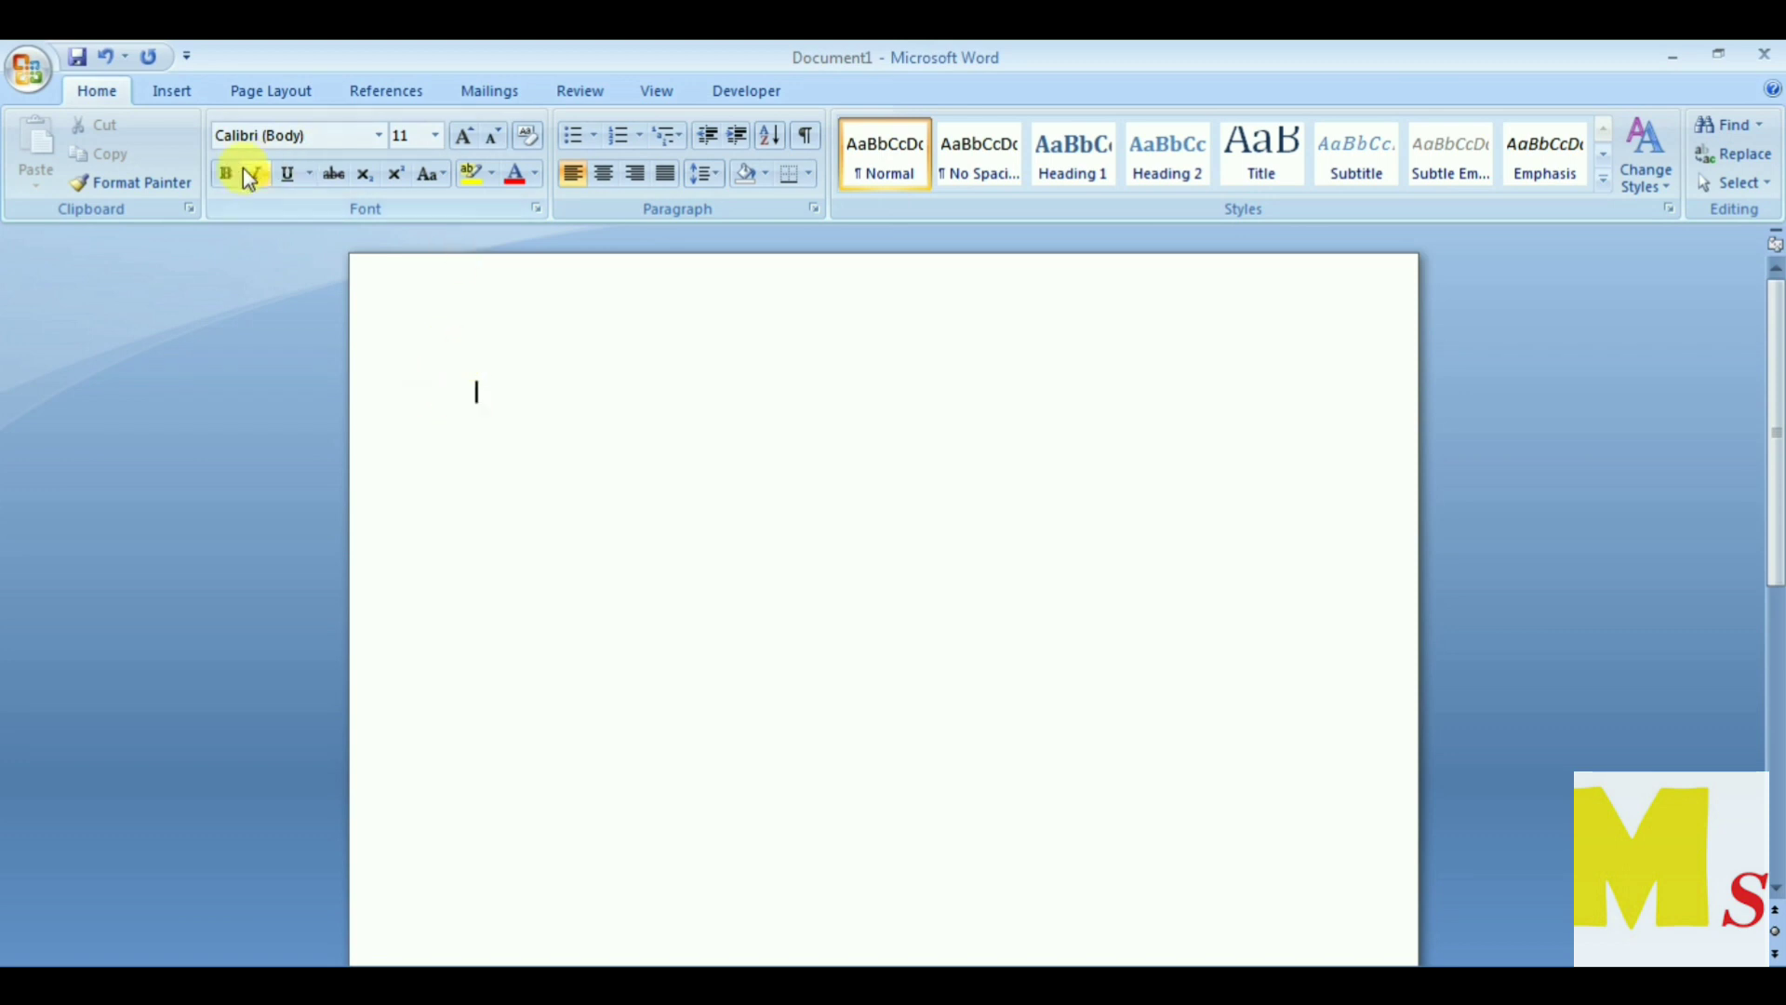
# Step: Insert a Donut shape and draw it large across the middle of the page
pyautogui.click(172, 90)
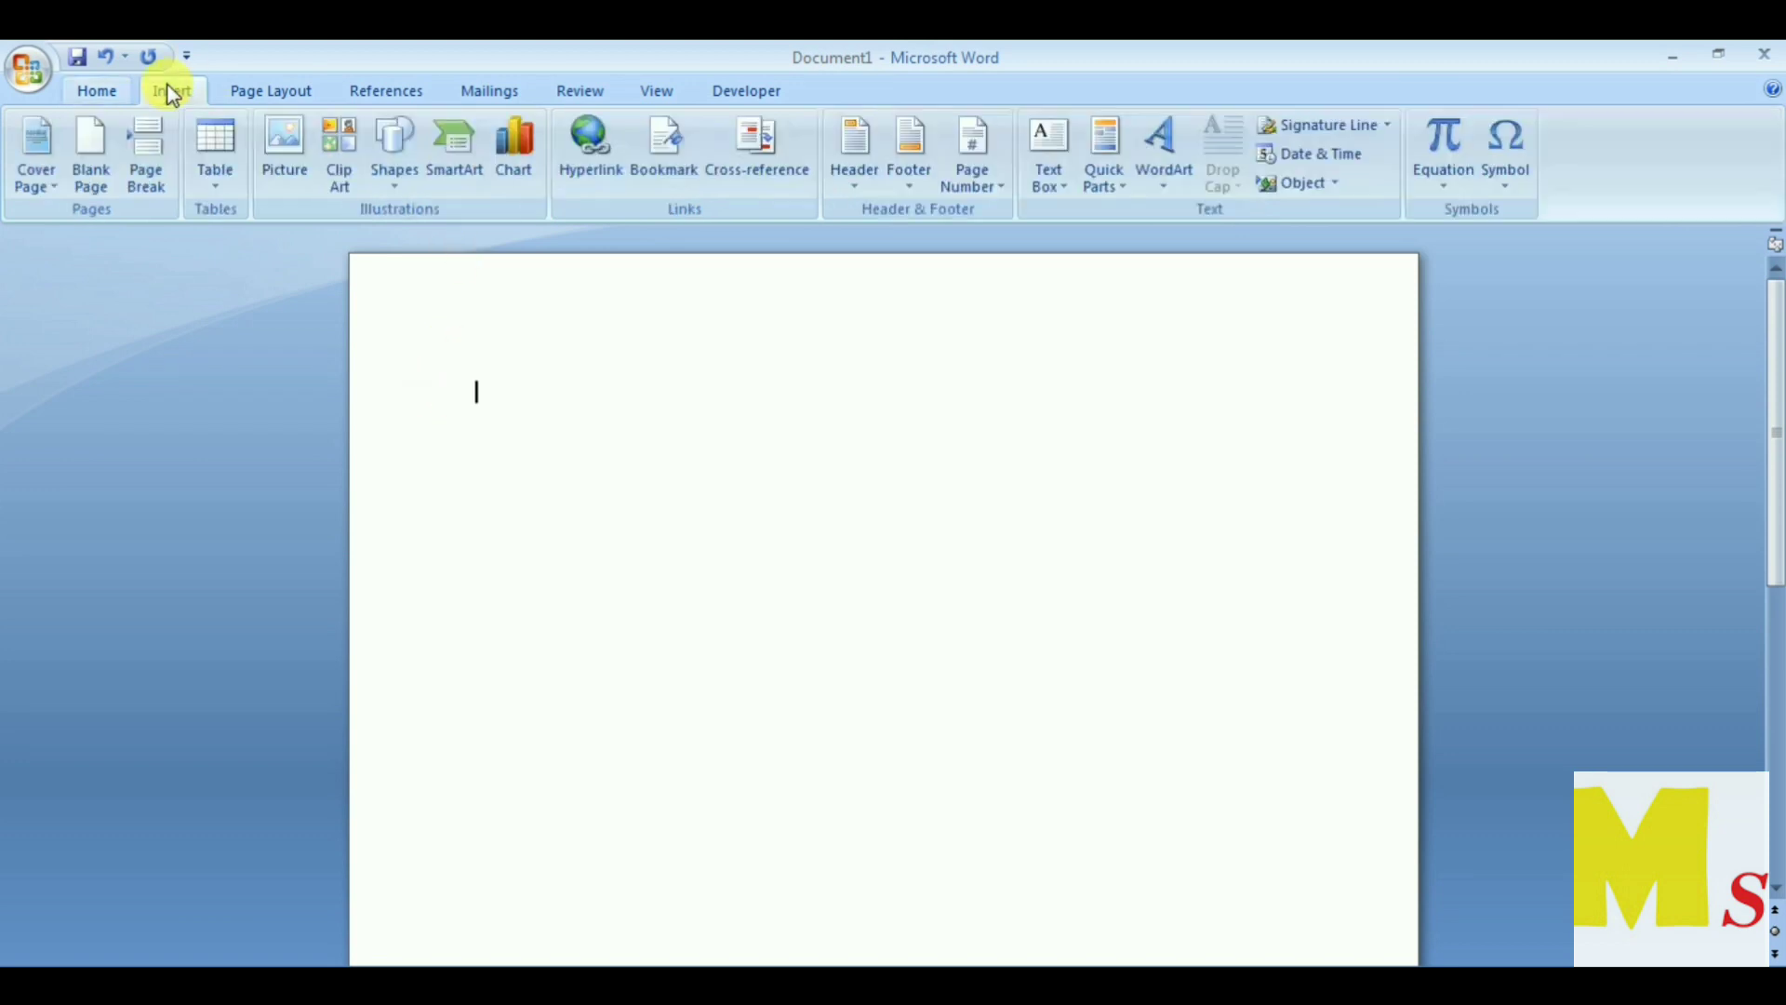
pyautogui.click(381, 153)
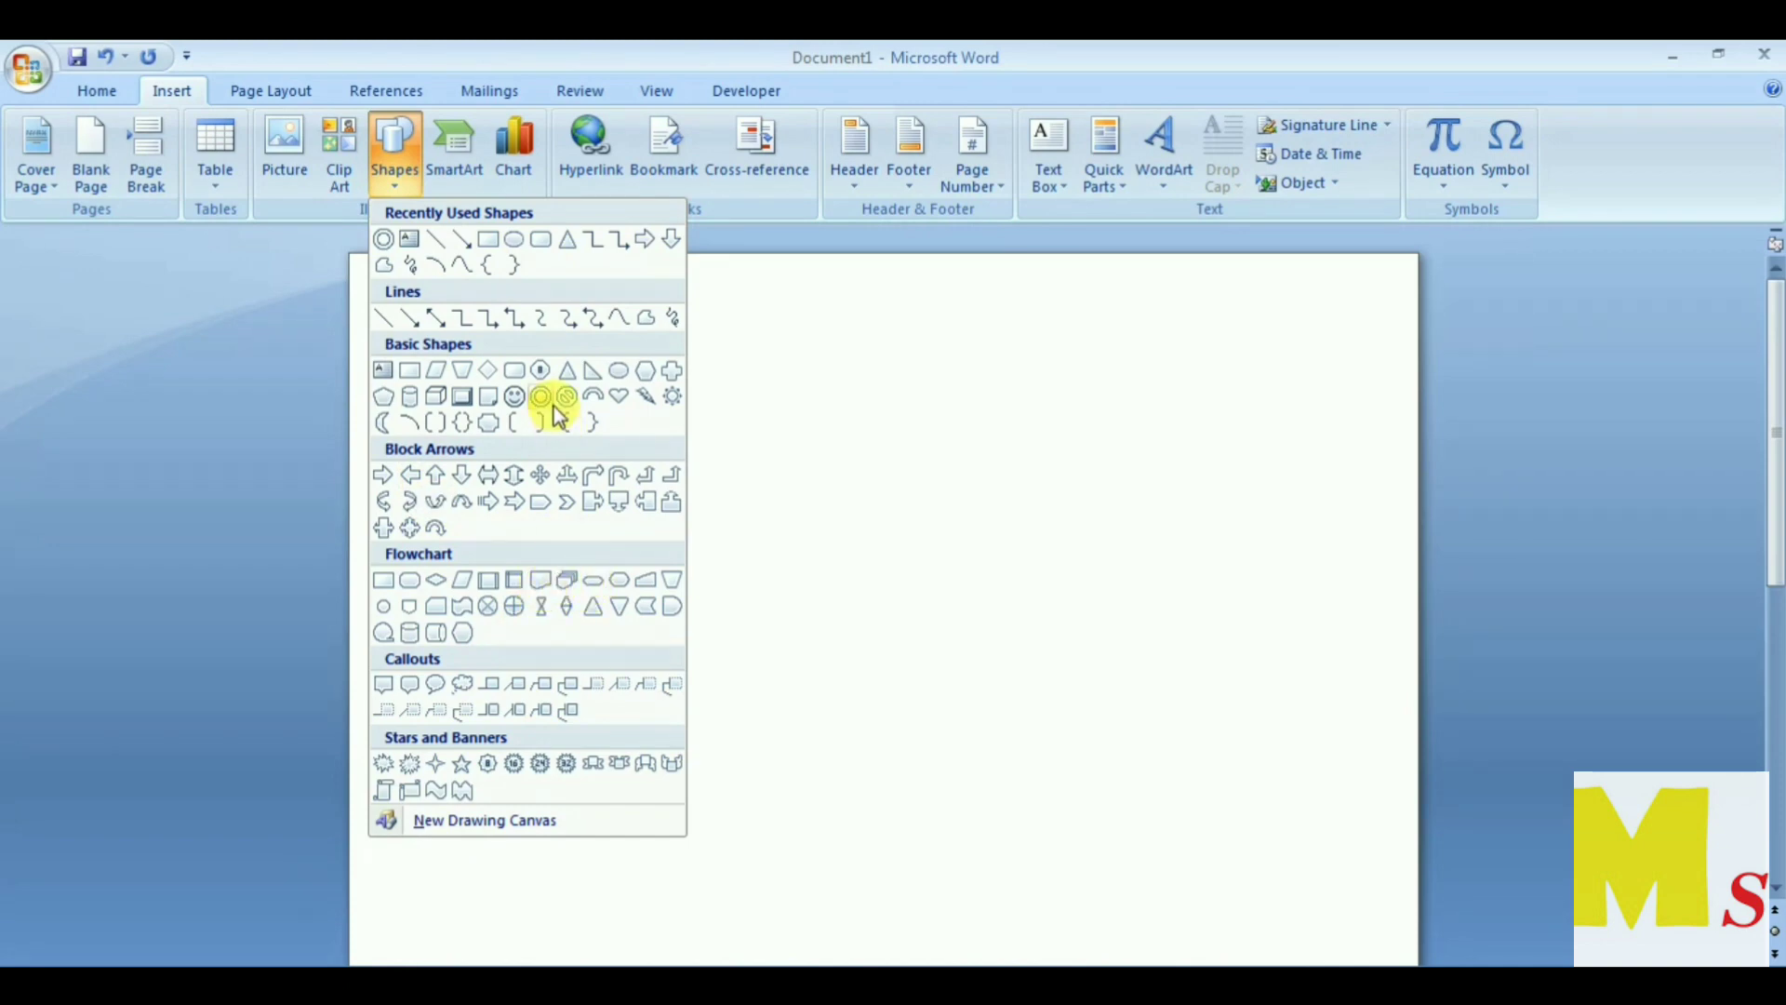
pyautogui.click(516, 396)
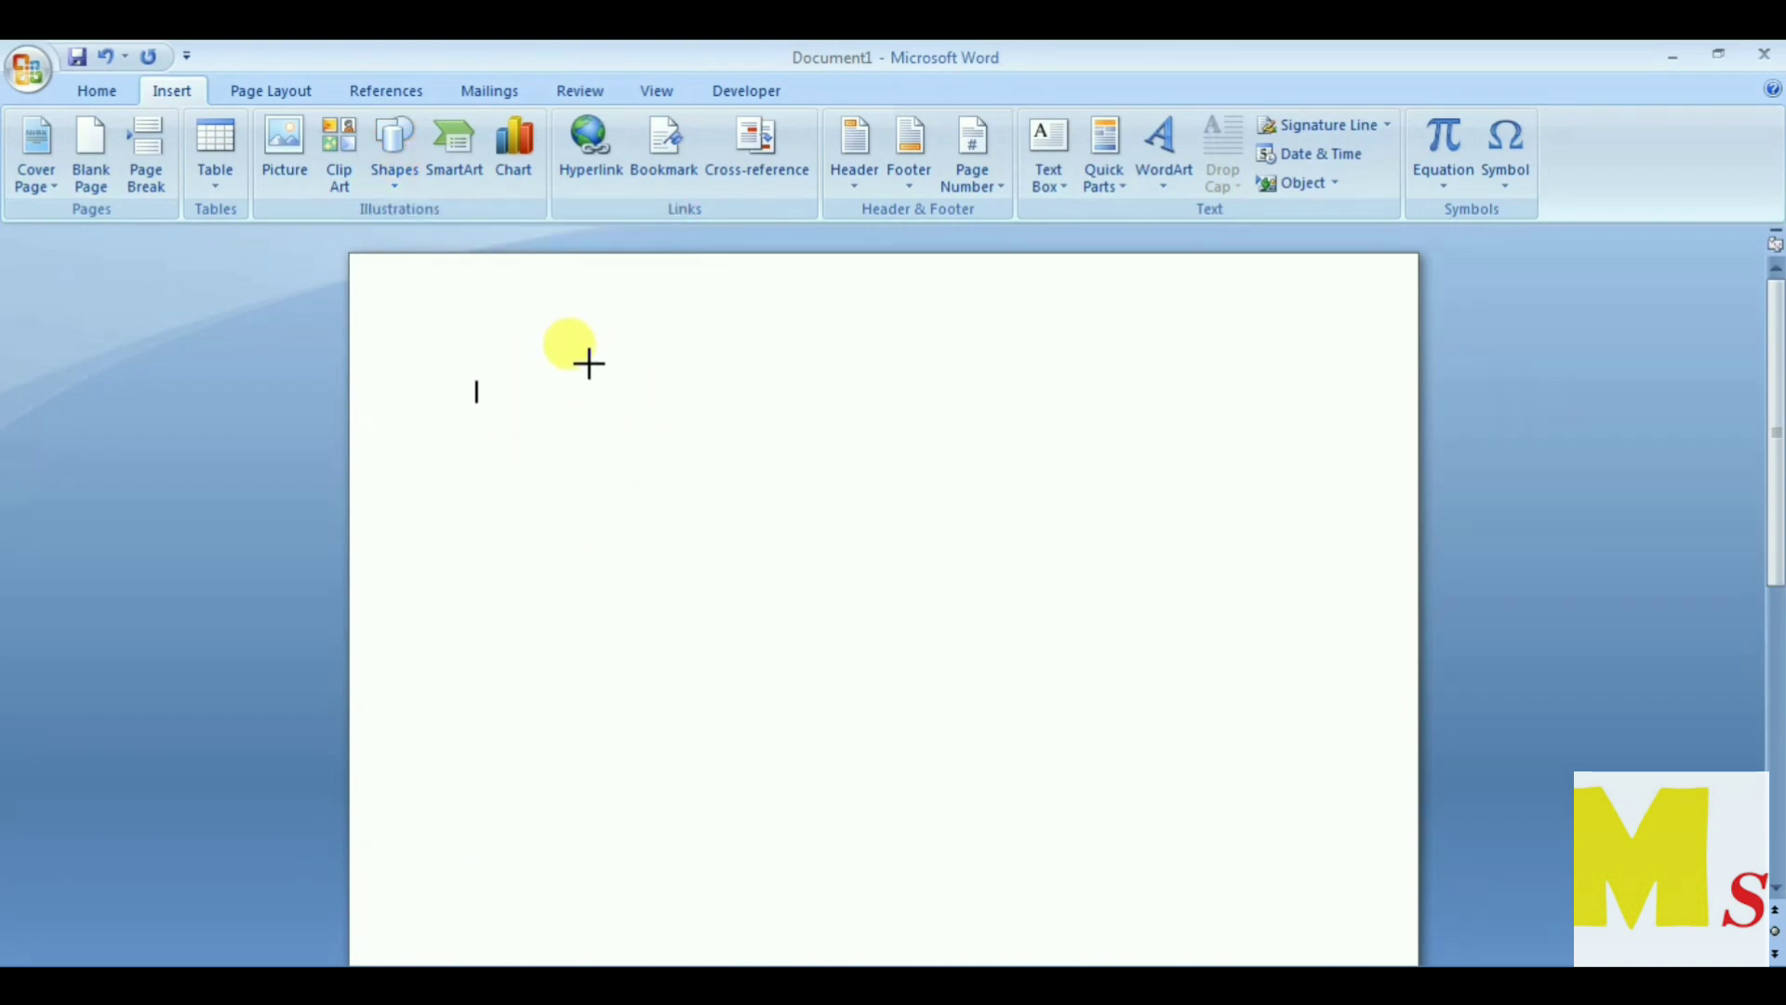
pyautogui.moveTo(535, 352); pyautogui.dragTo(1198, 933)
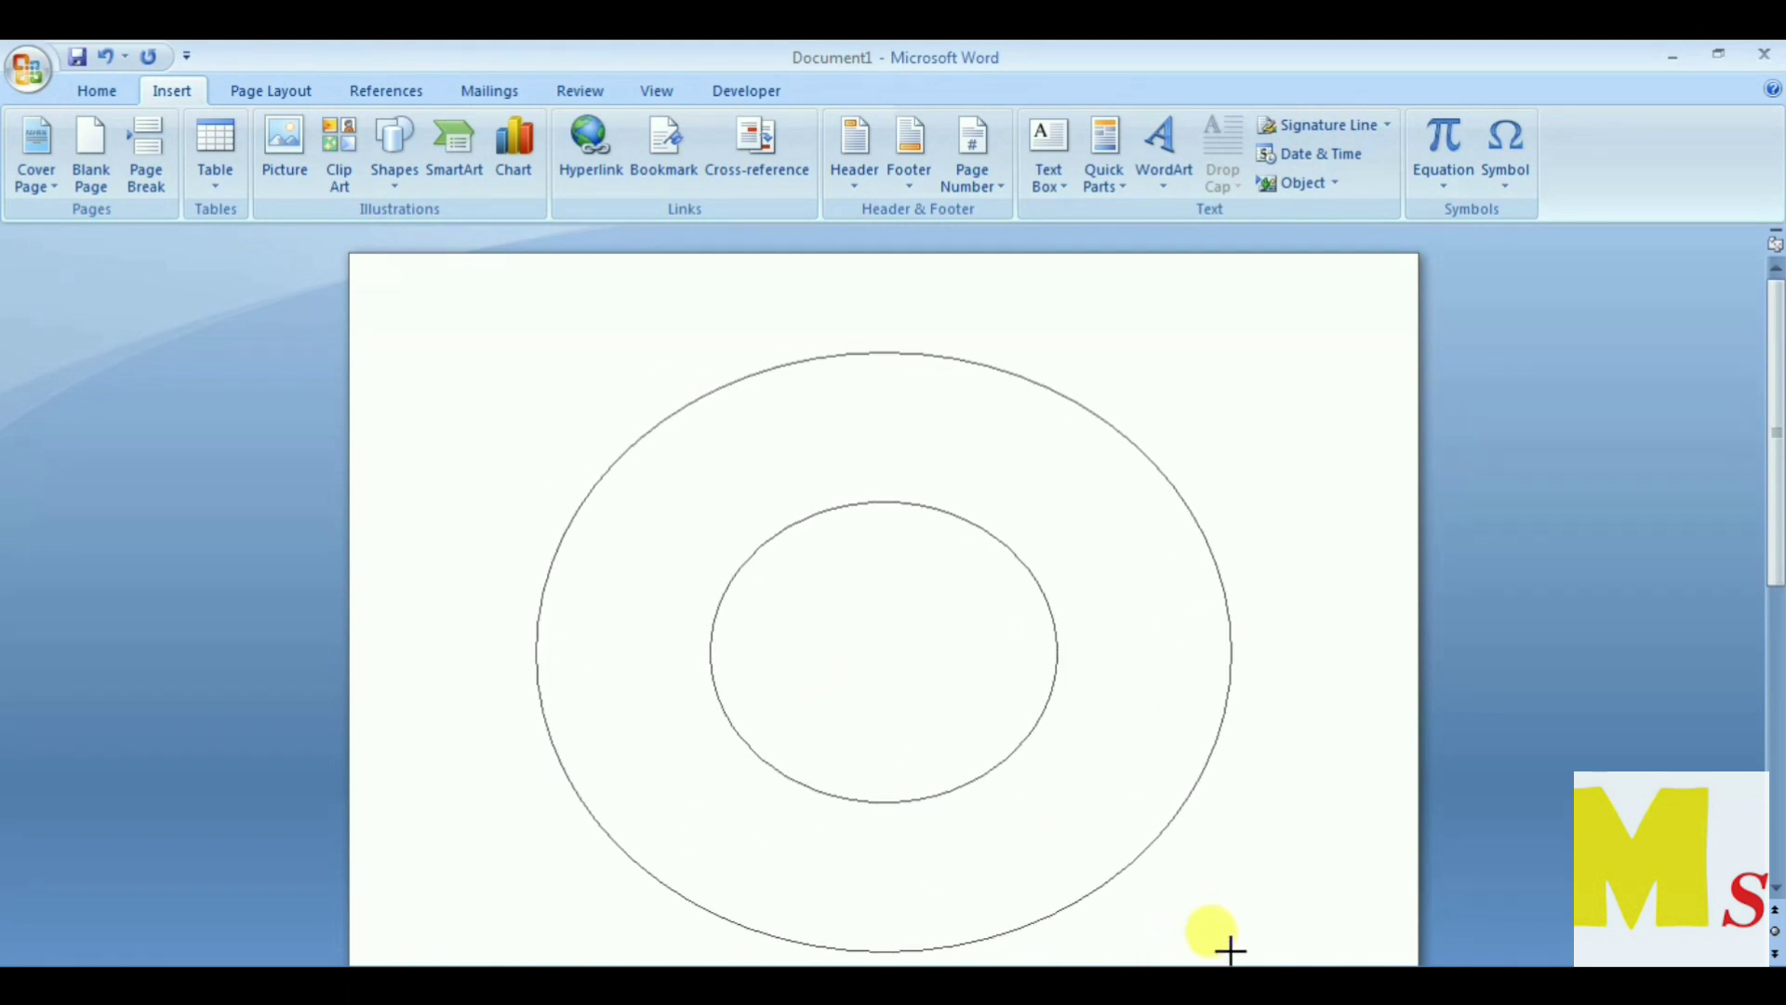
pyautogui.press('Escape')
pyautogui.moveTo(1224, 949); pyautogui.dragTo(1226, 933)
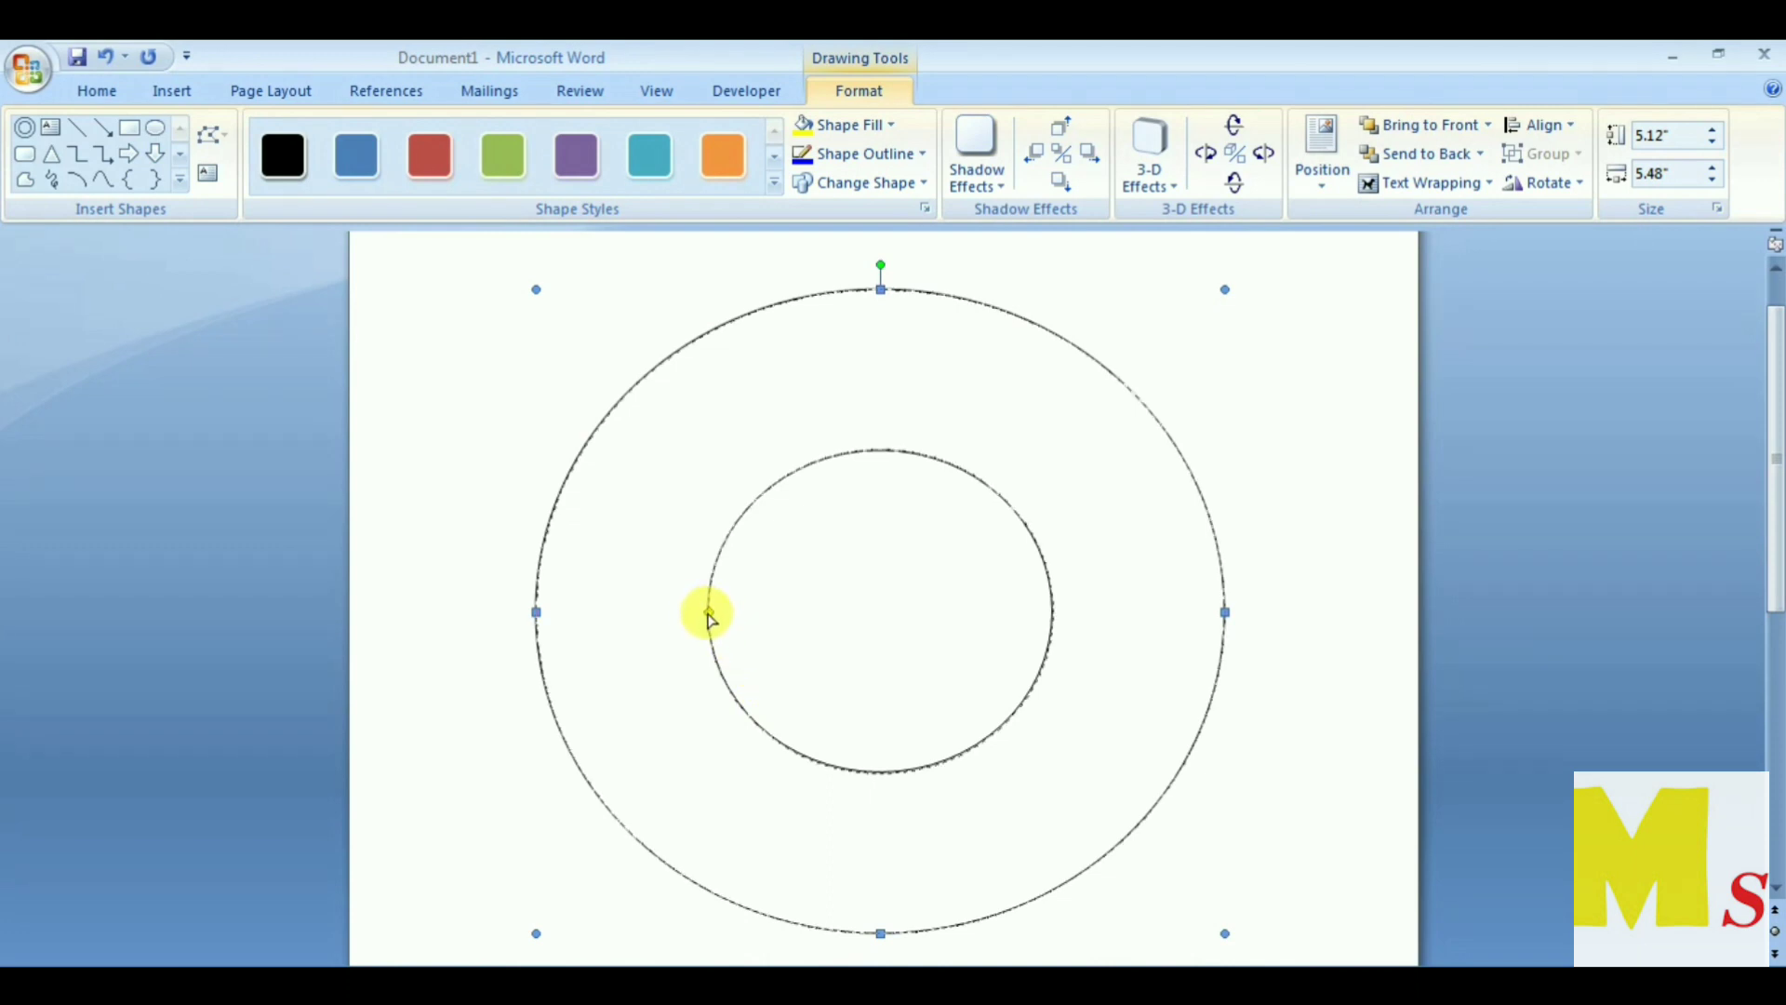
# Step: Widen the donut's inner hole so the ring becomes thin
pyautogui.moveTo(708, 614); pyautogui.dragTo(642, 611)
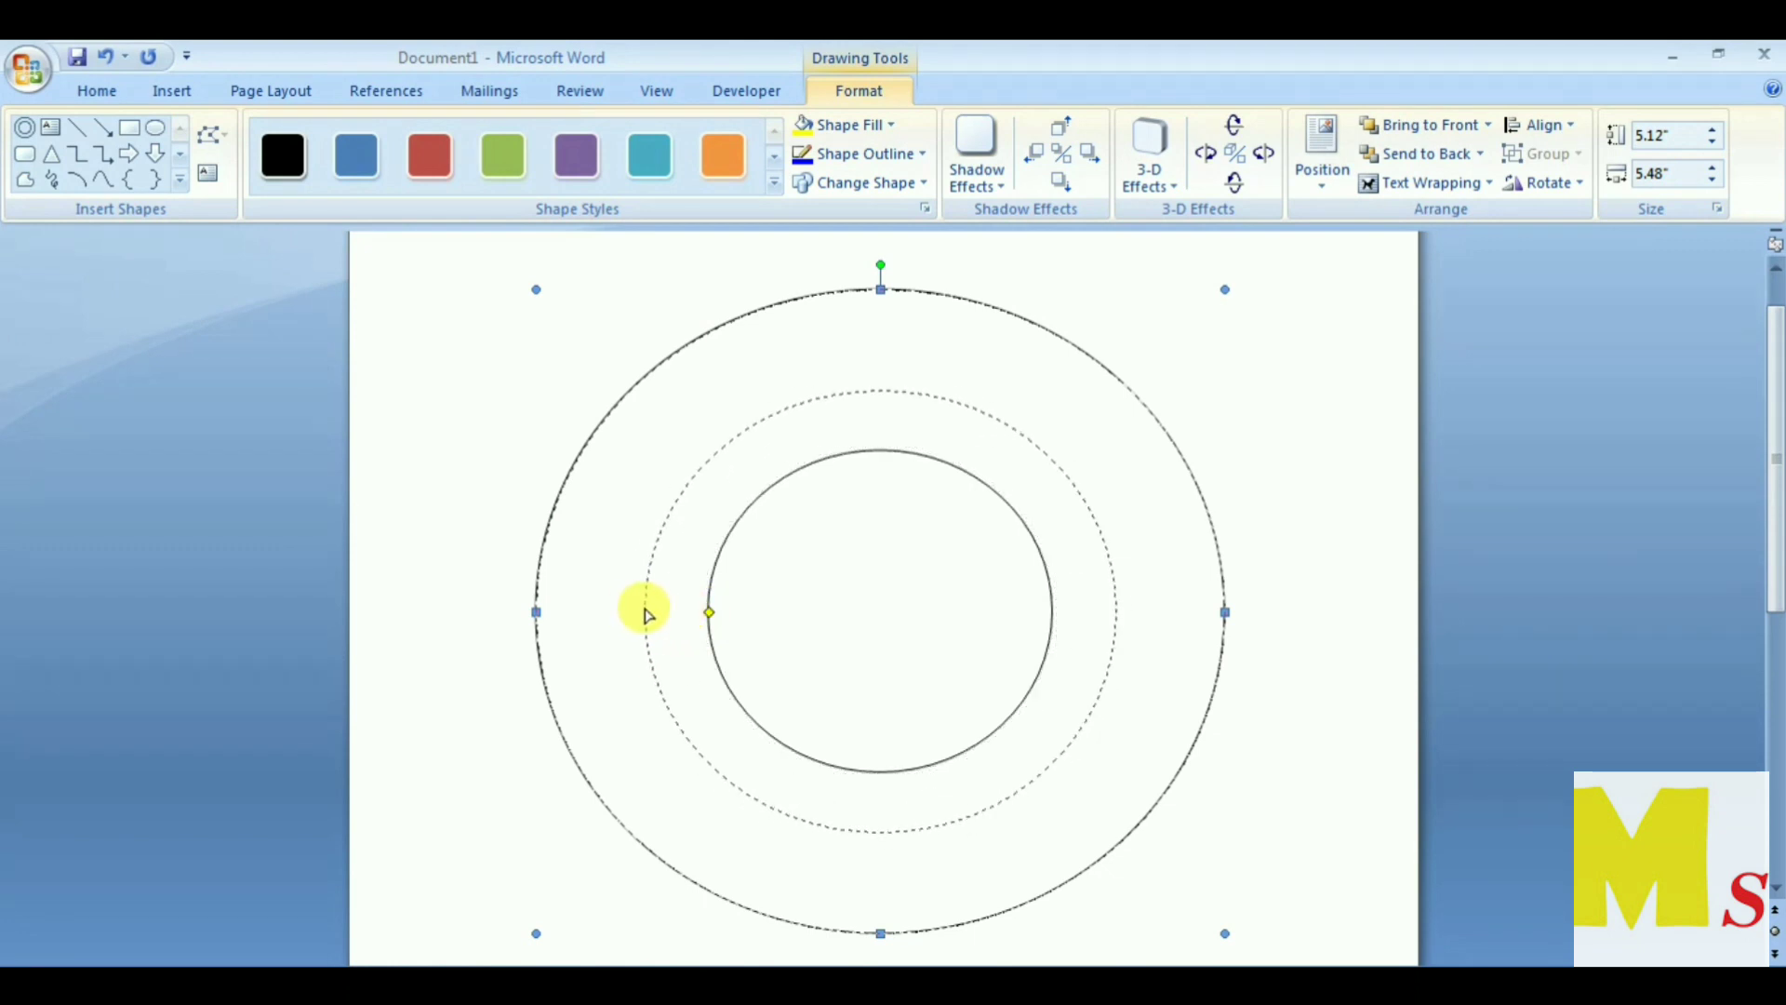
pyautogui.moveTo(641, 610); pyautogui.dragTo(647, 613)
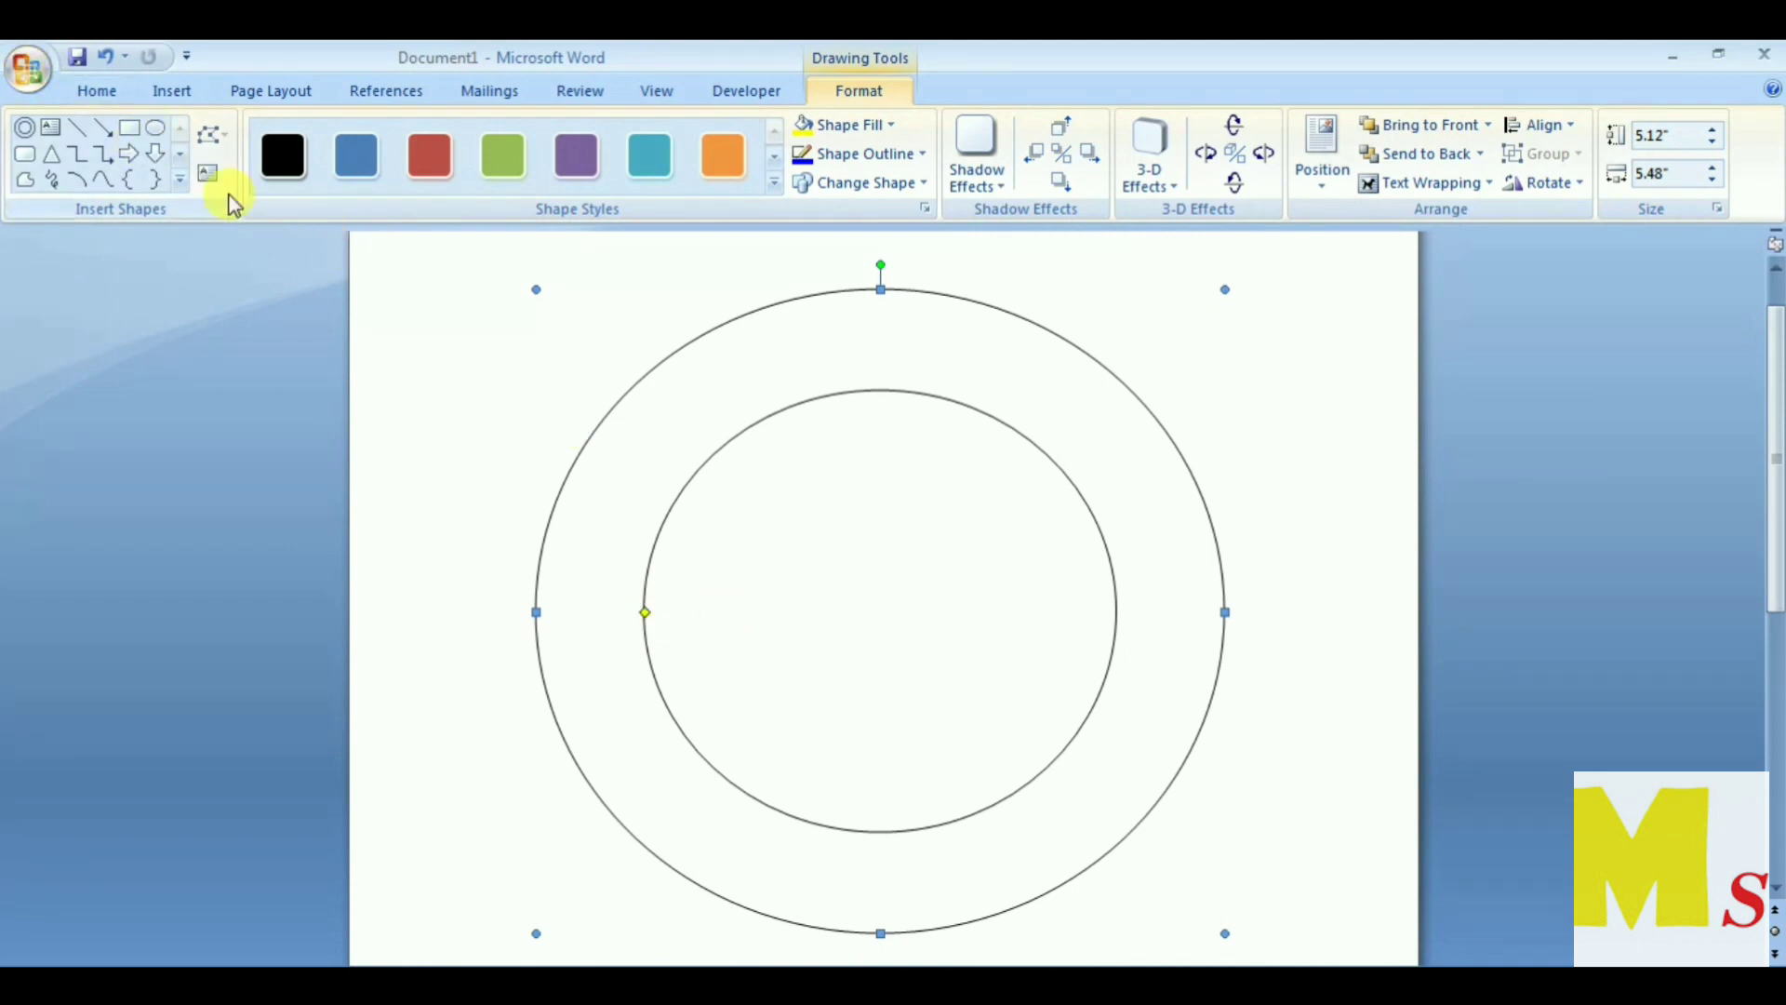
pyautogui.click(84, 134)
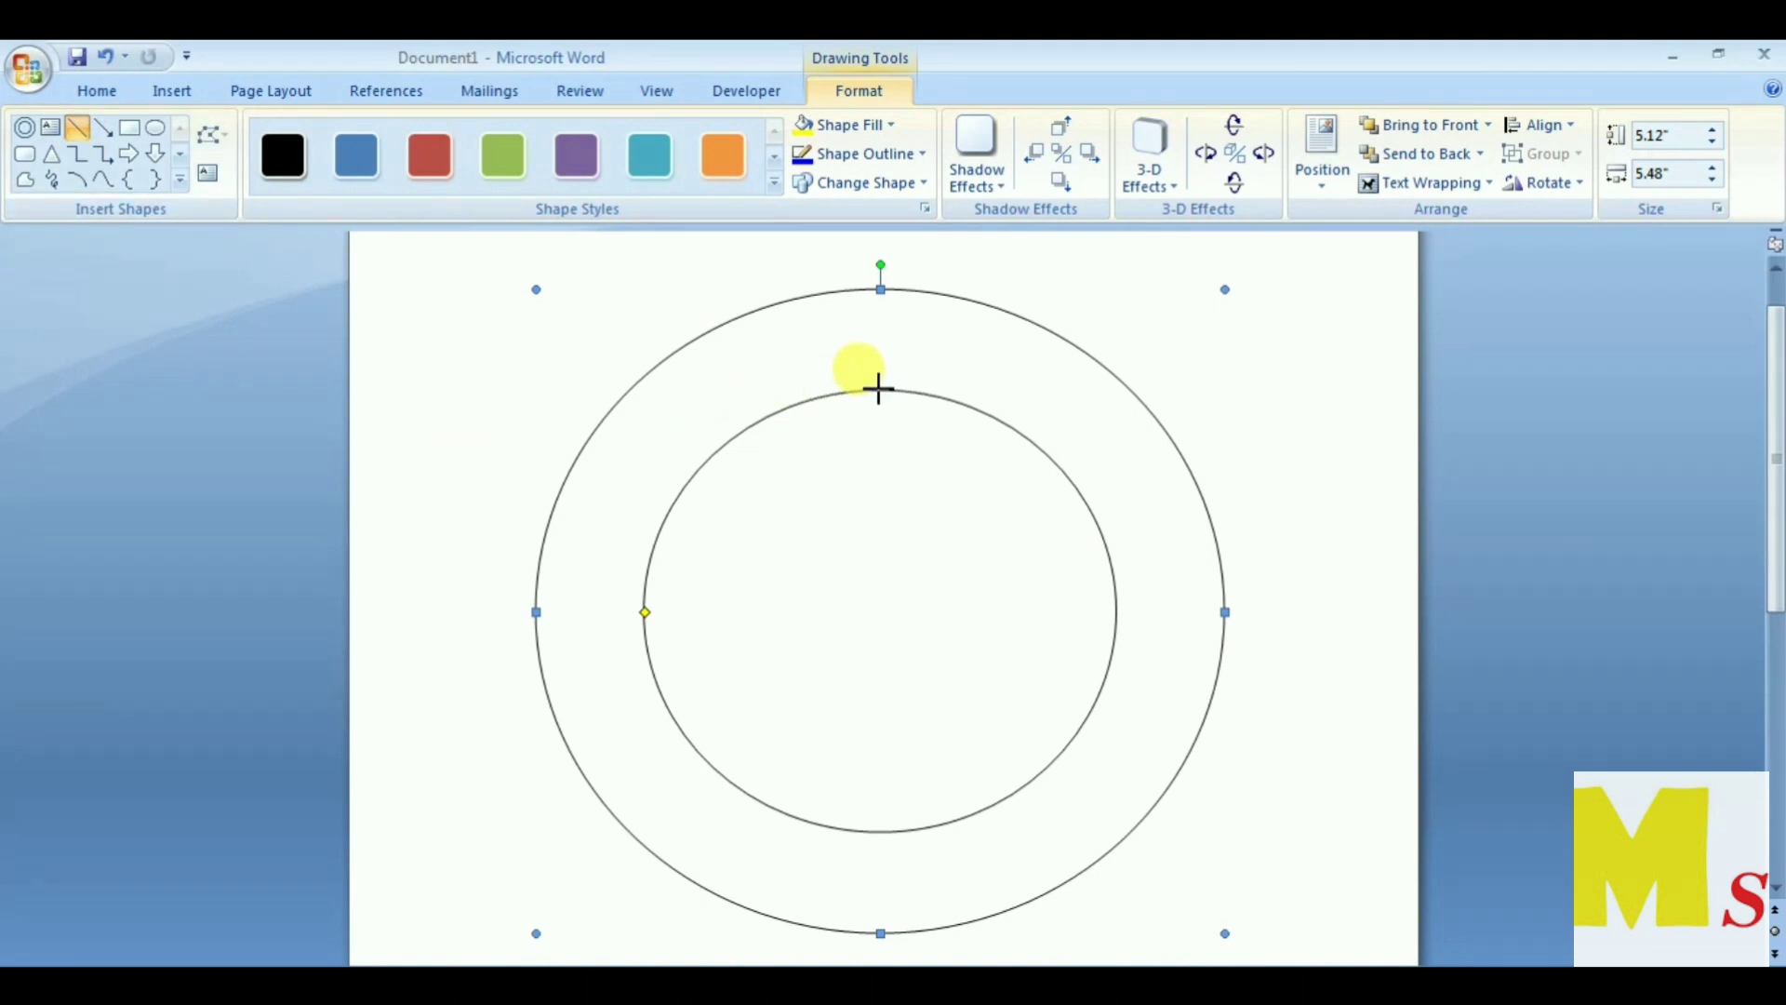
# Step: Draw a vertical and a horizontal line crossing inside the donut's hole
pyautogui.moveTo(878, 389); pyautogui.dragTo(879, 832)
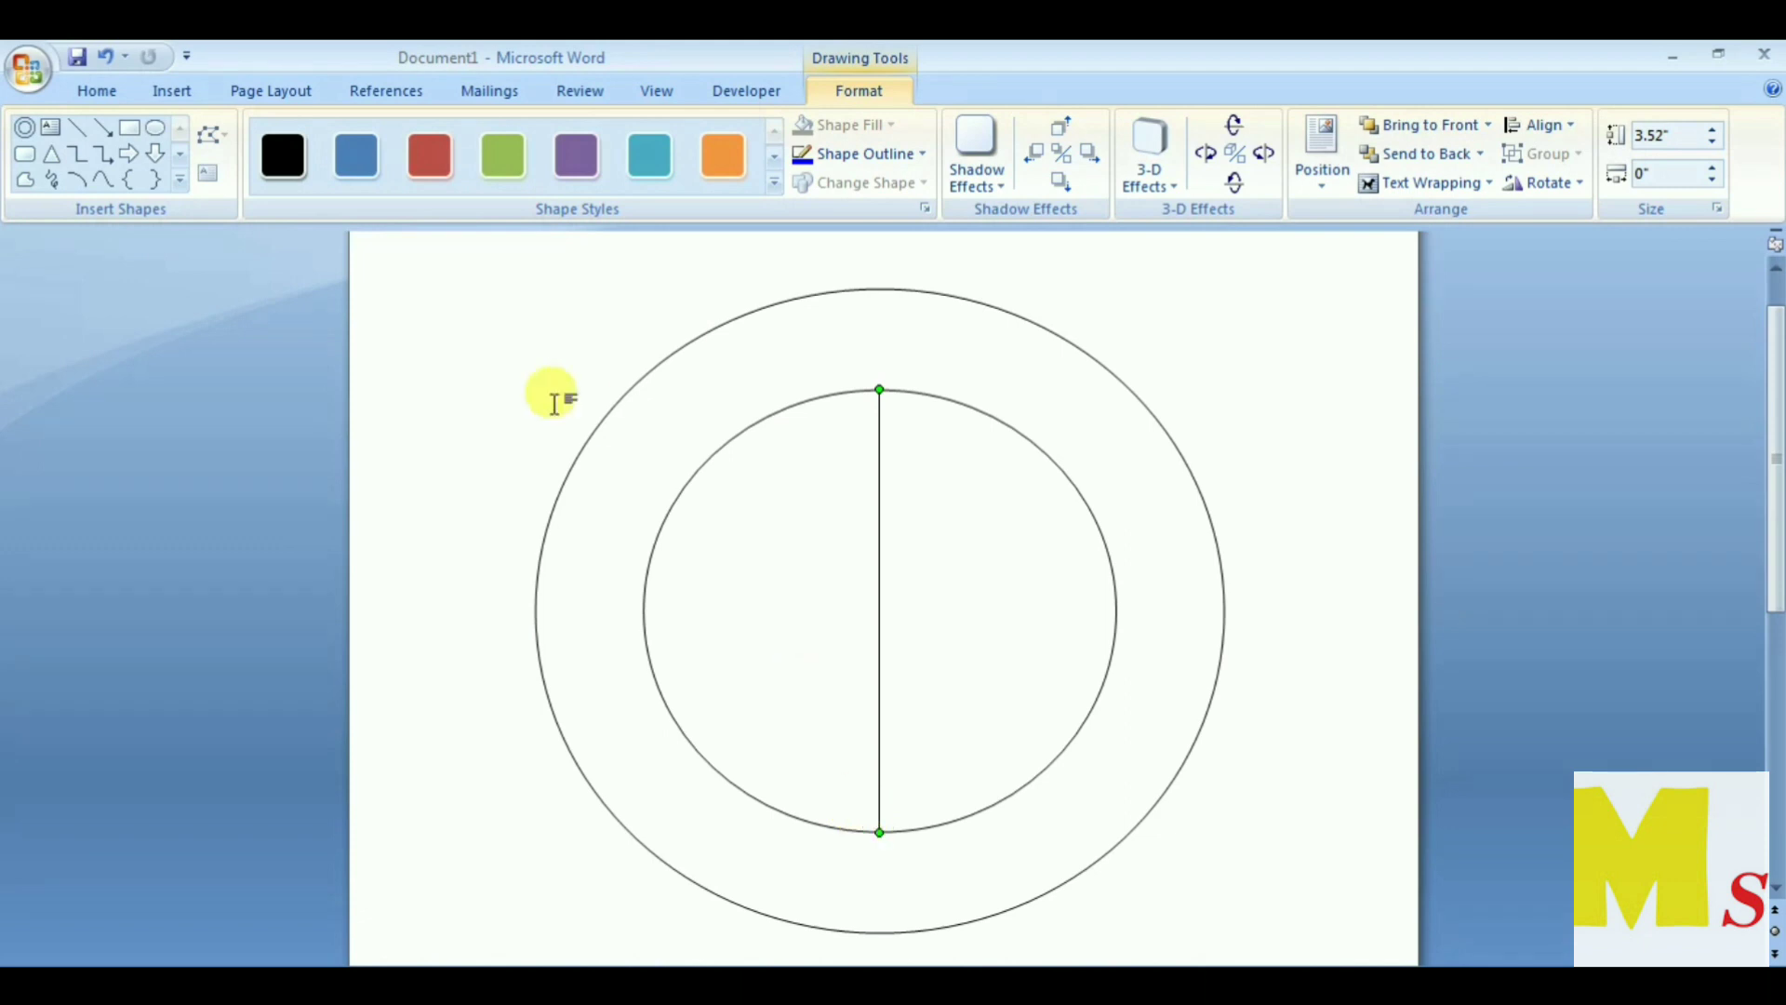
pyautogui.click(597, 470)
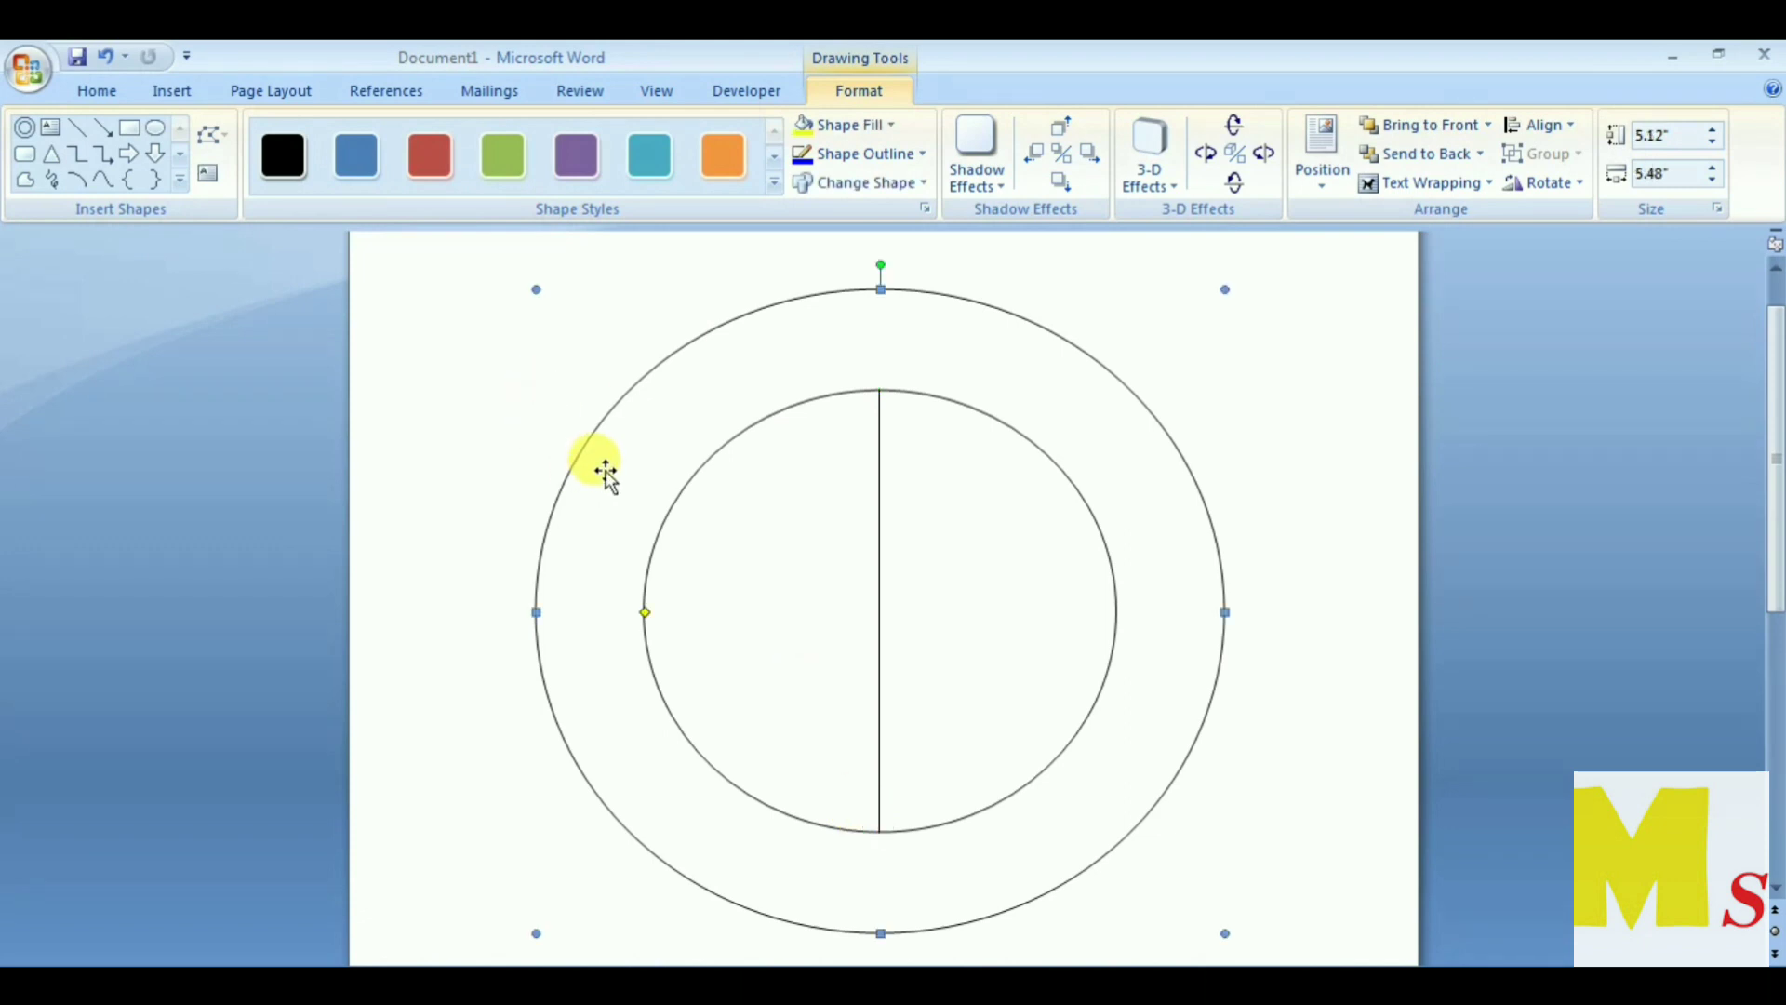
pyautogui.click(78, 128)
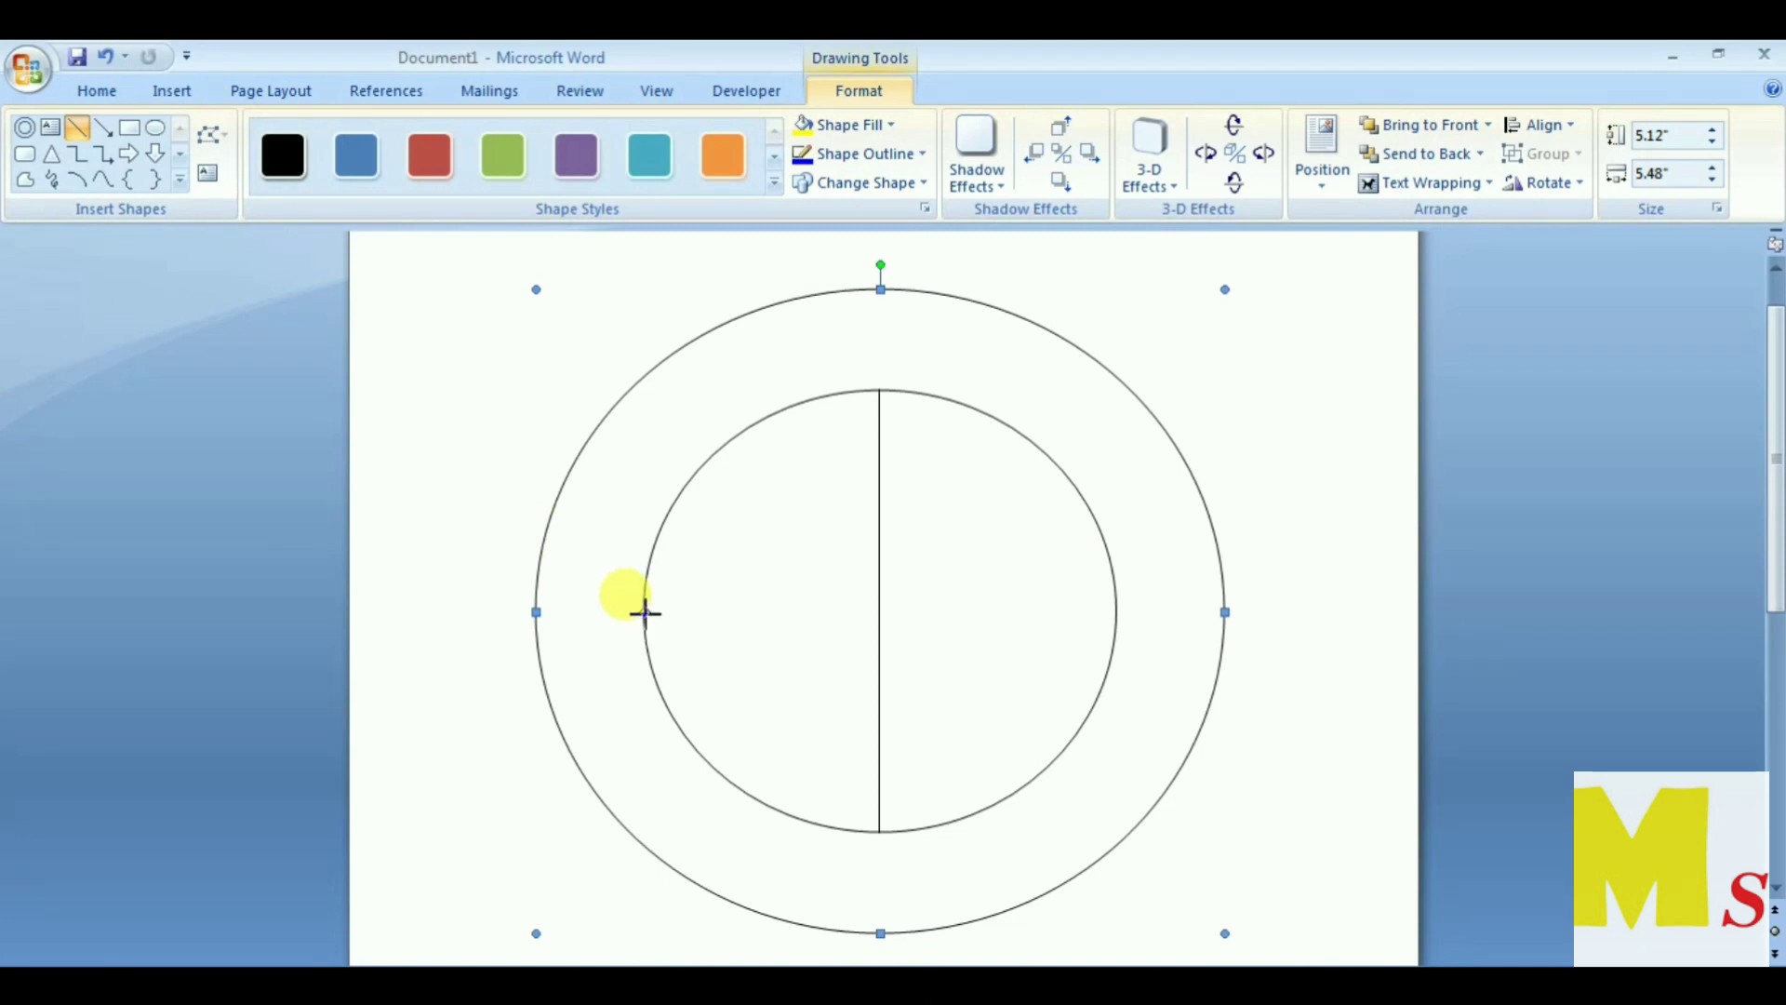
pyautogui.moveTo(645, 612); pyautogui.dragTo(1117, 608)
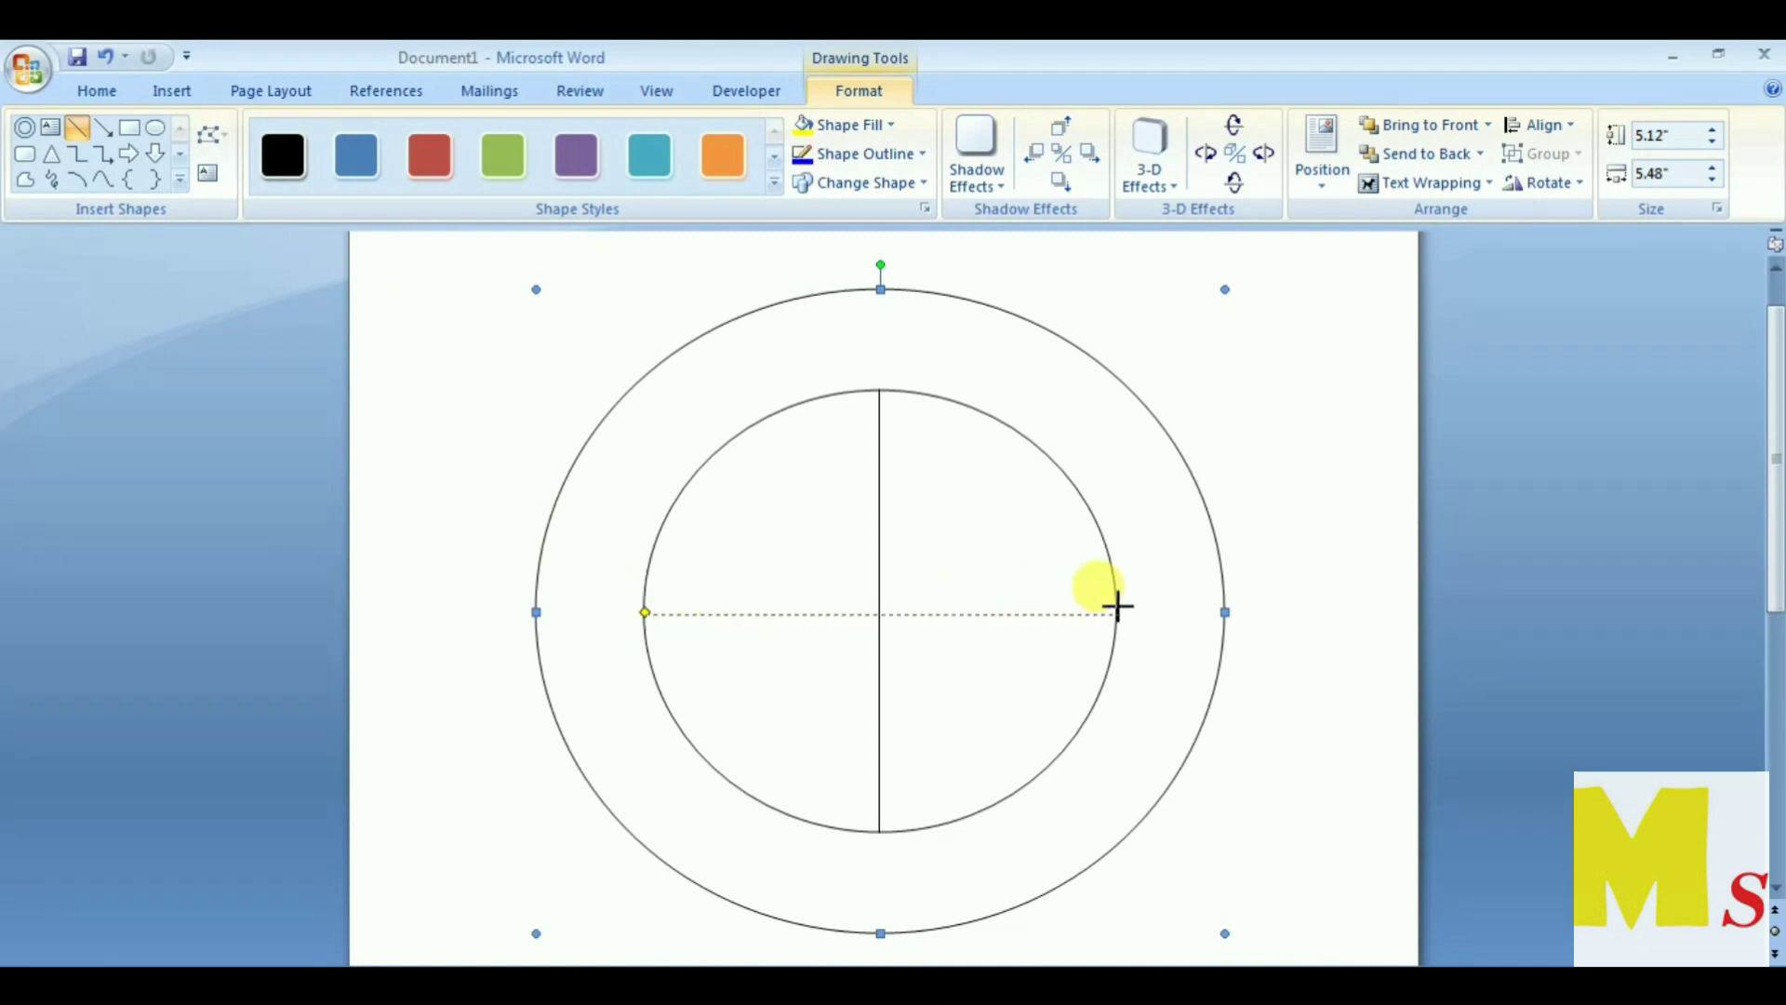
pyautogui.moveTo(1116, 596); pyautogui.dragTo(1116, 612)
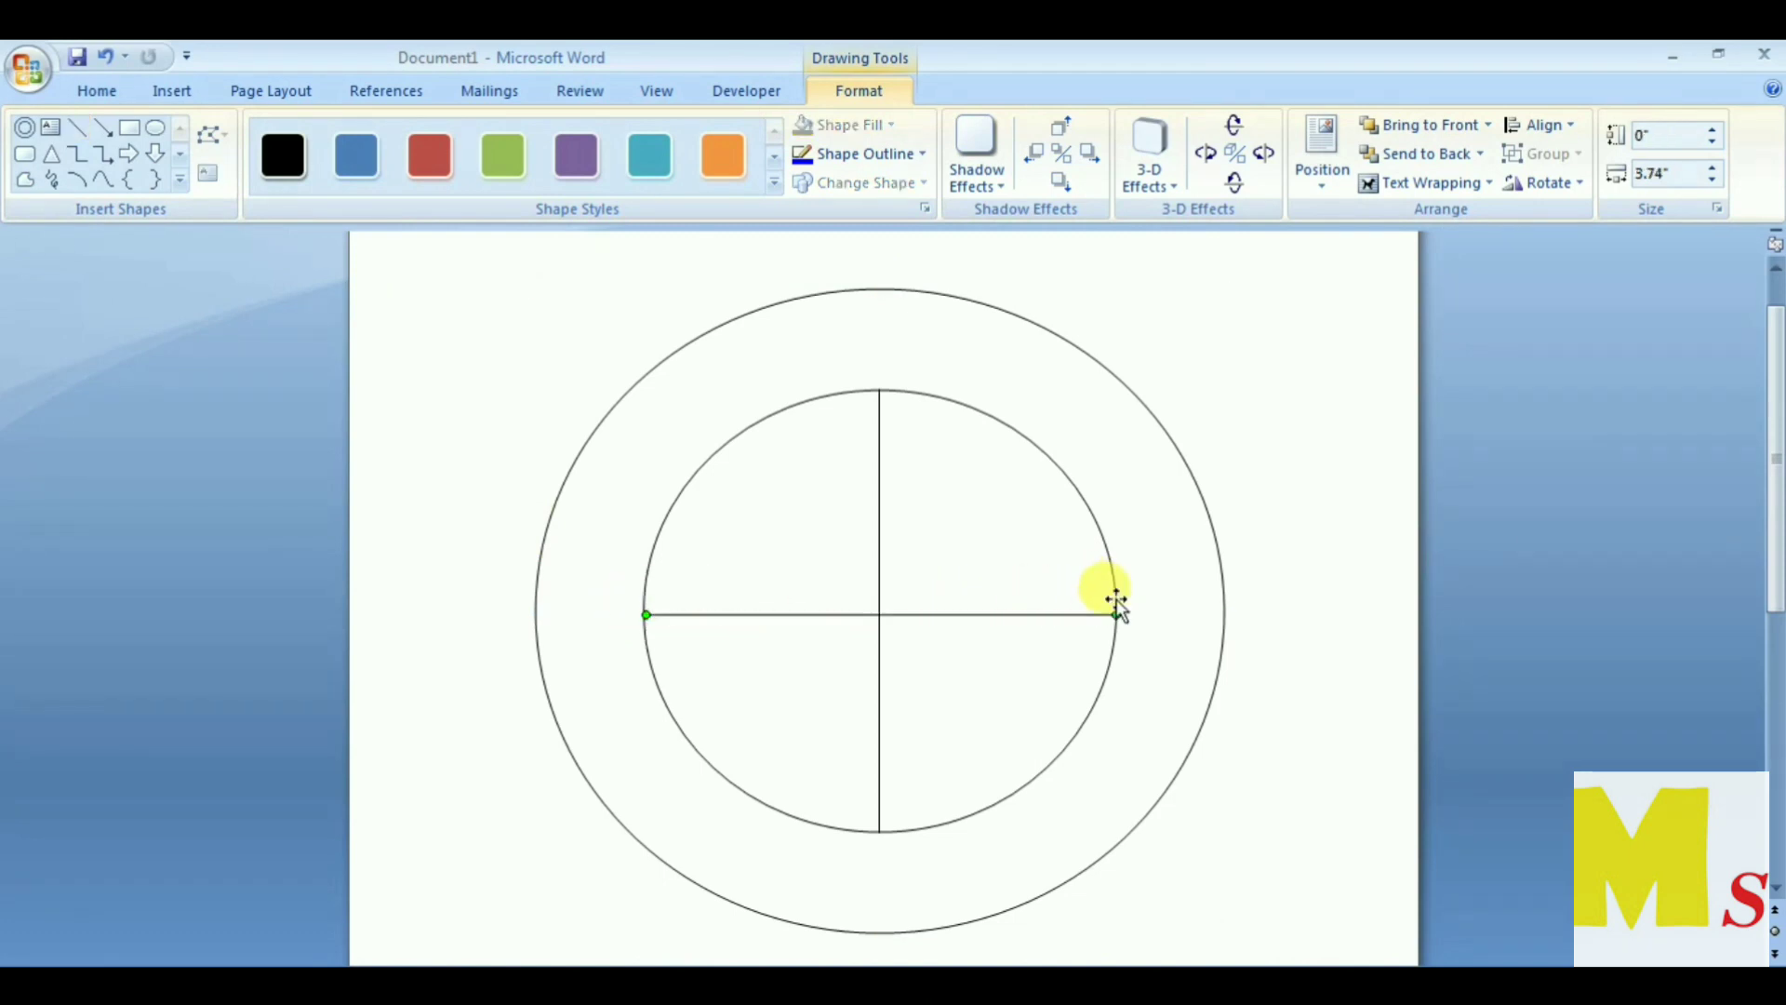
# Step: Set the horizontal line, vertical line and donut outline to 3 pt weight
pyautogui.click(899, 163)
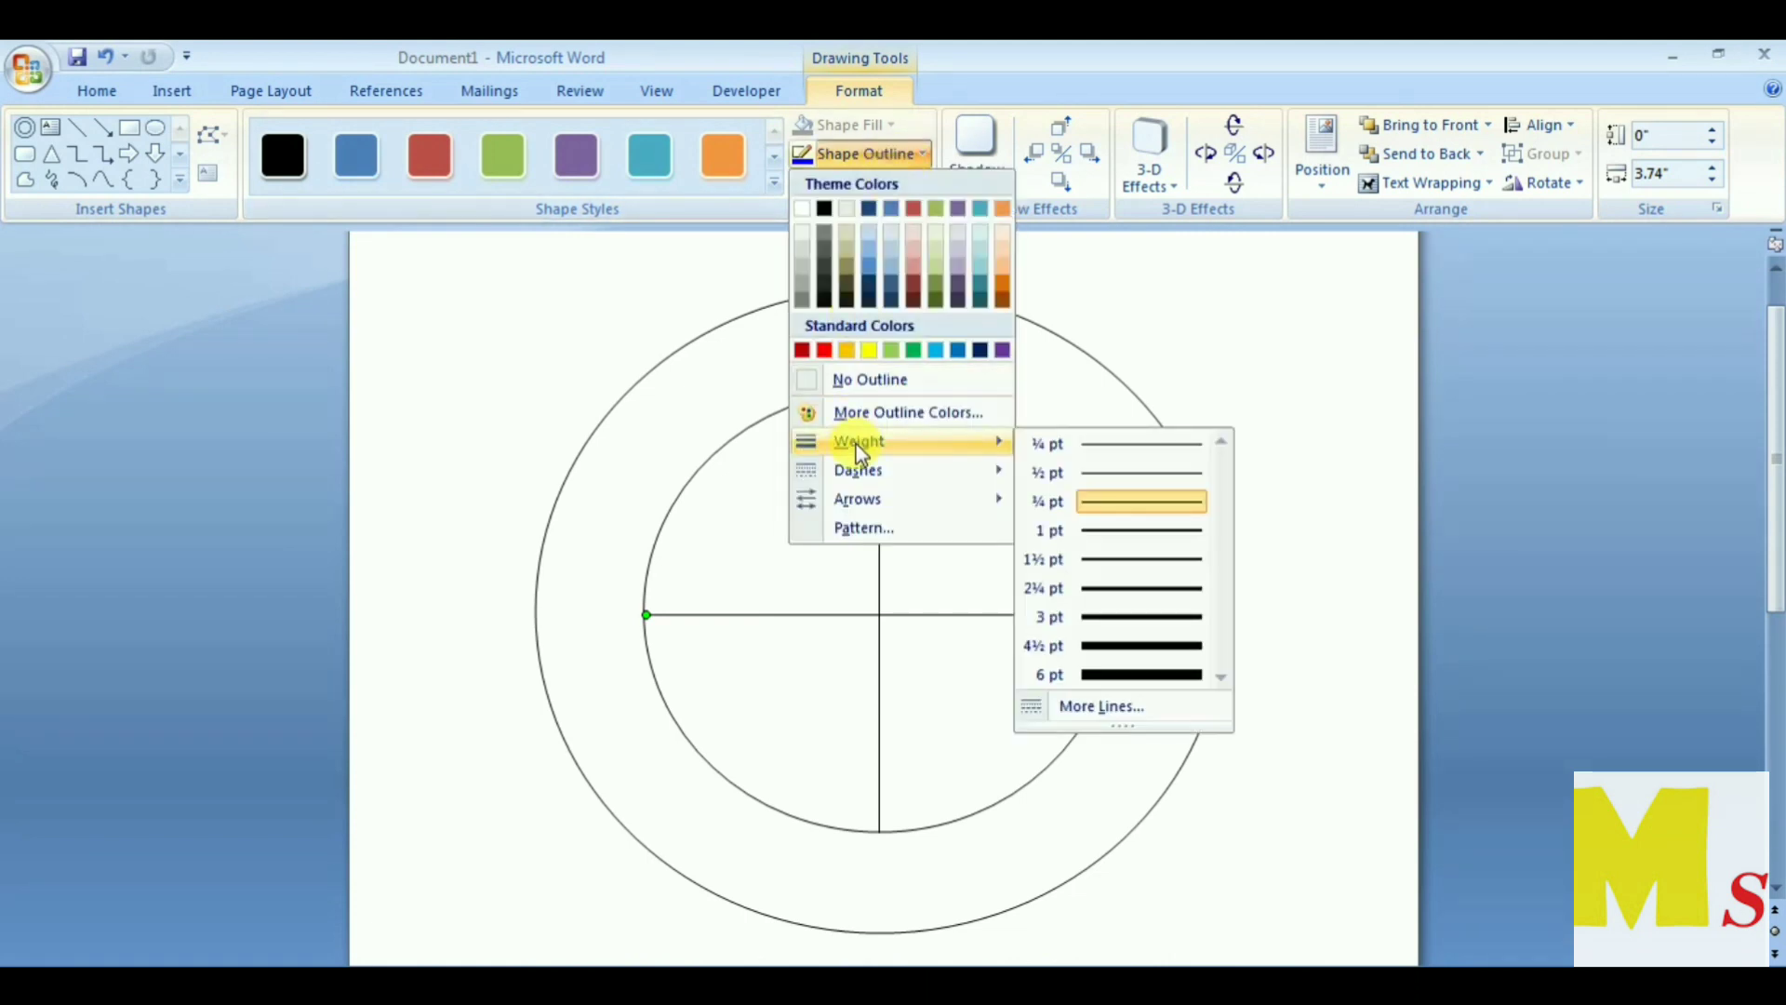
pyautogui.moveTo(893, 441)
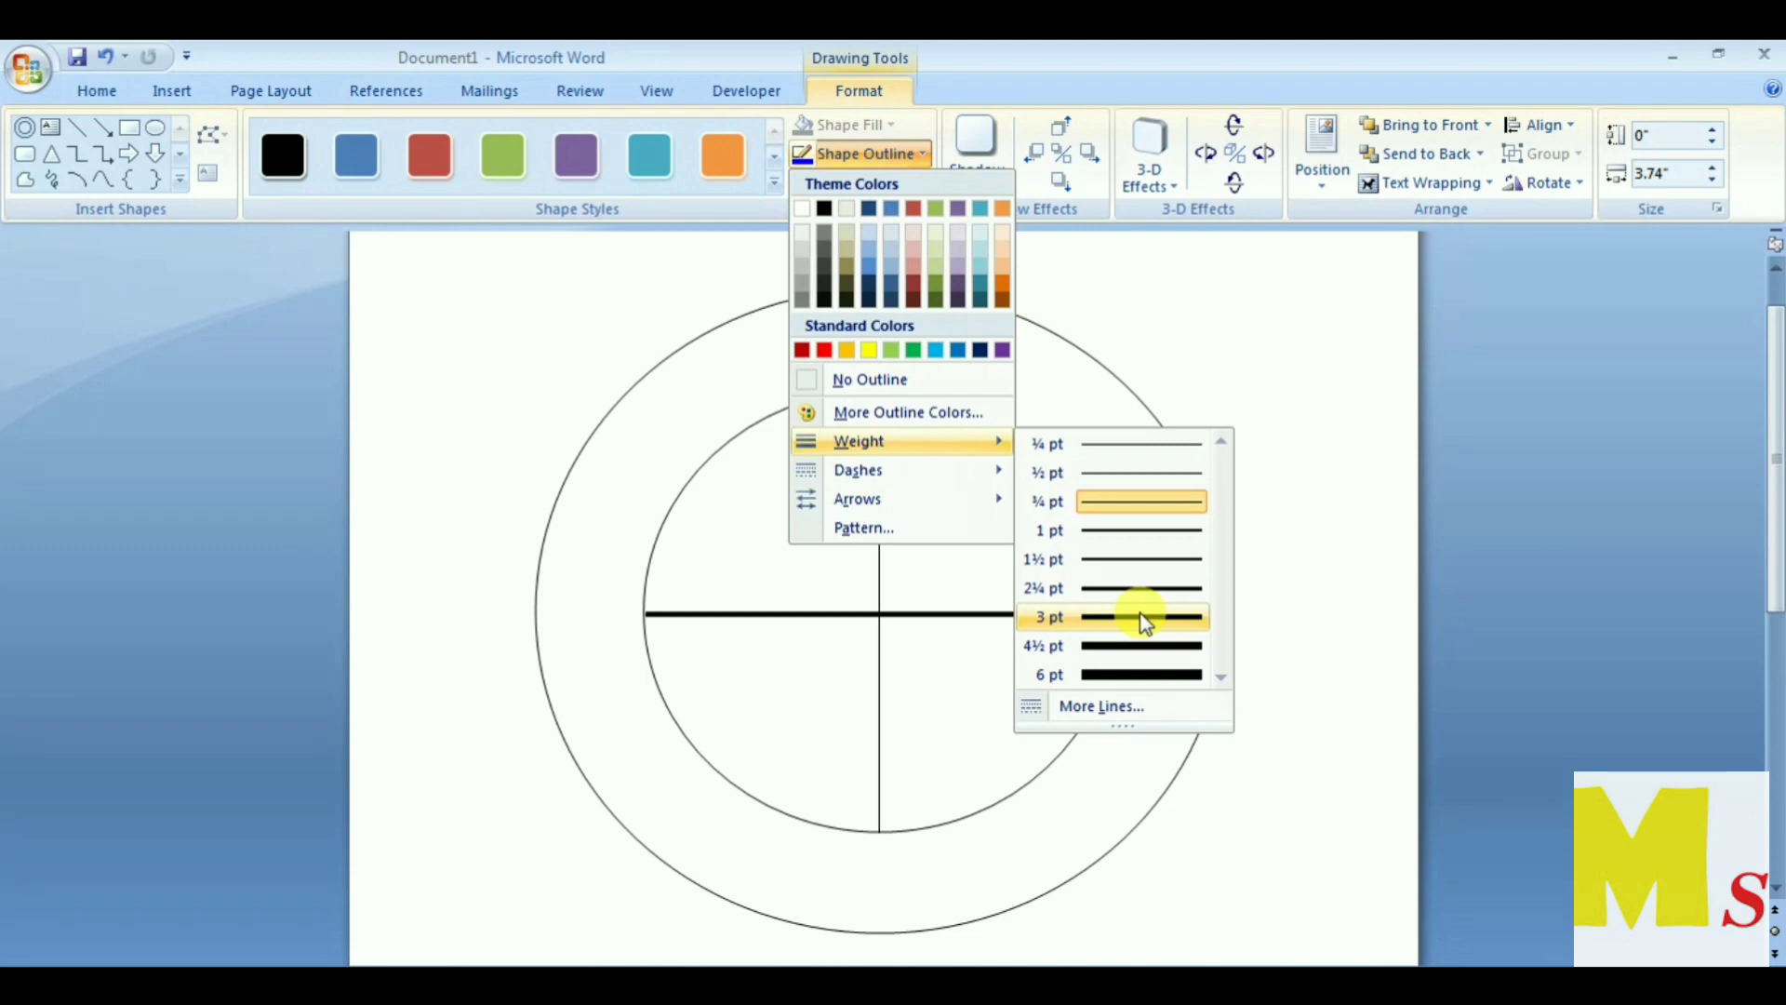
pyautogui.click(1144, 618)
pyautogui.click(879, 445)
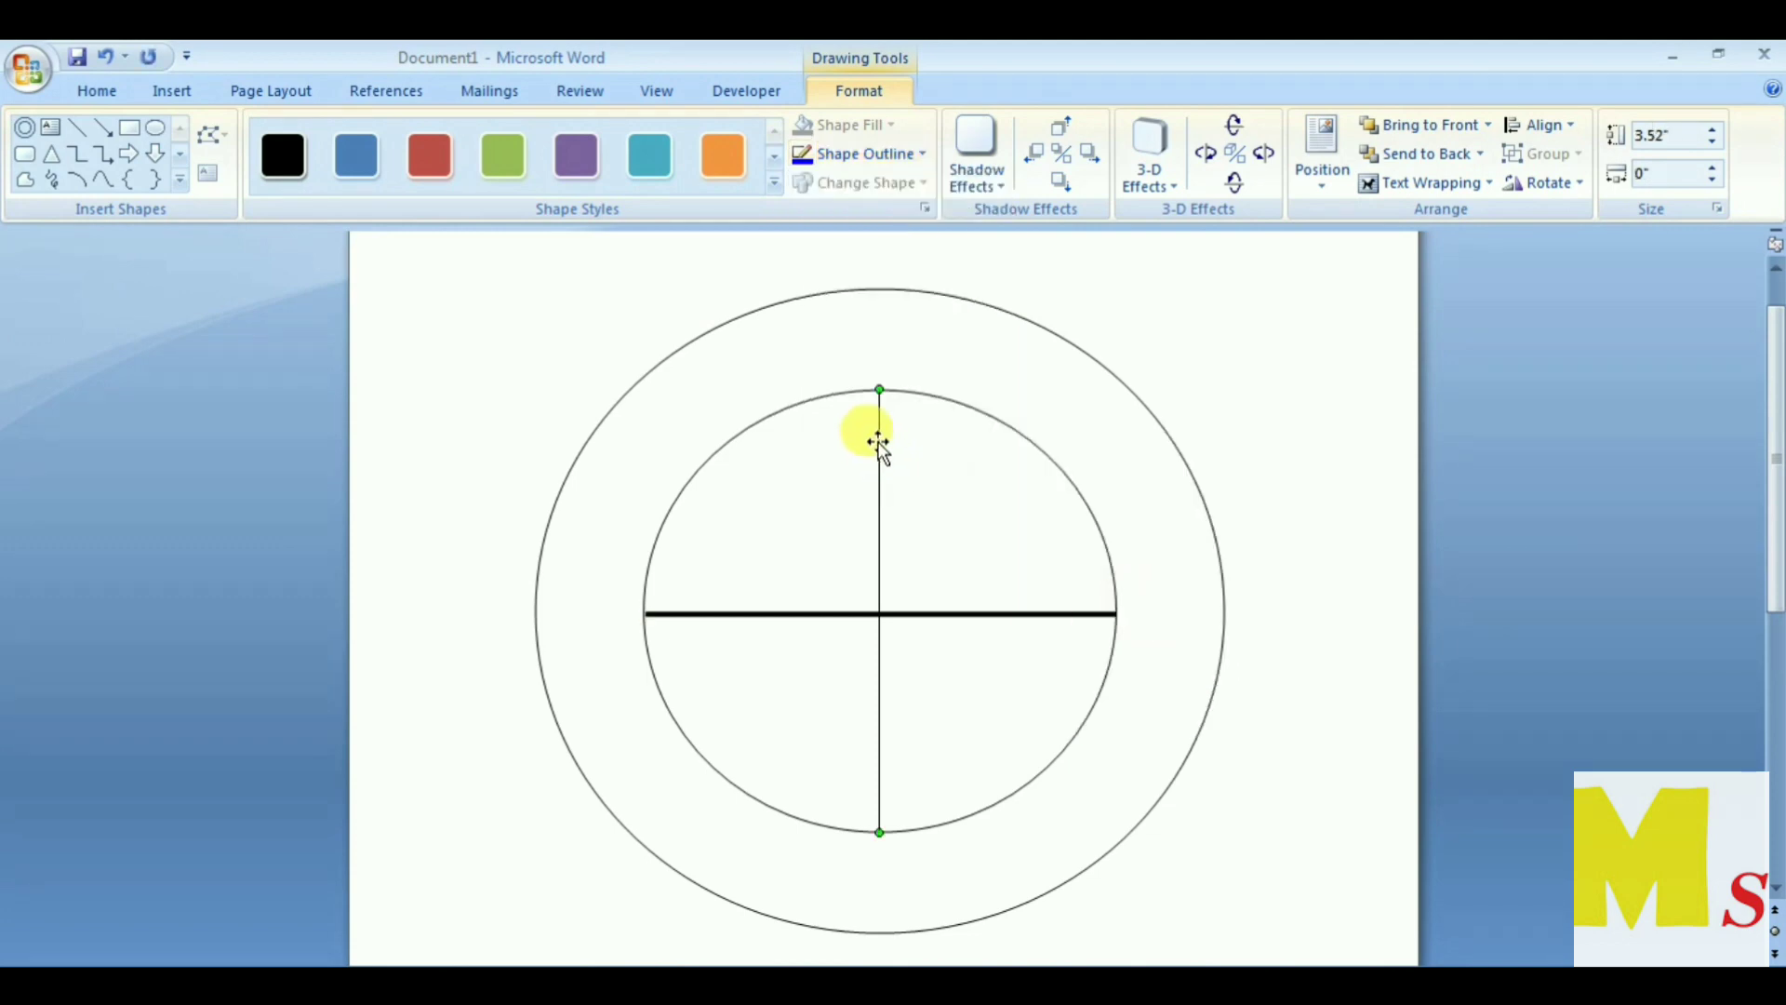
pyautogui.click(898, 154)
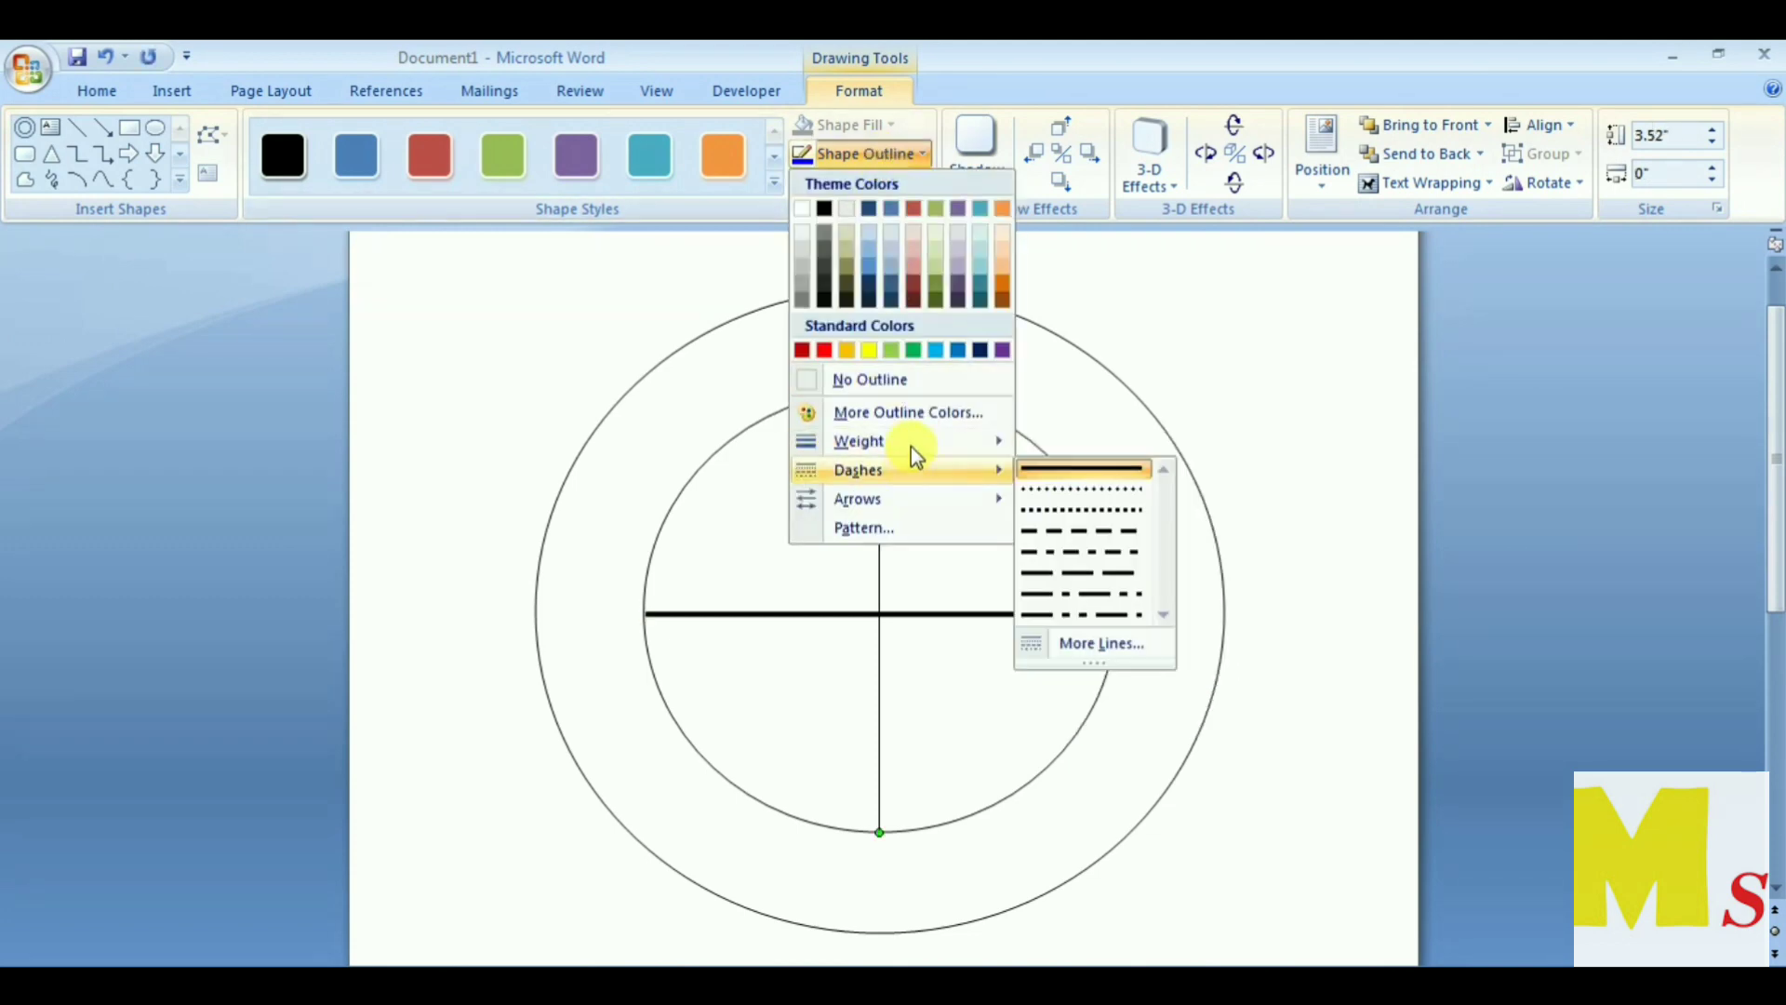
pyautogui.moveTo(858, 441)
pyautogui.click(1154, 615)
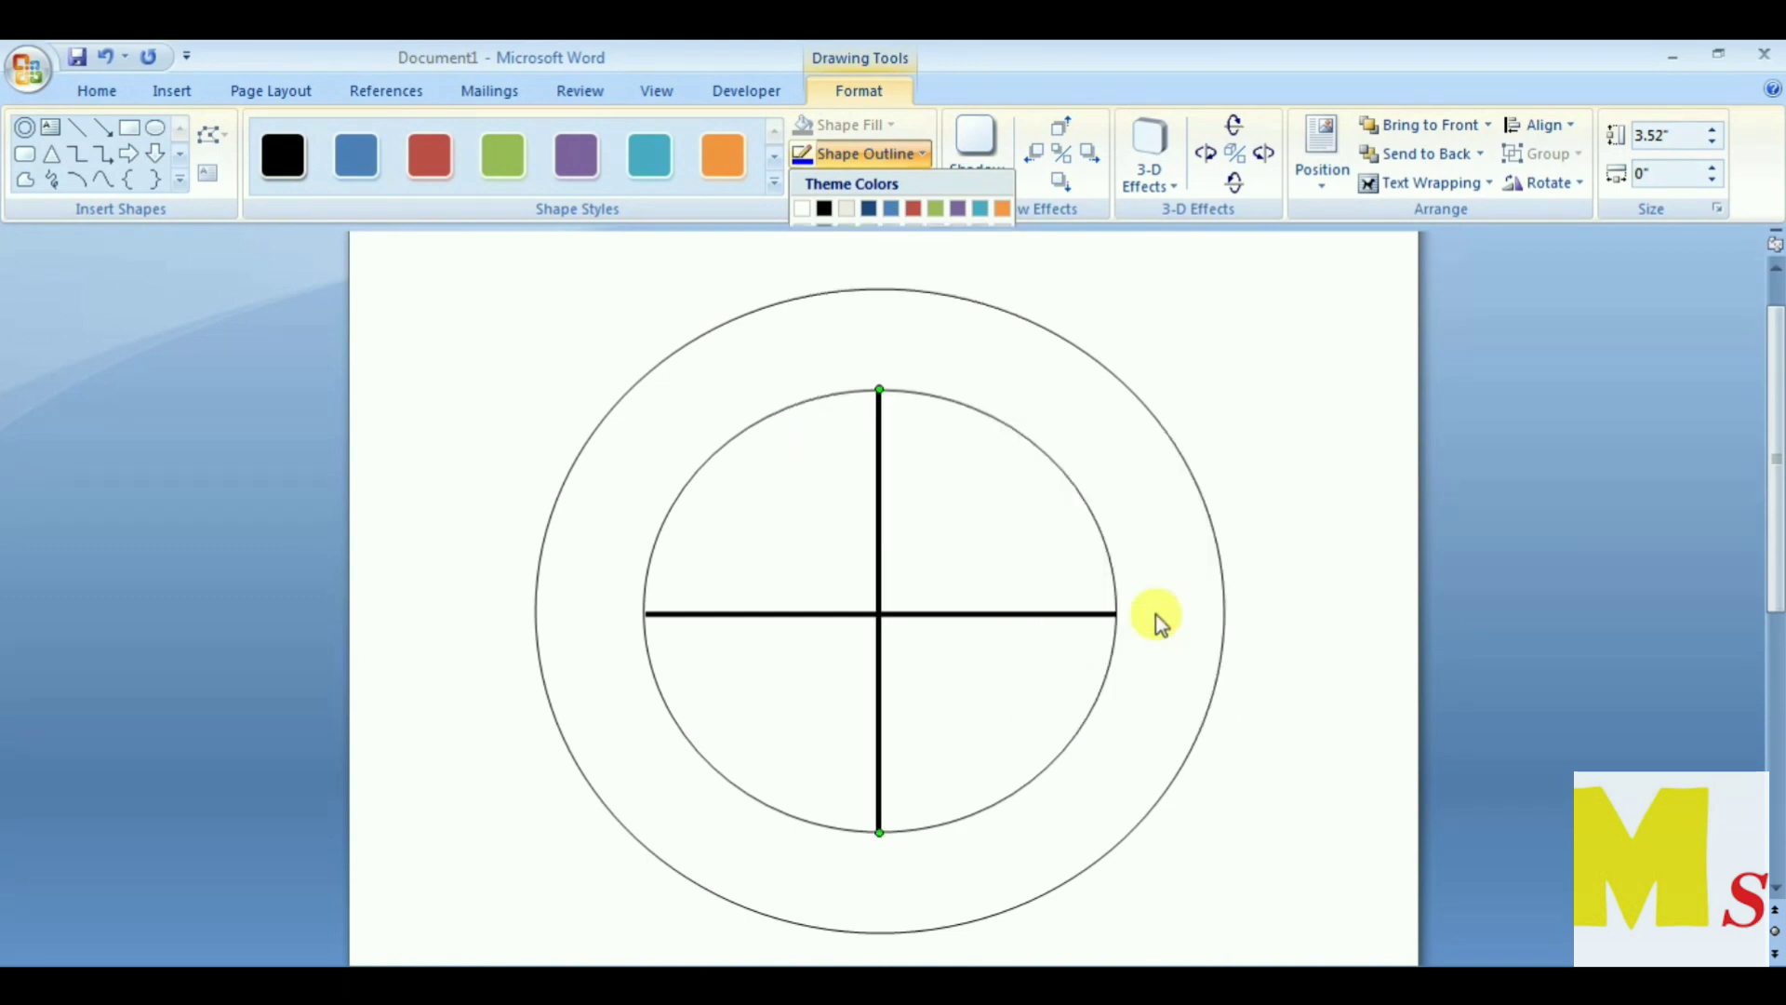
pyautogui.click(1058, 413)
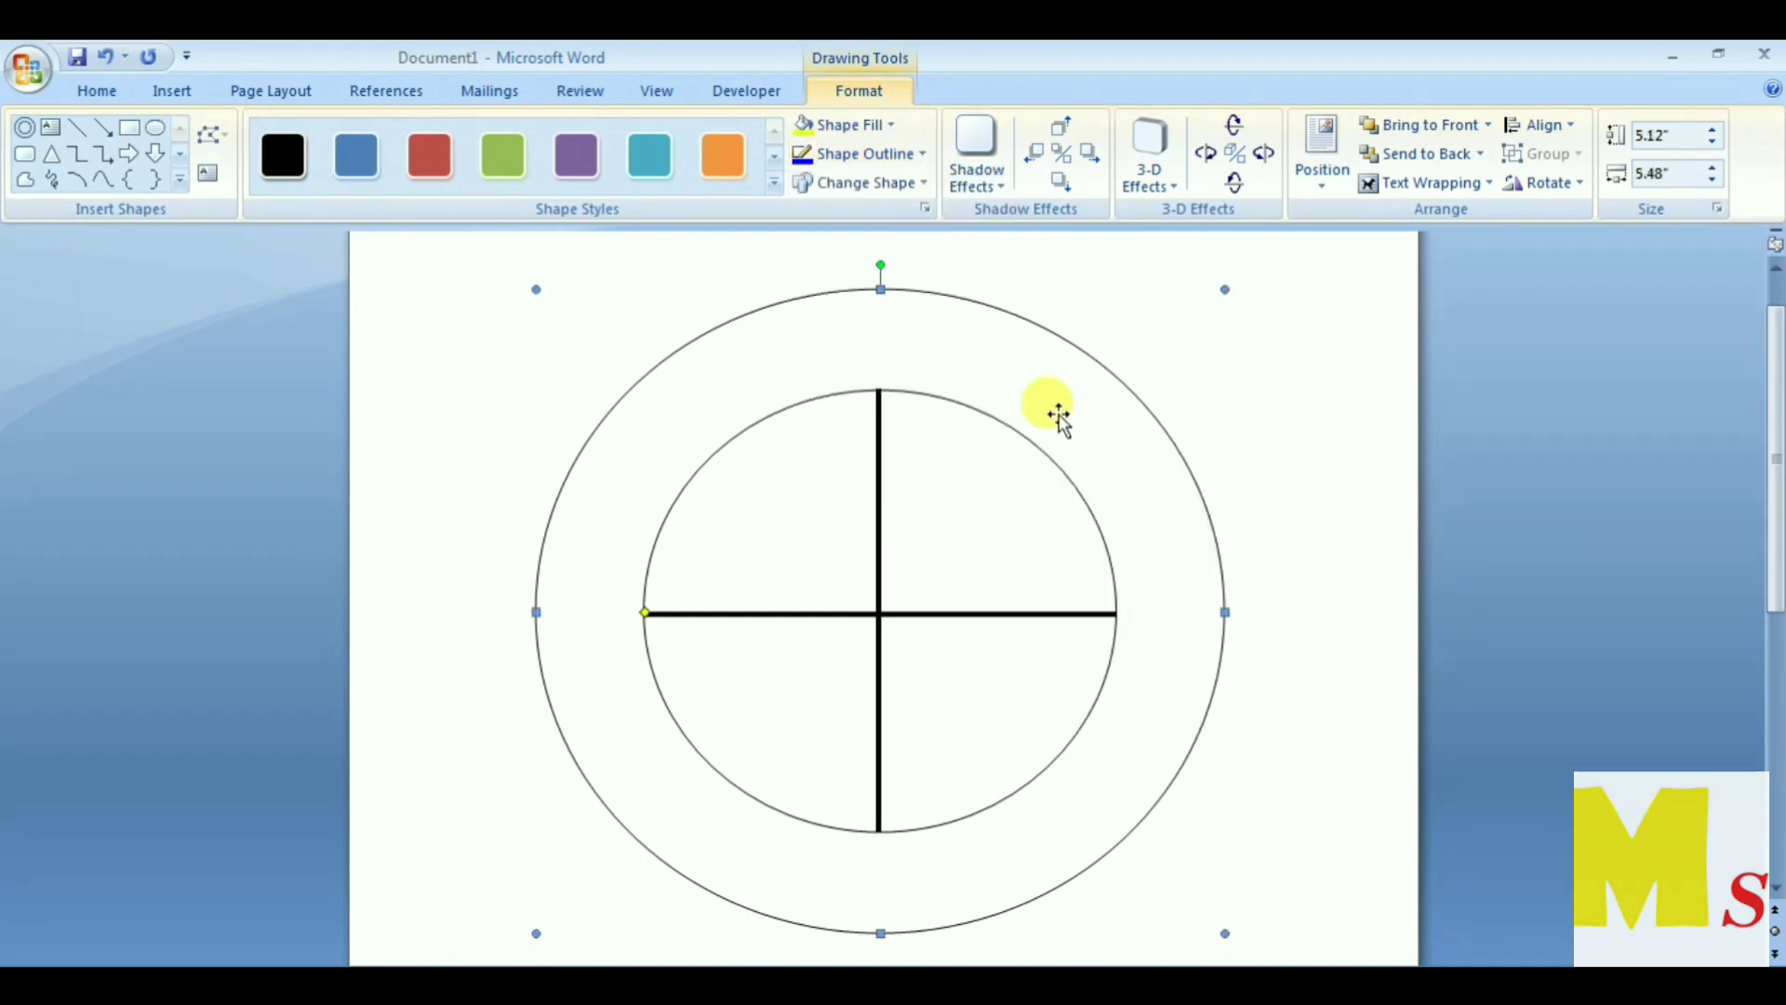
pyautogui.click(877, 156)
pyautogui.moveTo(858, 441)
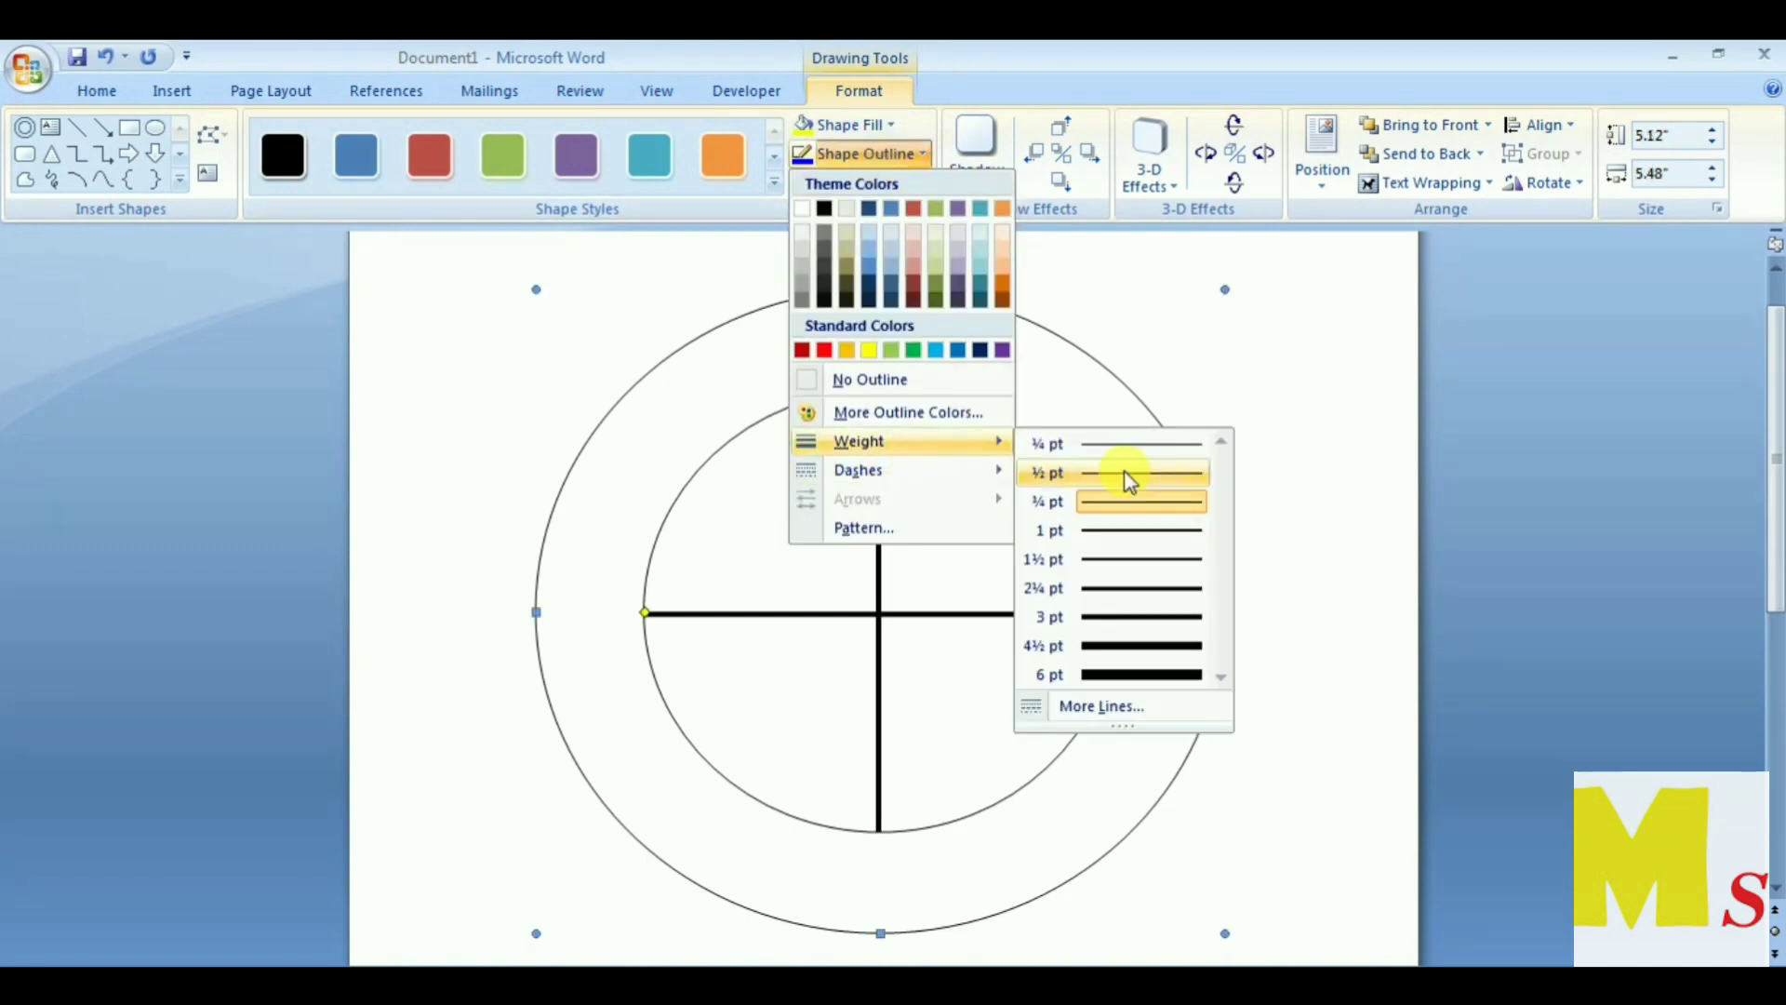
pyautogui.click(1143, 617)
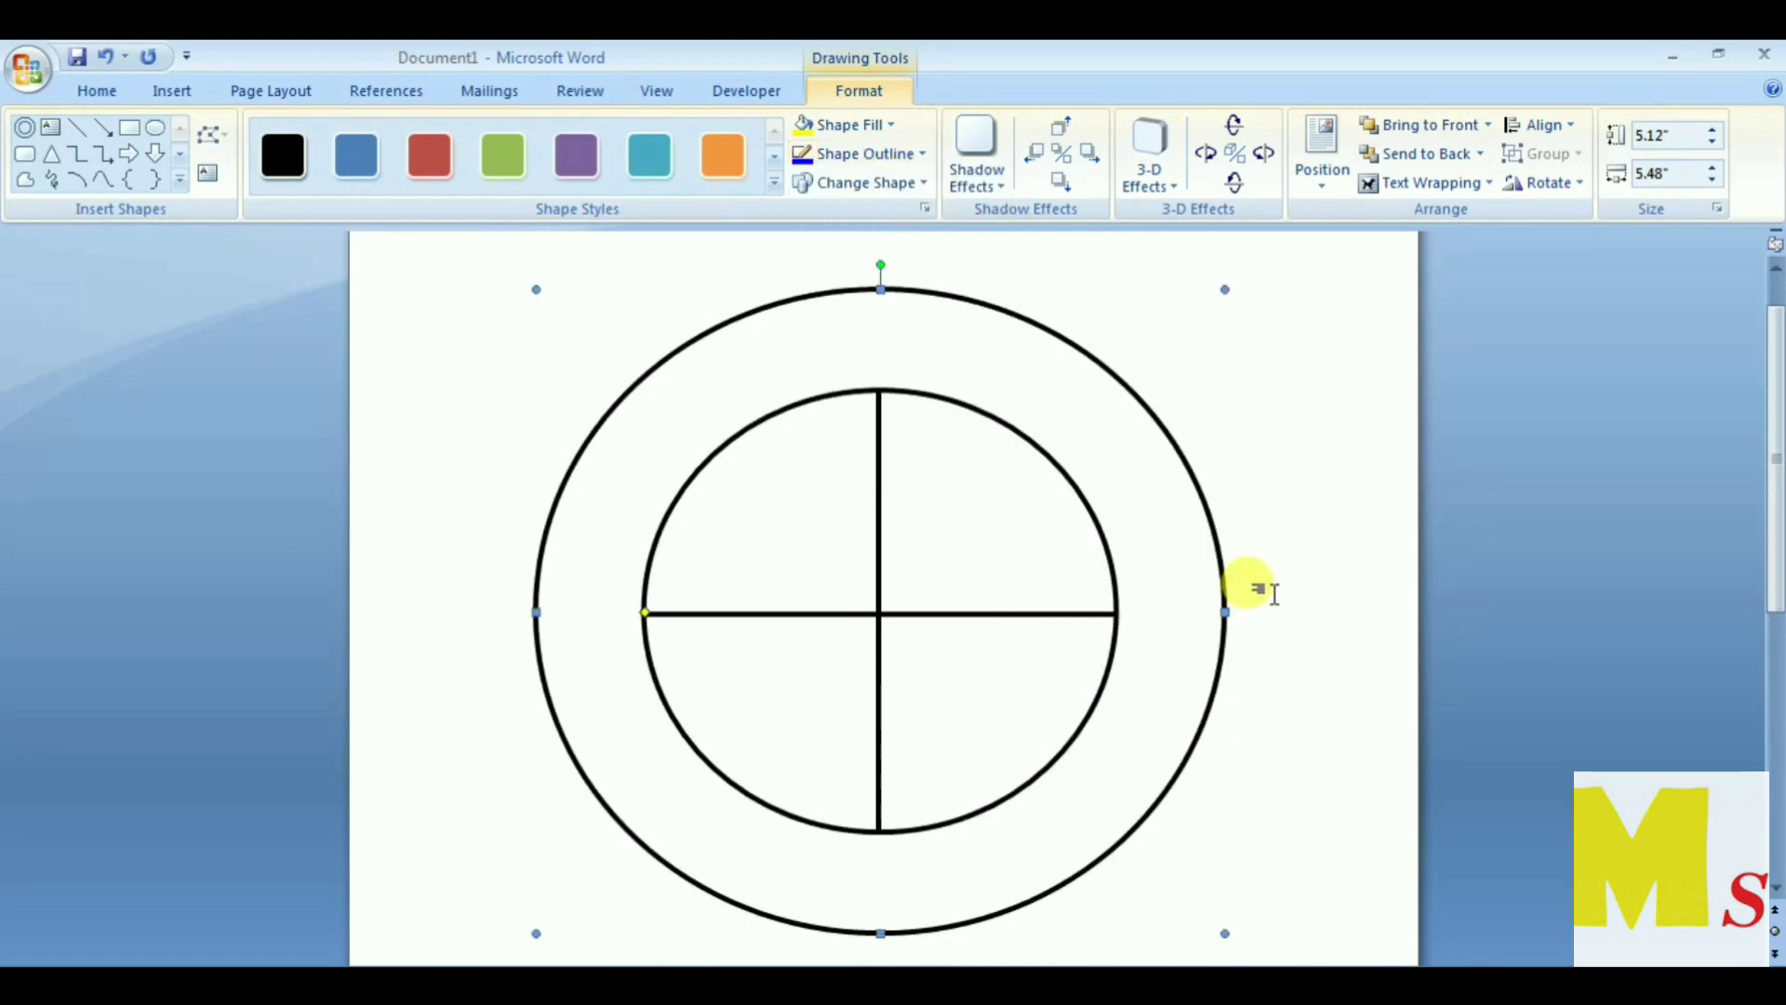
pyautogui.click(1247, 539)
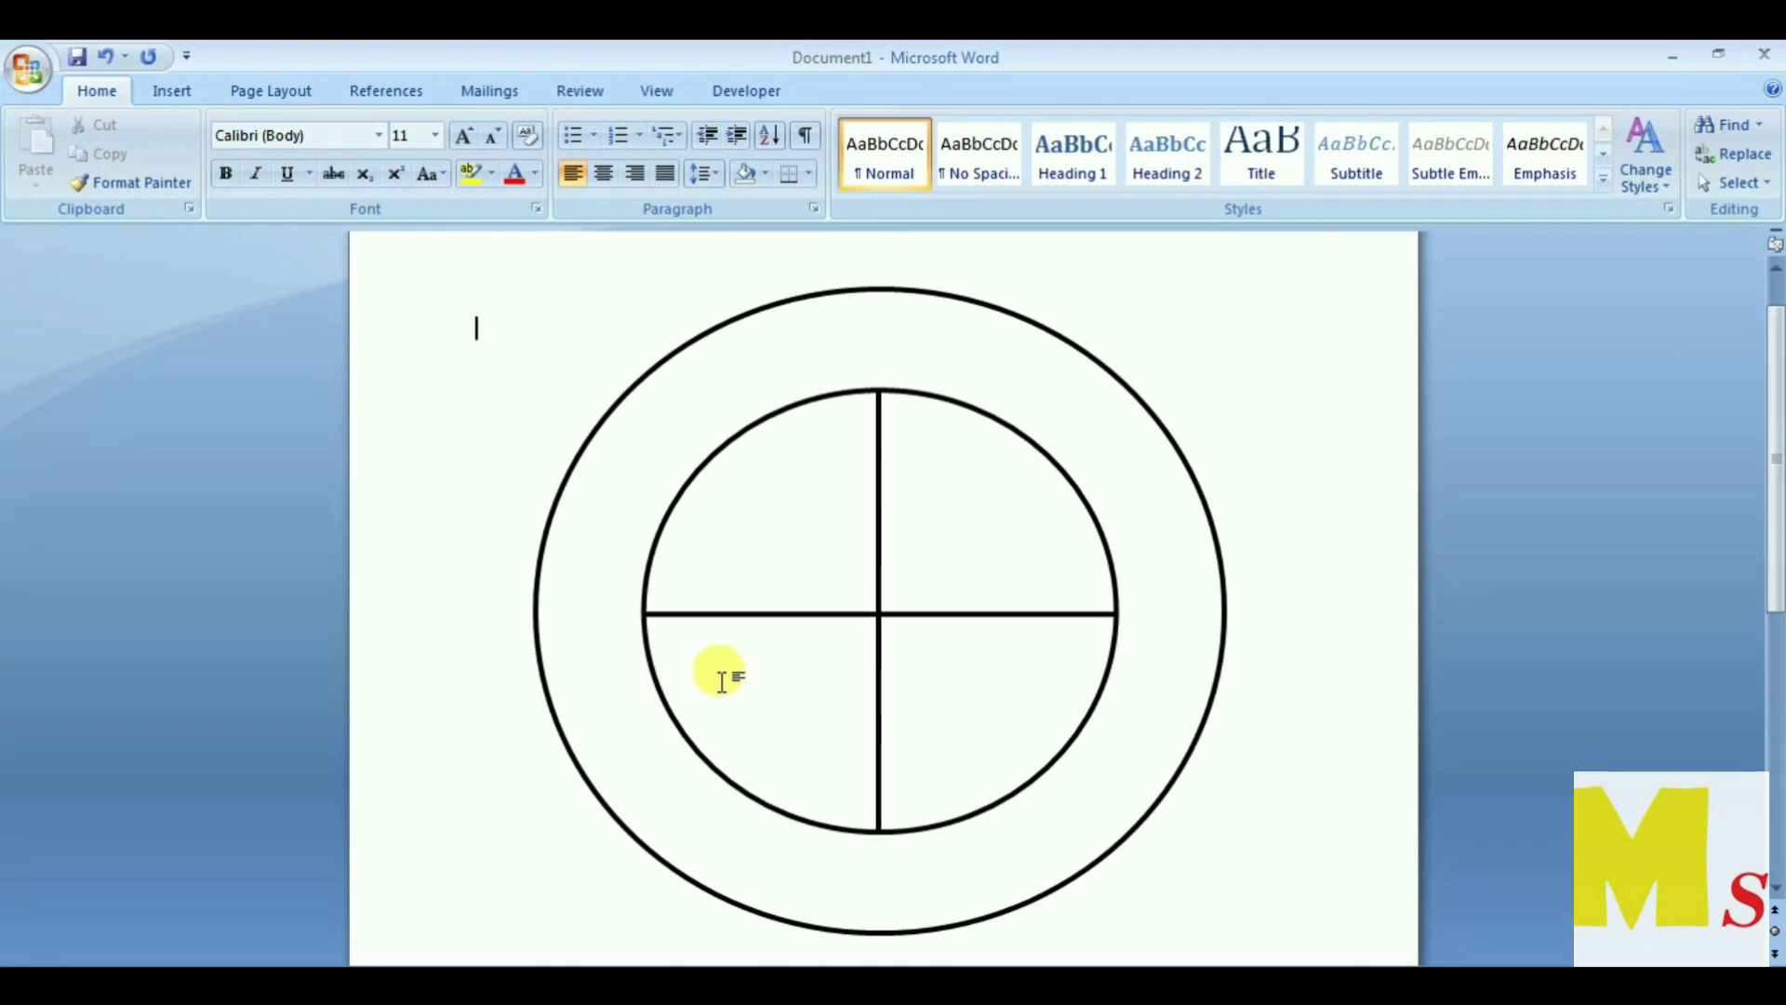
# Step: Insert picture 1, the green torch, from the Logo folder with Behind Text wrapping
pyautogui.click(151, 99)
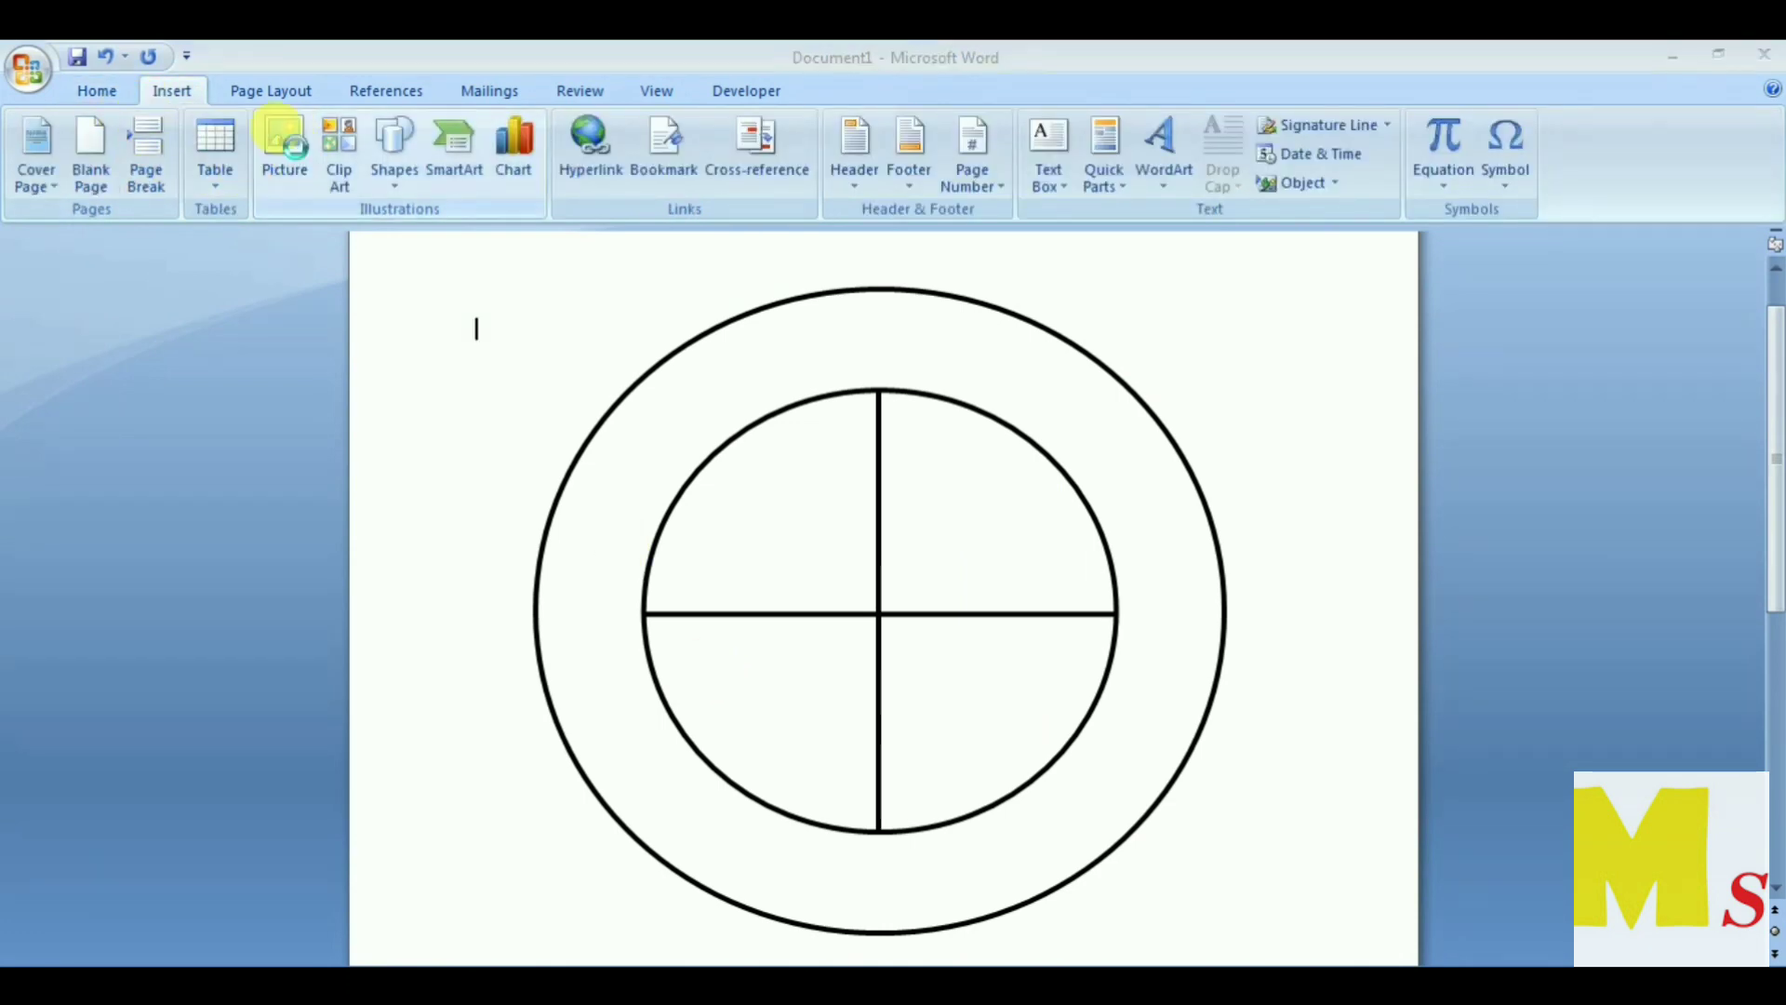
pyautogui.click(298, 149)
pyautogui.click(316, 274)
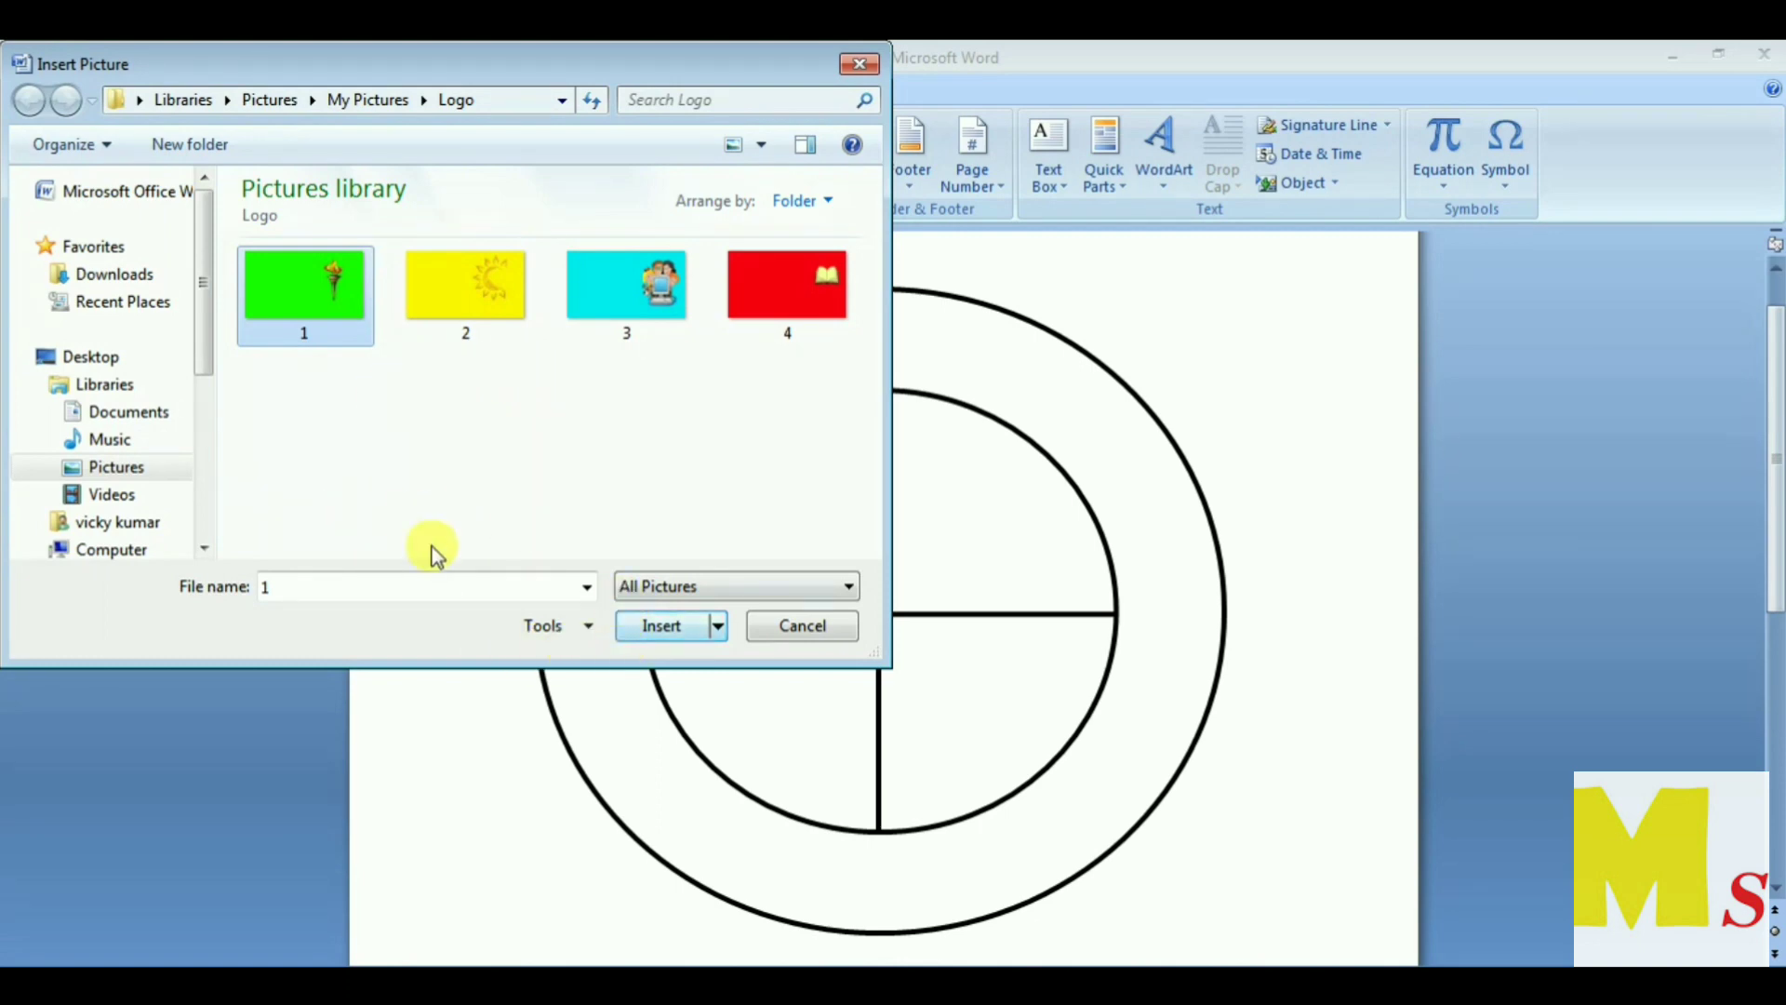
pyautogui.click(649, 631)
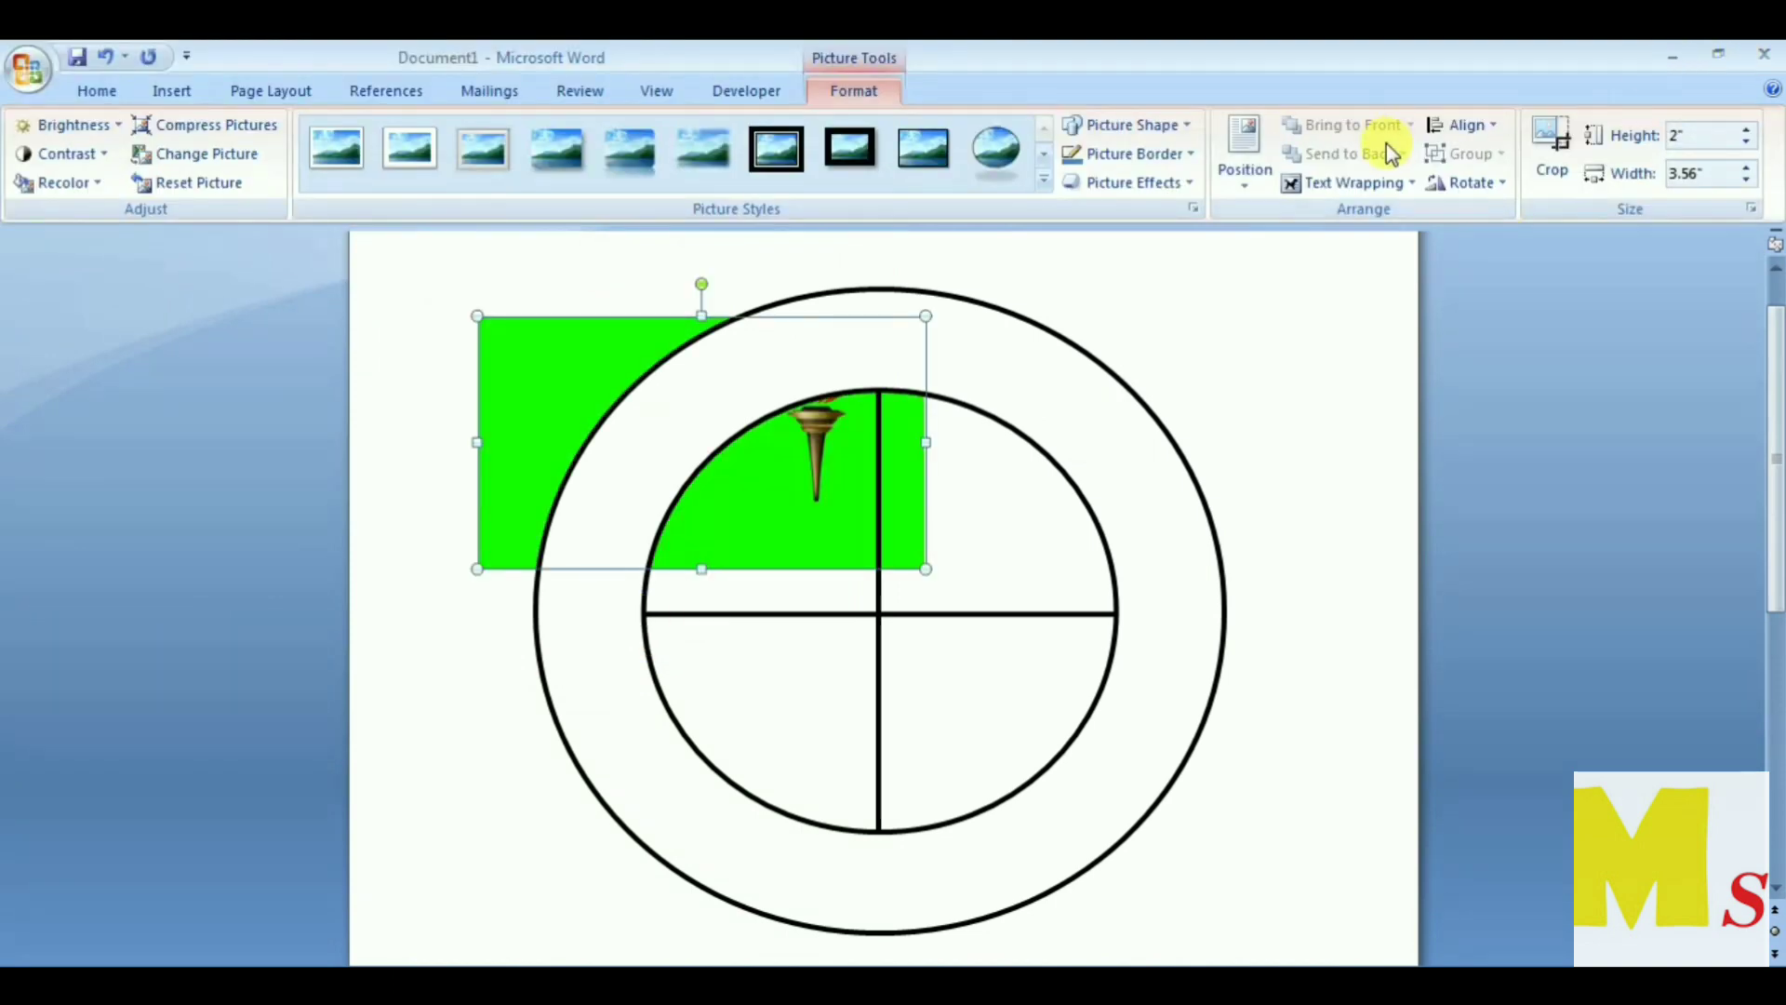
pyautogui.click(1403, 183)
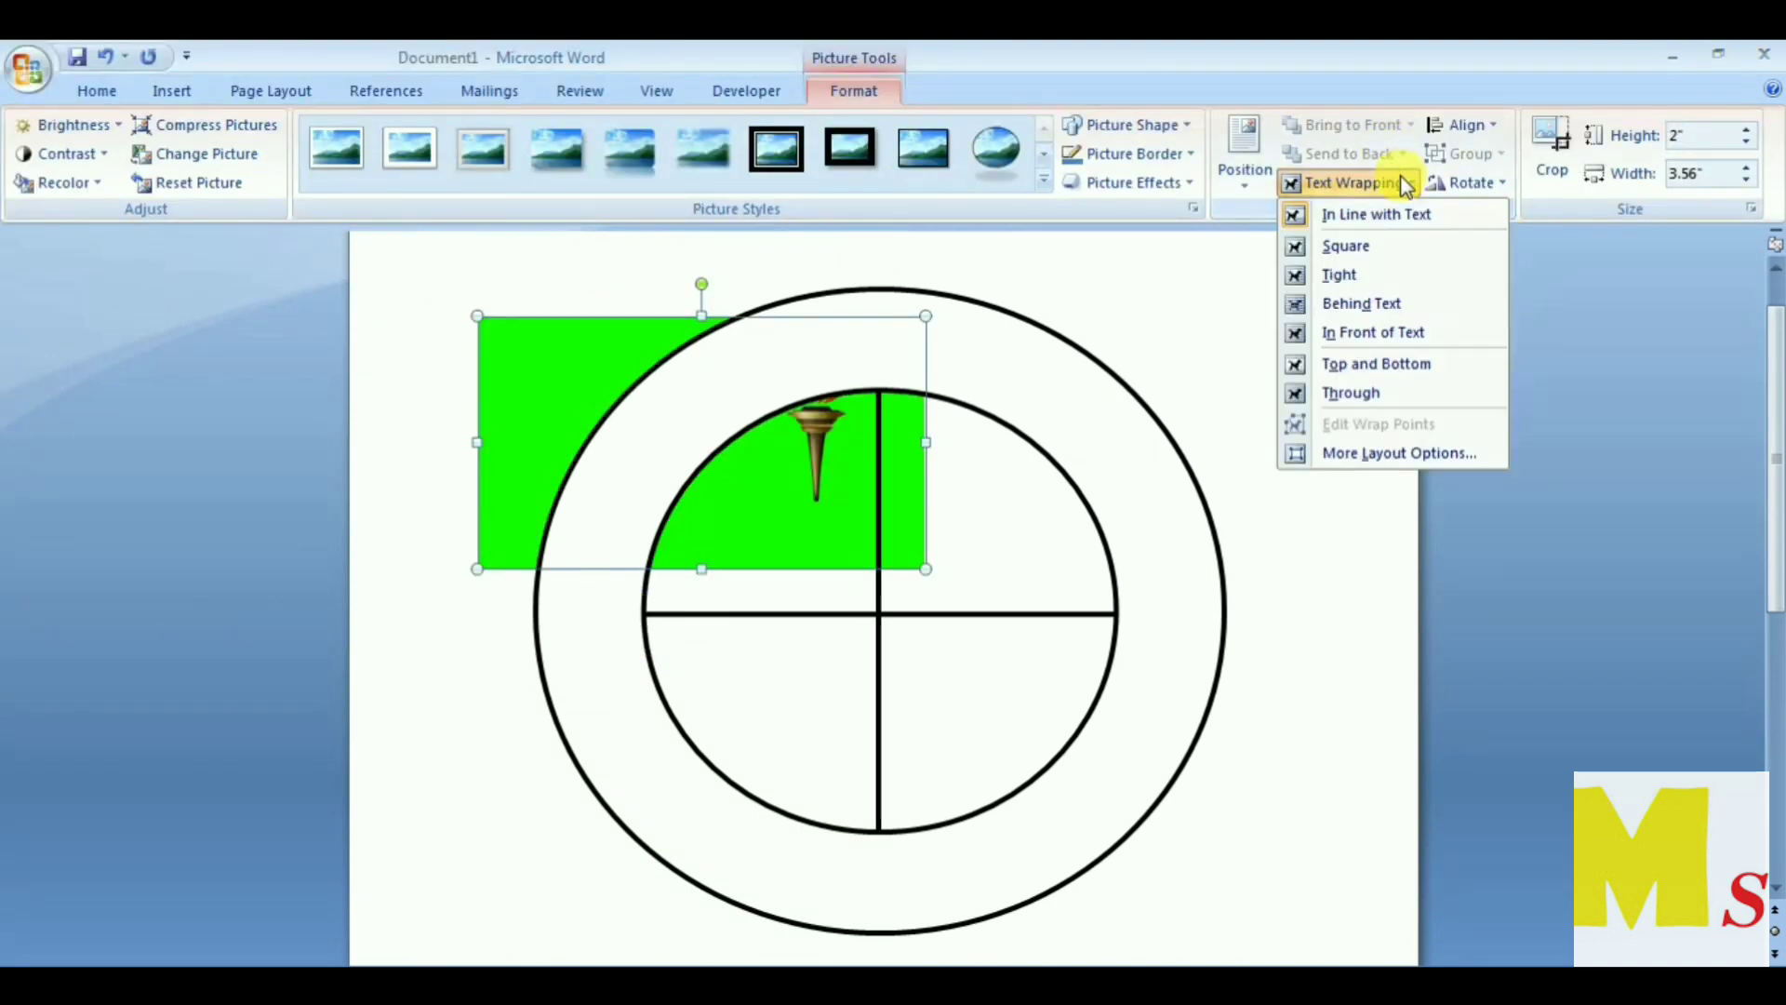
pyautogui.click(1359, 303)
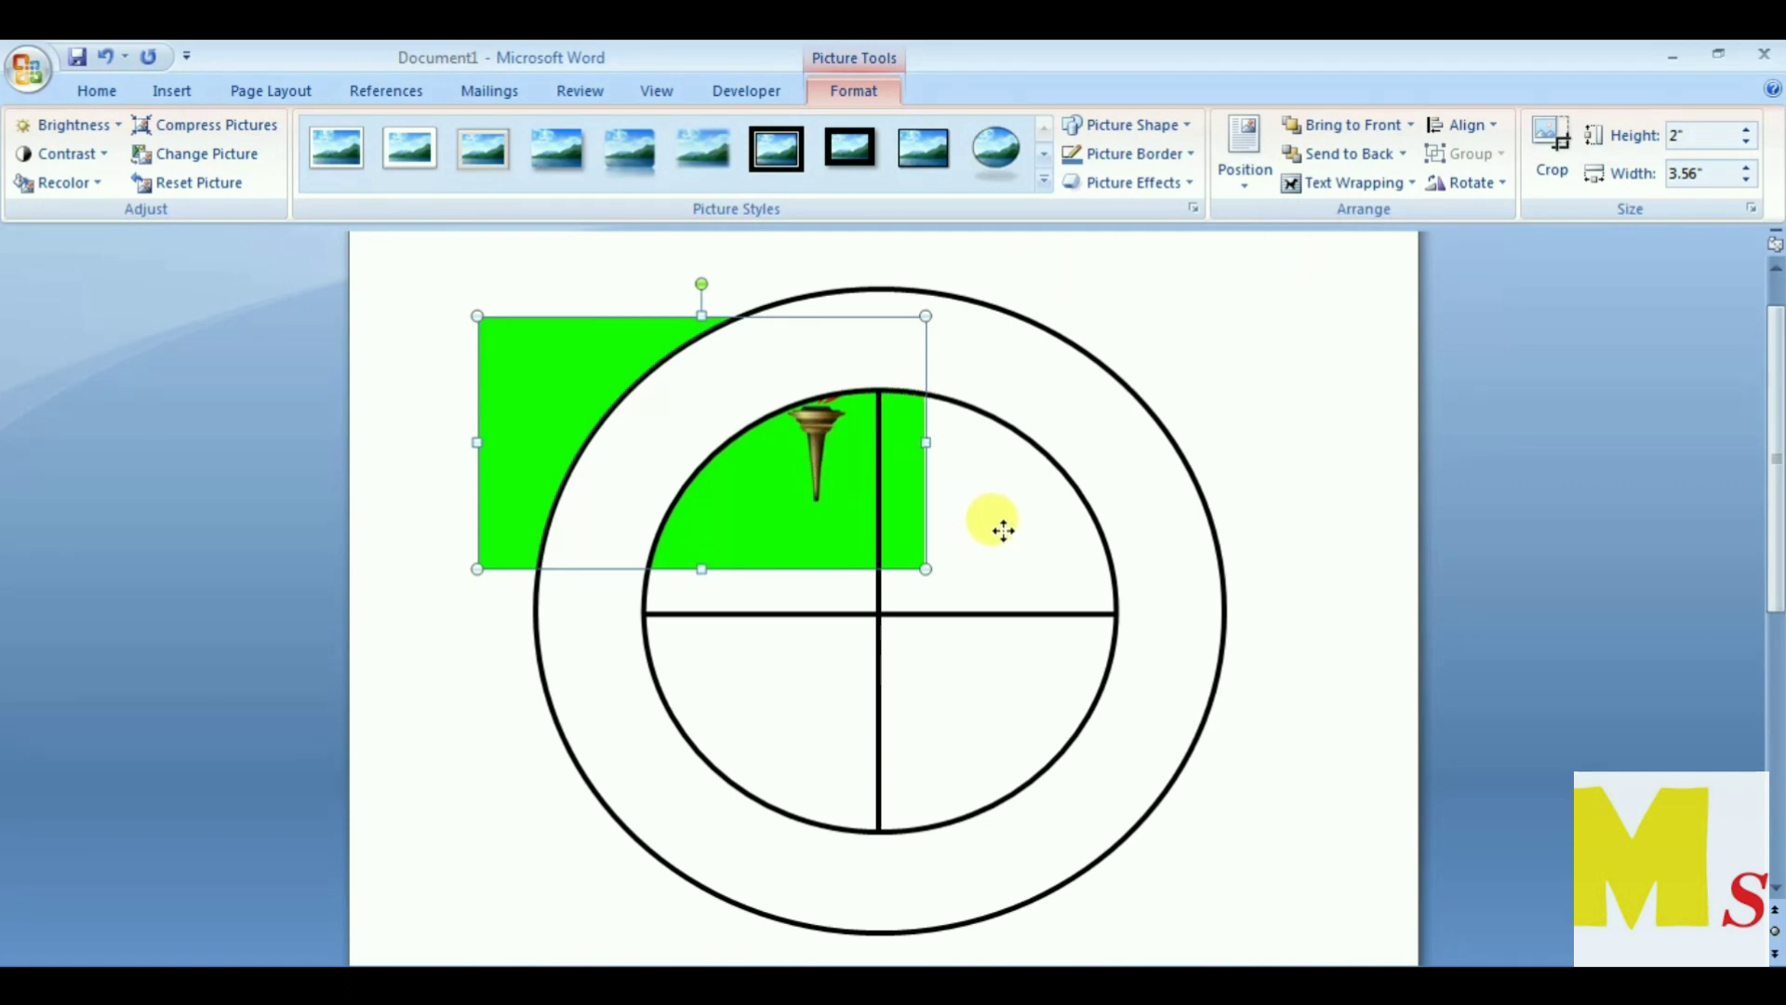
# Step: Position and widen the torch picture, then crop it to the upper-right quarter
pyautogui.moveTo(1003, 529); pyautogui.dragTo(1001, 524)
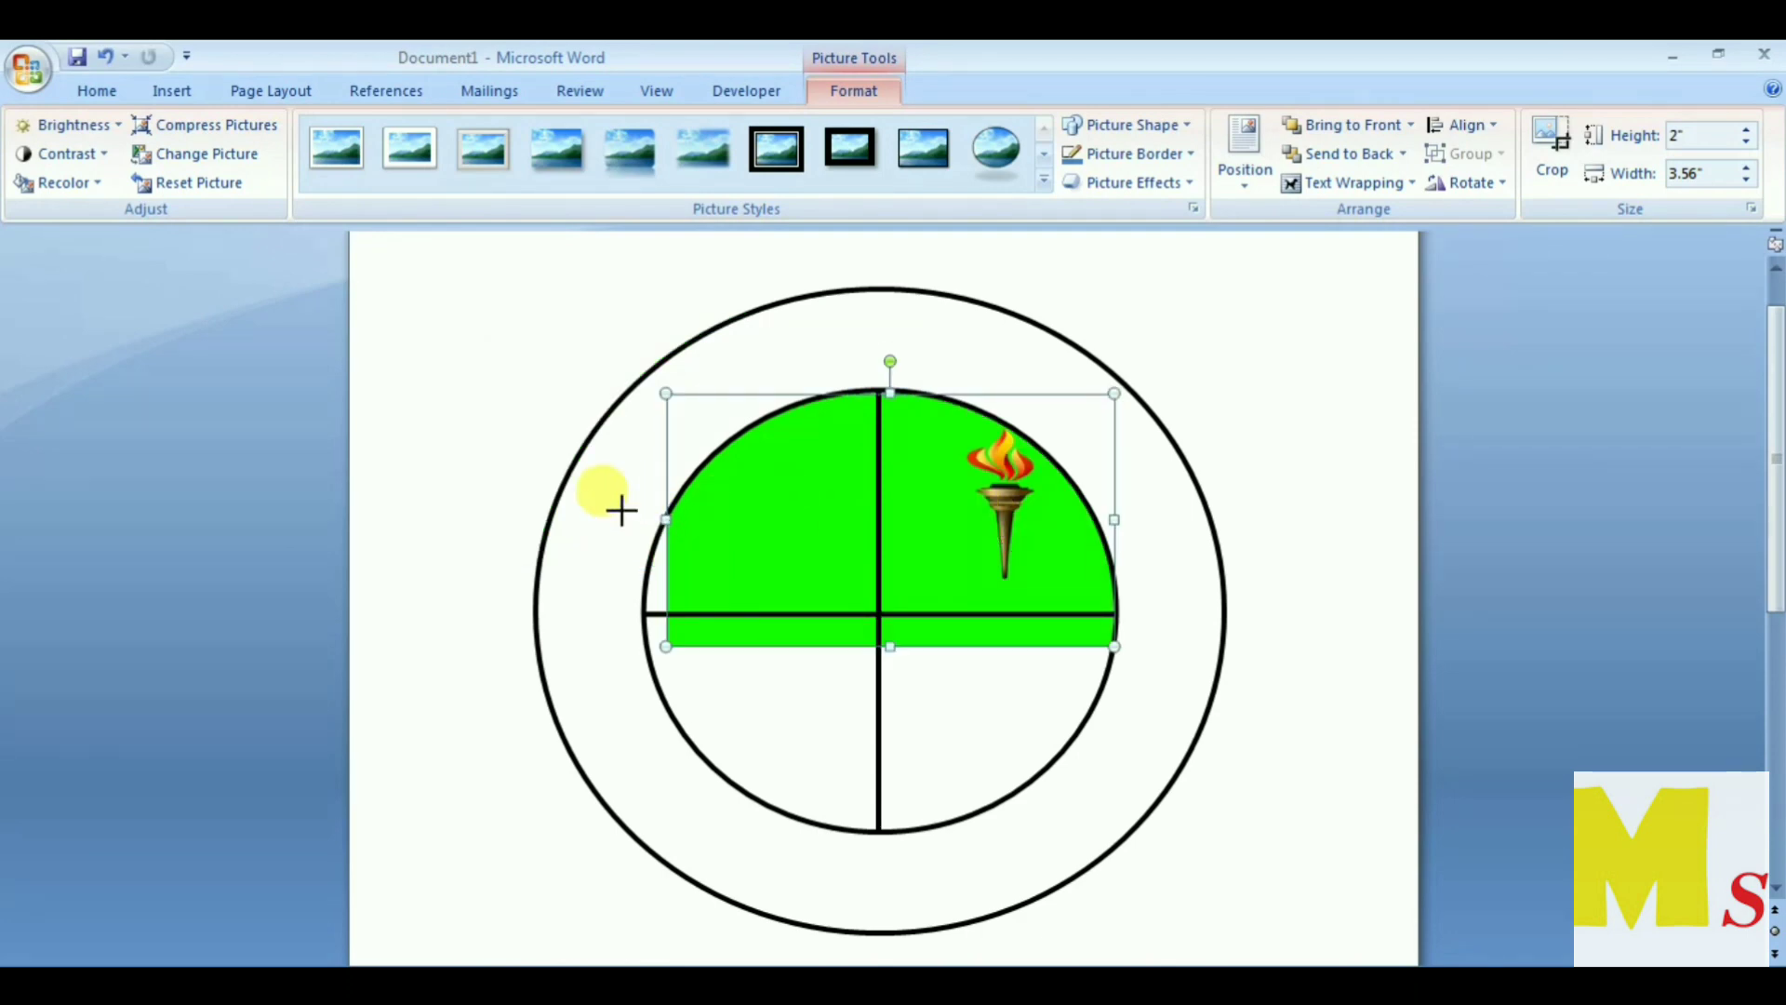
pyautogui.moveTo(620, 509); pyautogui.dragTo(507, 510)
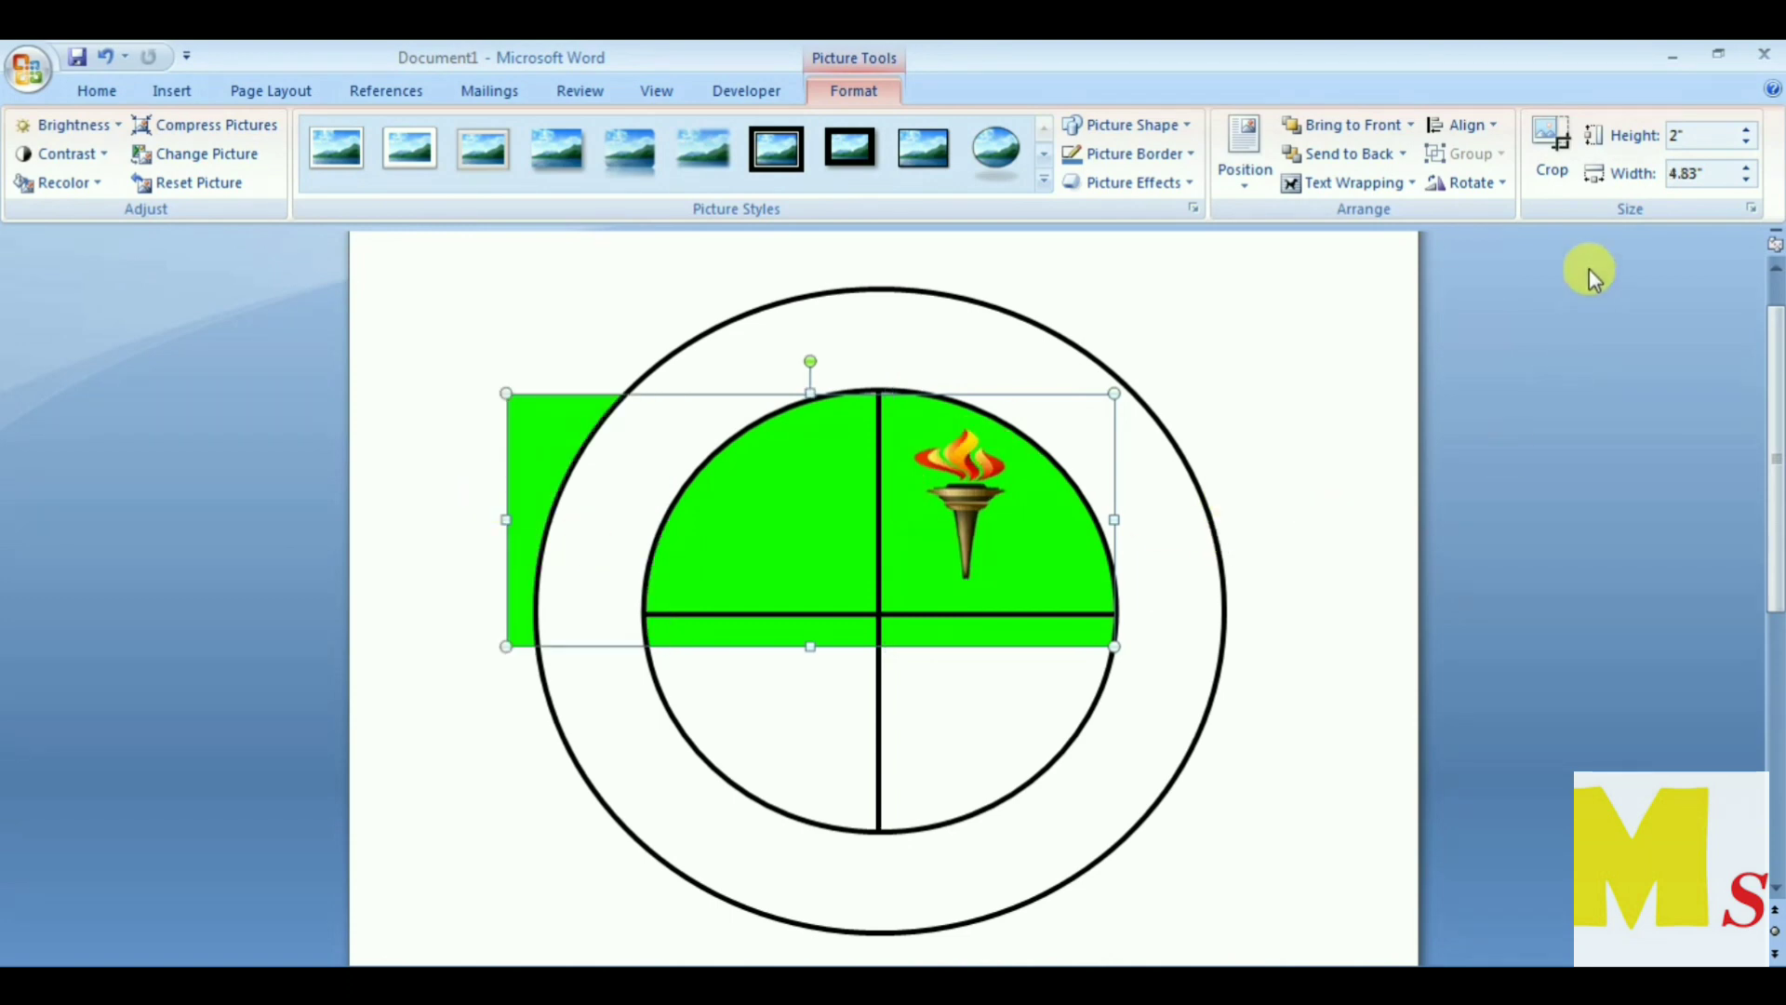
pyautogui.click(1554, 156)
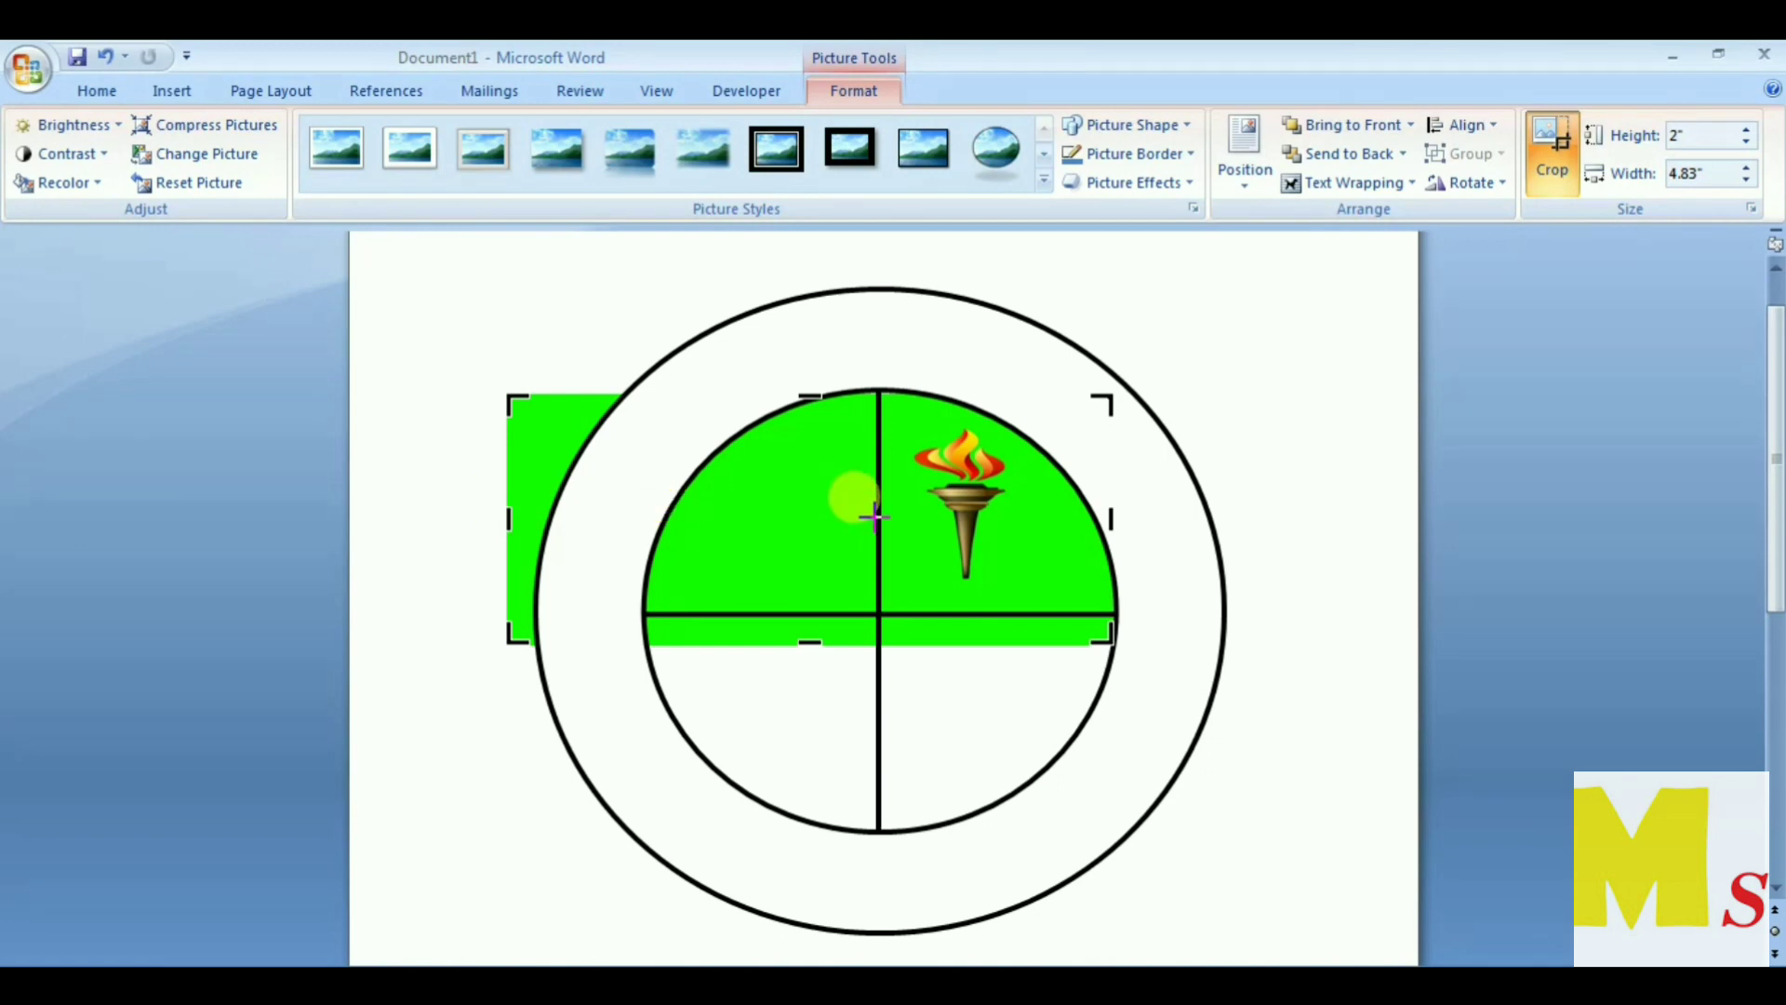
pyautogui.moveTo(875, 518); pyautogui.dragTo(879, 518)
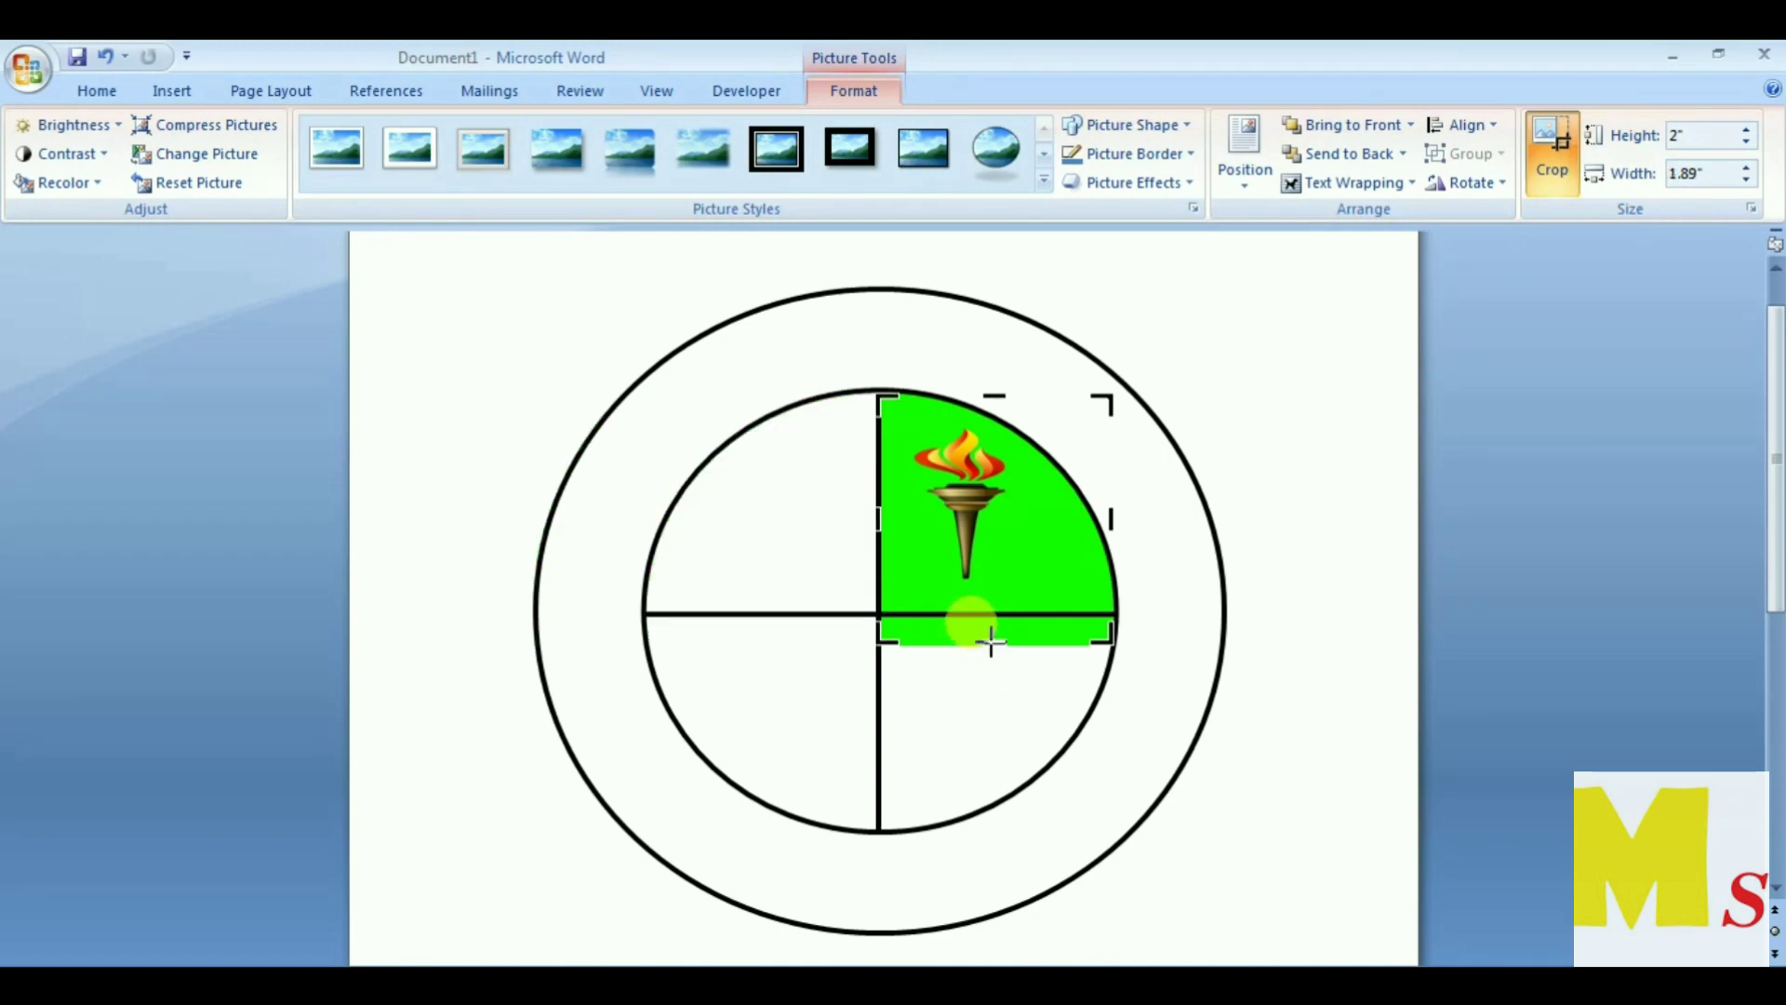
pyautogui.moveTo(991, 642); pyautogui.dragTo(992, 616)
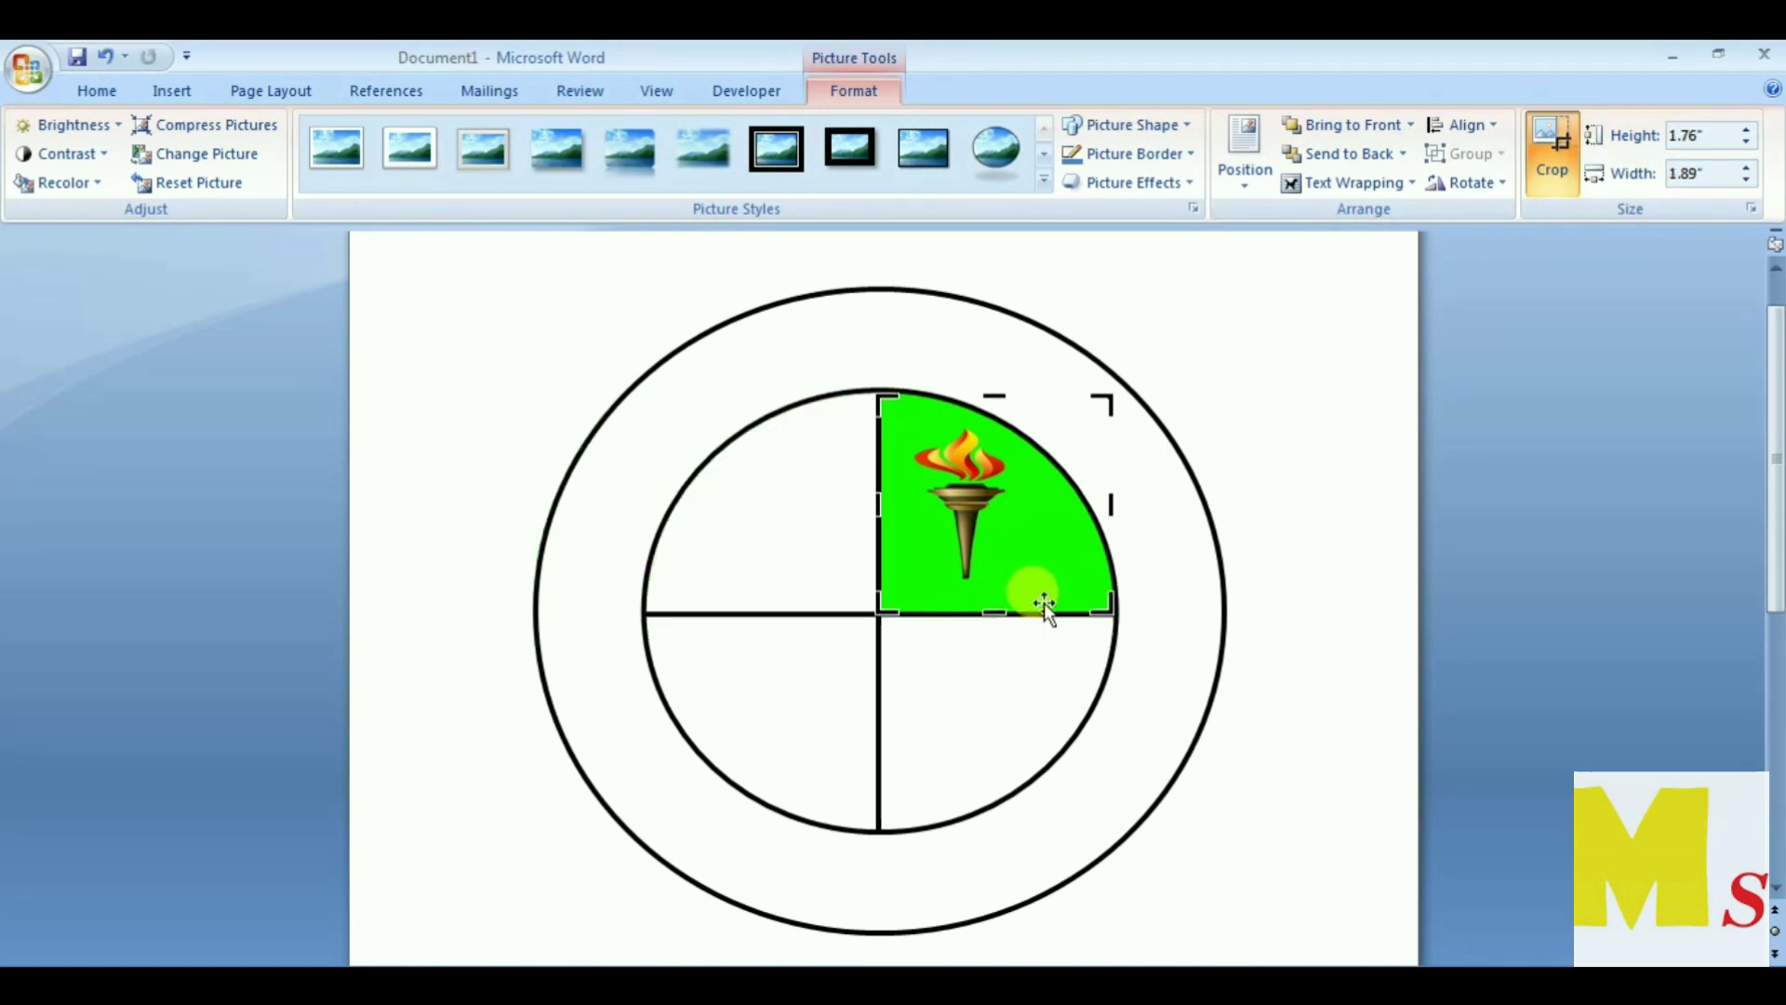
pyautogui.click(1161, 584)
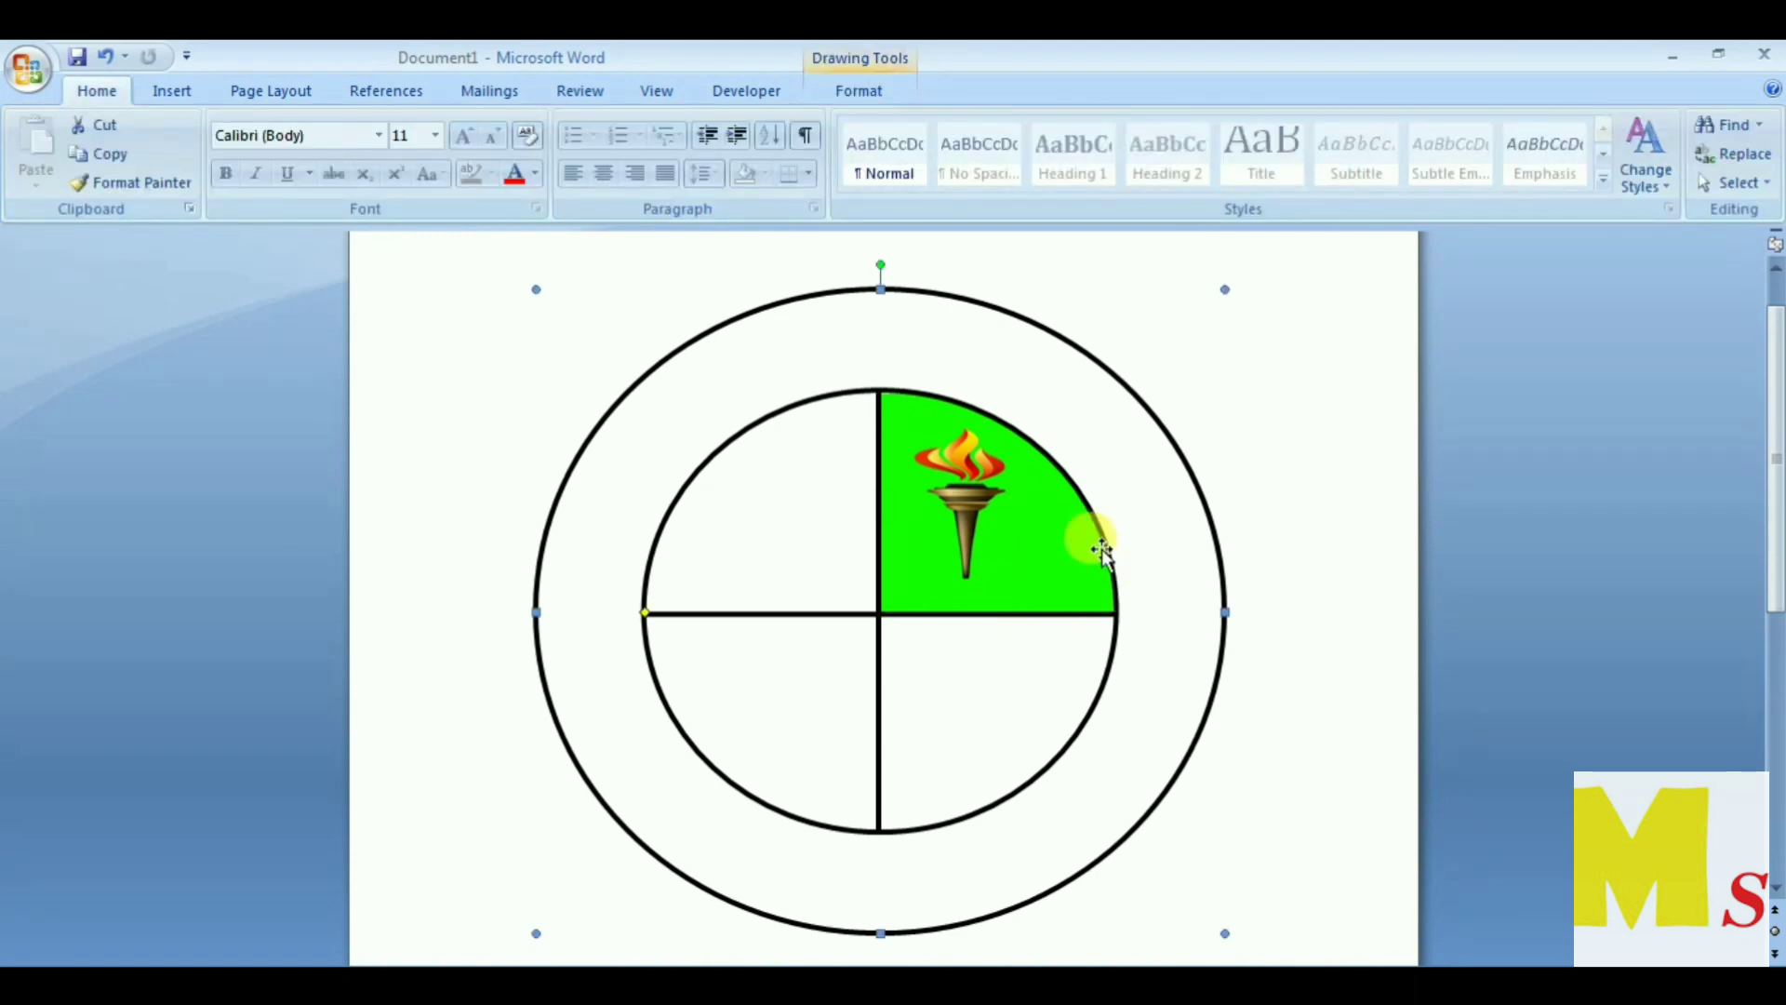
# Step: Insert picture 3, the cyan children-at-computer image, from the Logo folder, Behind Text
pyautogui.click(181, 90)
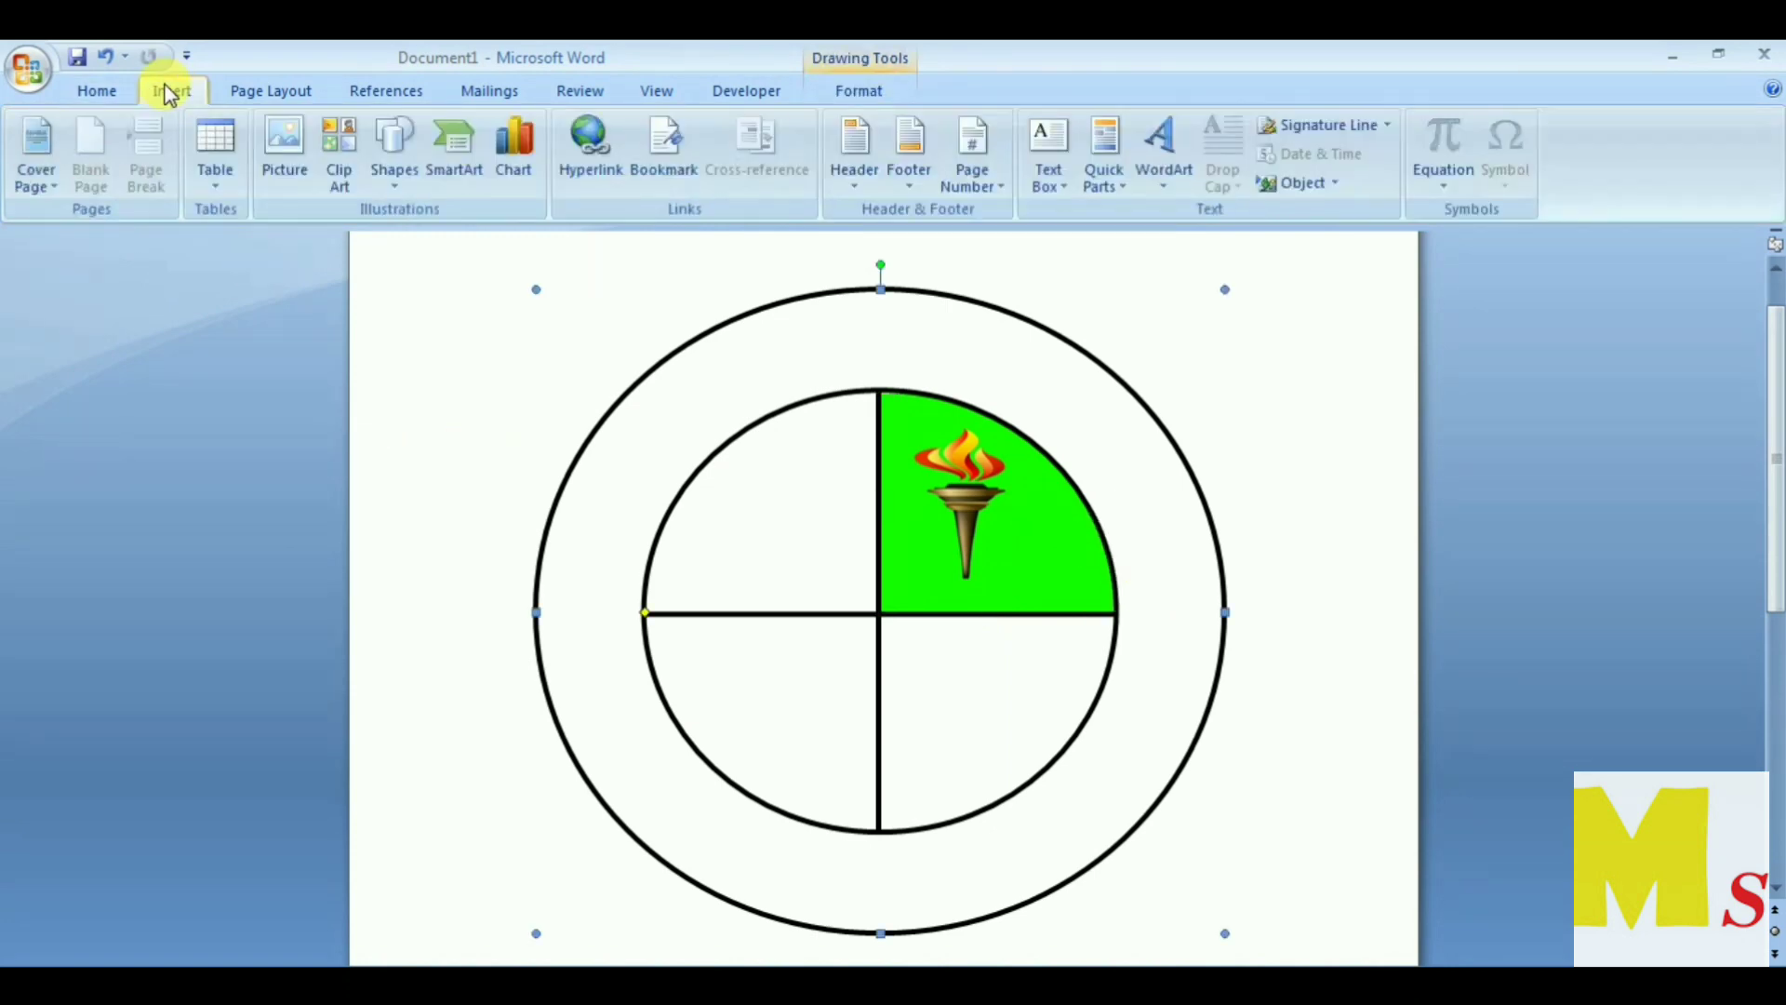
pyautogui.click(292, 174)
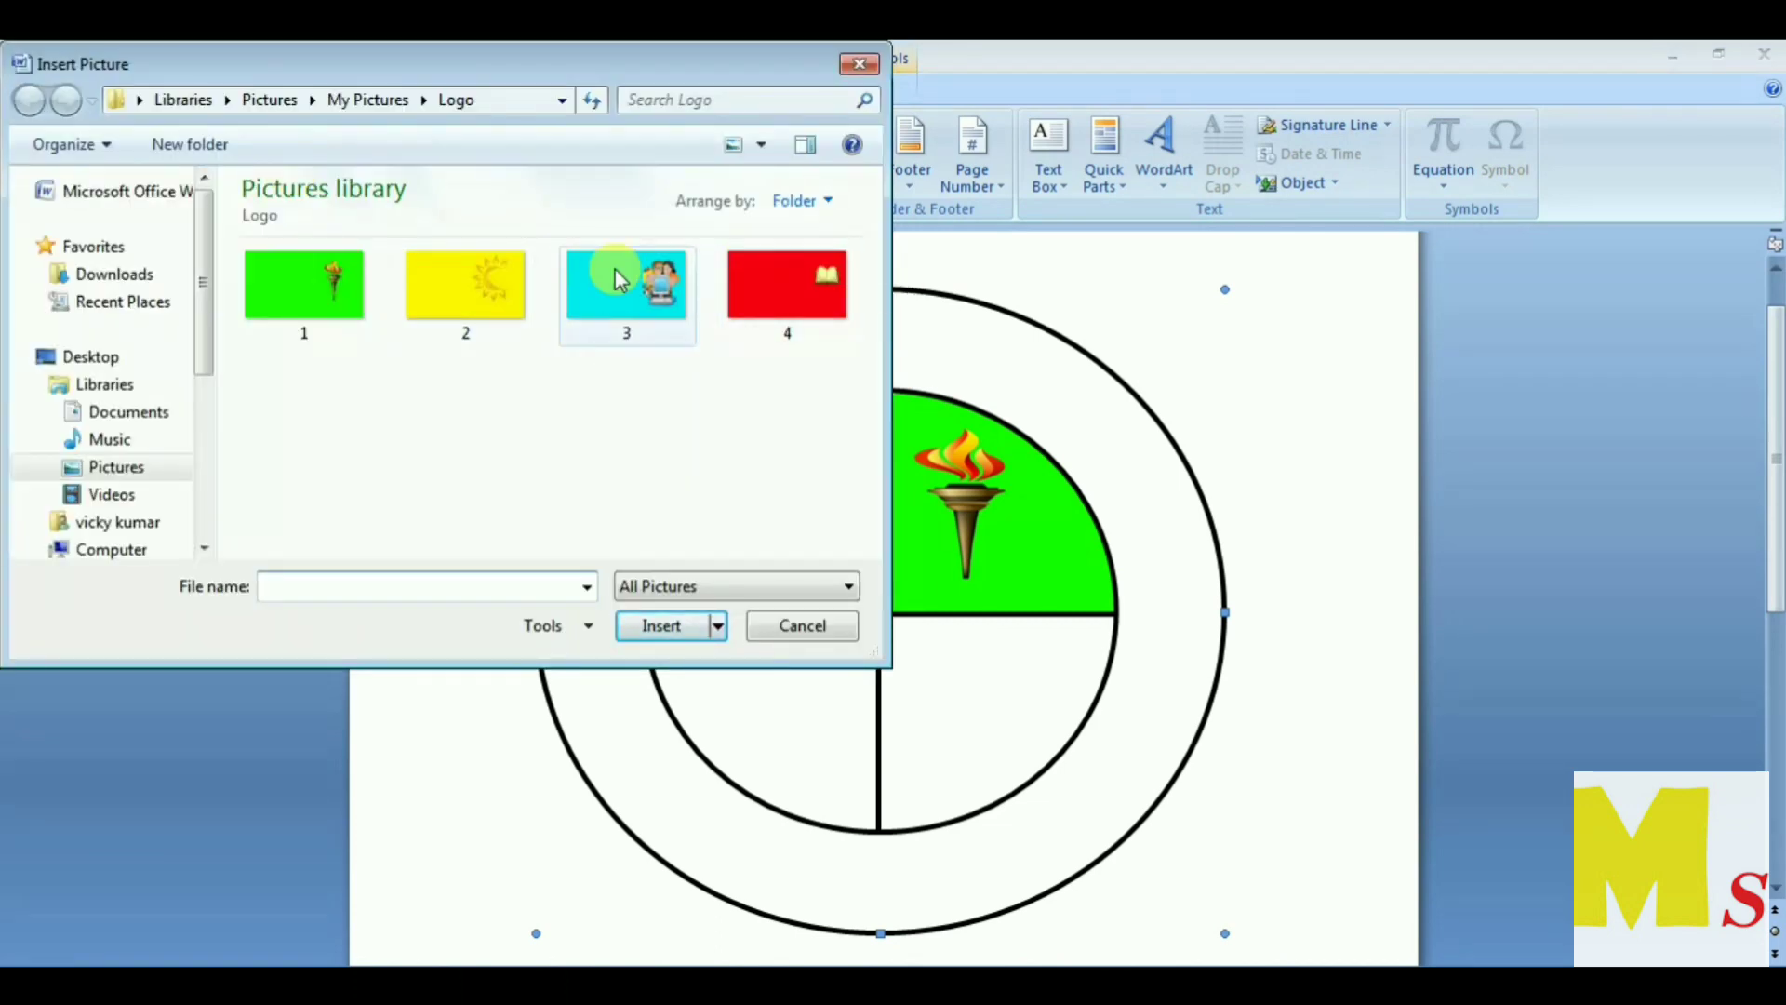
pyautogui.click(633, 279)
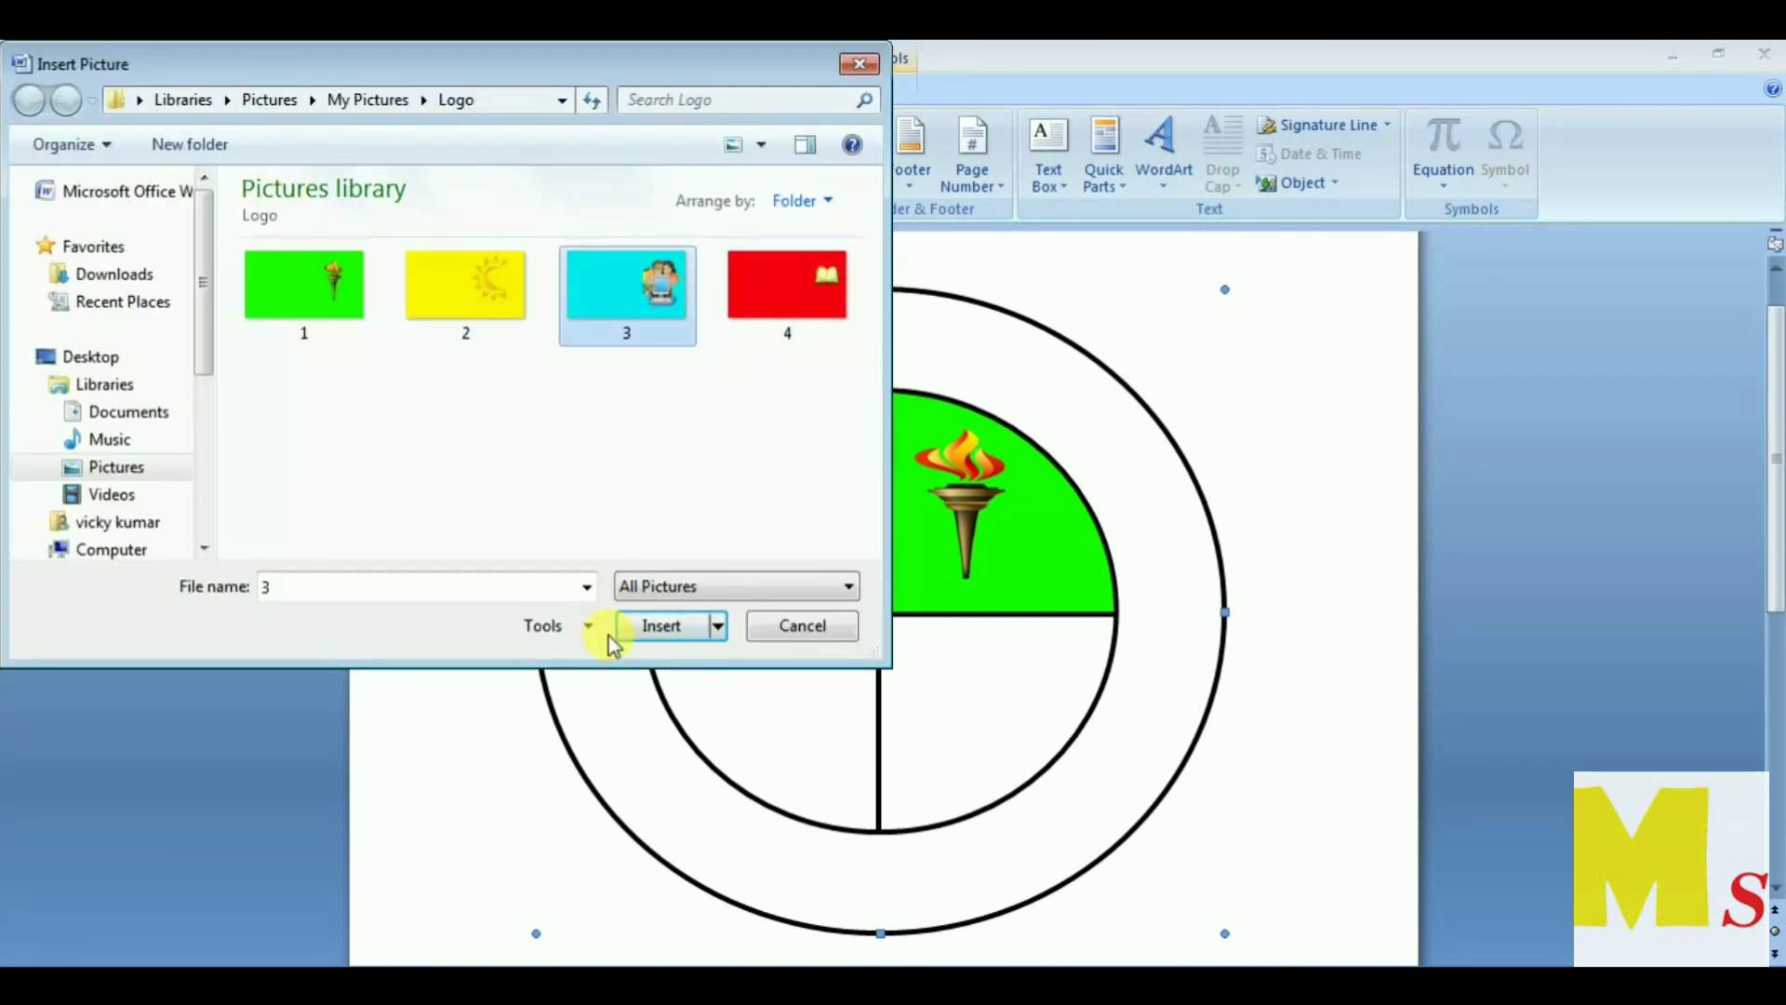
pyautogui.click(658, 625)
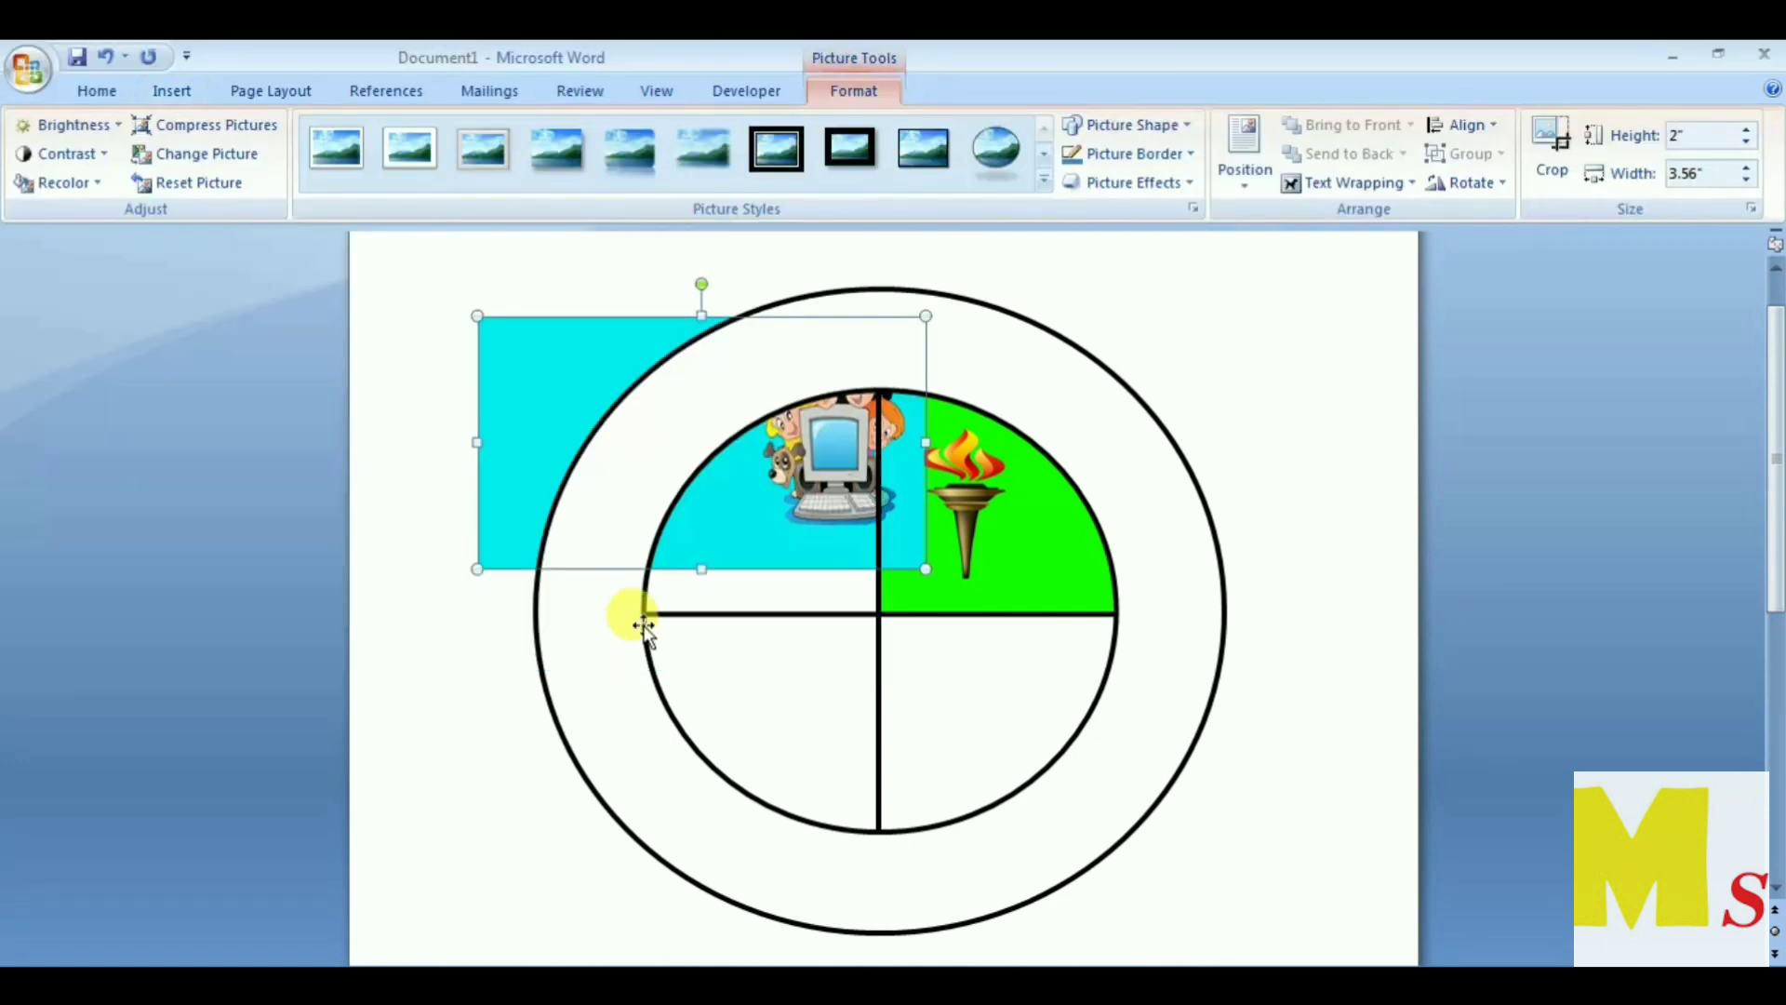
pyautogui.click(1372, 185)
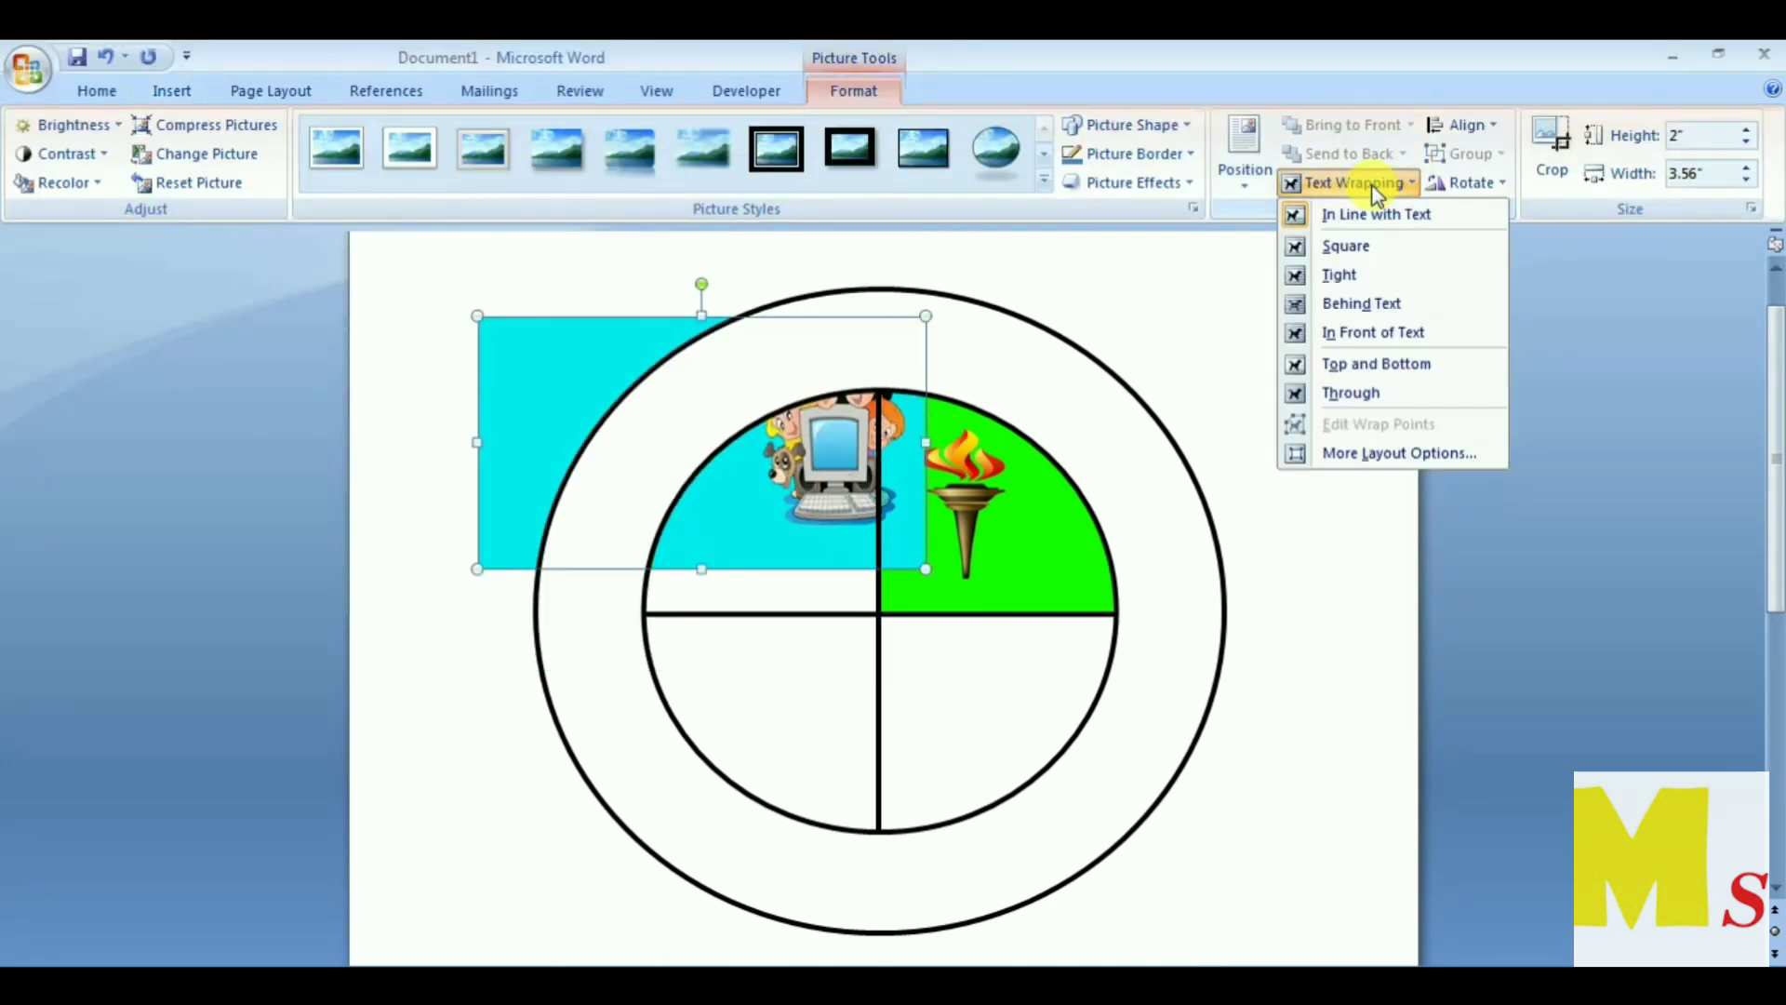
pyautogui.click(1348, 307)
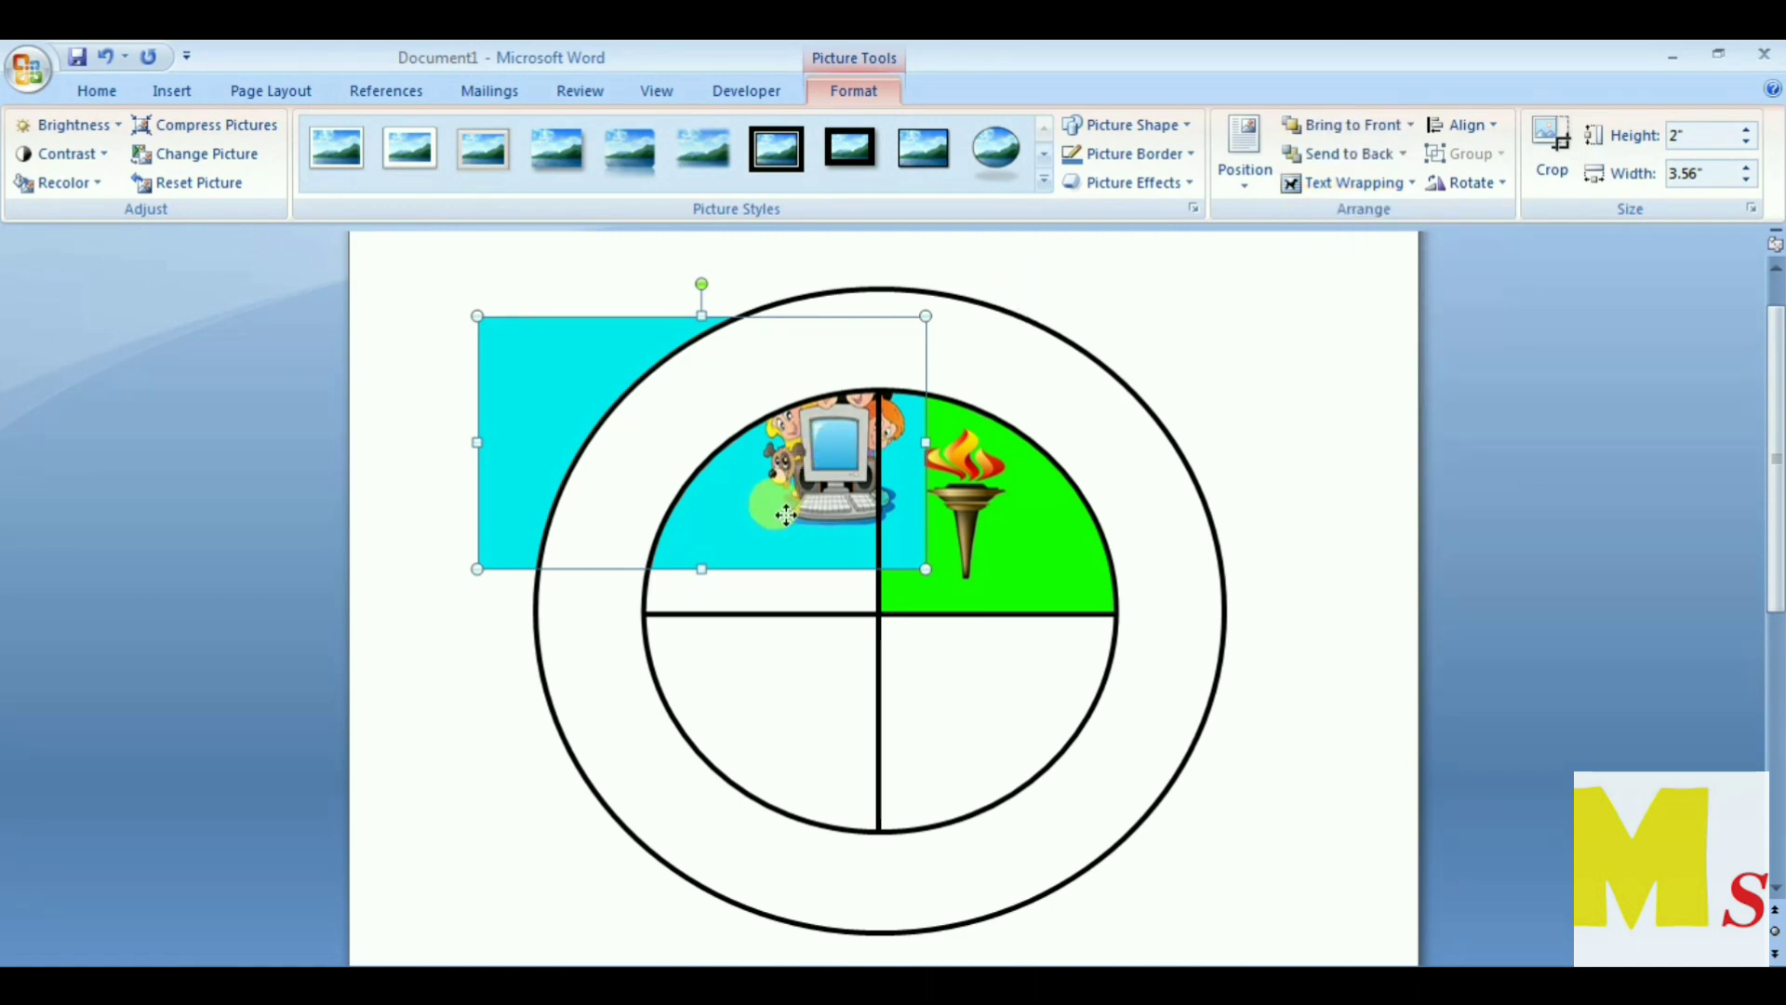
# Step: Move the cyan picture to the top-left quarter and crop its left and bottom edges
pyautogui.moveTo(780, 511); pyautogui.dragTo(731, 571)
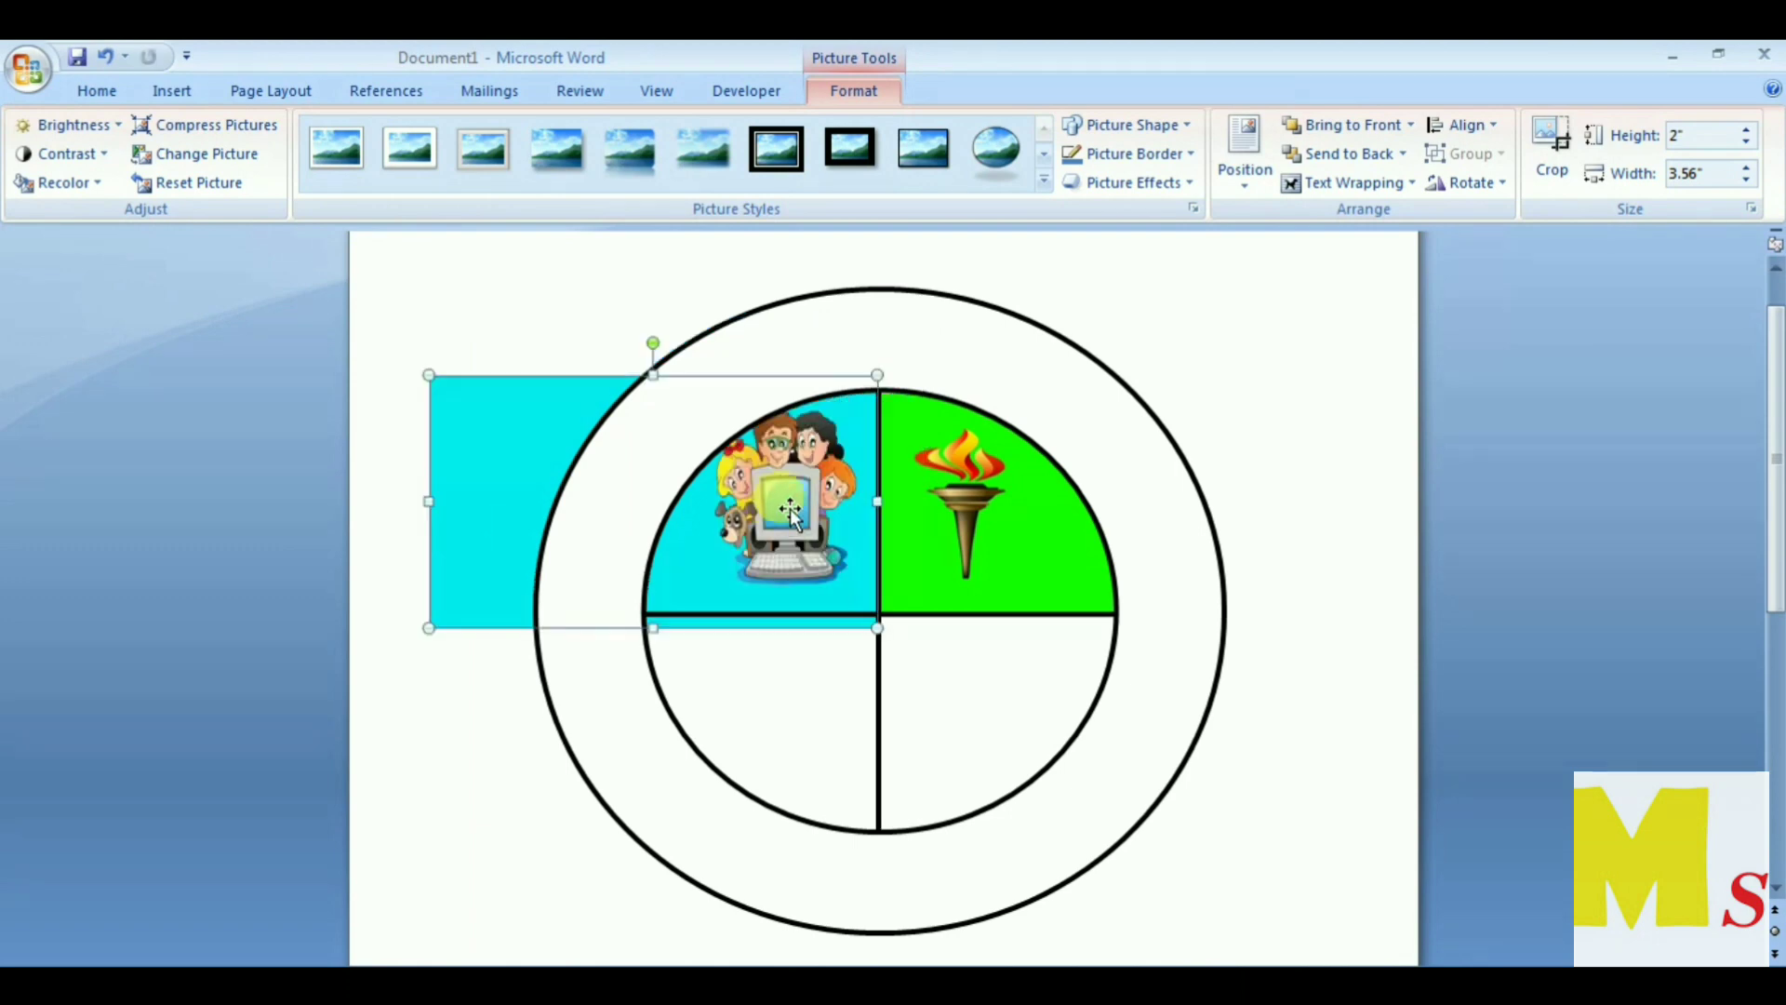
pyautogui.press('Down')
pyautogui.press('Down')
pyautogui.press('Down')
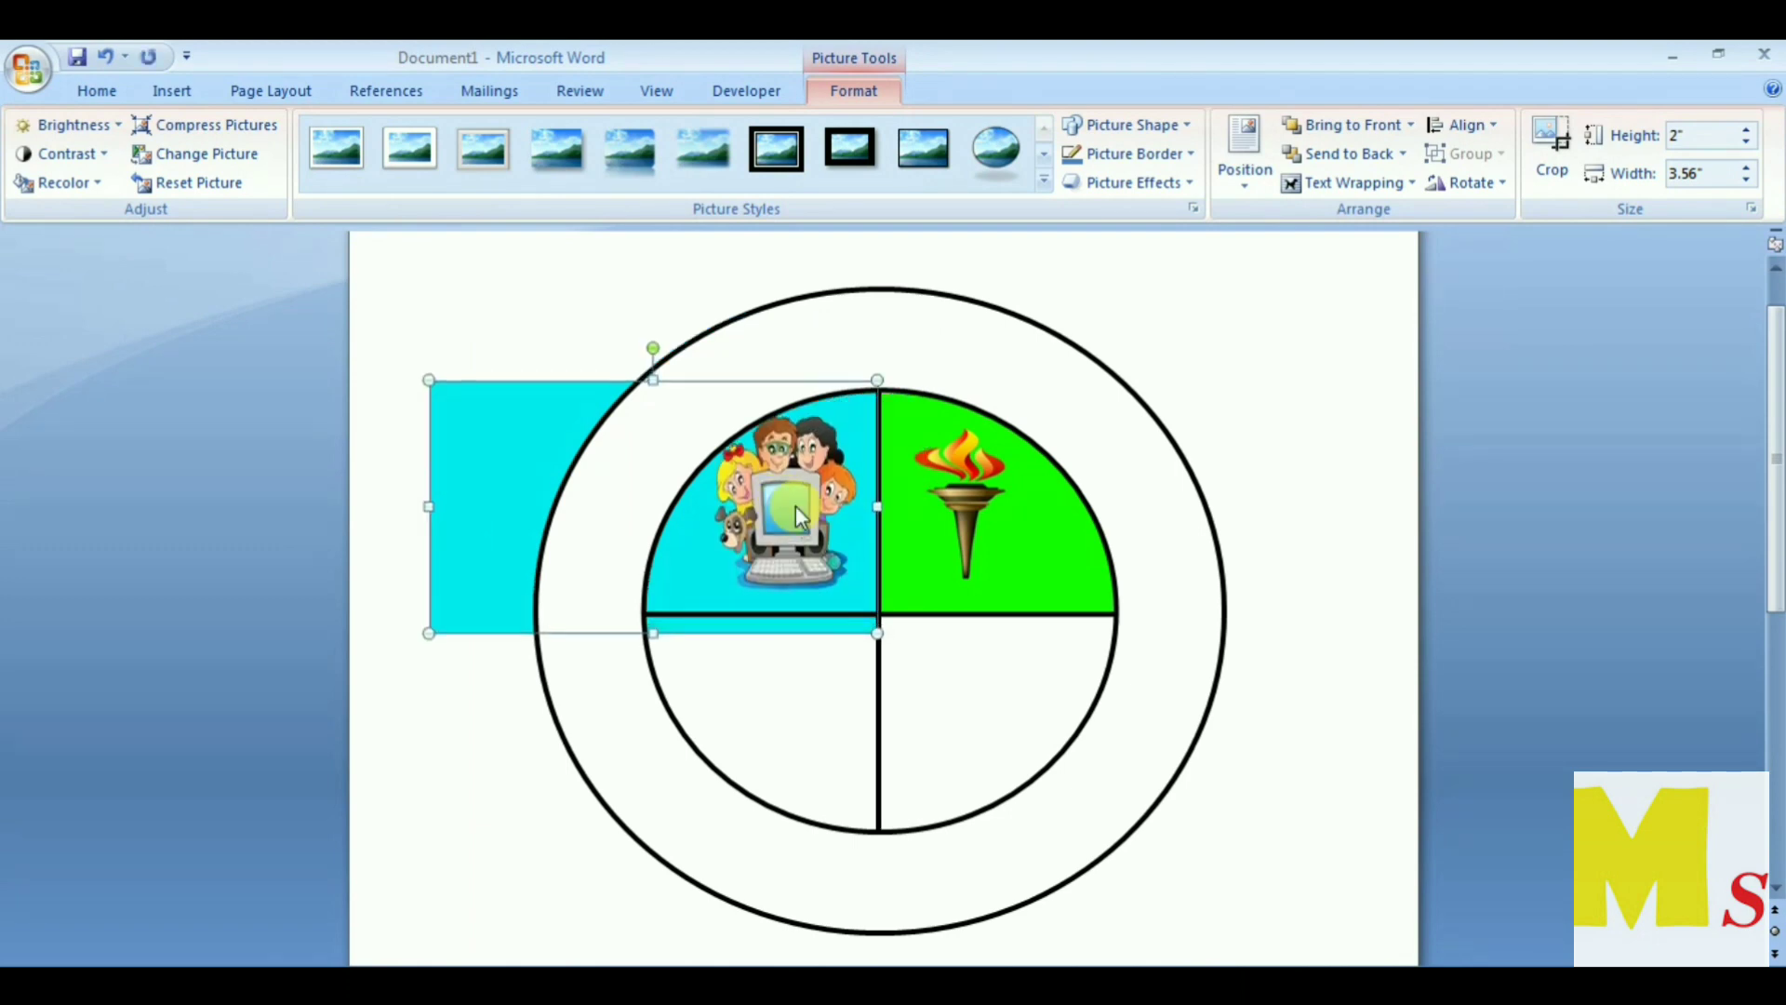
pyautogui.press('Down')
pyautogui.press('Down')
pyautogui.press('Down')
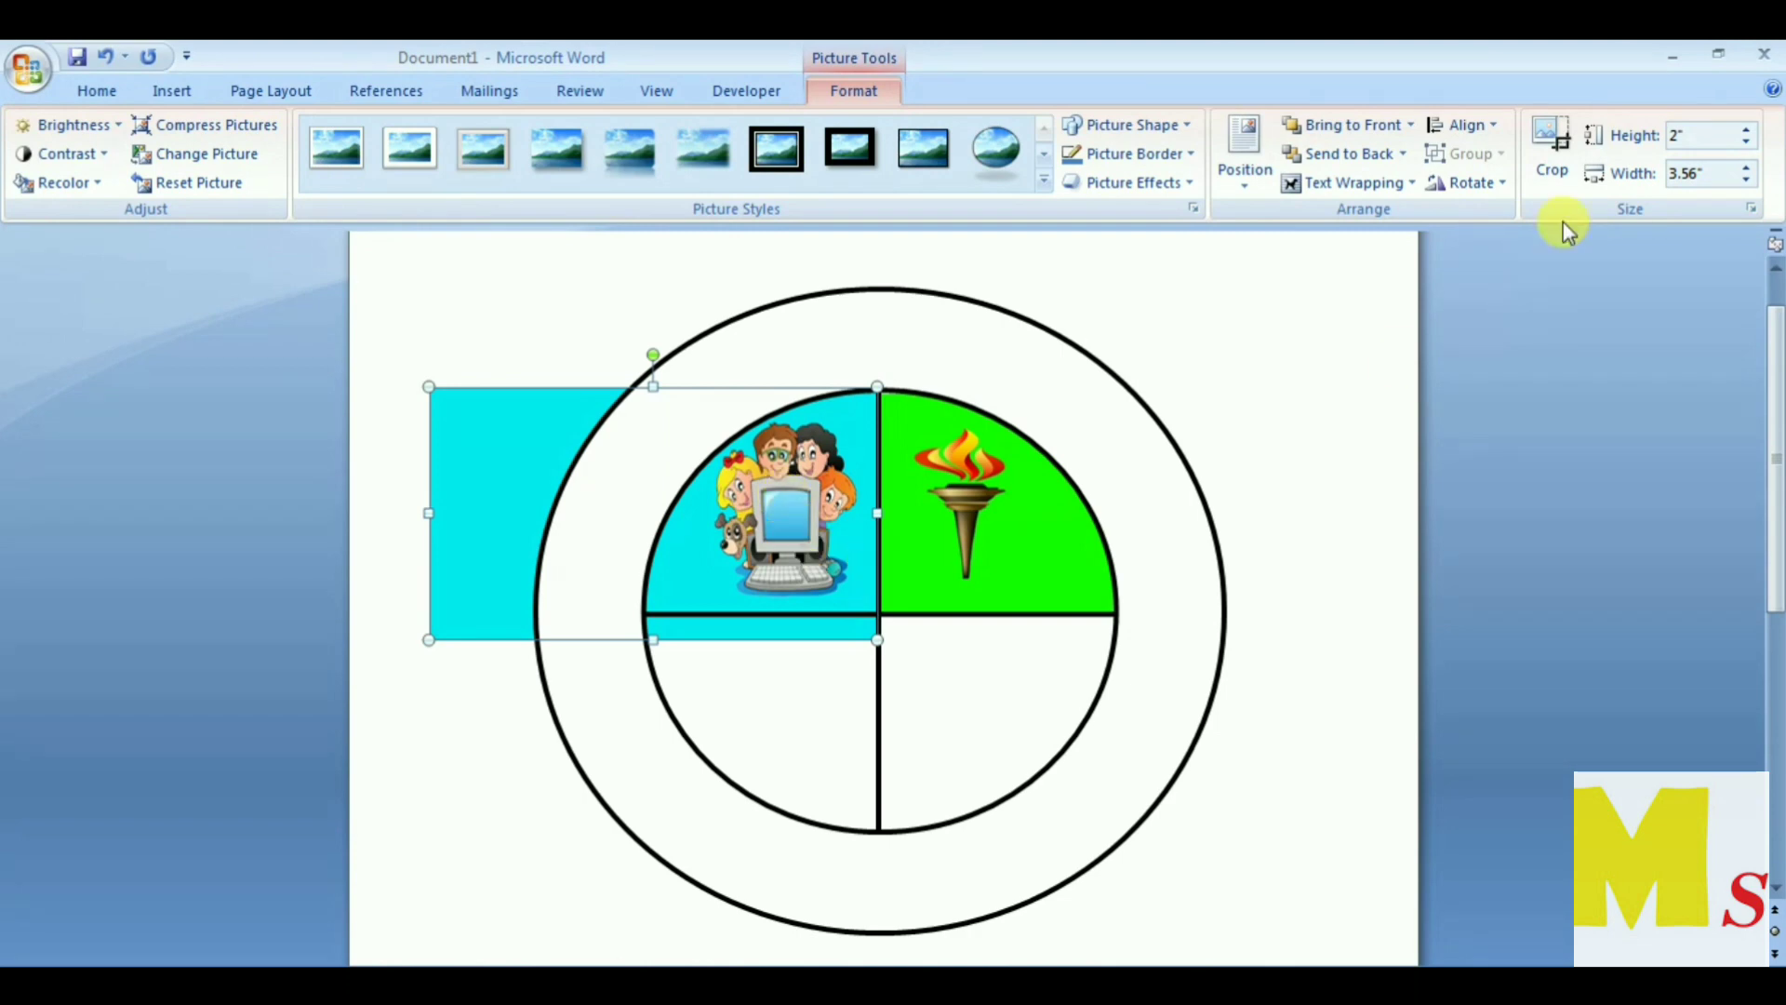
pyautogui.click(1567, 153)
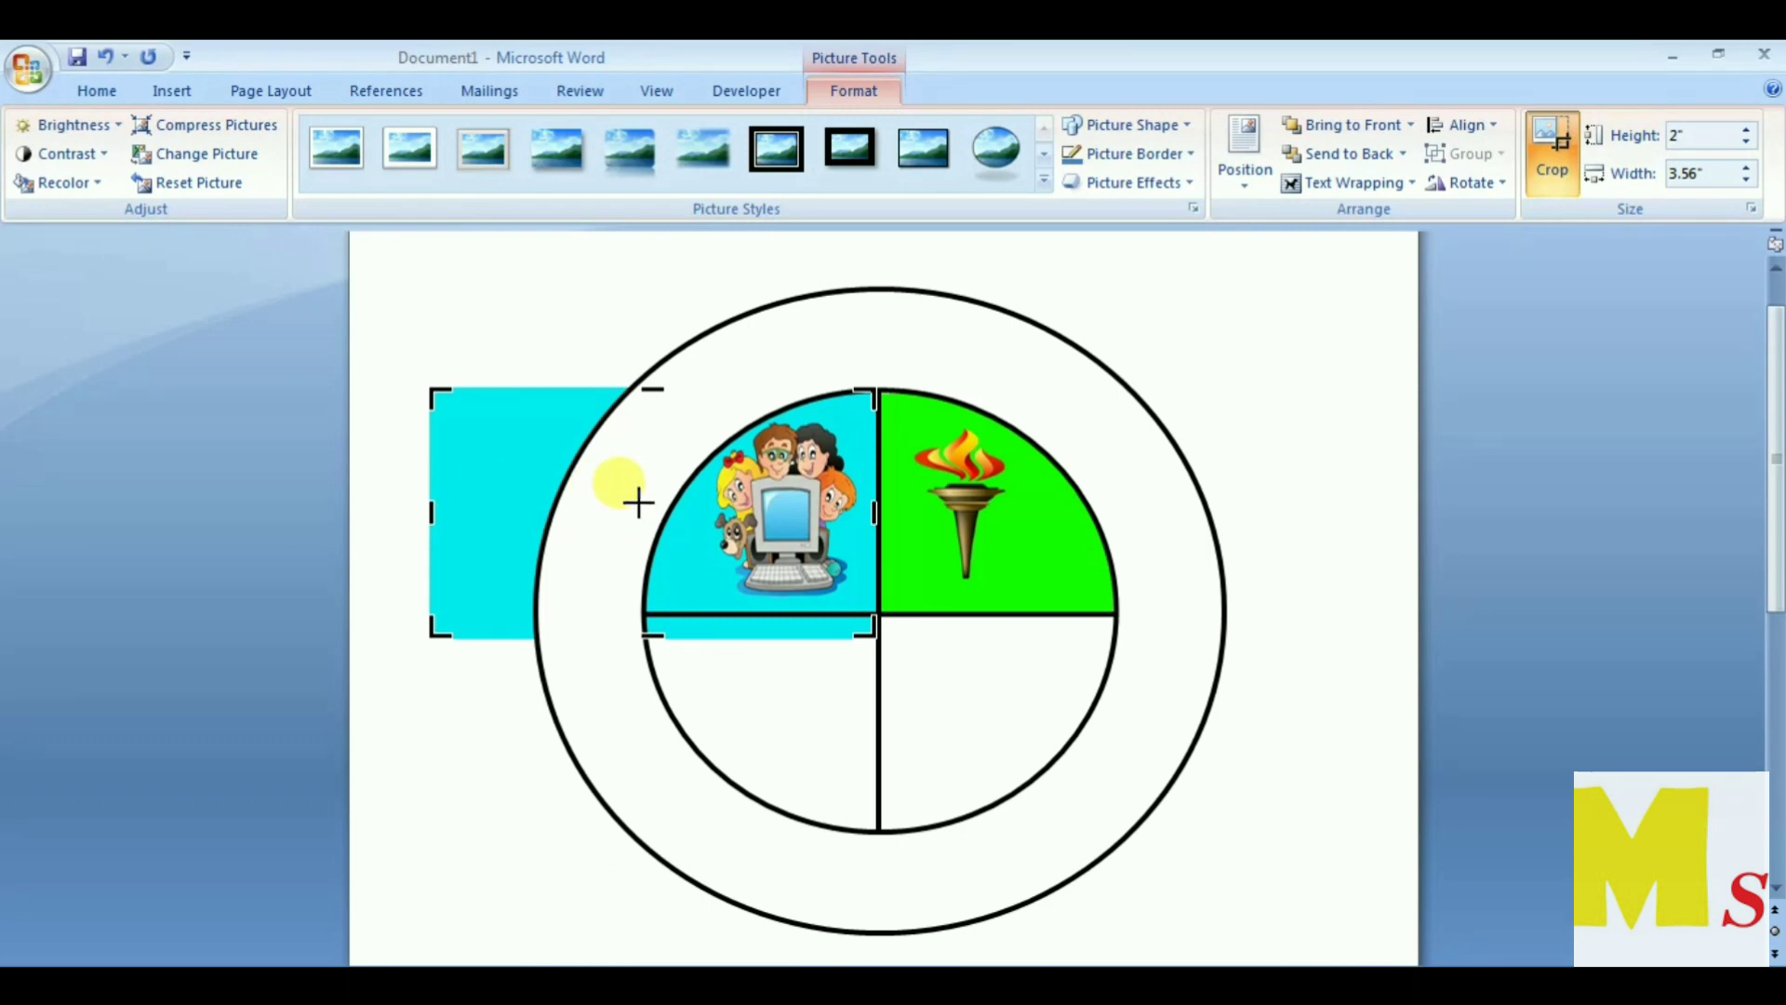
pyautogui.moveTo(637, 503); pyautogui.dragTo(641, 507)
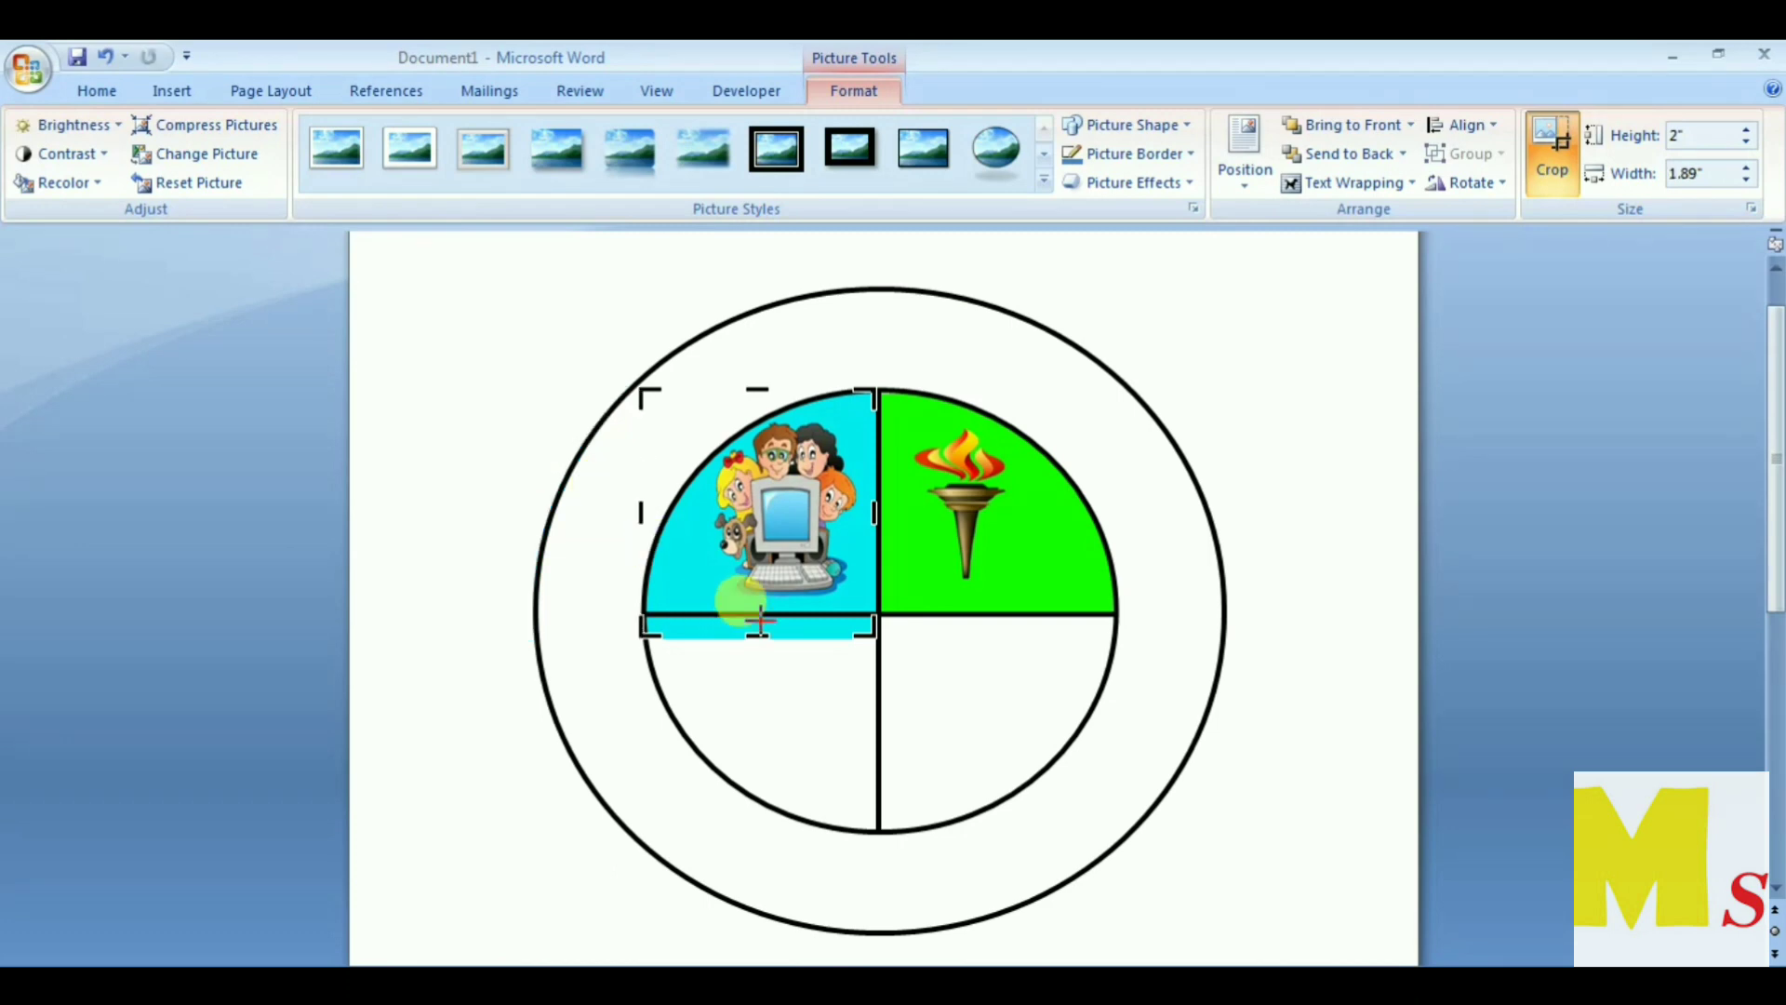
pyautogui.moveTo(760, 635); pyautogui.dragTo(759, 615)
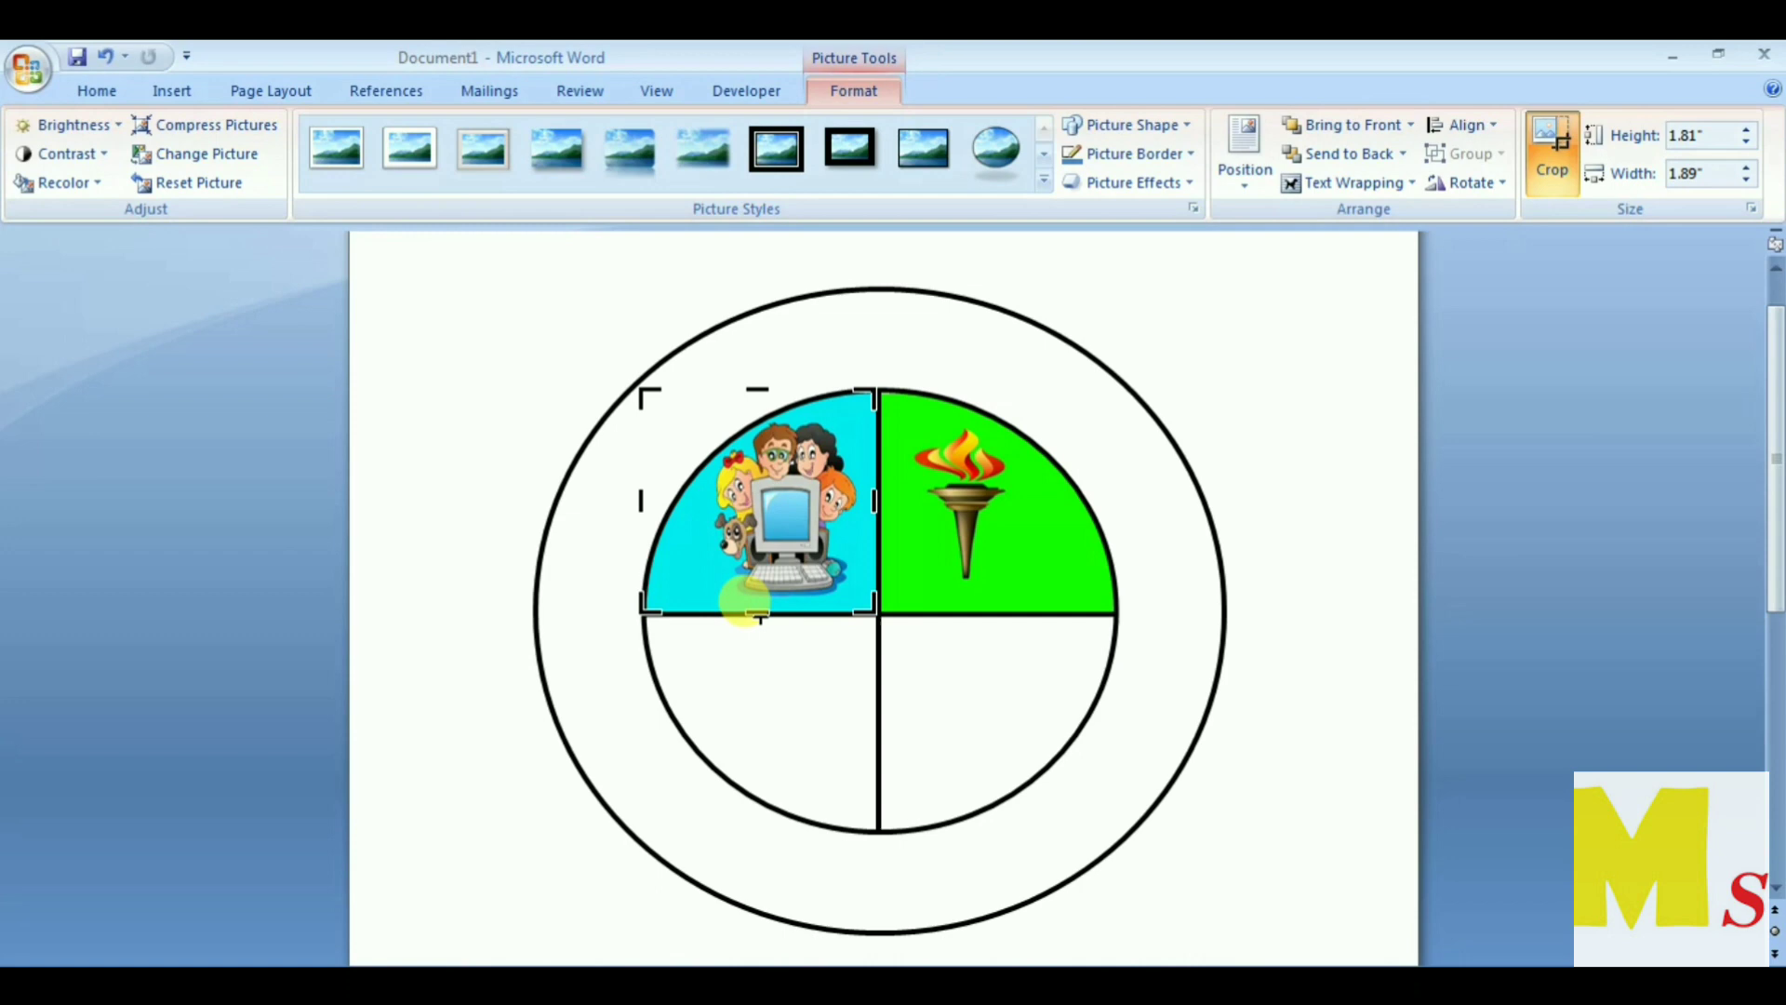
pyautogui.click(590, 610)
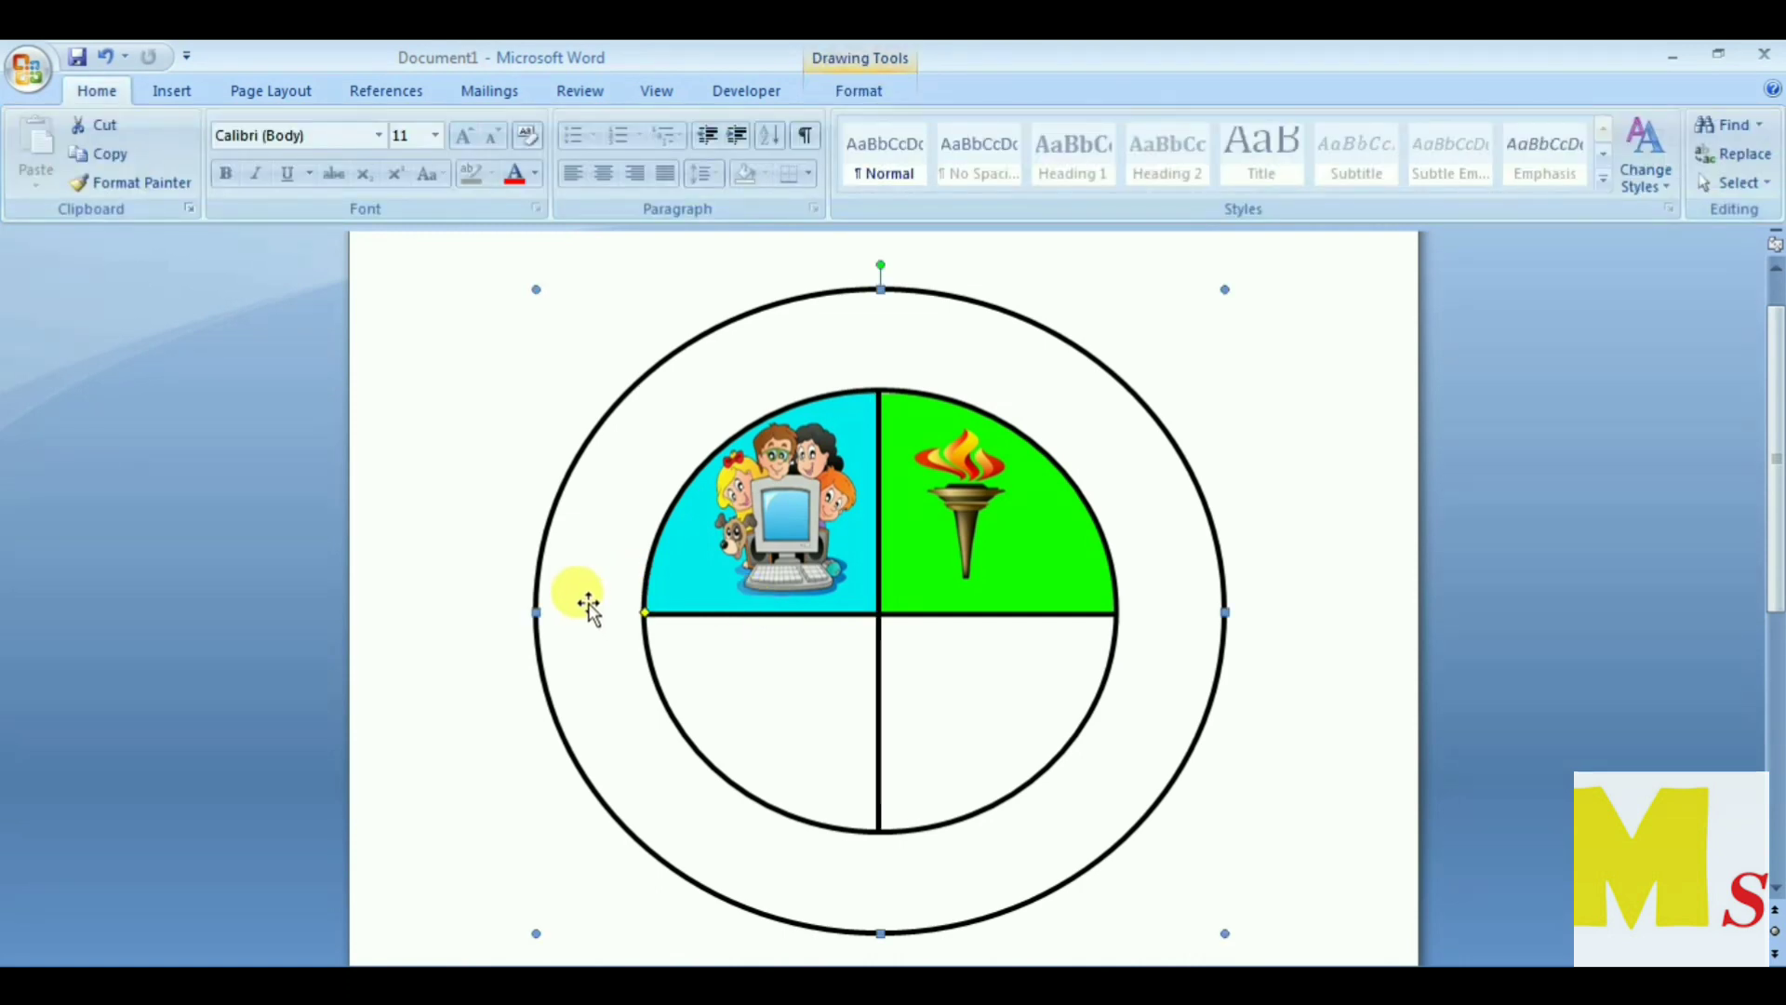
# Step: Insert picture 4, the red book, from the Logo folder with Behind Text wrapping
pyautogui.click(176, 90)
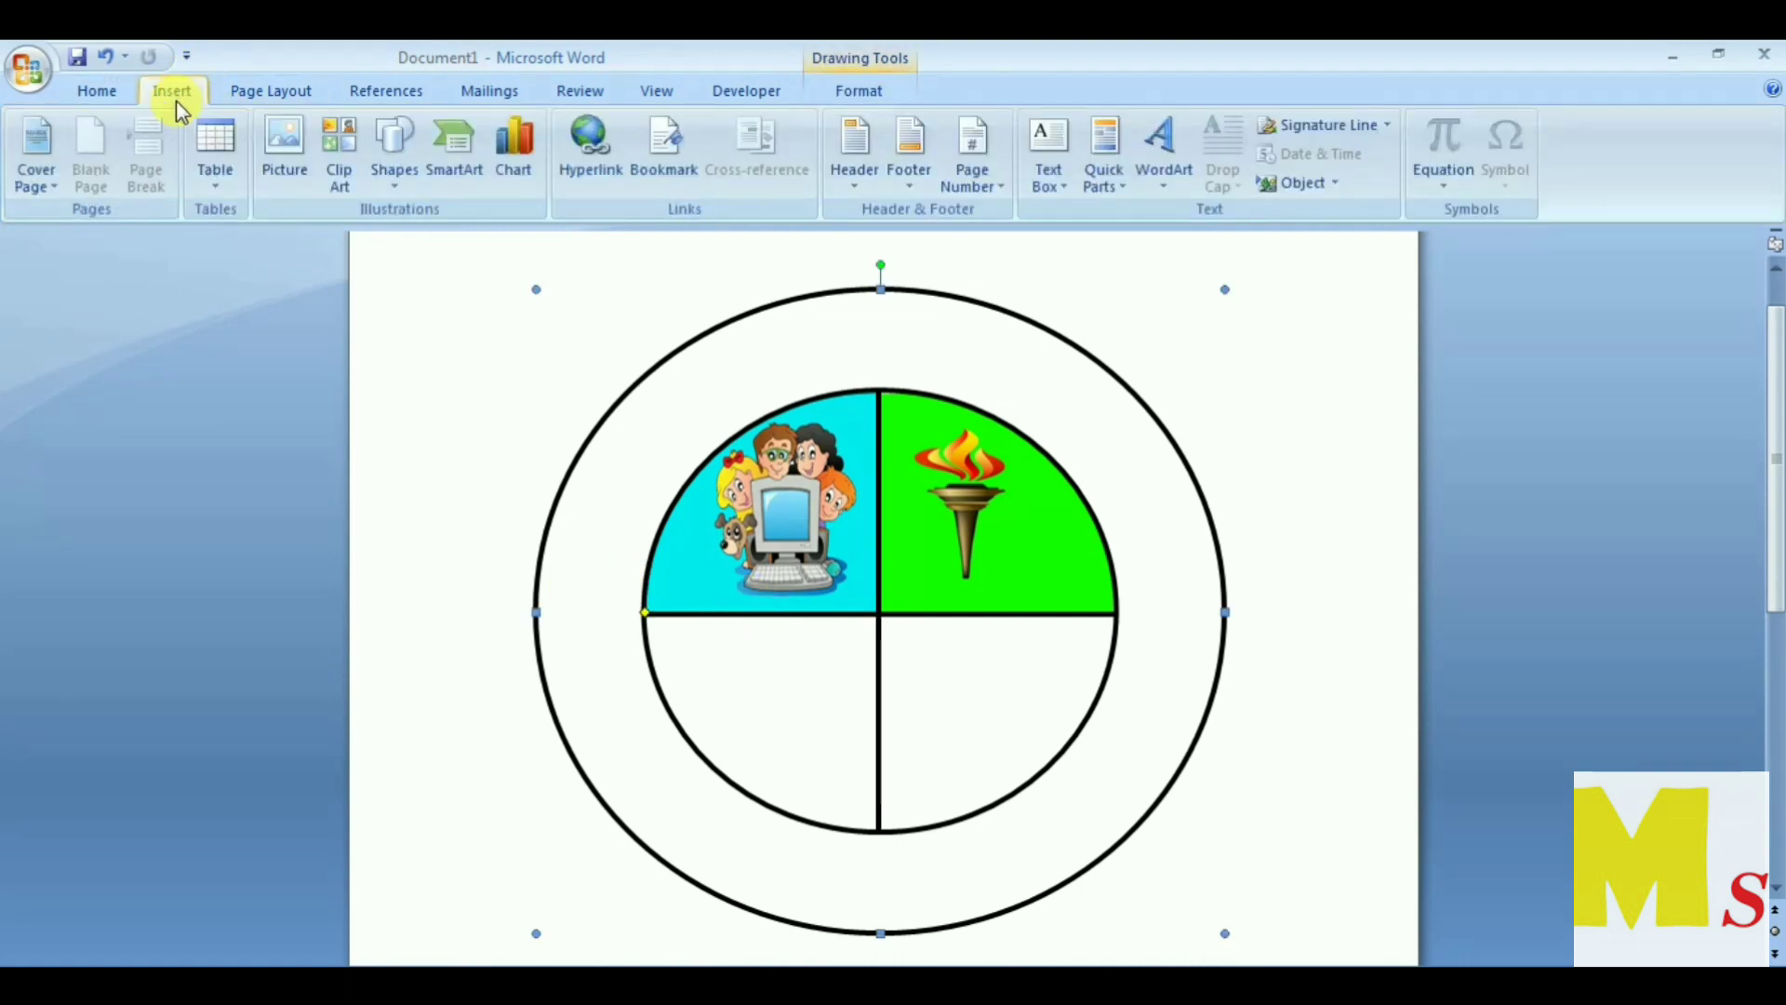
pyautogui.click(297, 160)
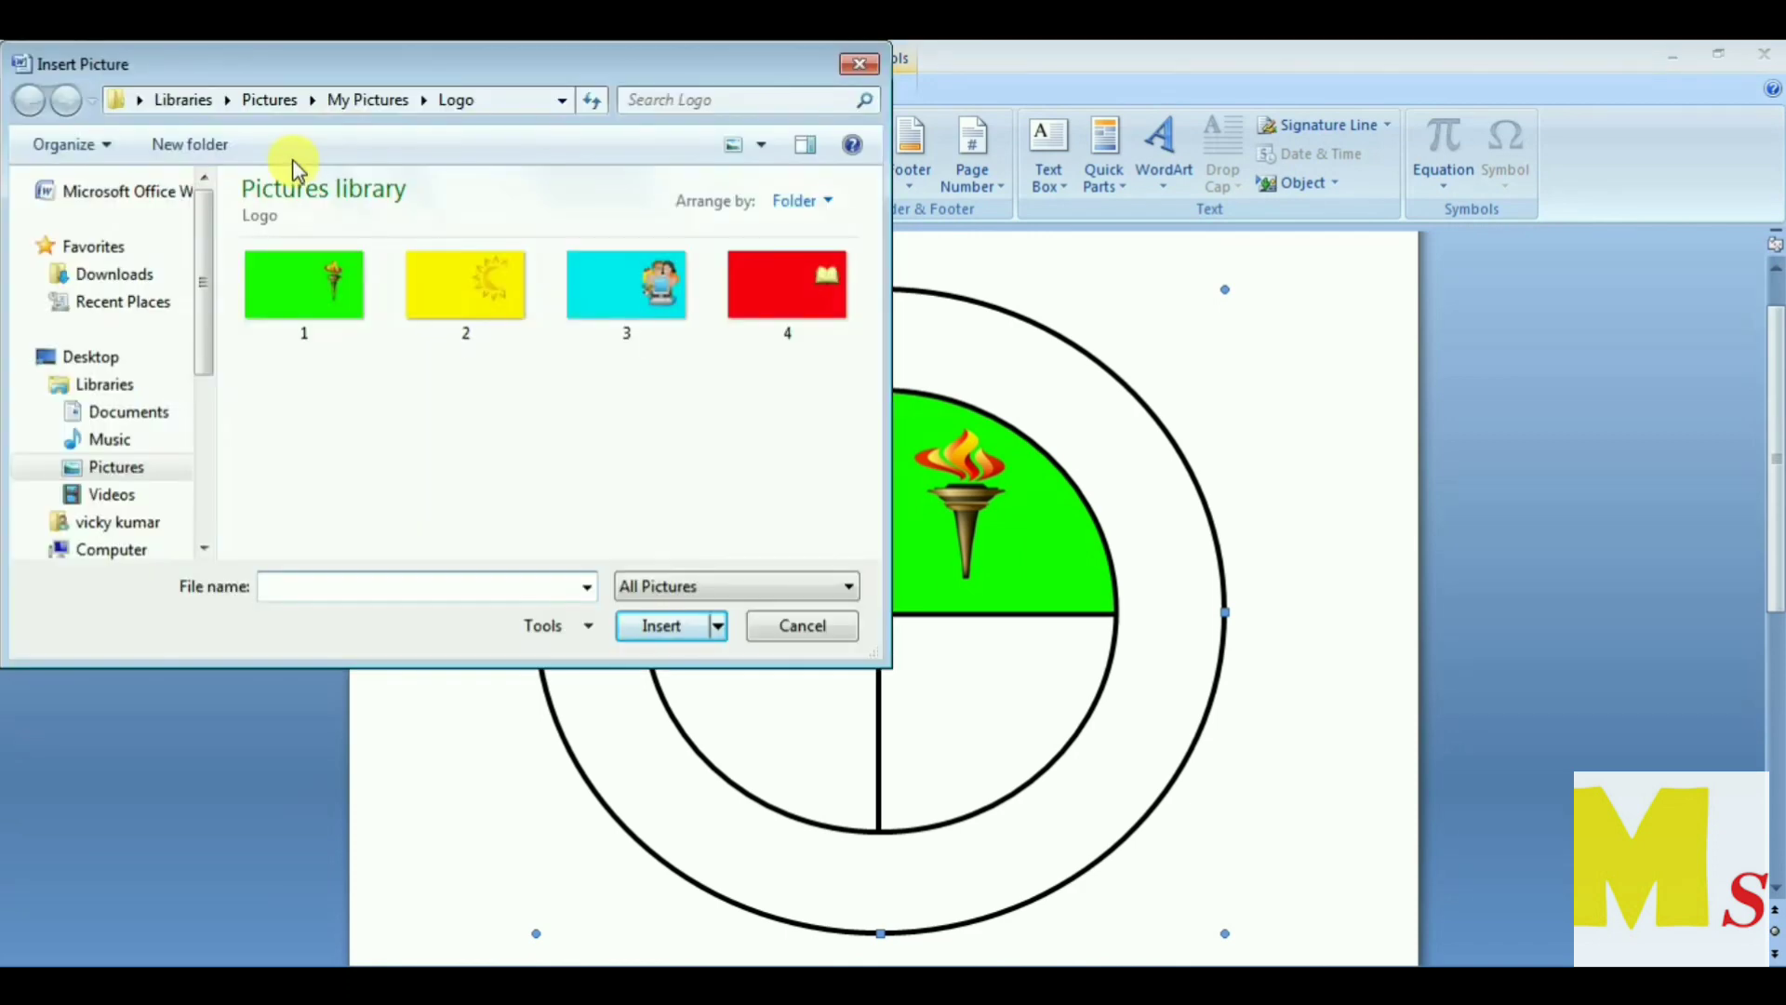
pyautogui.click(785, 287)
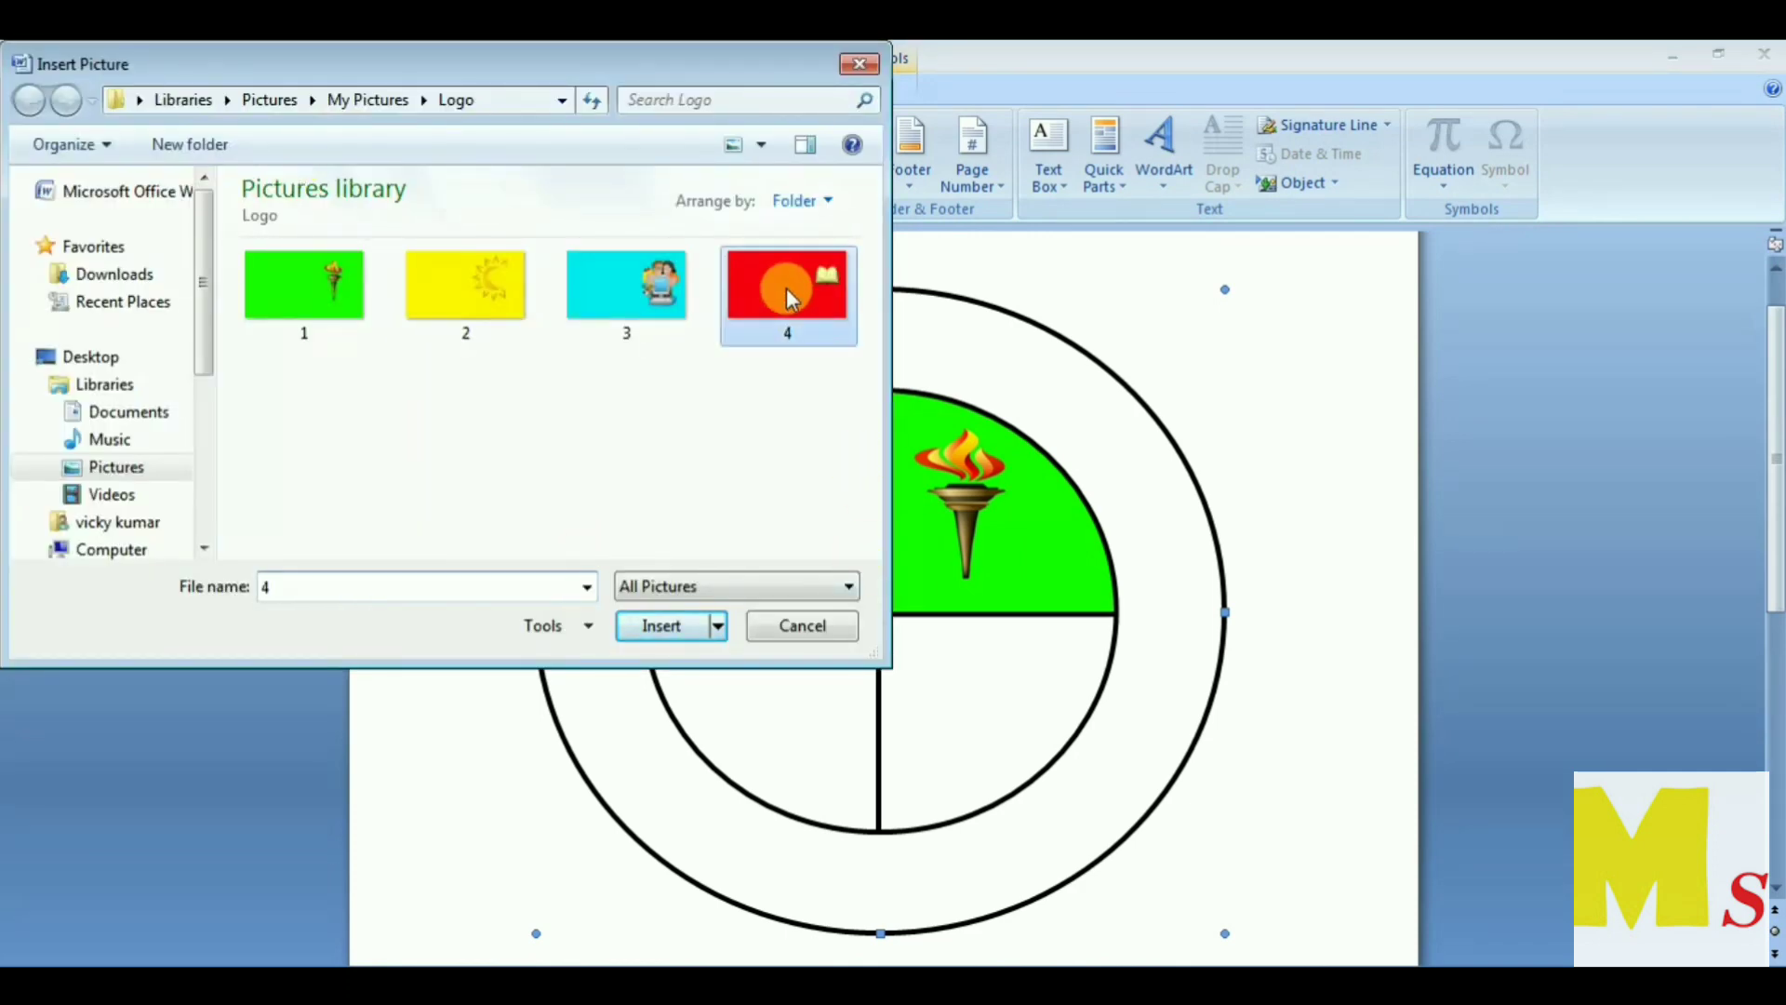
pyautogui.click(666, 627)
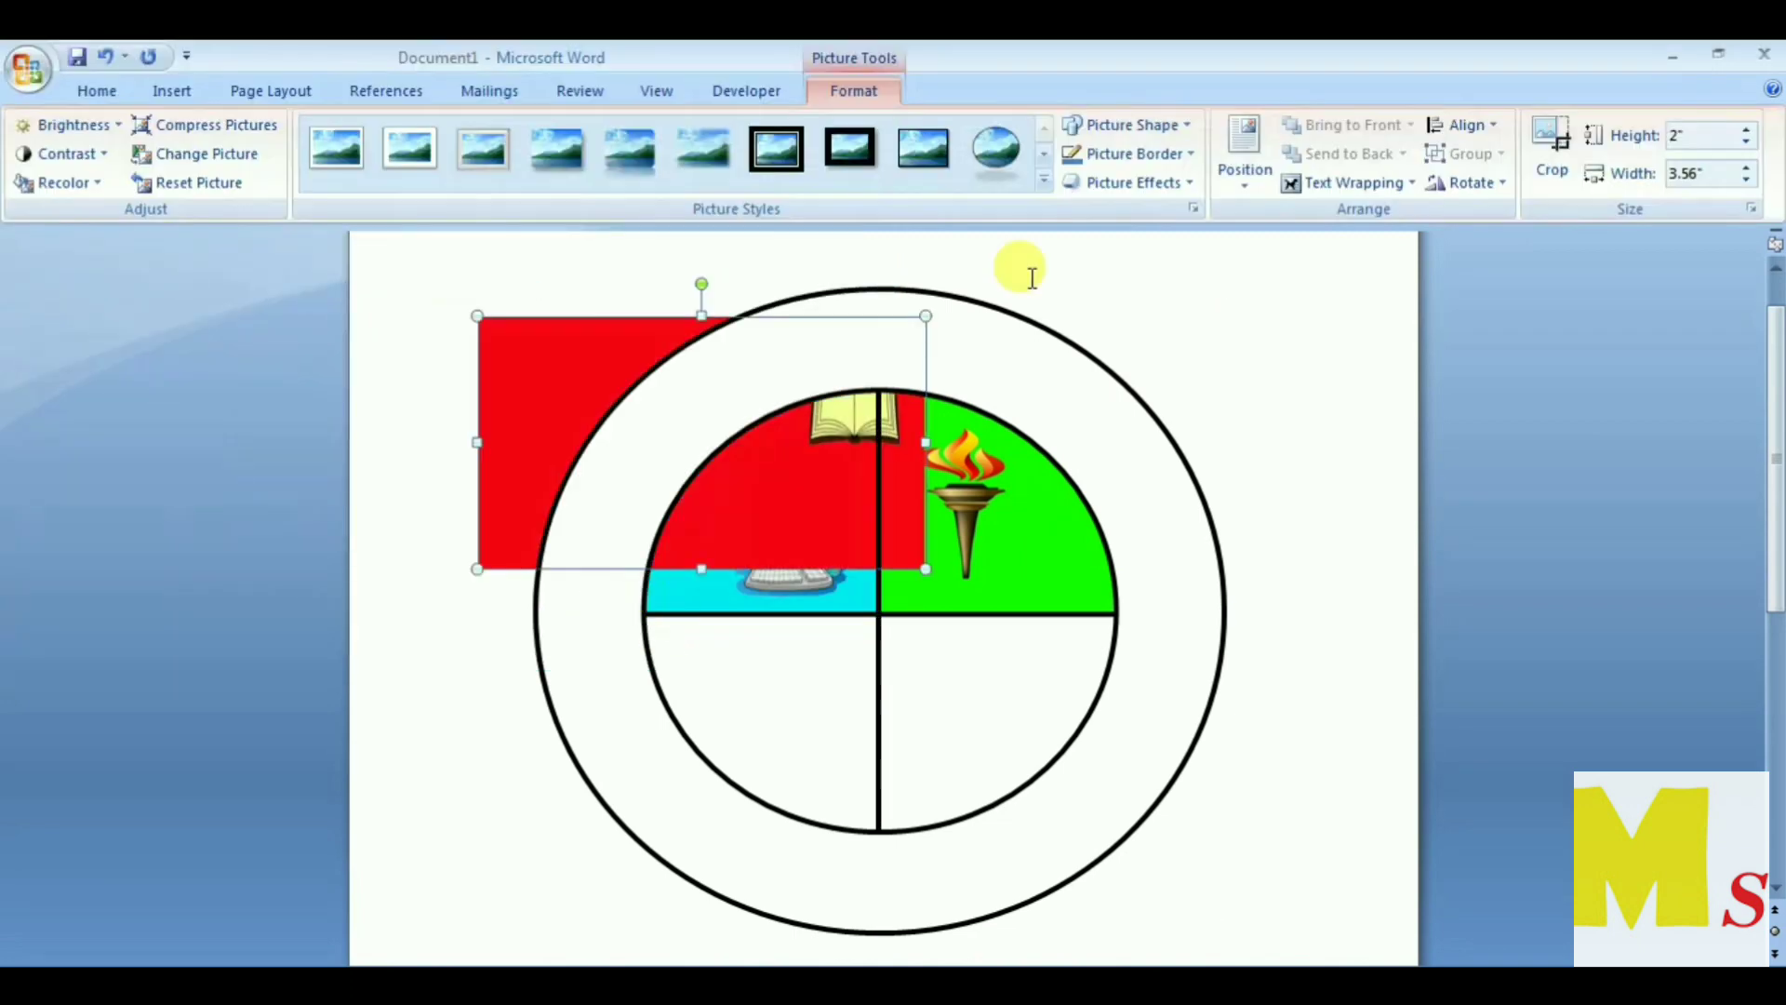
pyautogui.click(1333, 179)
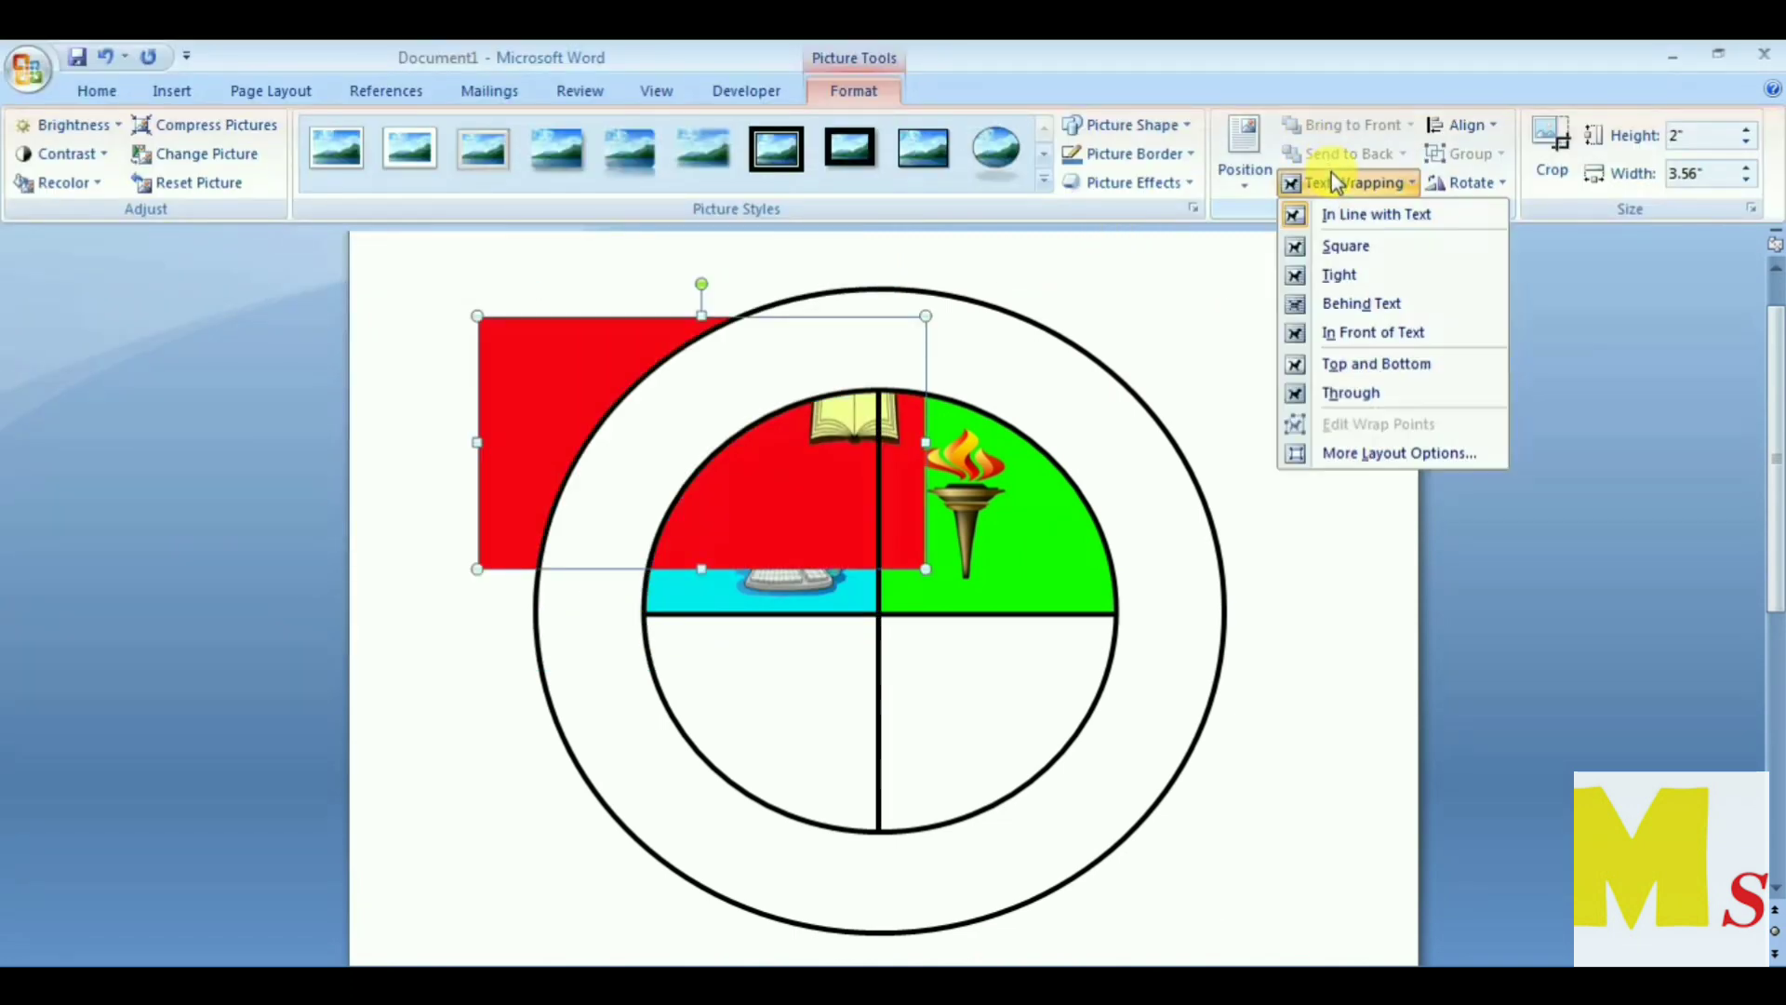
pyautogui.click(1323, 304)
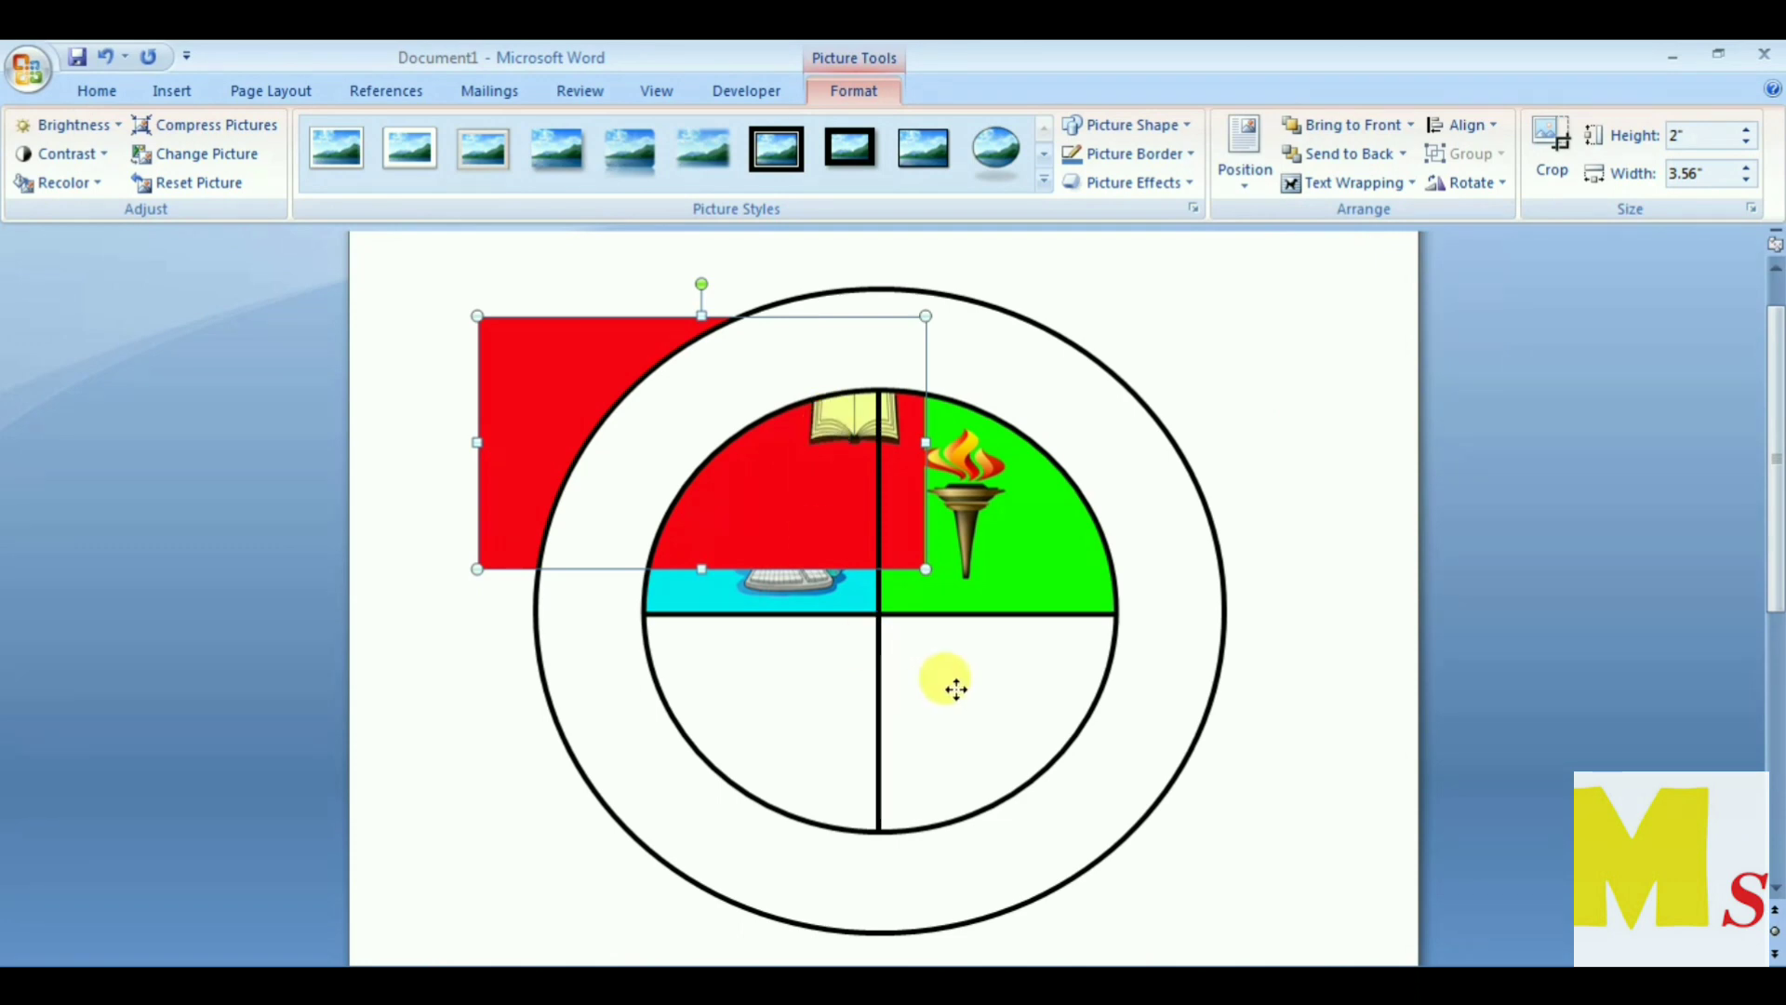
# Step: Move and enlarge the red book picture to cover the bottom-right quarter
pyautogui.moveTo(955, 688); pyautogui.dragTo(986, 685)
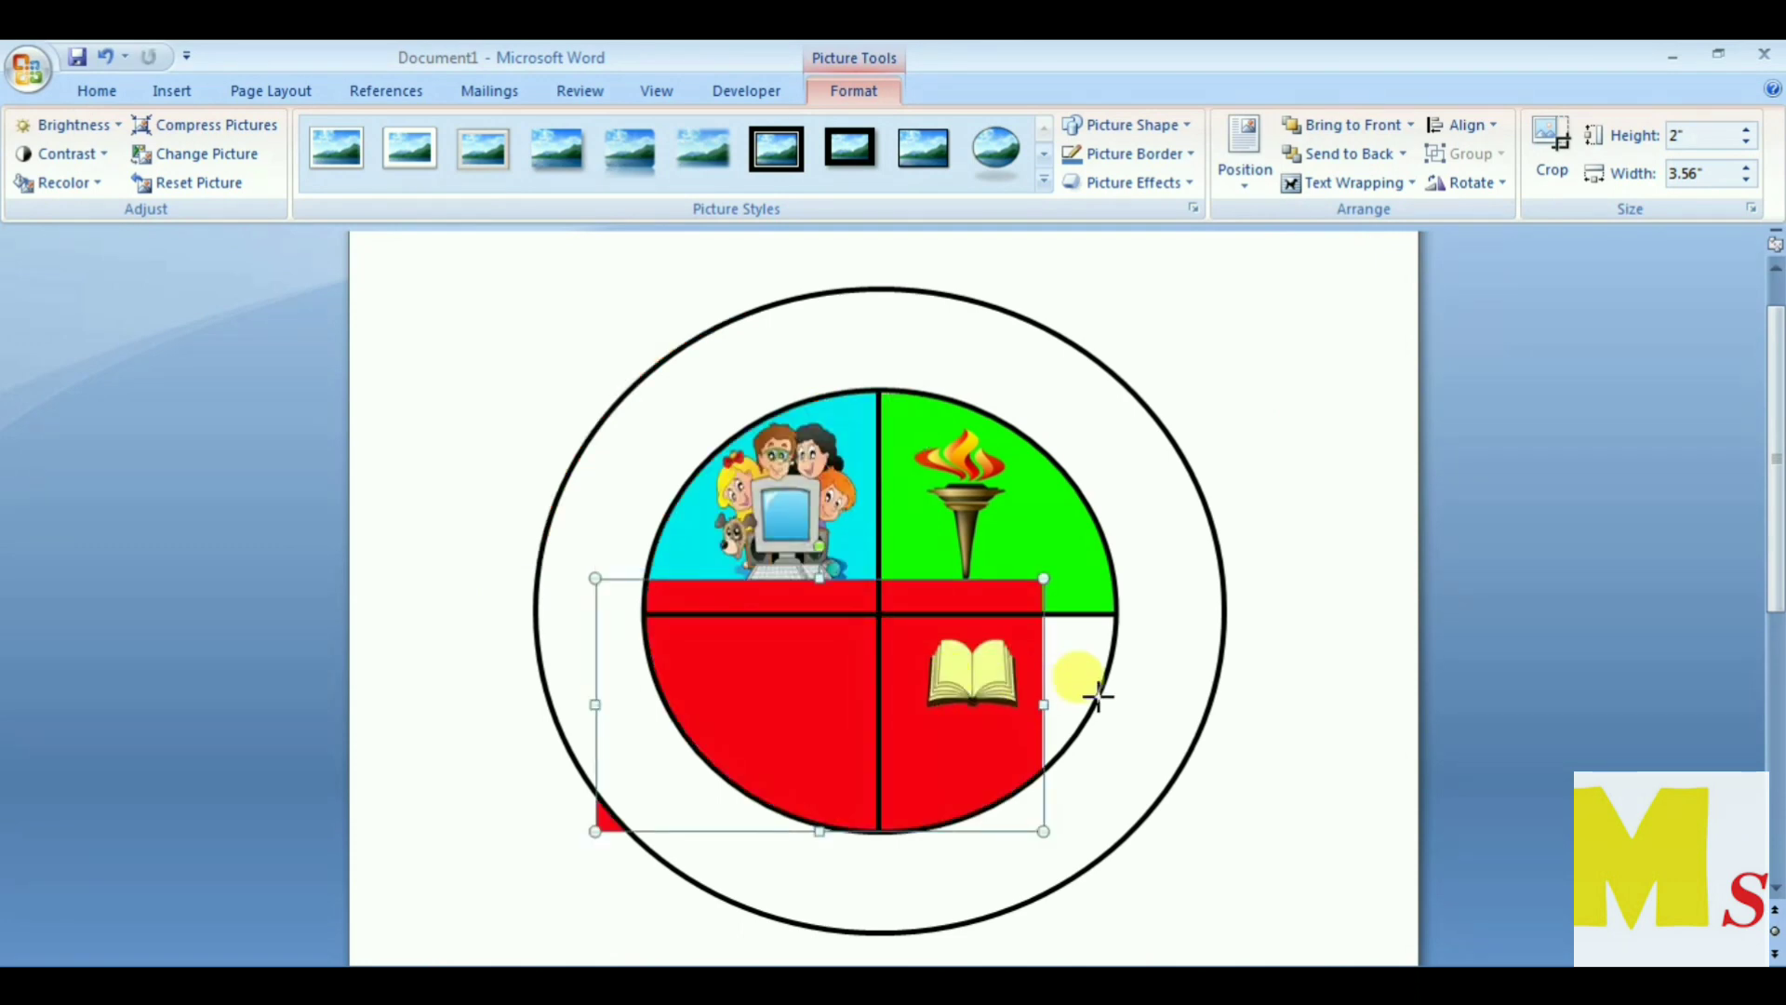
pyautogui.moveTo(968, 672); pyautogui.dragTo(1062, 675)
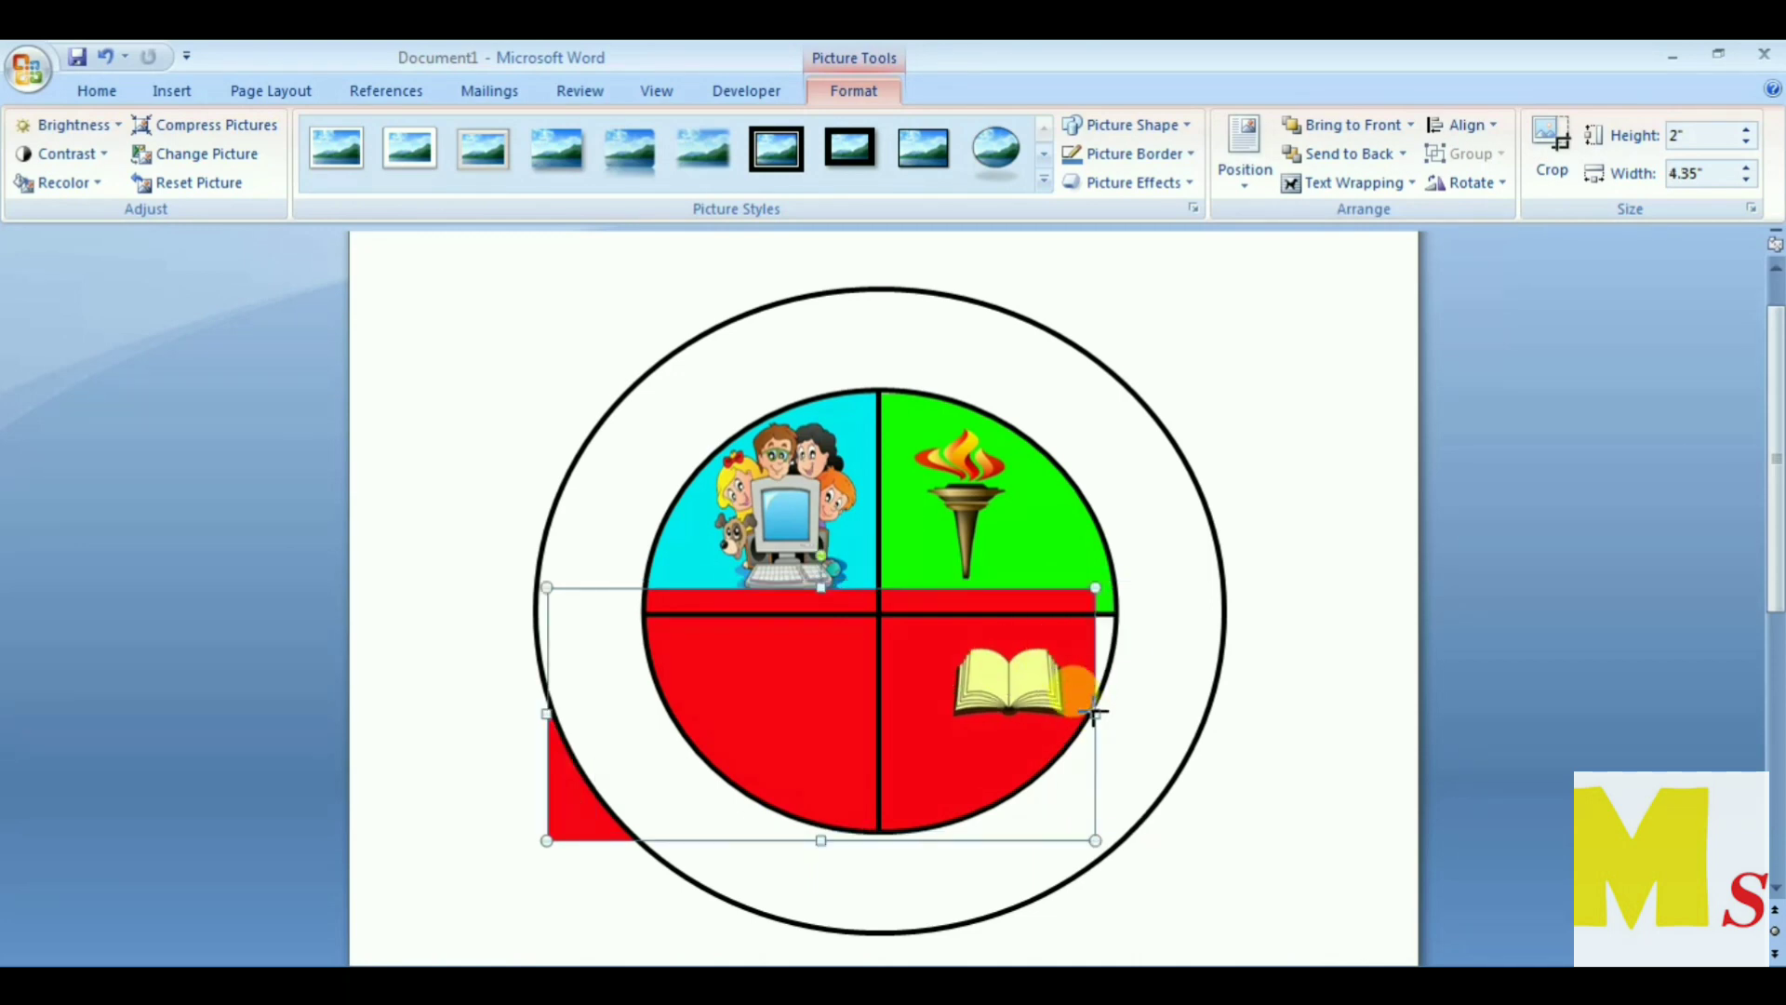
pyautogui.moveTo(1112, 705); pyautogui.dragTo(1114, 709)
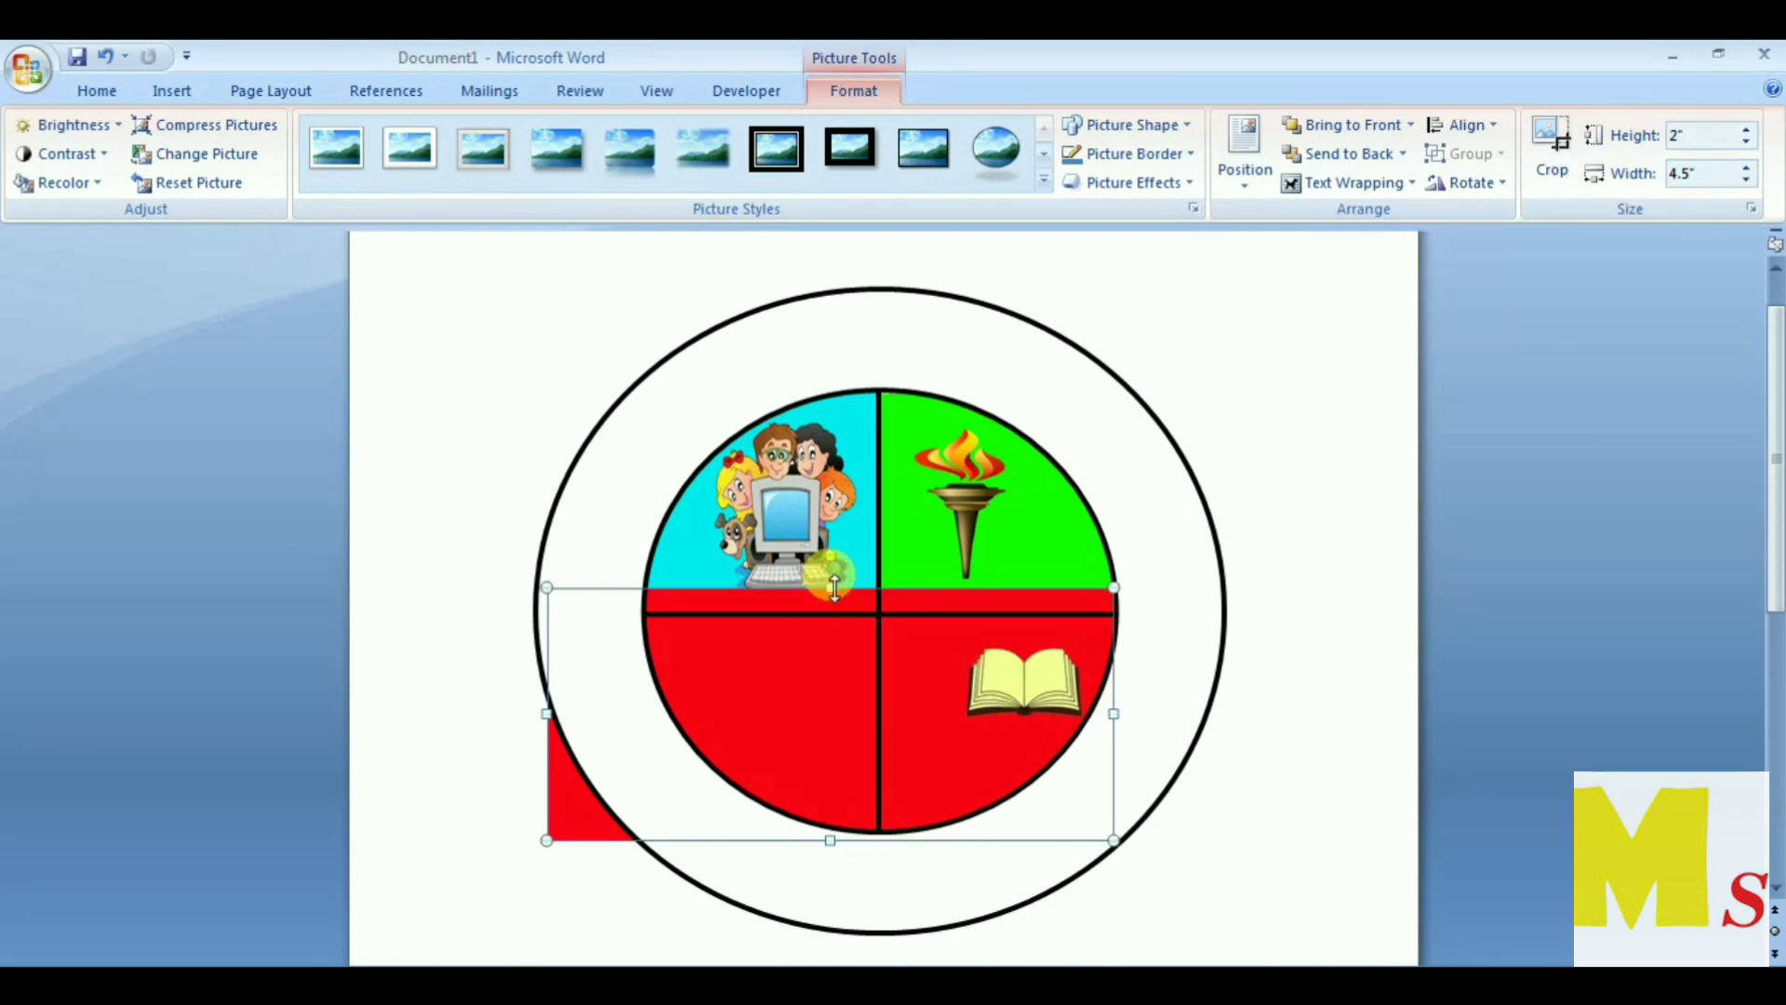
pyautogui.moveTo(834, 584); pyautogui.dragTo(767, 586)
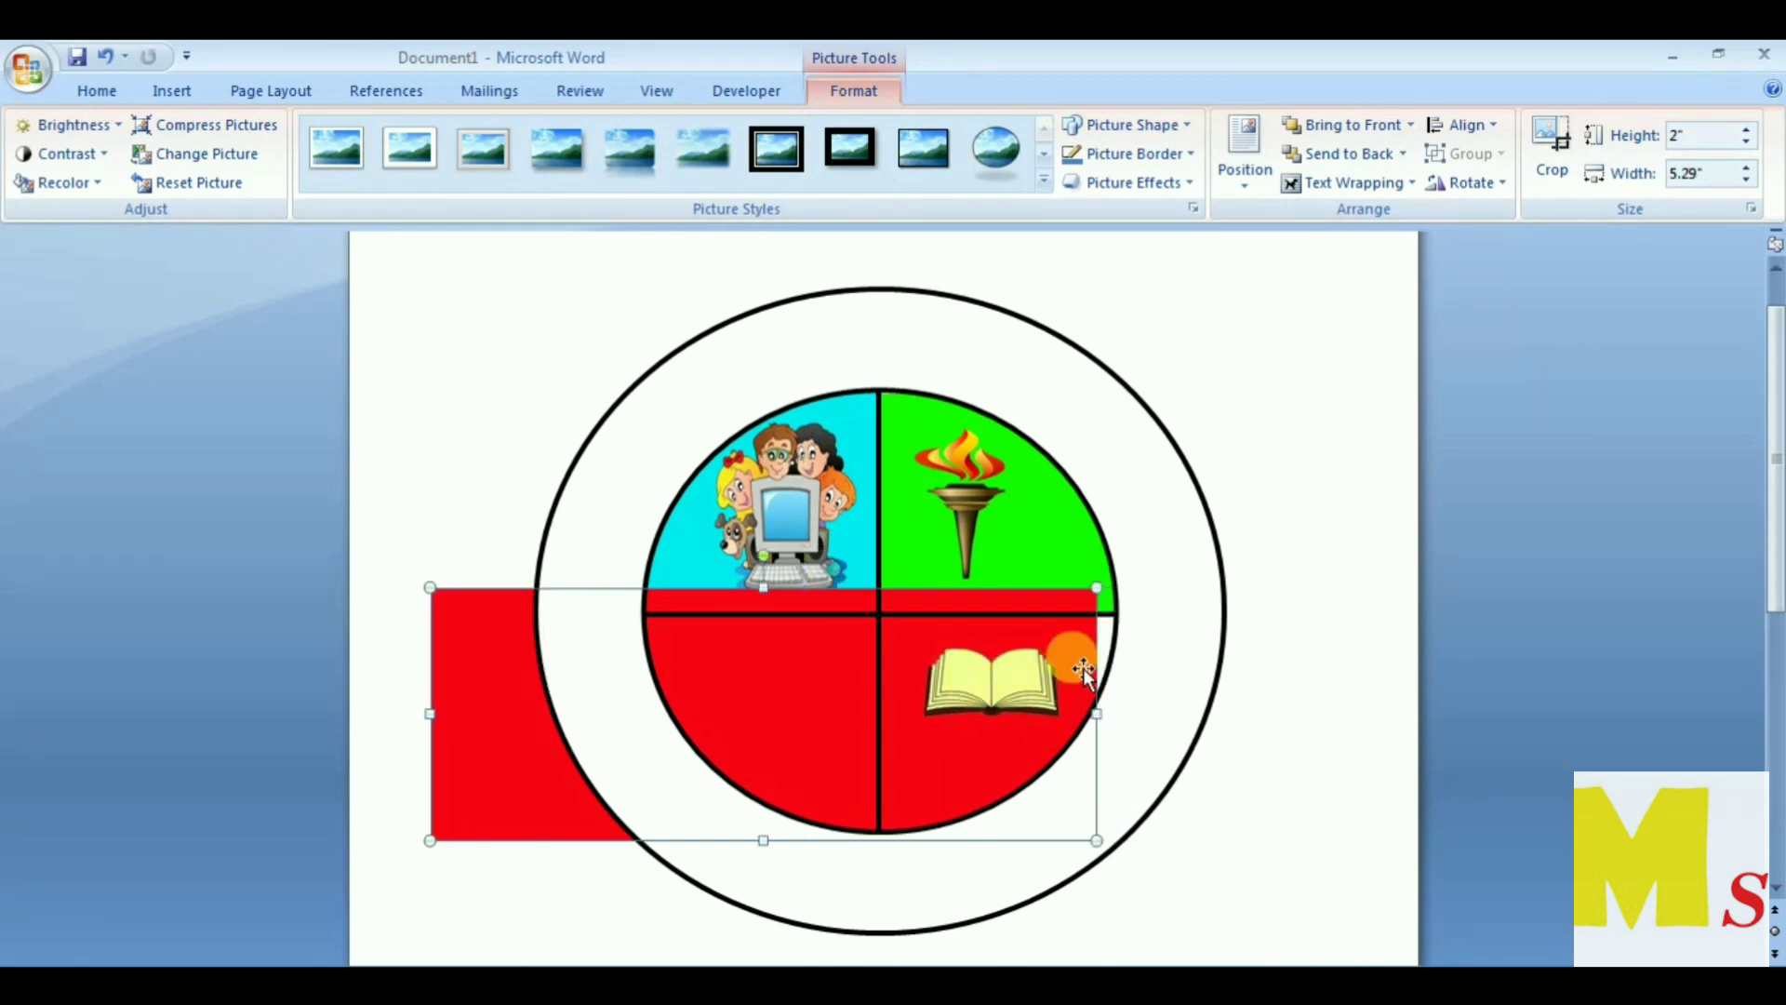
pyautogui.moveTo(1097, 586); pyautogui.dragTo(1116, 579)
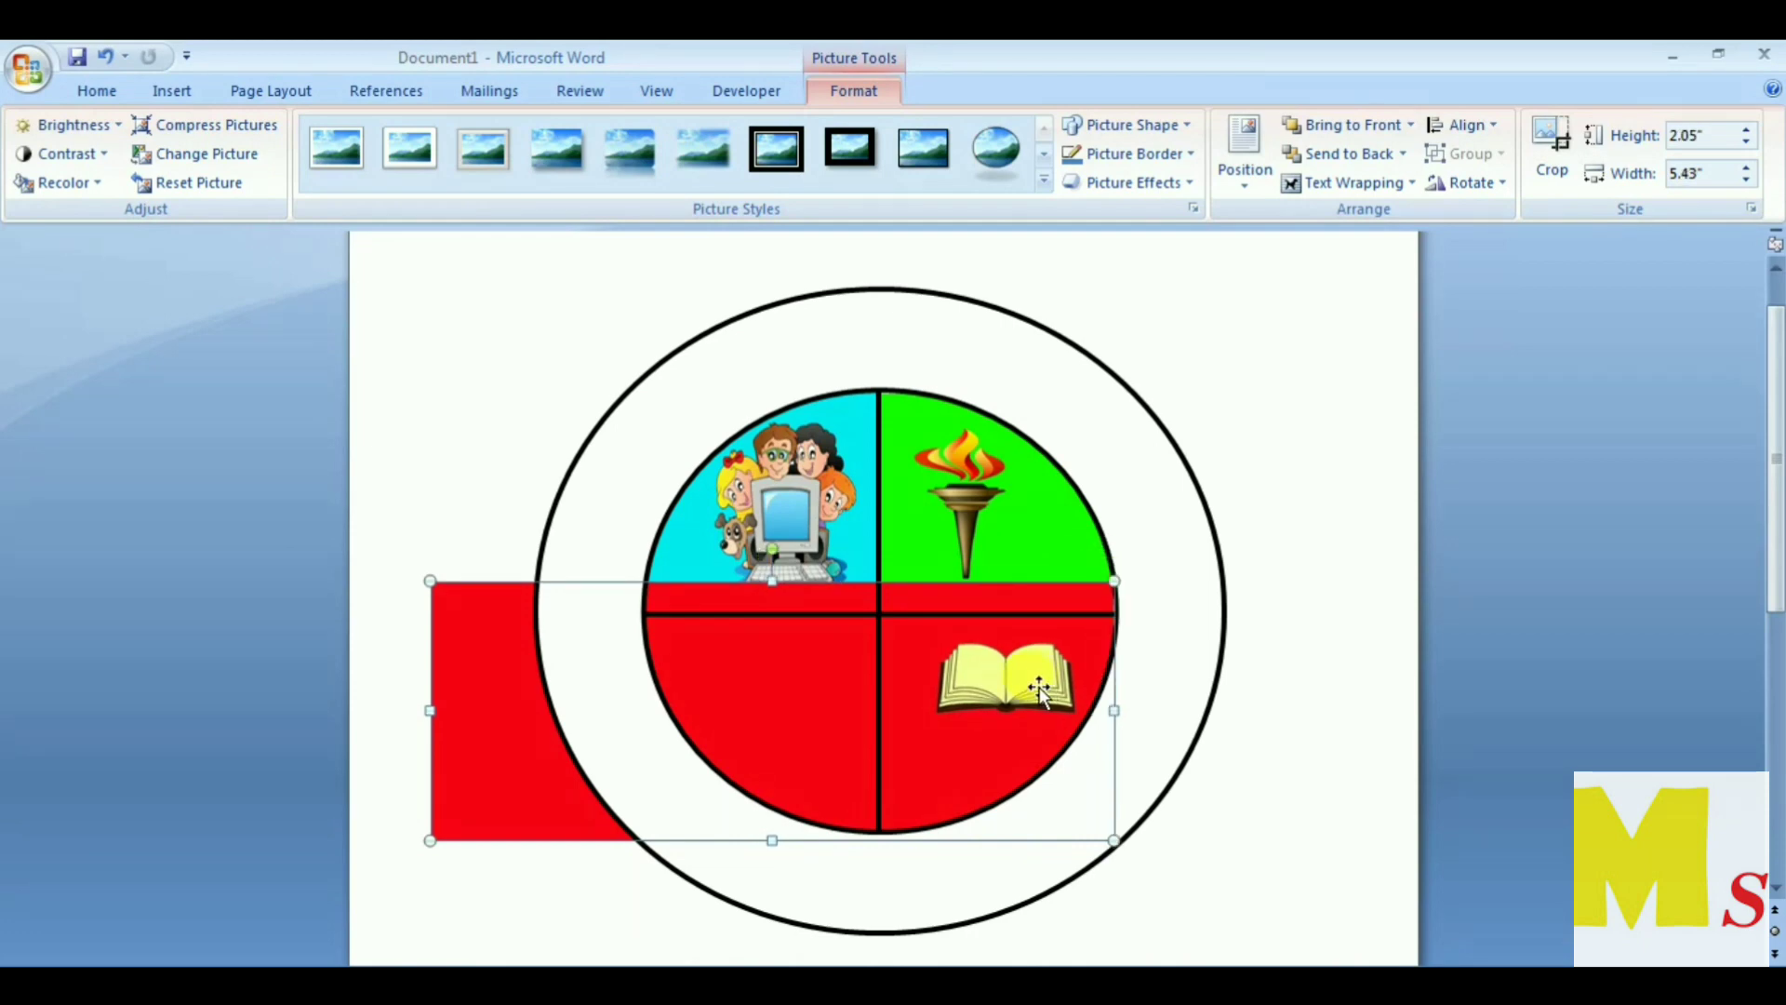
# Step: Crop the red picture's left and top edges to the vertical and horizontal lines
pyautogui.click(1555, 134)
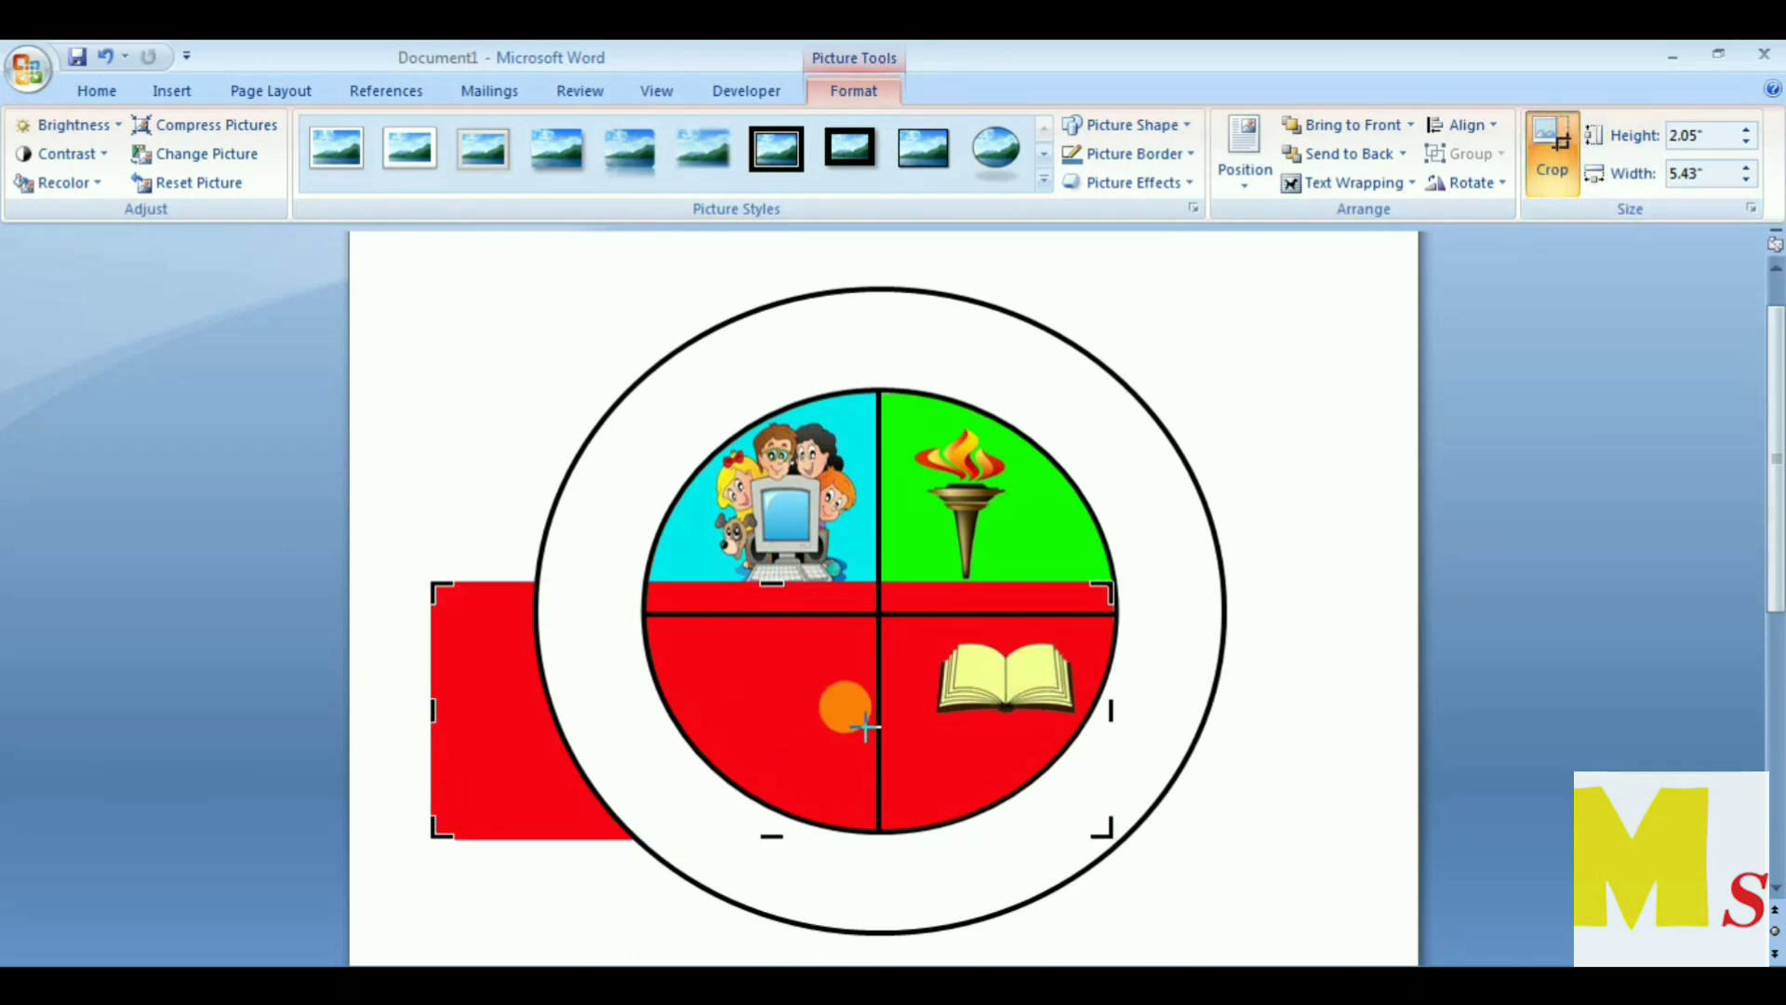
pyautogui.moveTo(876, 720); pyautogui.dragTo(878, 718)
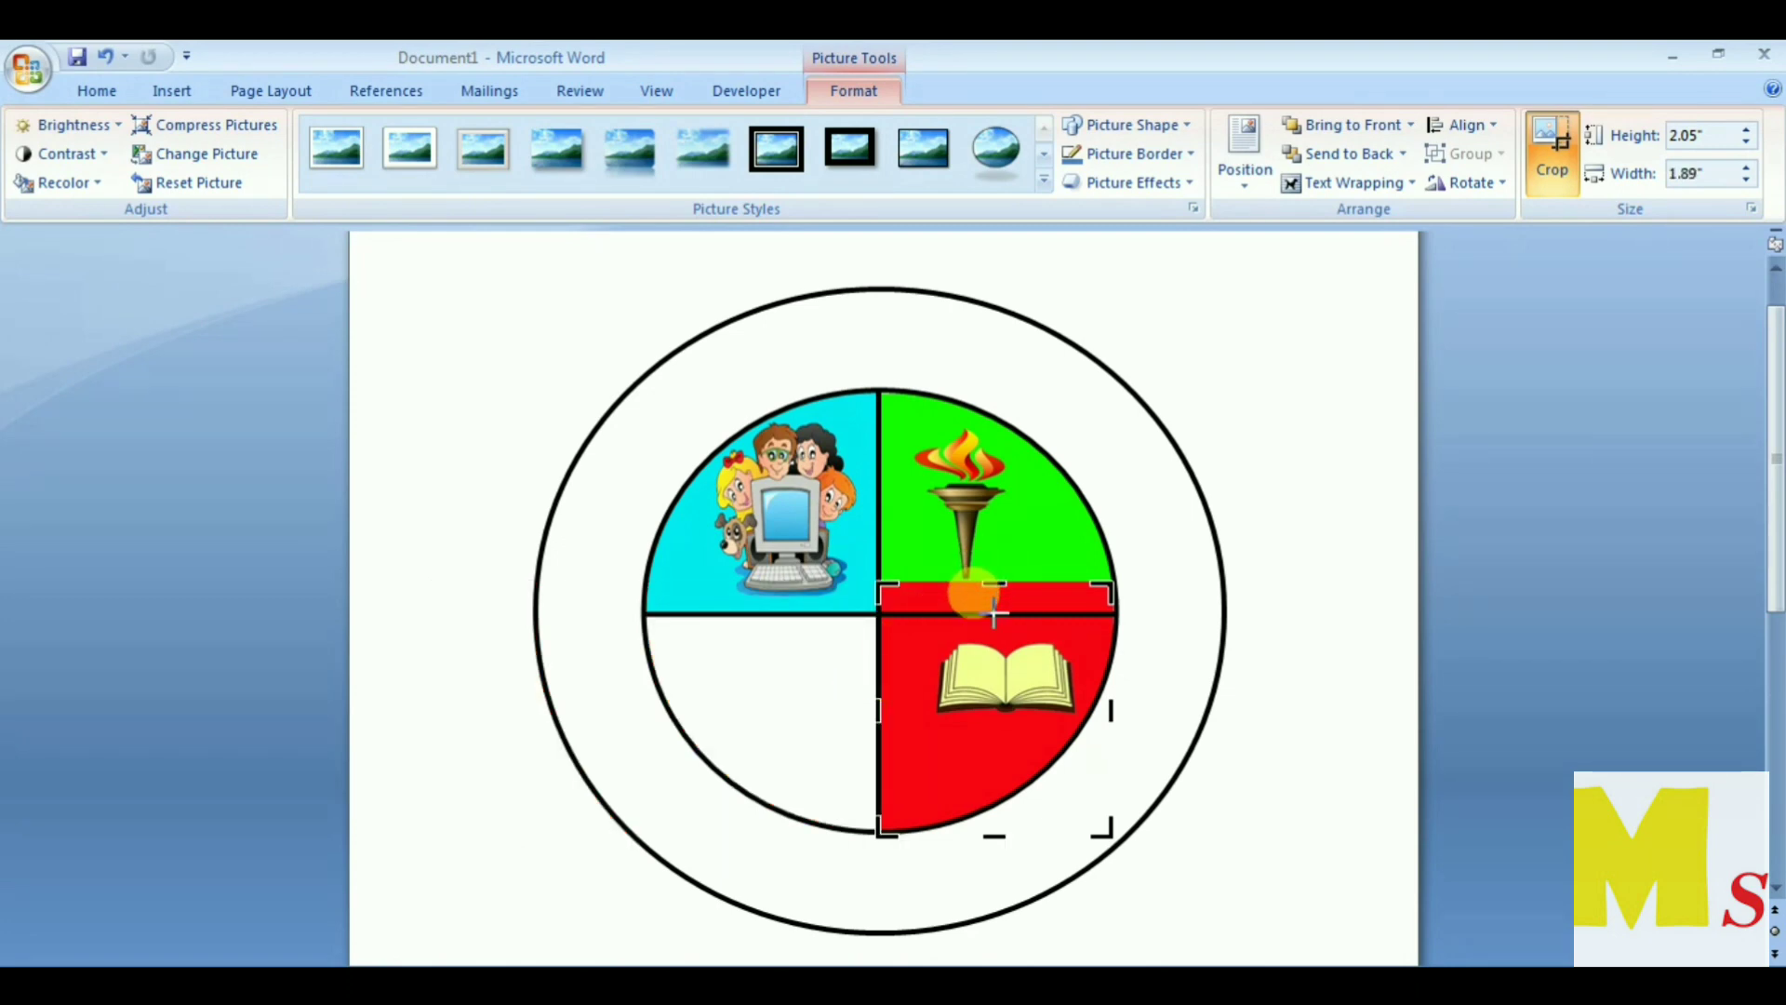
pyautogui.moveTo(995, 581); pyautogui.dragTo(994, 614)
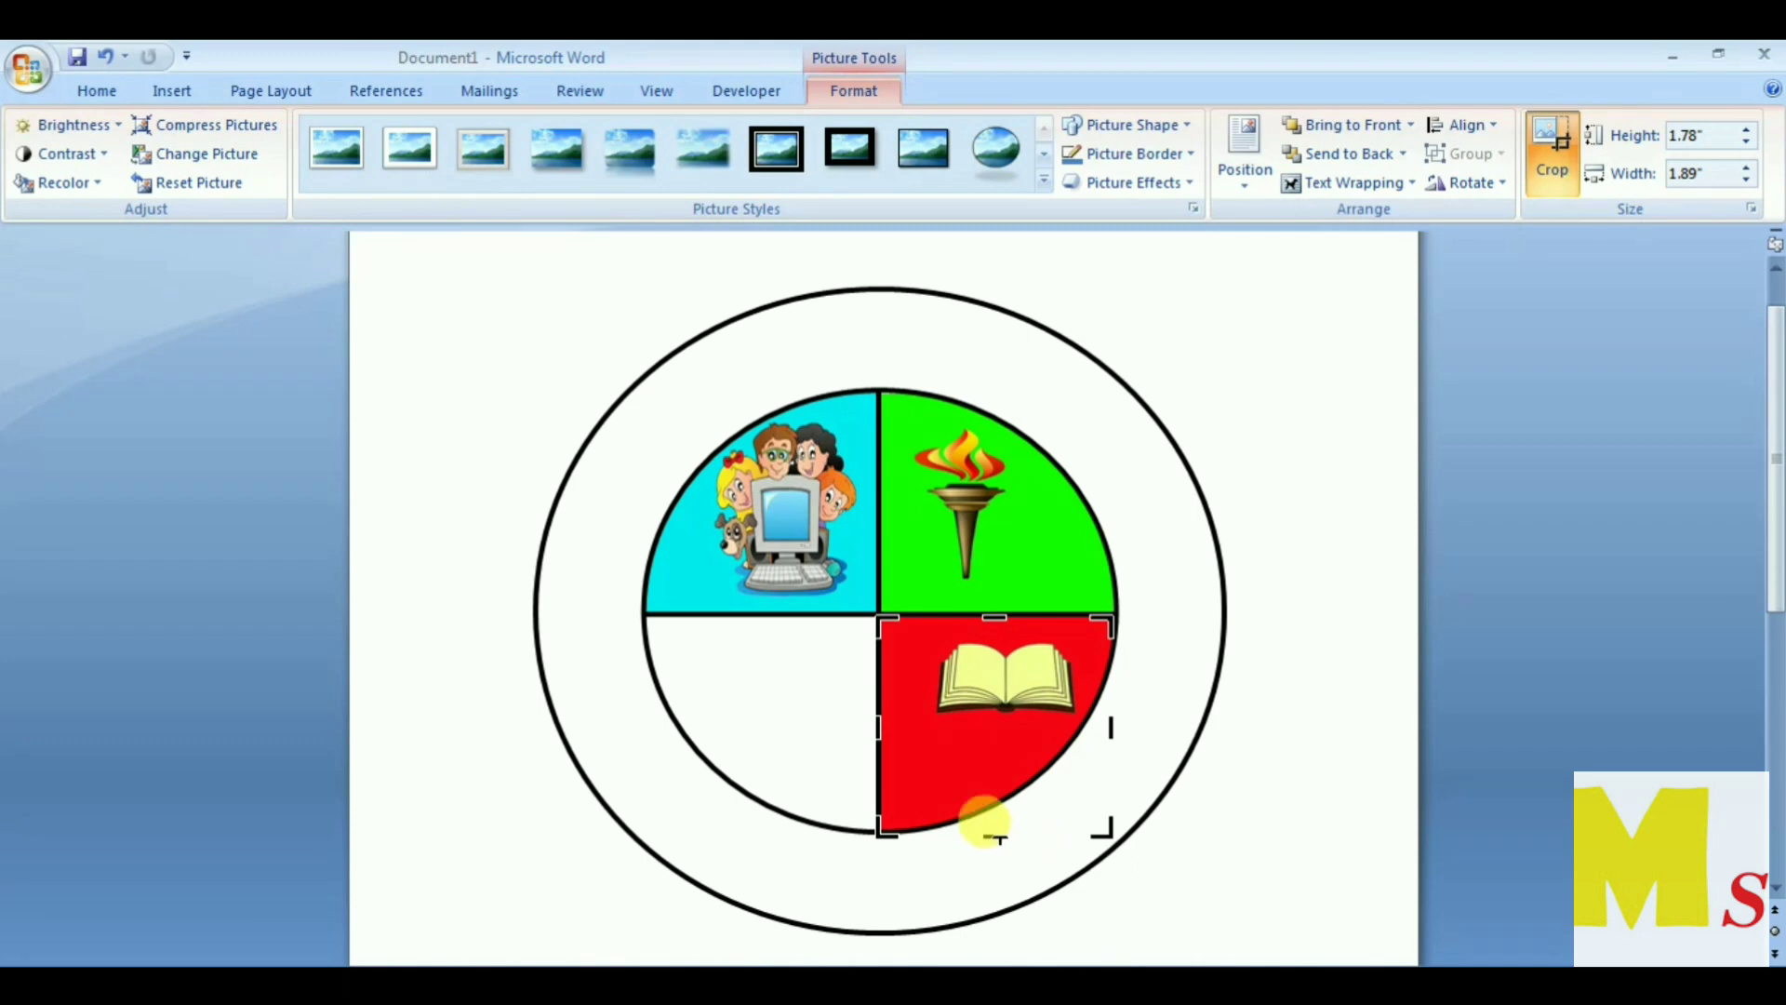
pyautogui.click(1143, 713)
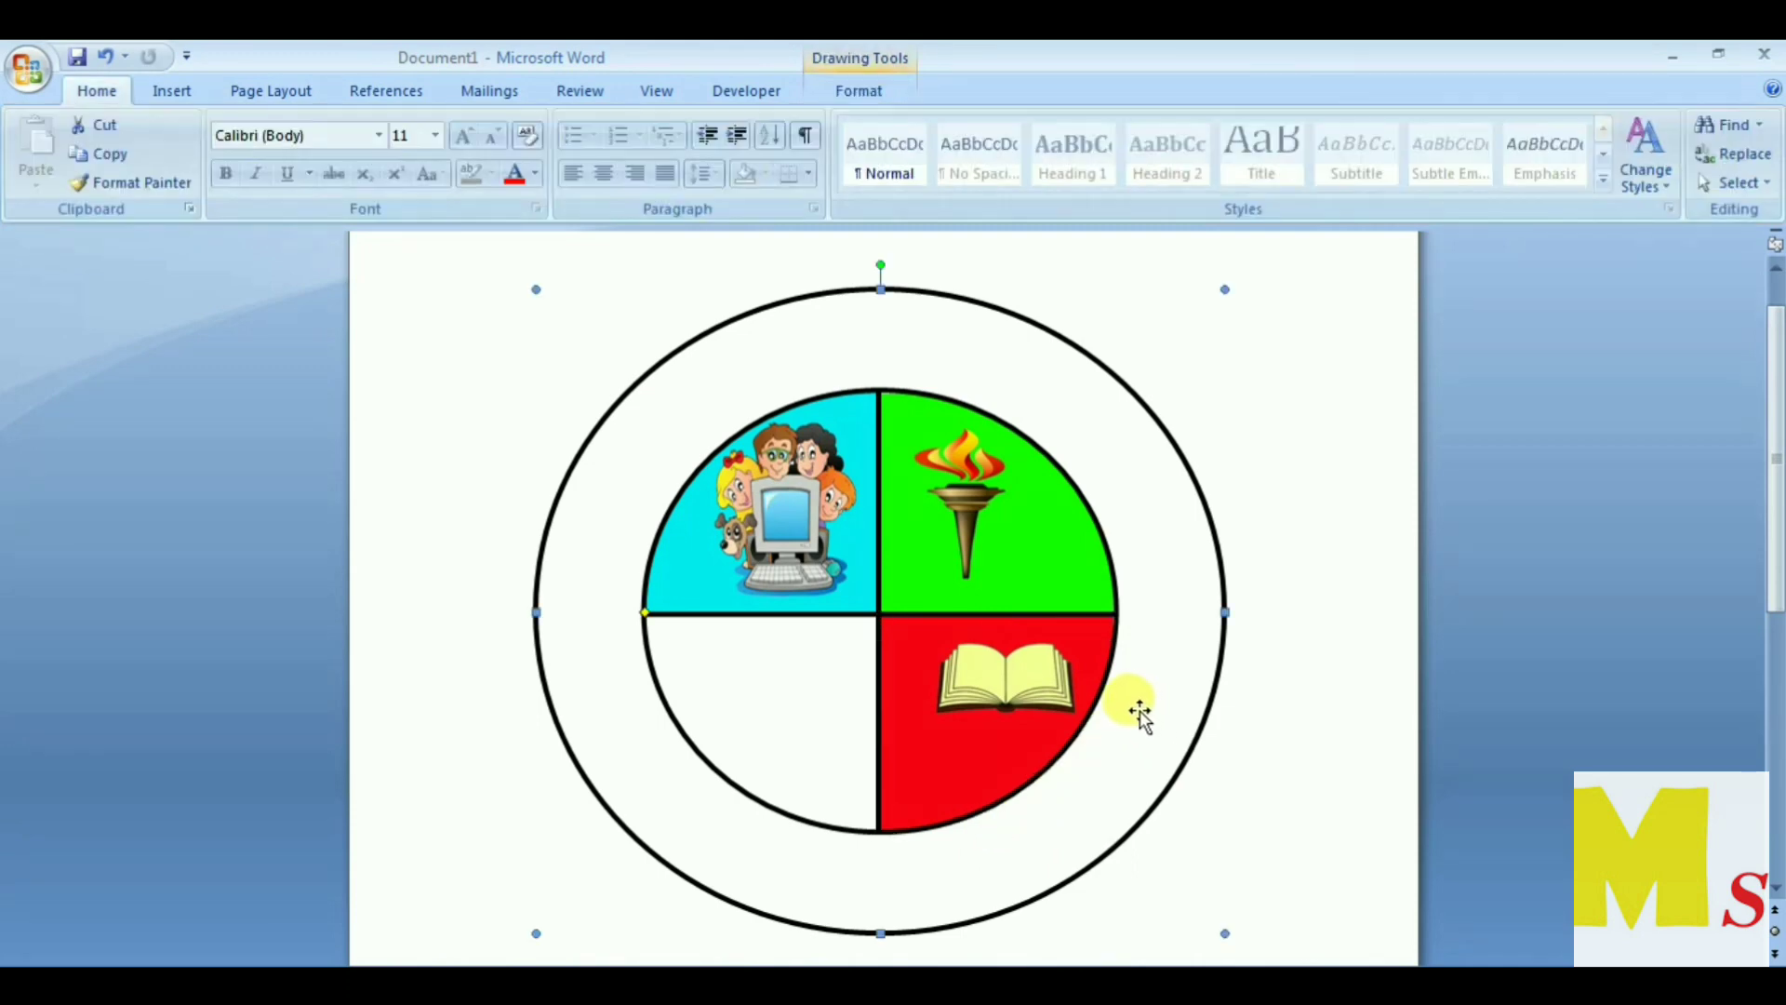
# Step: Insert picture 2, the yellow sun, from the Logo folder with Behind Text wrapping
pyautogui.click(172, 90)
pyautogui.click(276, 154)
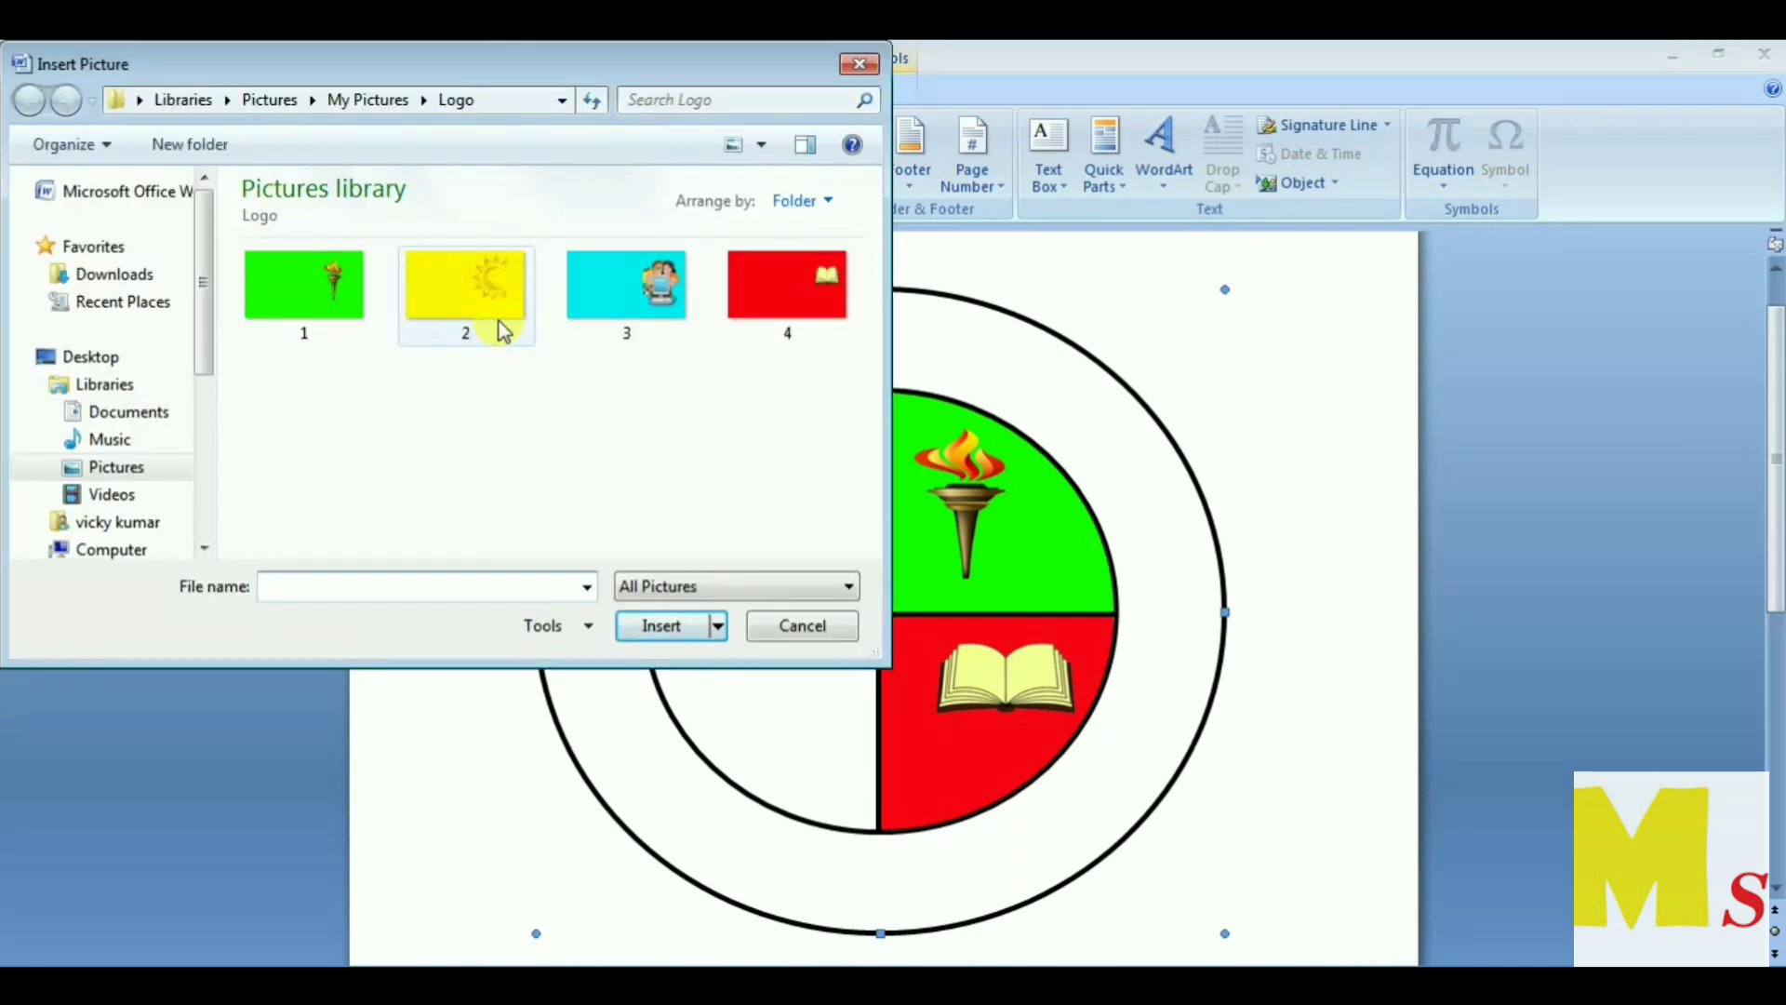
pyautogui.click(504, 305)
pyautogui.click(658, 635)
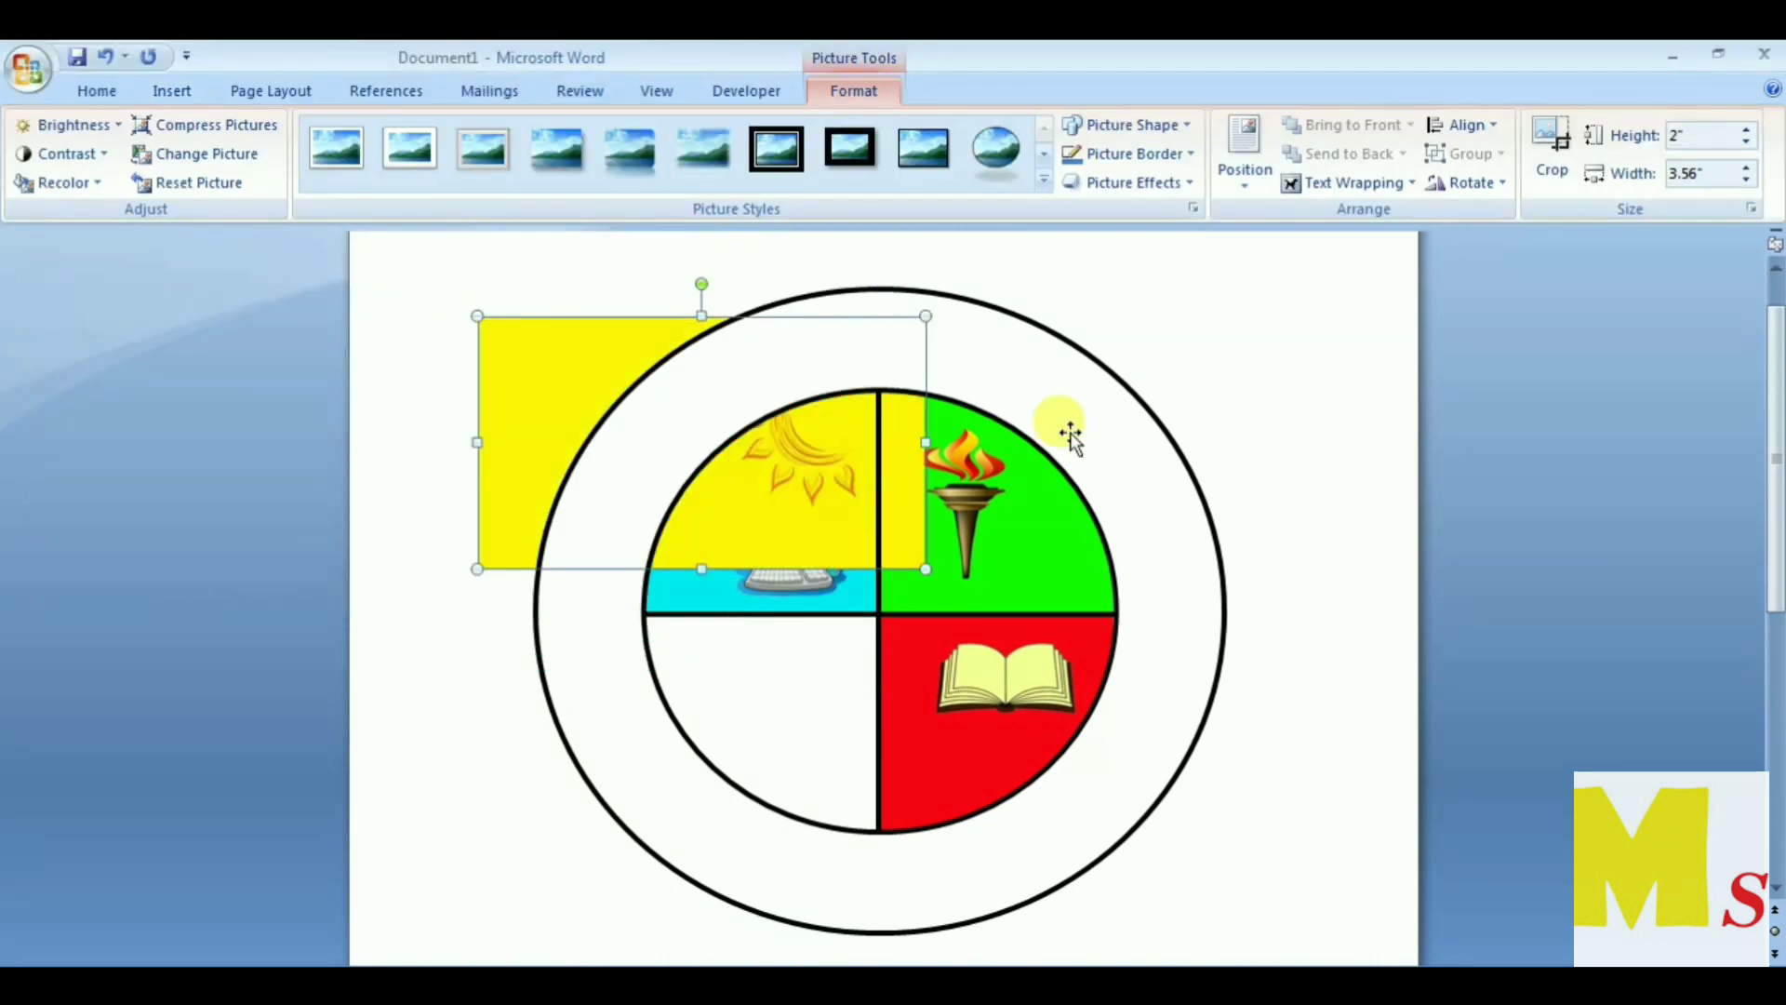
pyautogui.click(1327, 184)
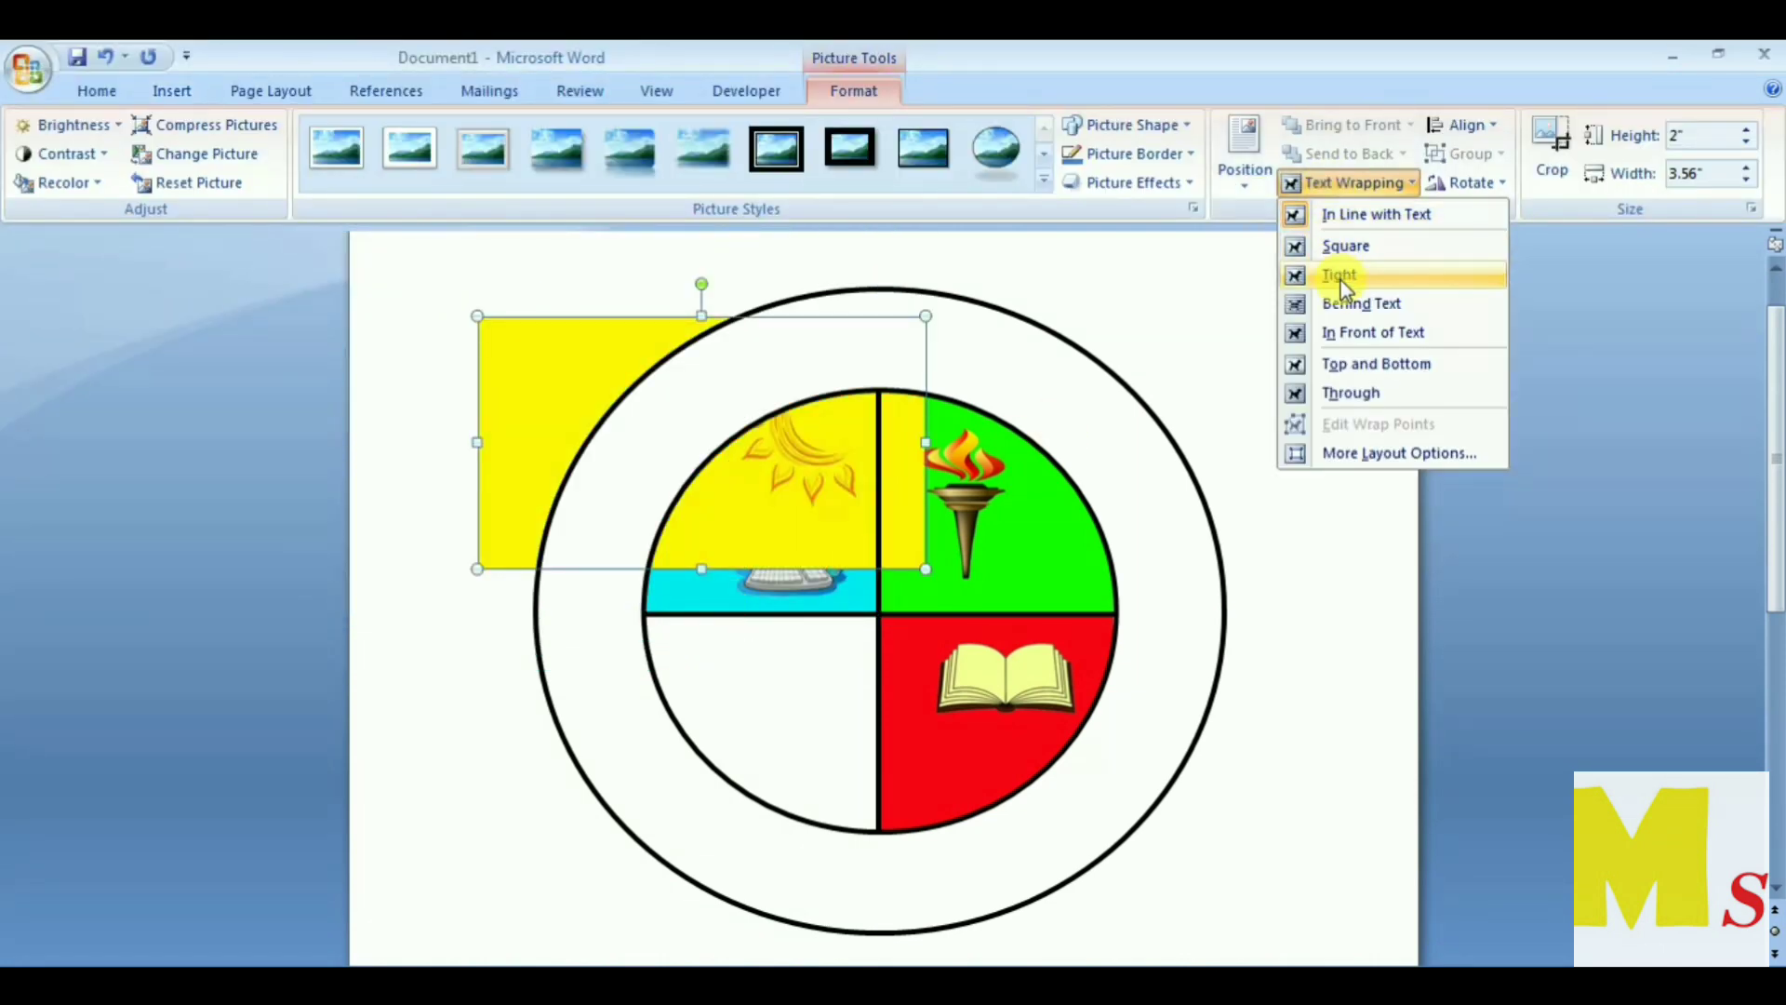
pyautogui.click(1346, 306)
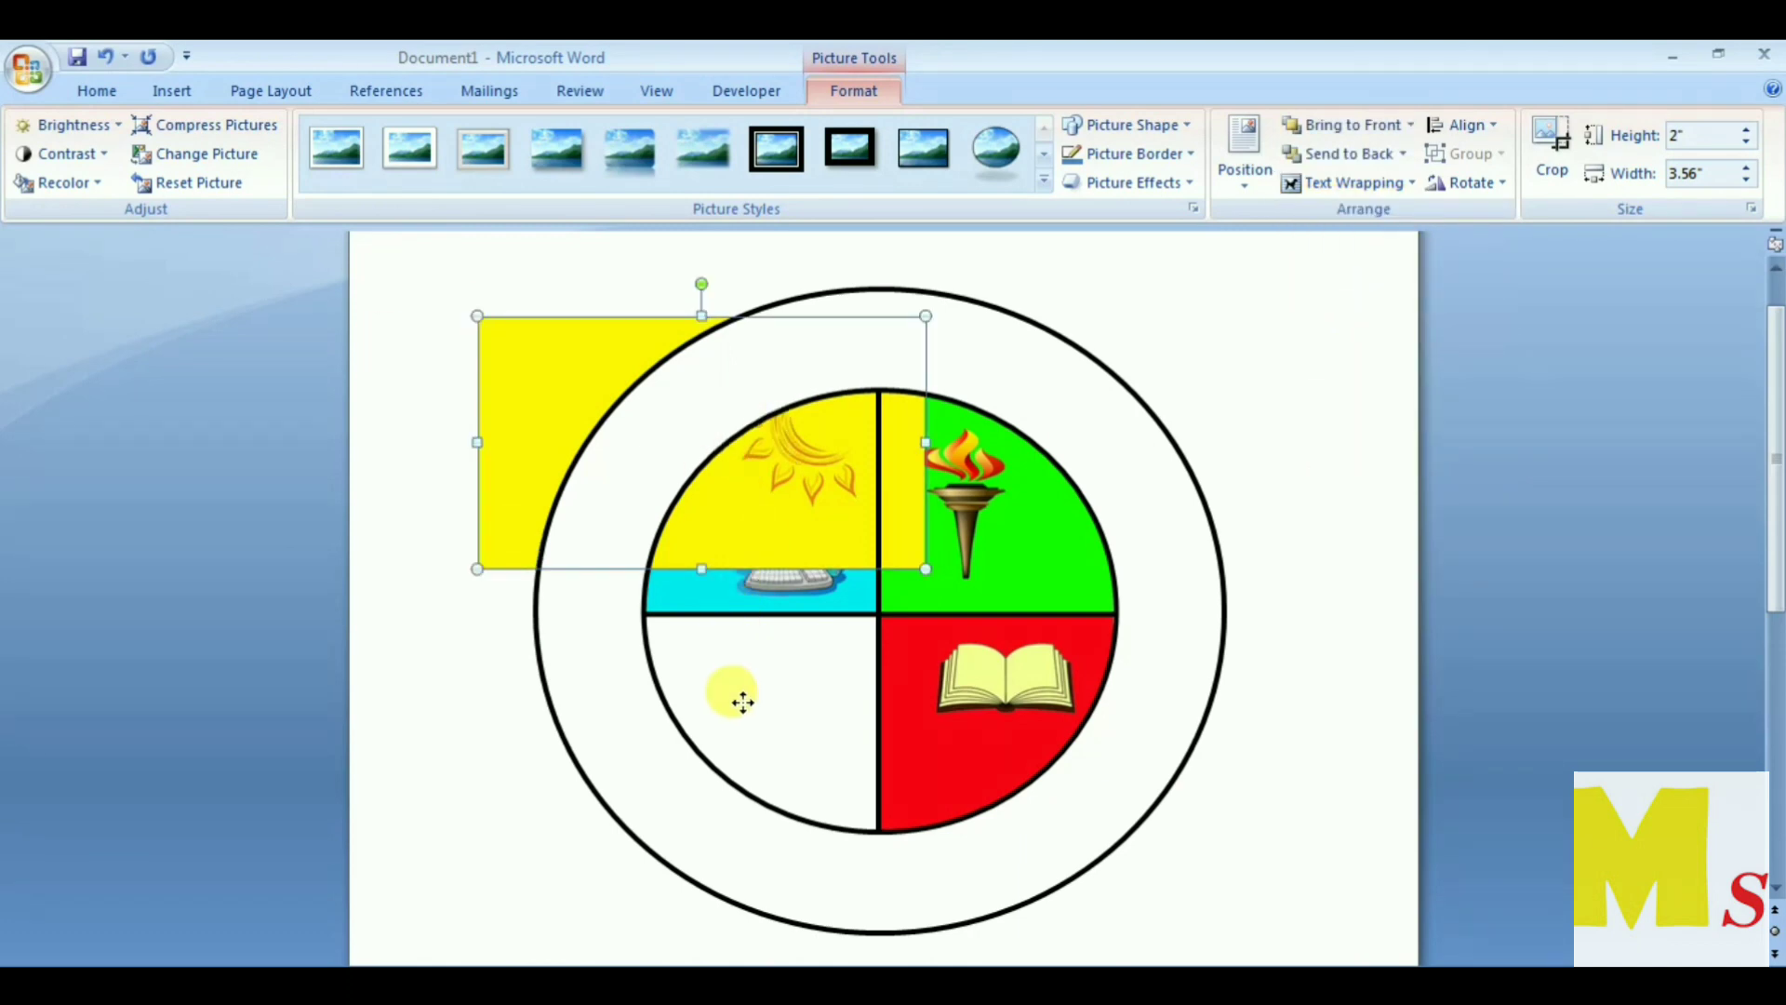
# Step: Move the sun picture into the lower-left quarter and crop away the parts outside the circle
pyautogui.moveTo(743, 703); pyautogui.dragTo(642, 588)
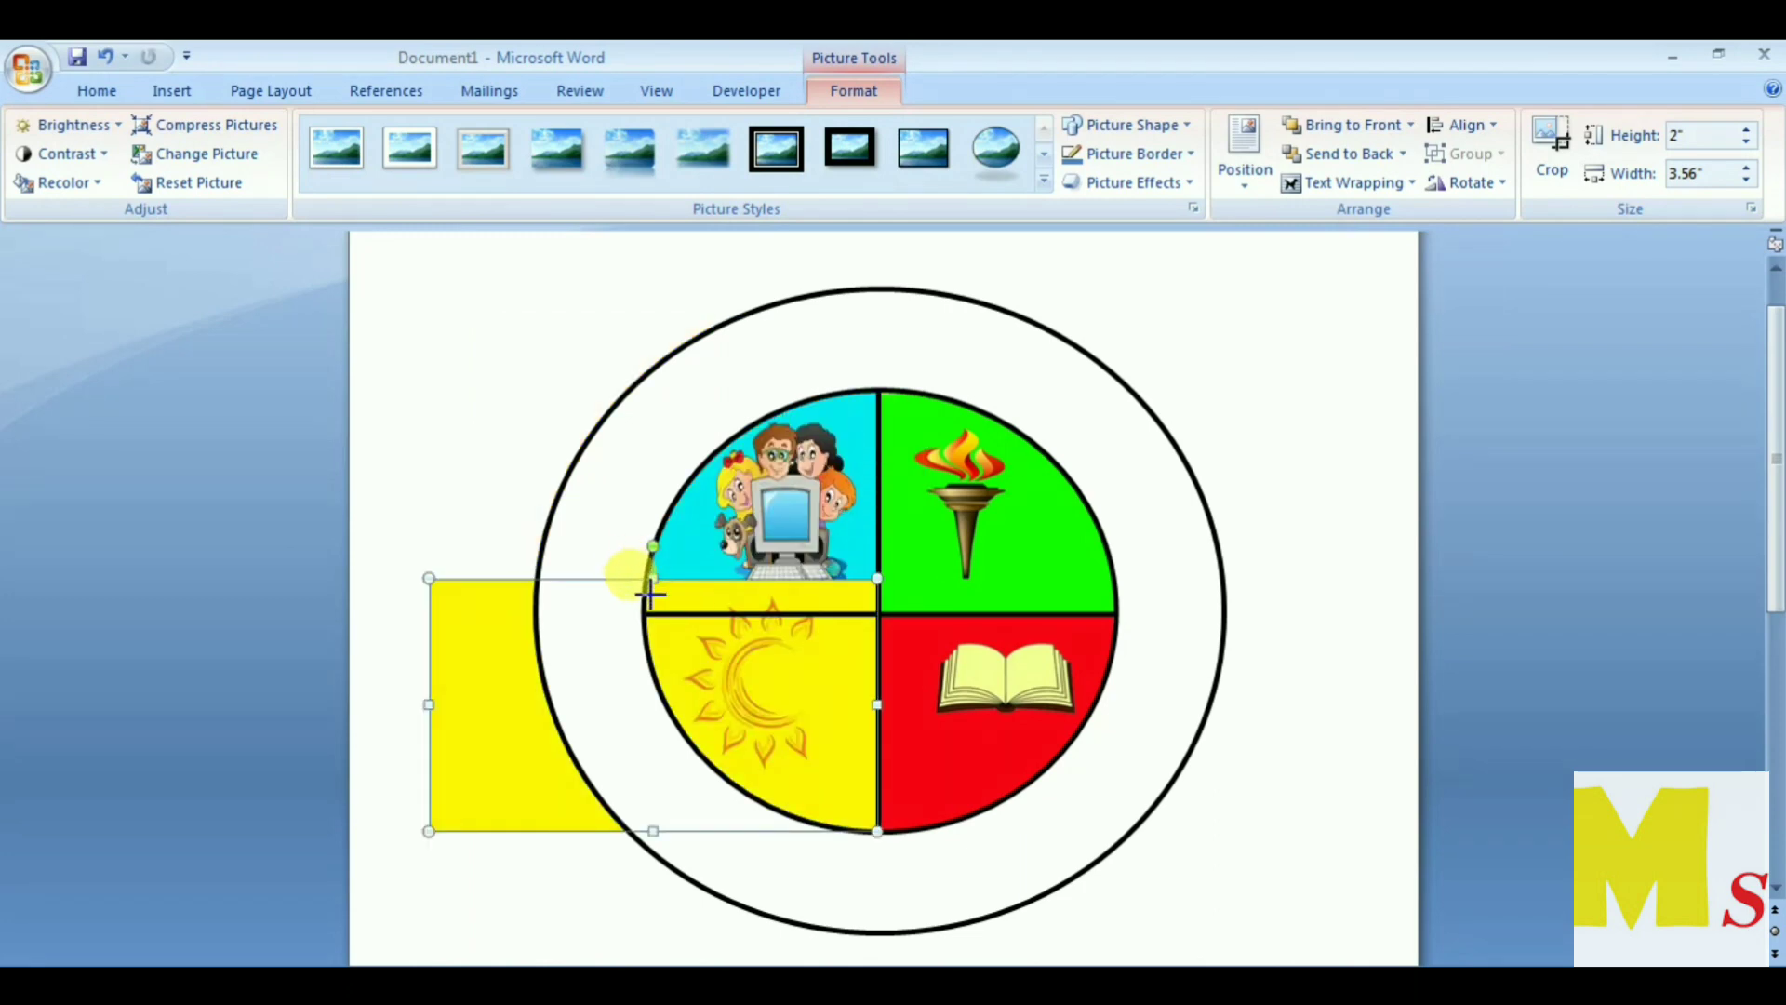
pyautogui.moveTo(652, 605); pyautogui.dragTo(653, 605)
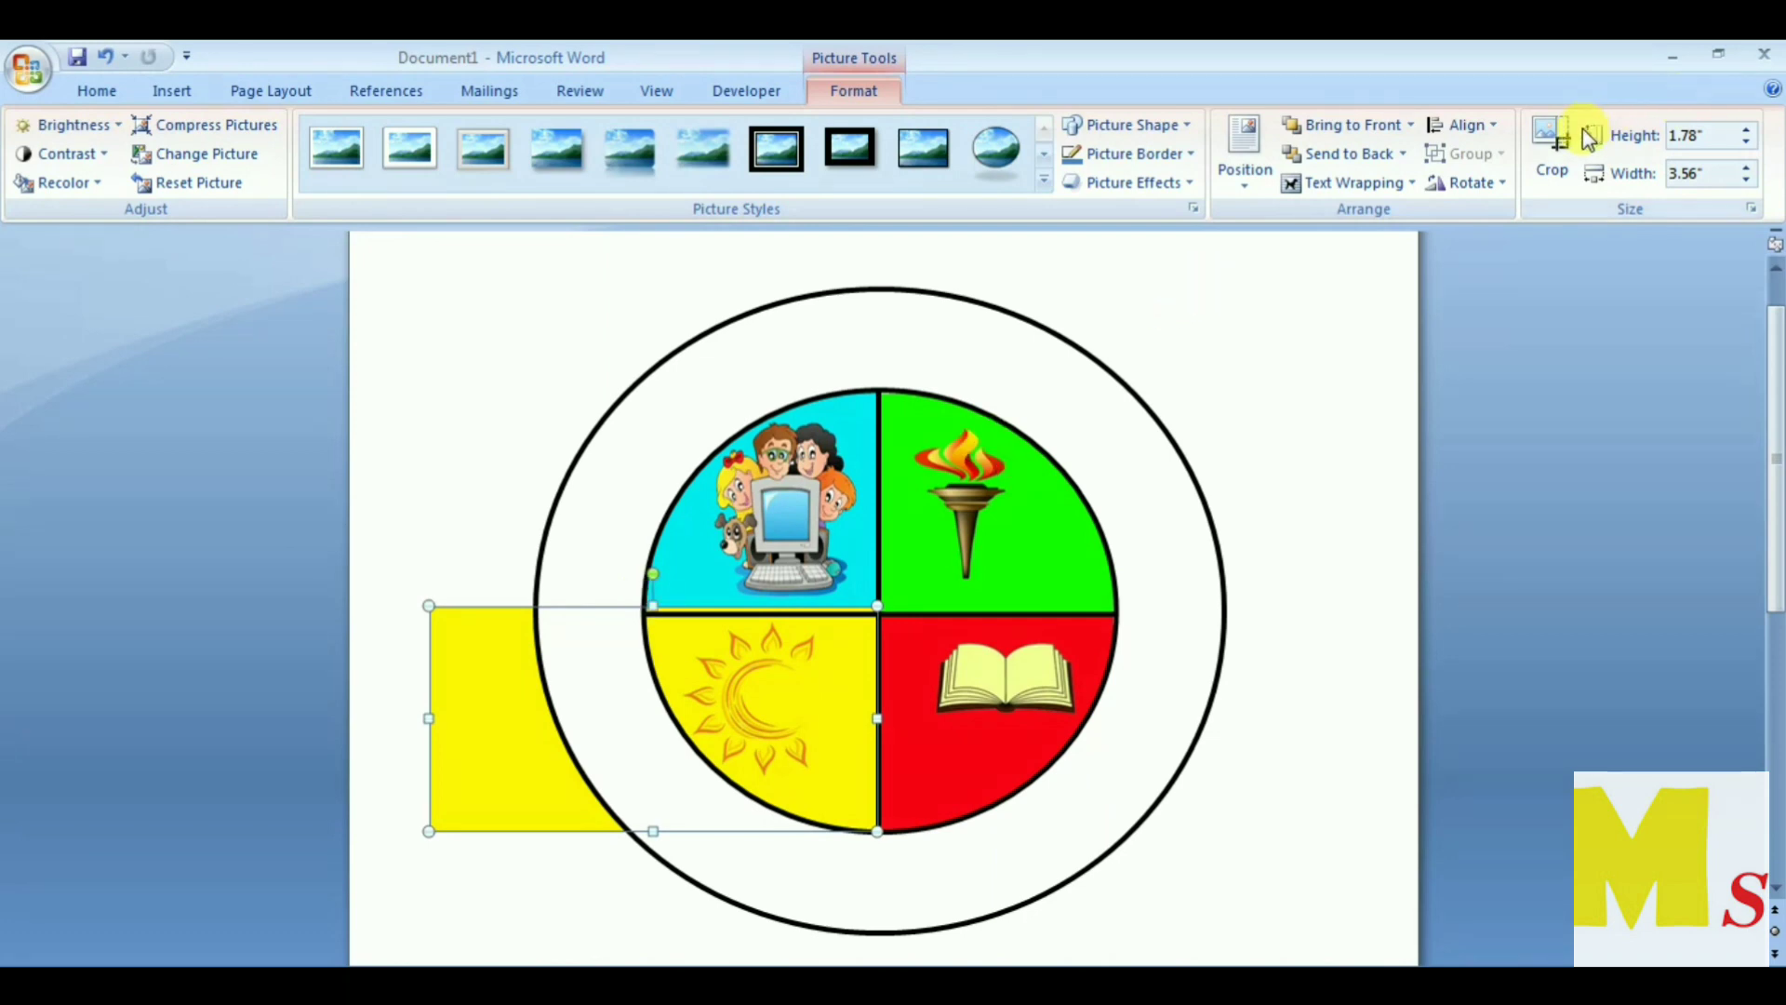
pyautogui.click(1556, 149)
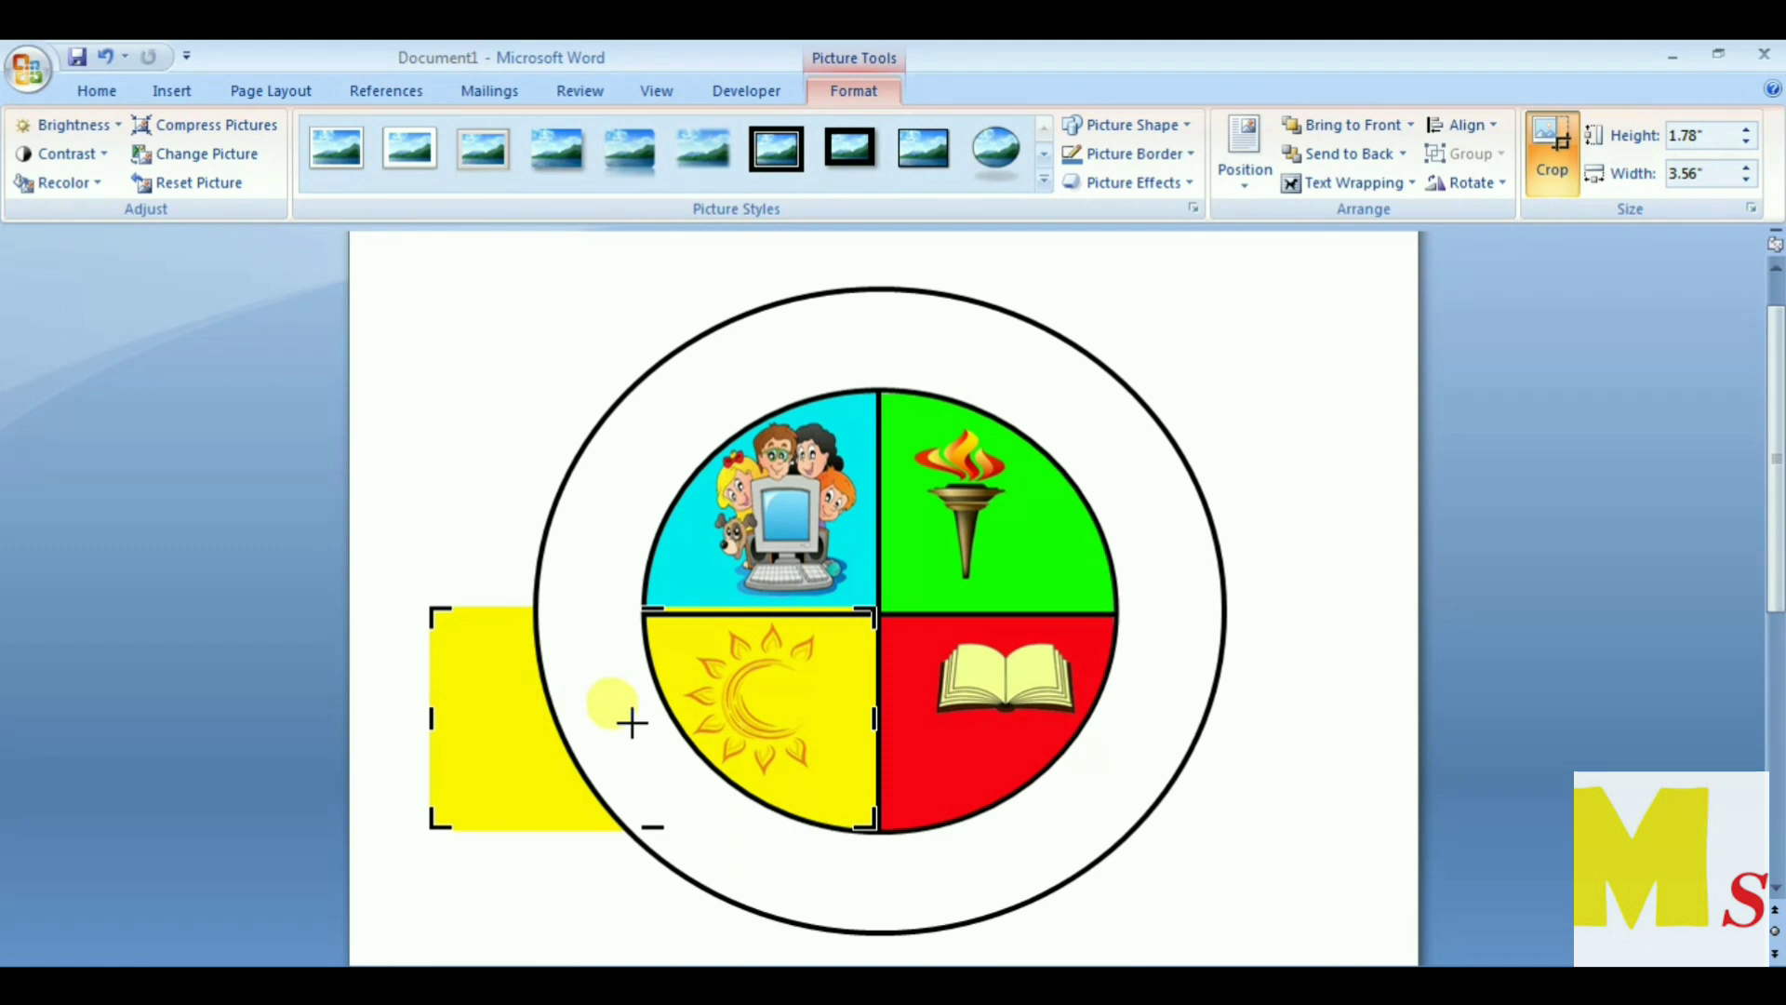
pyautogui.moveTo(632, 723); pyautogui.dragTo(629, 720)
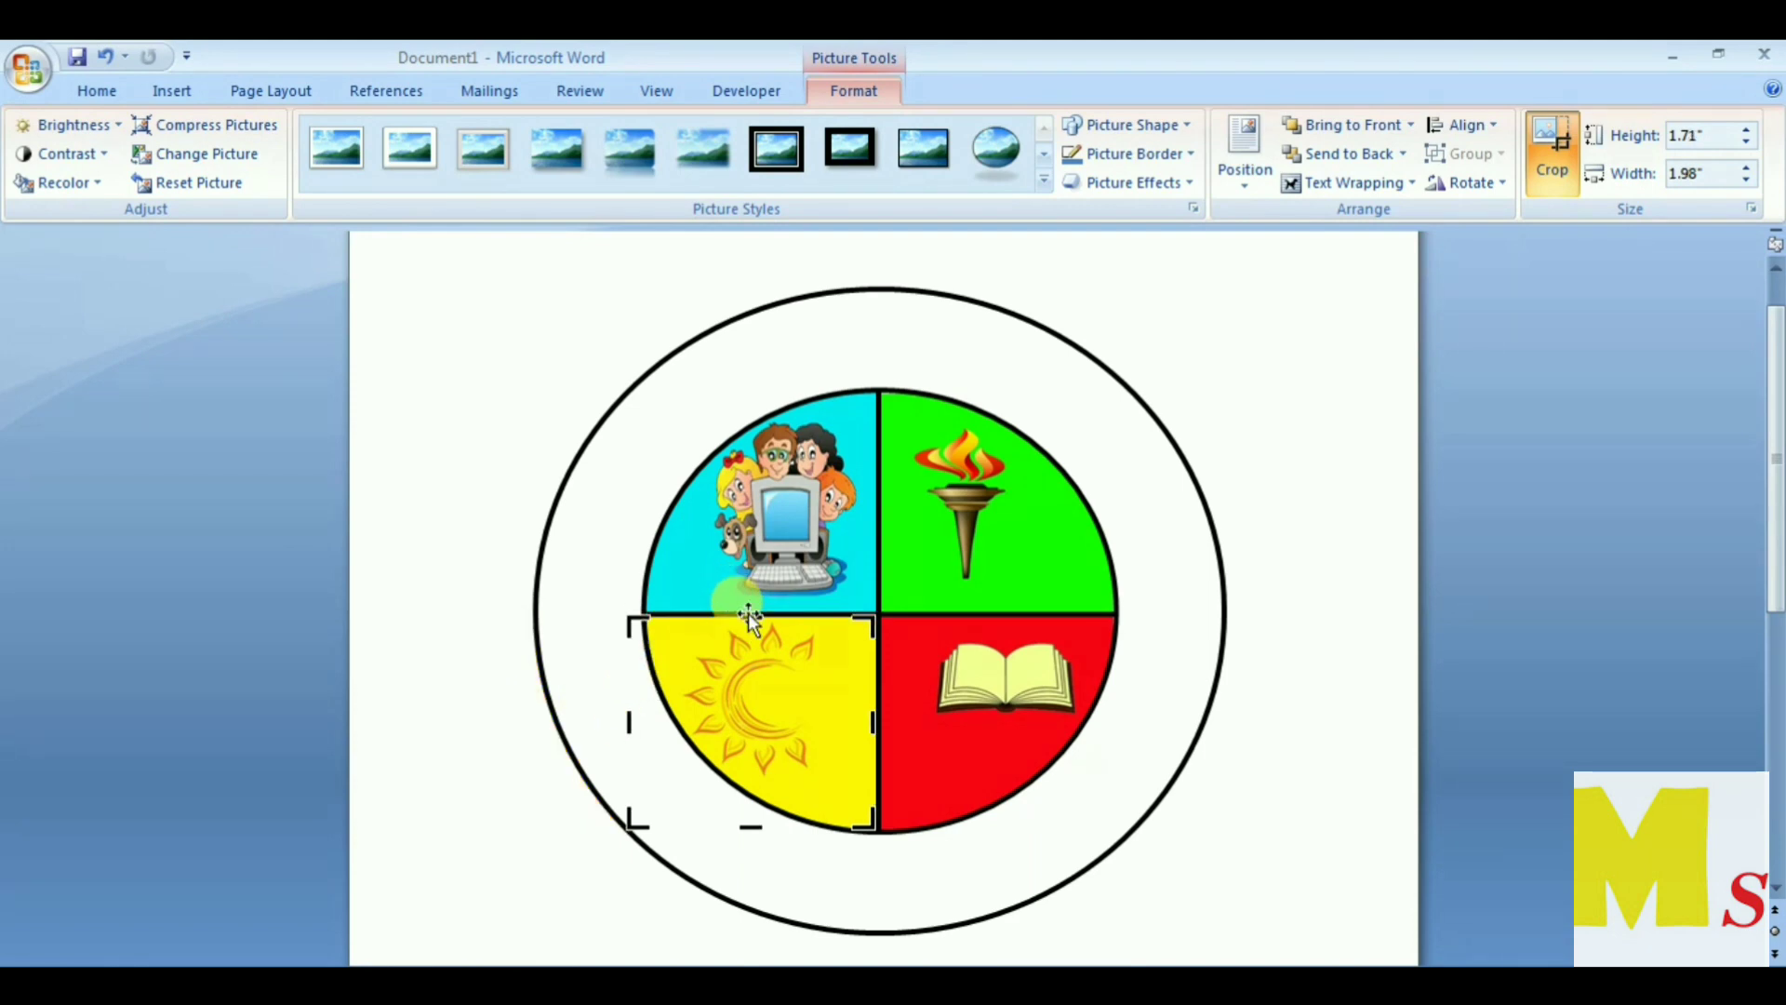
pyautogui.click(570, 586)
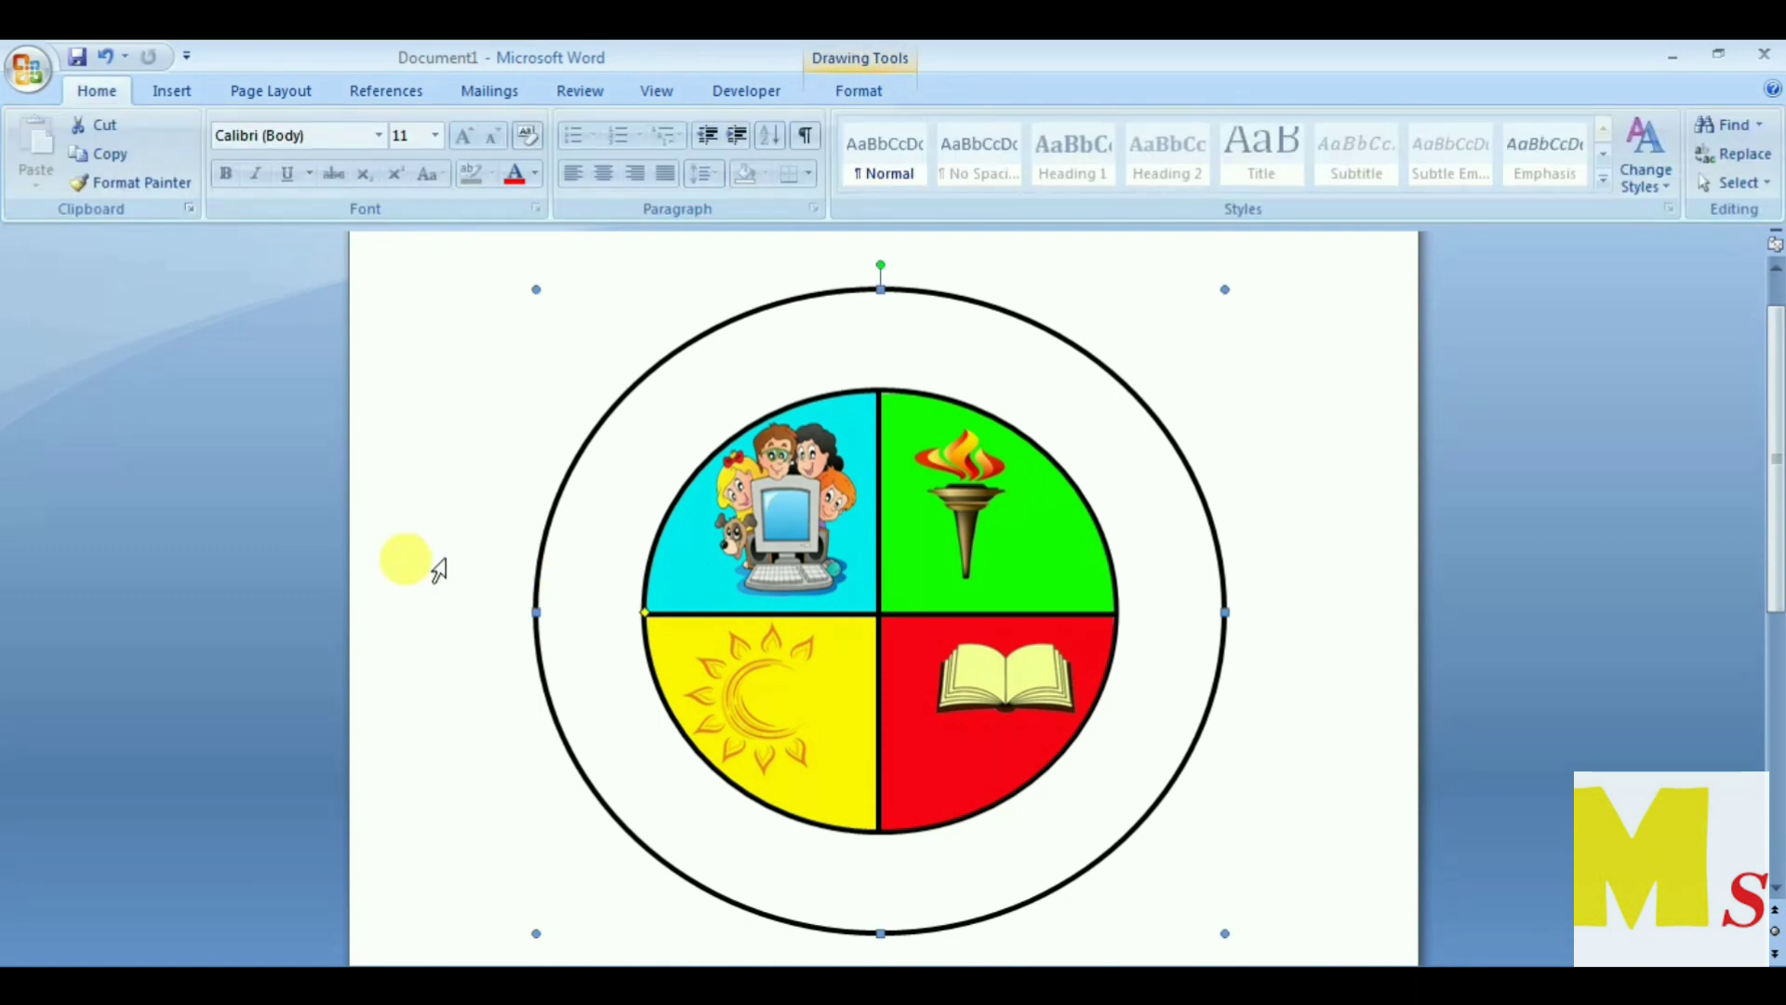
pyautogui.click(438, 569)
# Step: Add an arched WordArt reading 'MS COMPUTER' at size 40
pyautogui.click(186, 96)
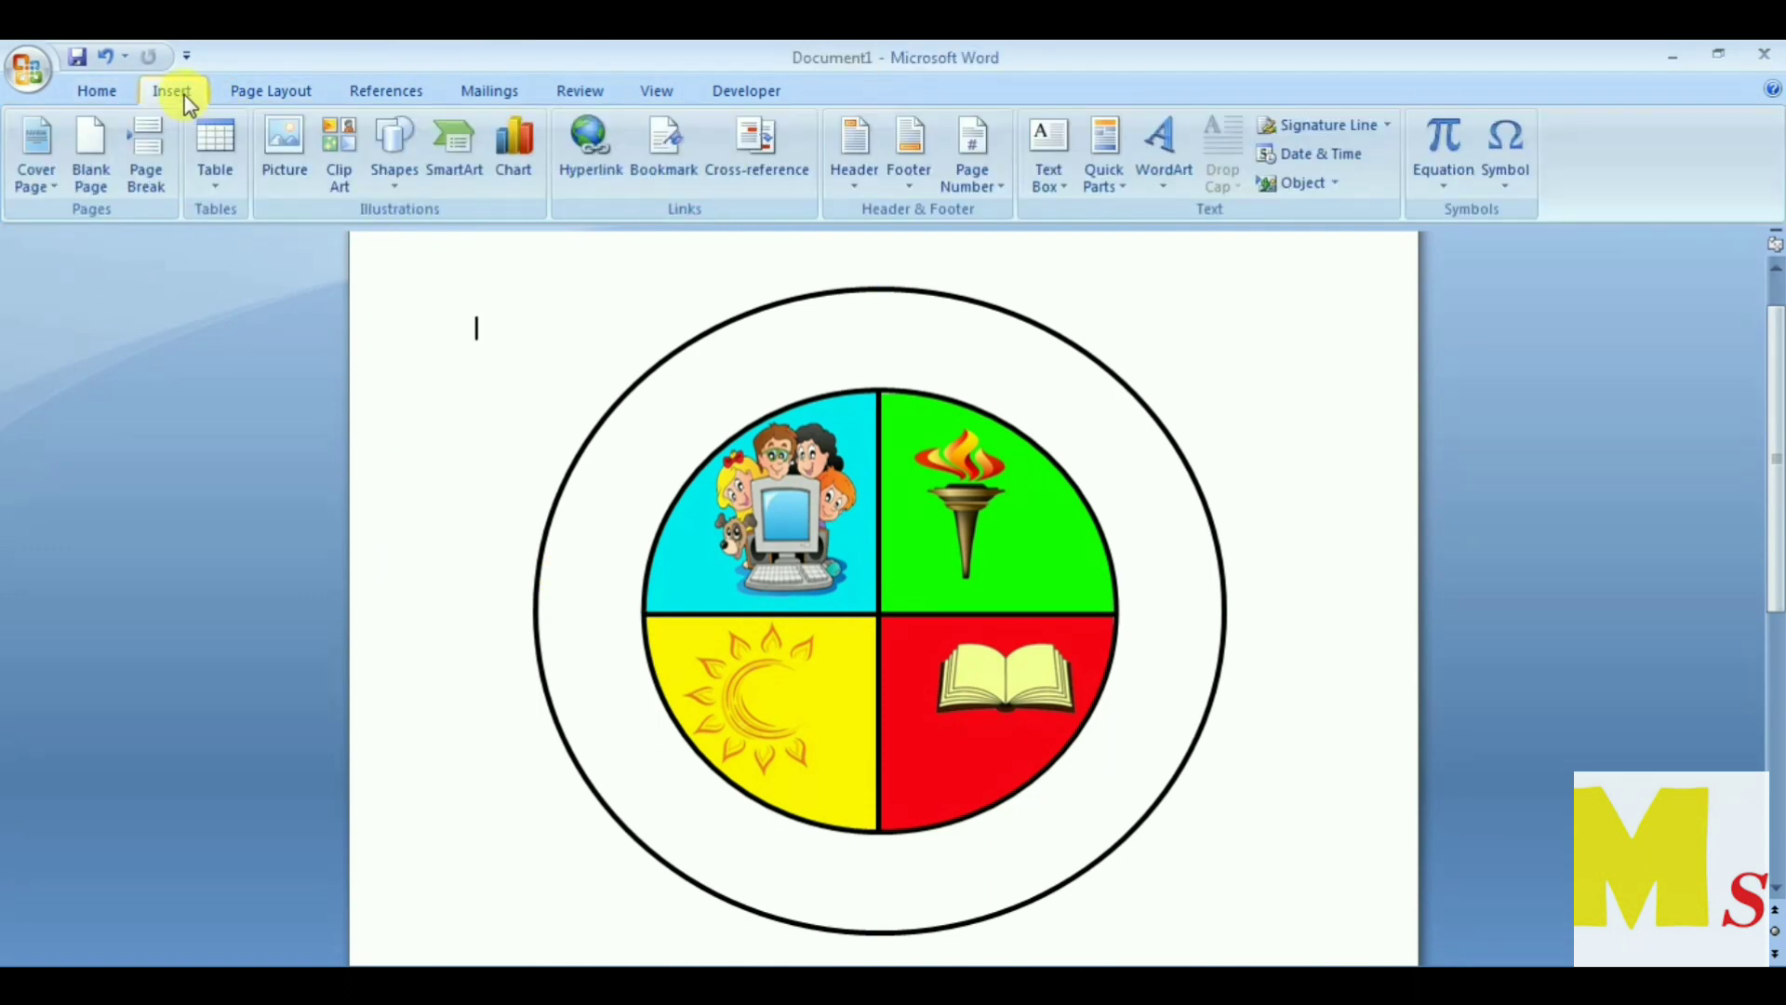
pyautogui.click(1151, 147)
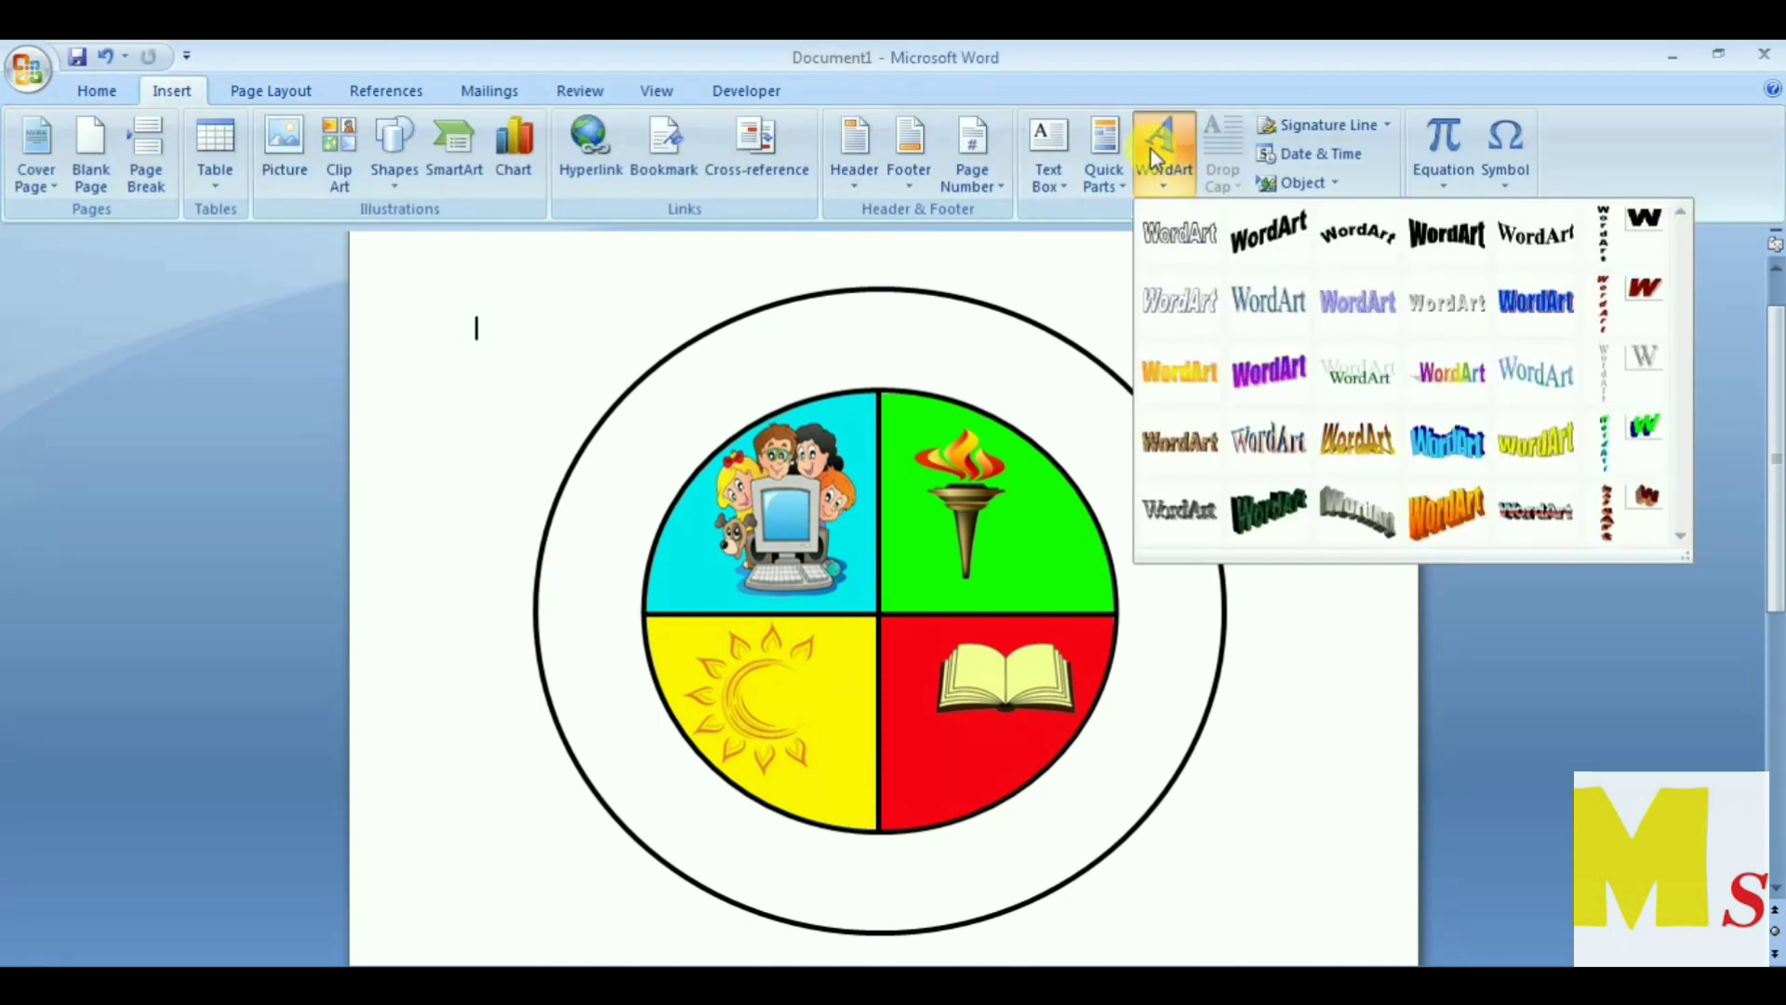
pyautogui.click(1364, 230)
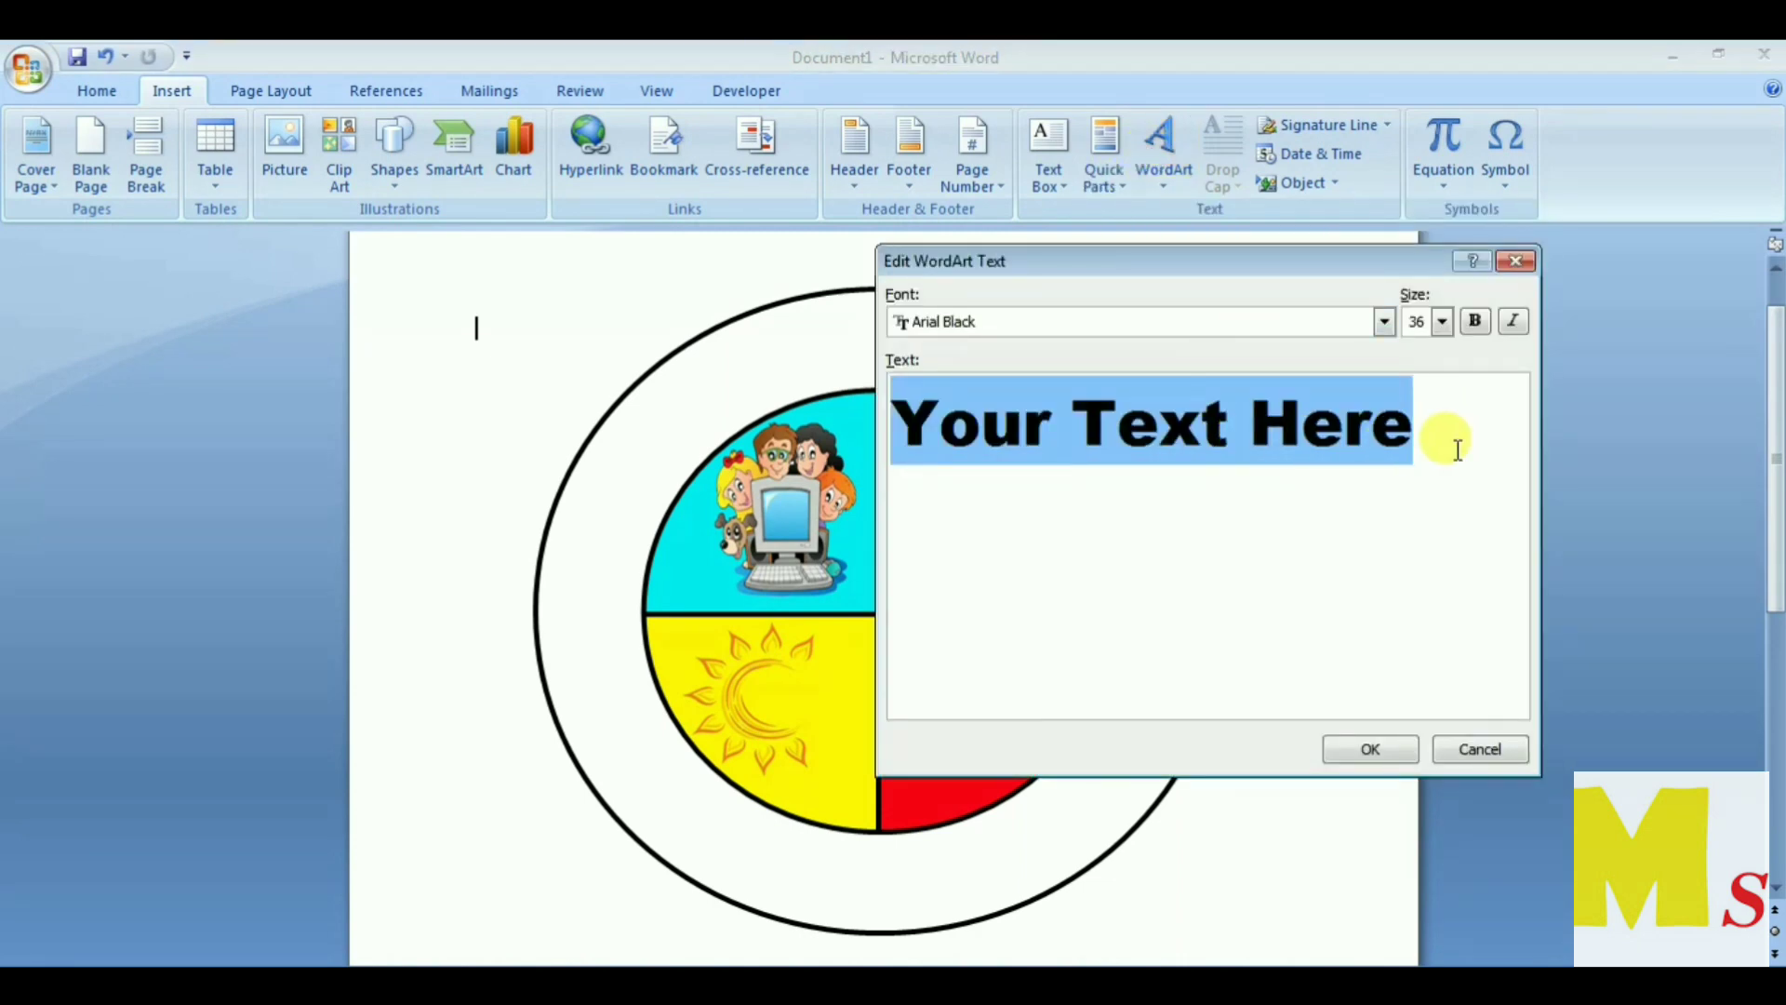
pyautogui.press('Delete')
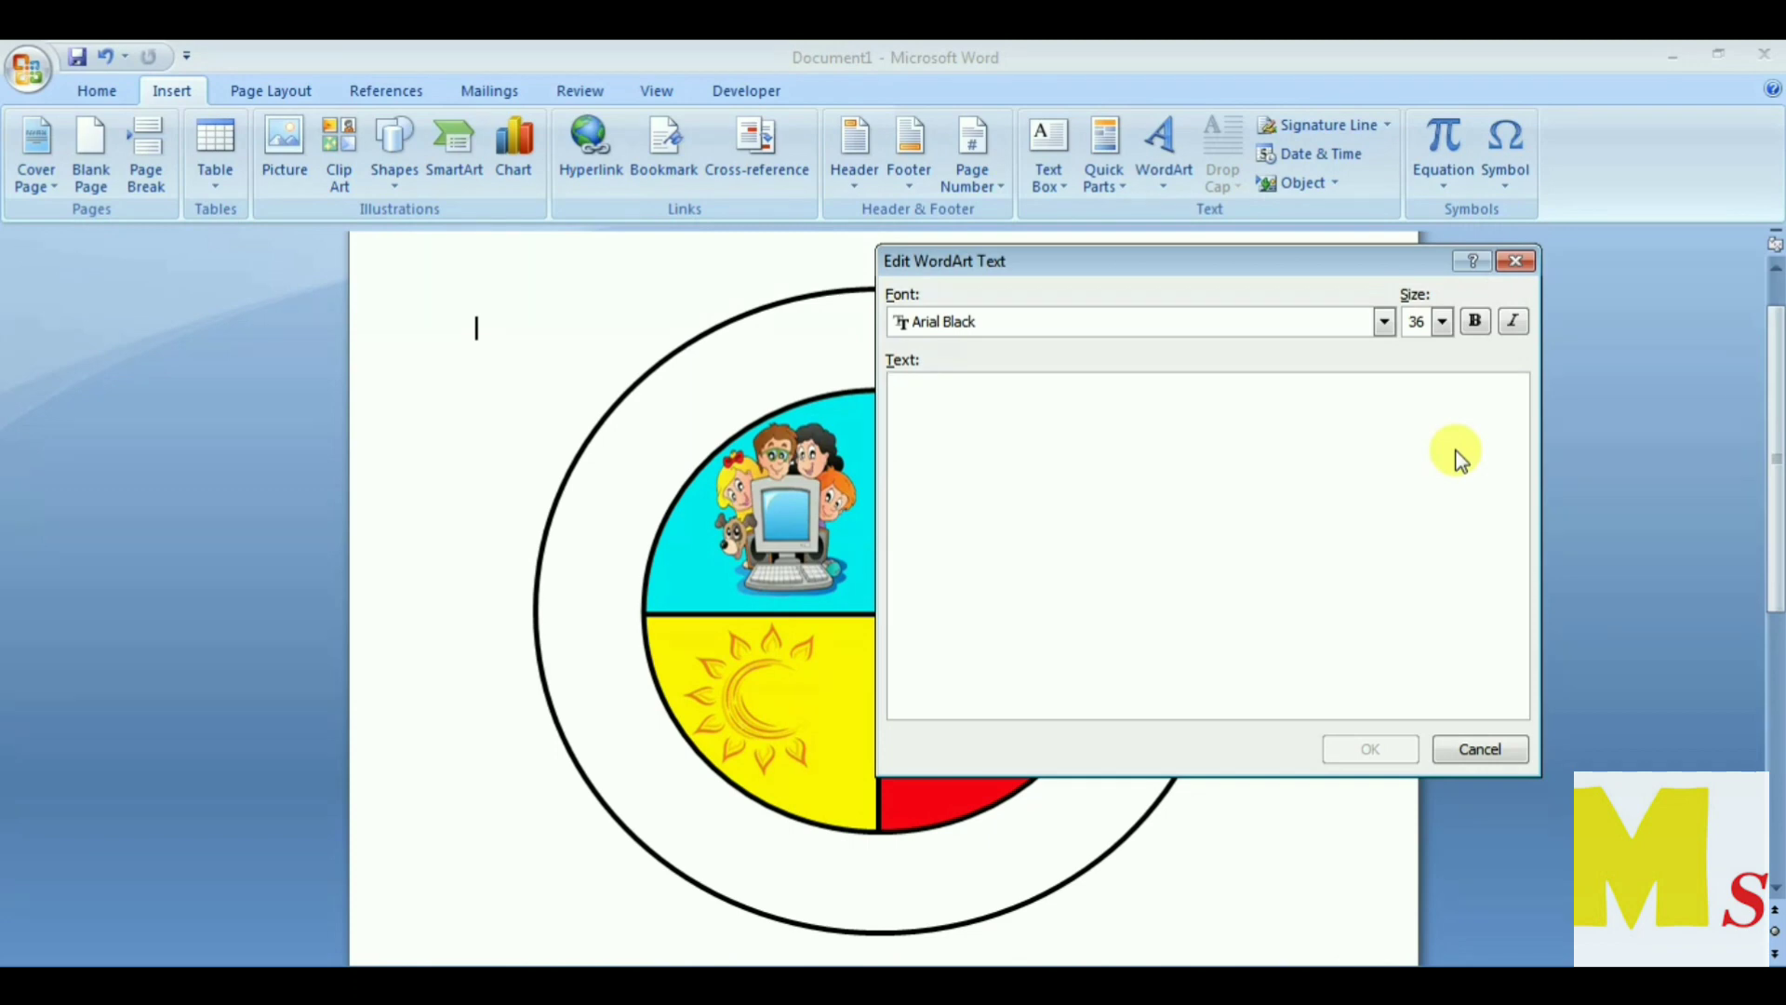
pyautogui.write('MS COM')
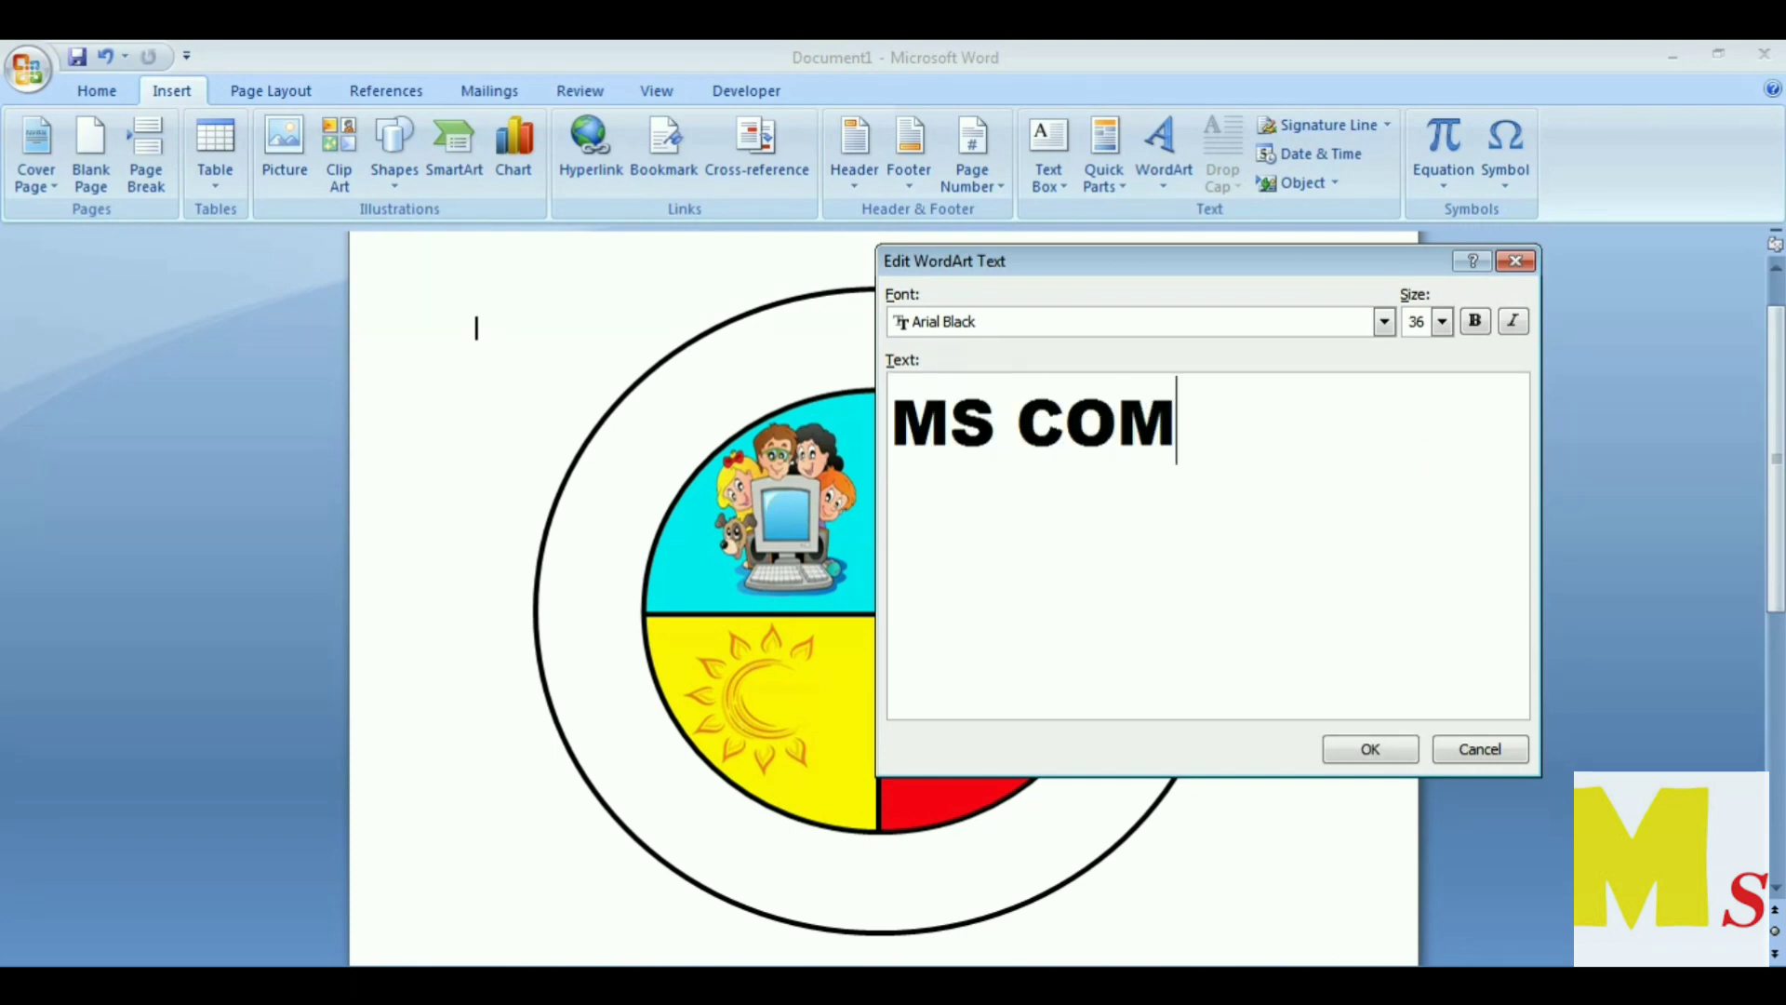
pyautogui.write('PUTE')
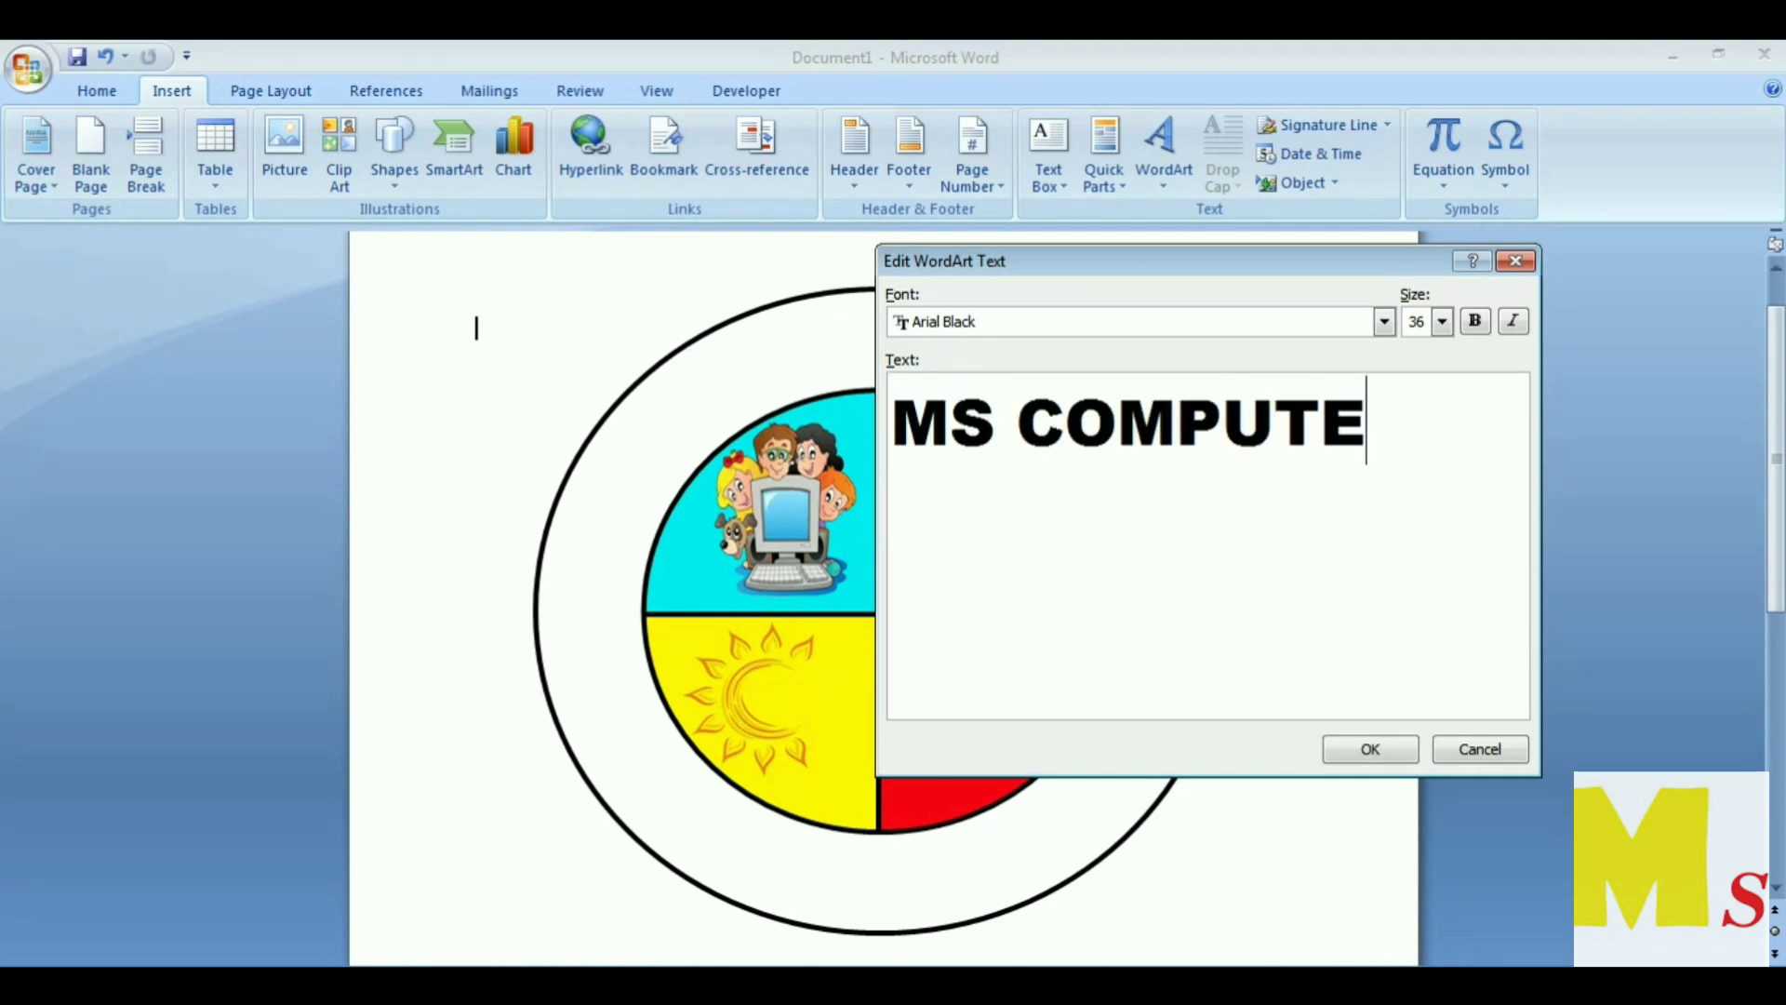
pyautogui.write('R')
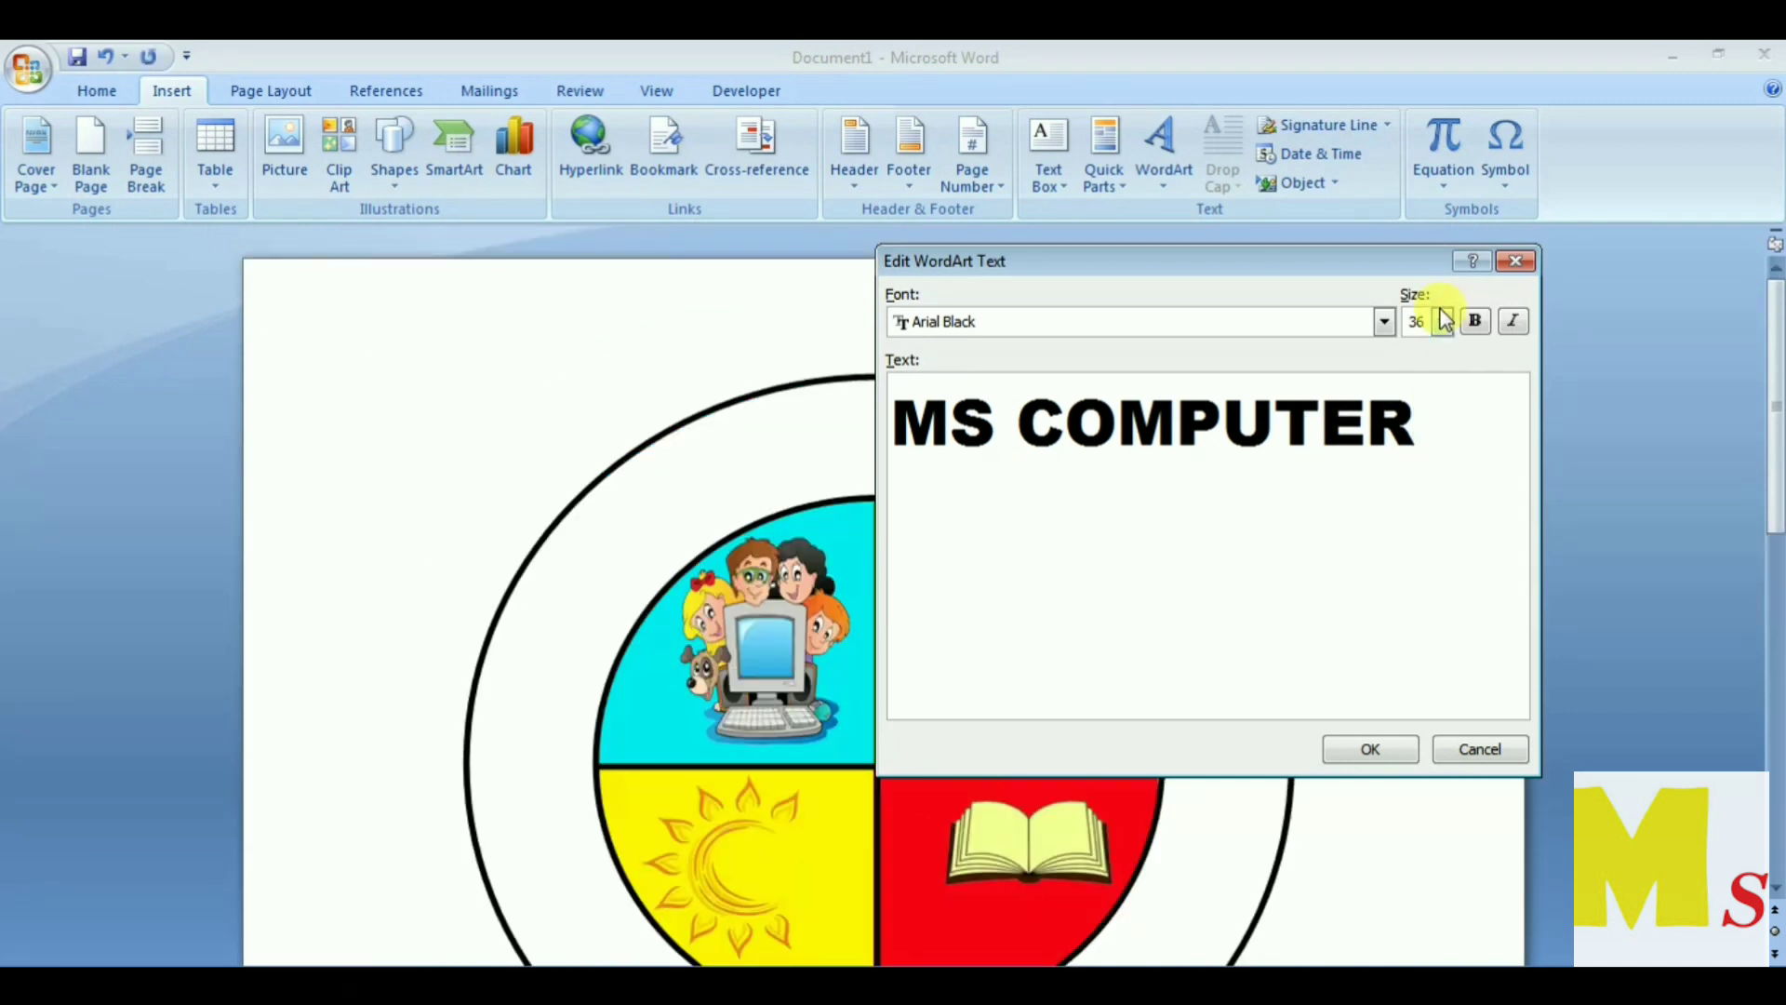
pyautogui.click(1442, 322)
pyautogui.click(1451, 466)
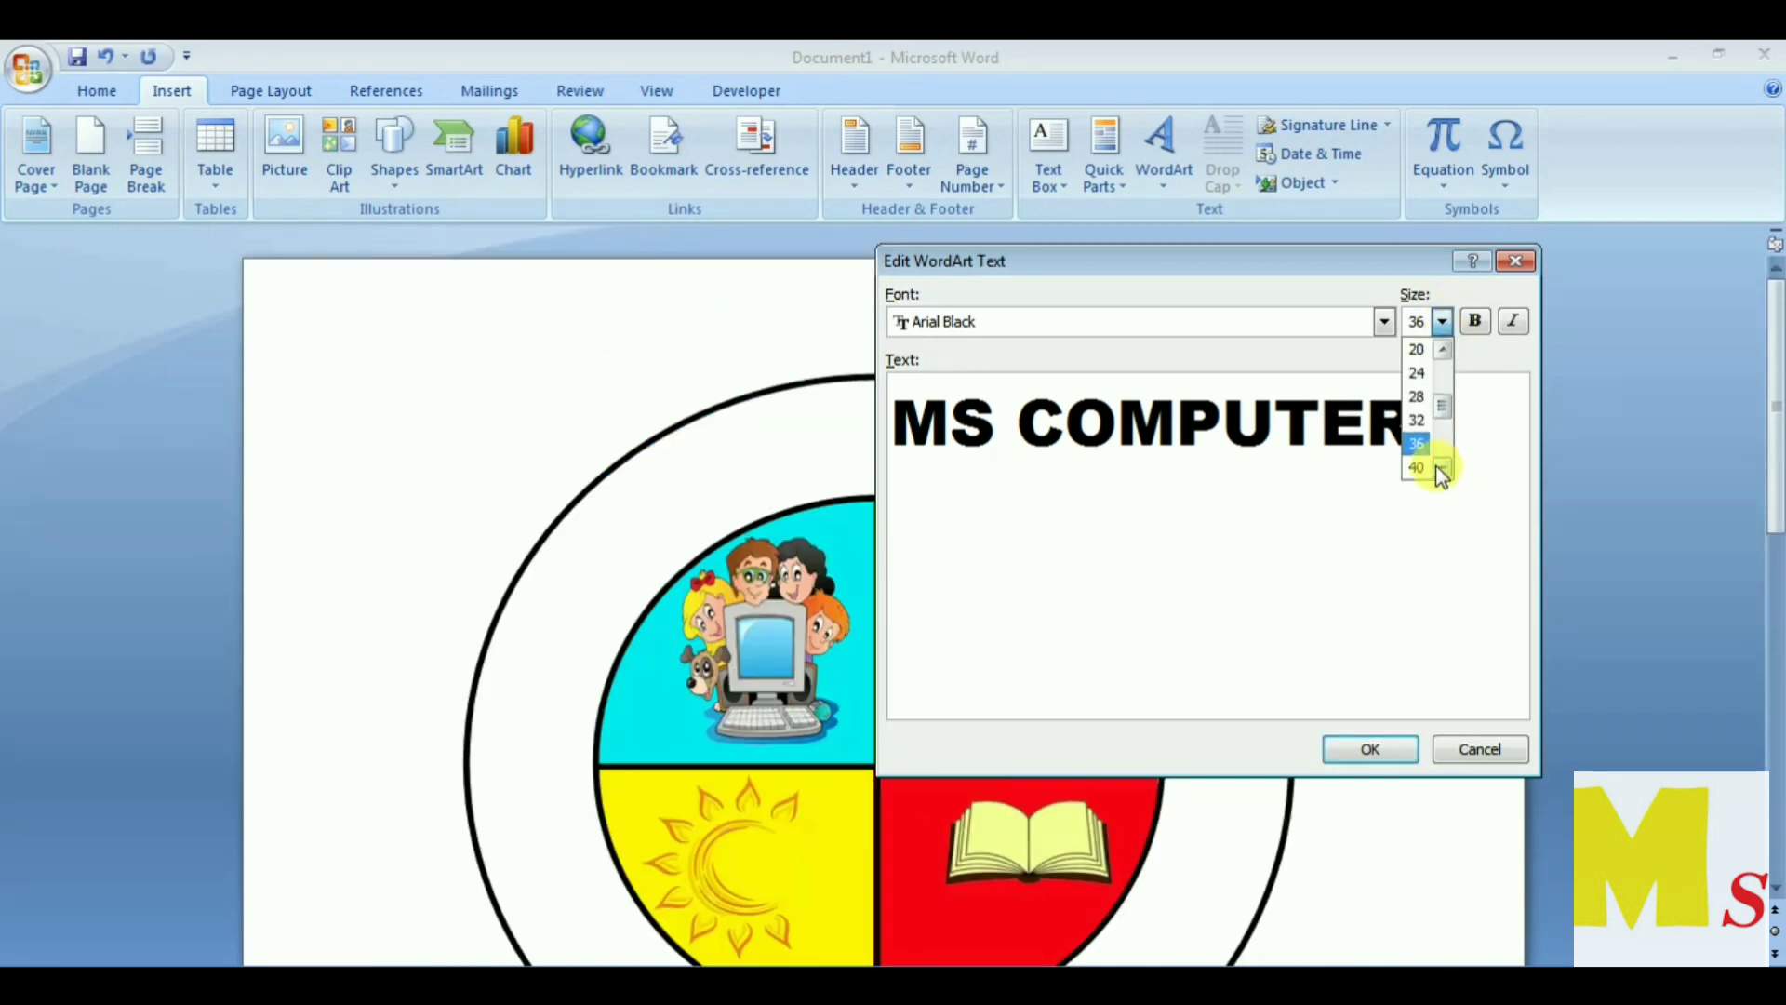
pyautogui.click(1418, 467)
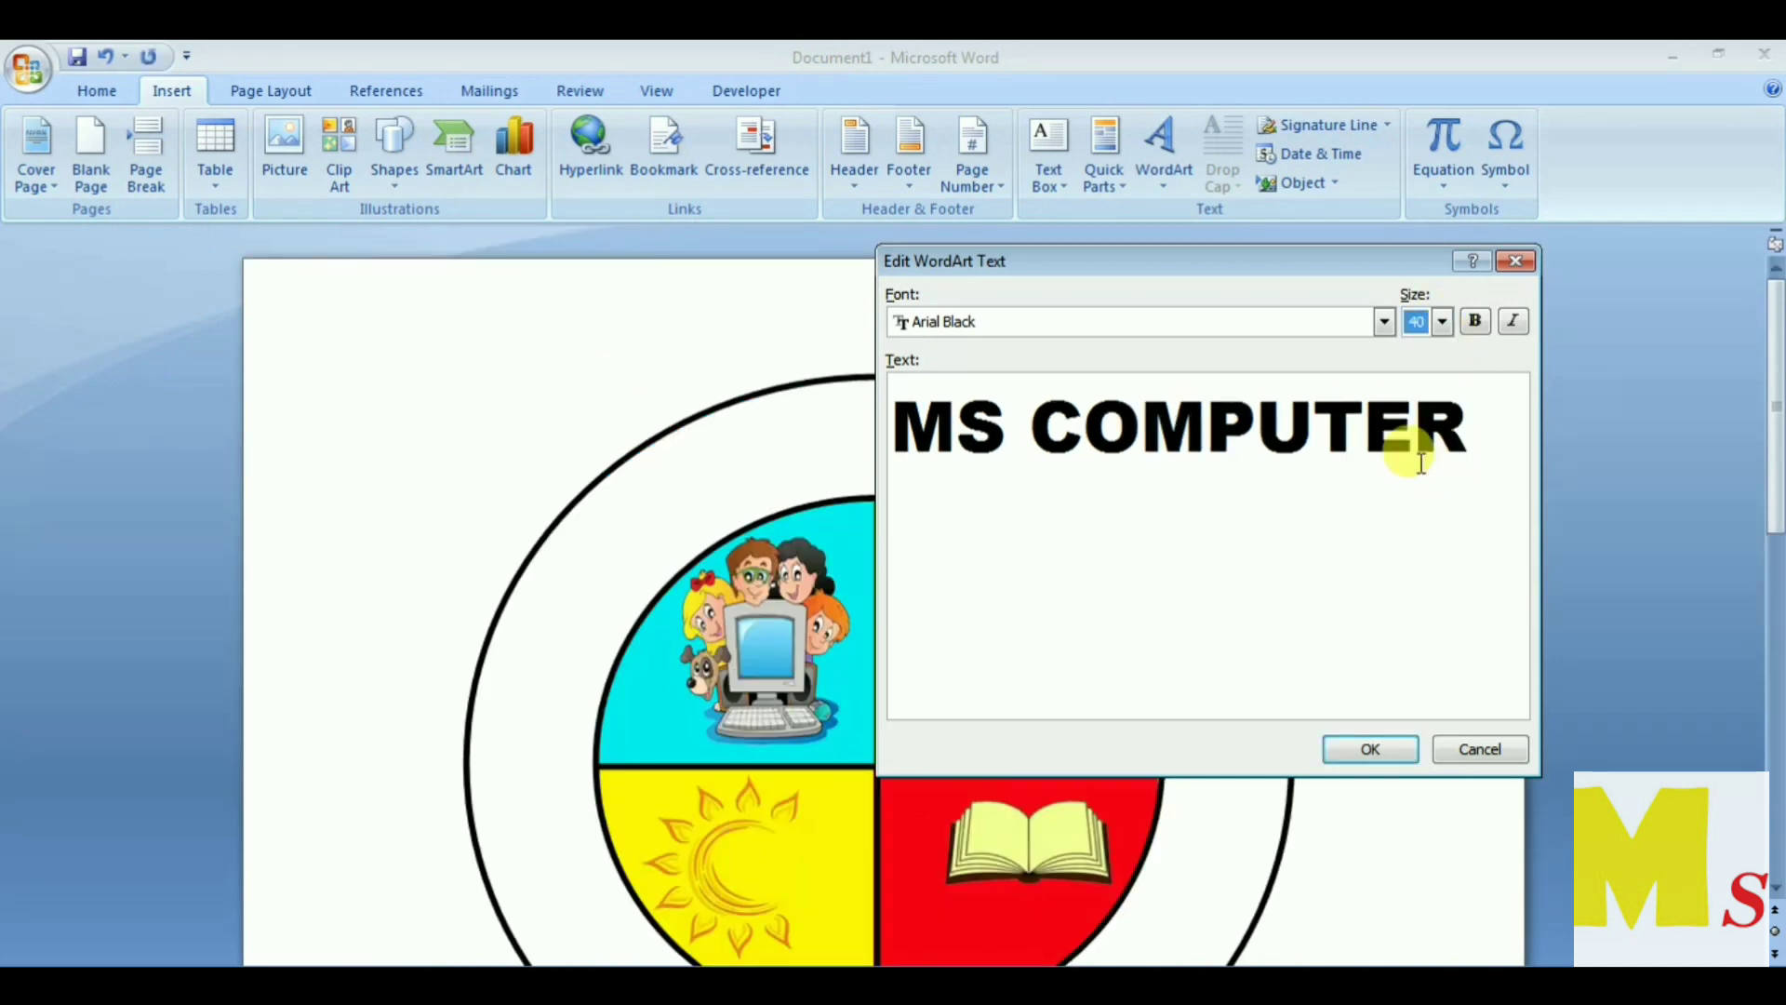
pyautogui.click(1377, 752)
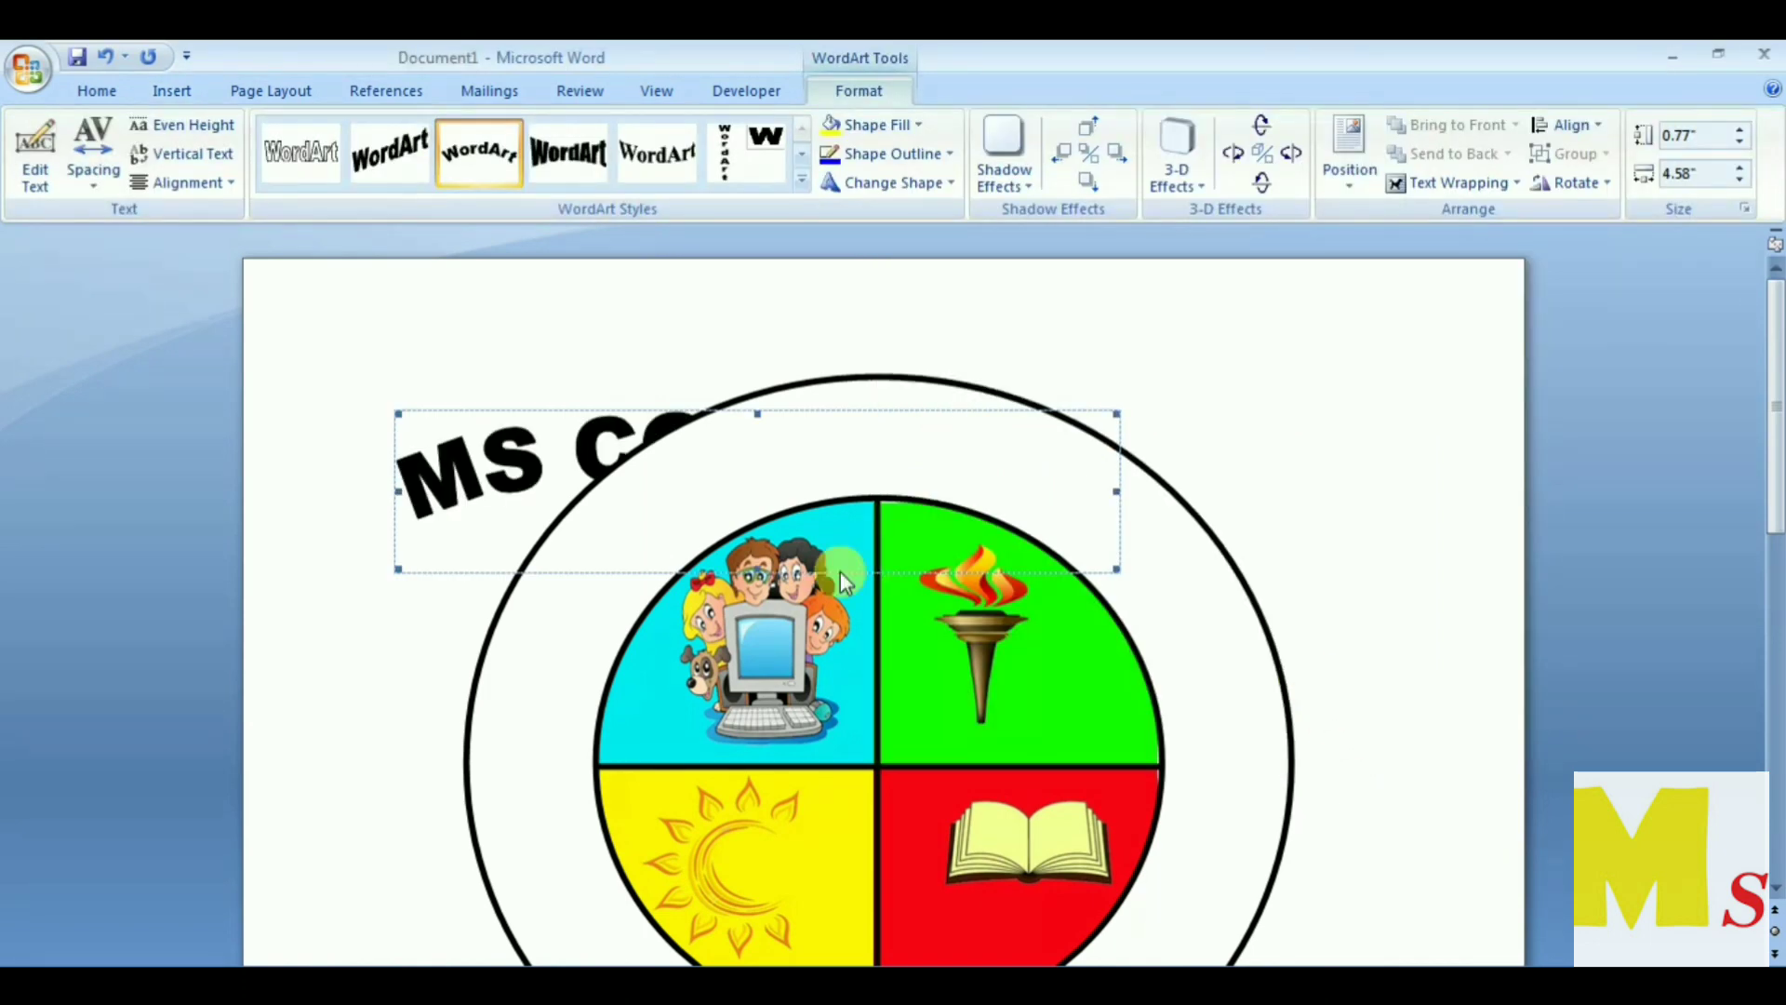
pyautogui.click(1466, 182)
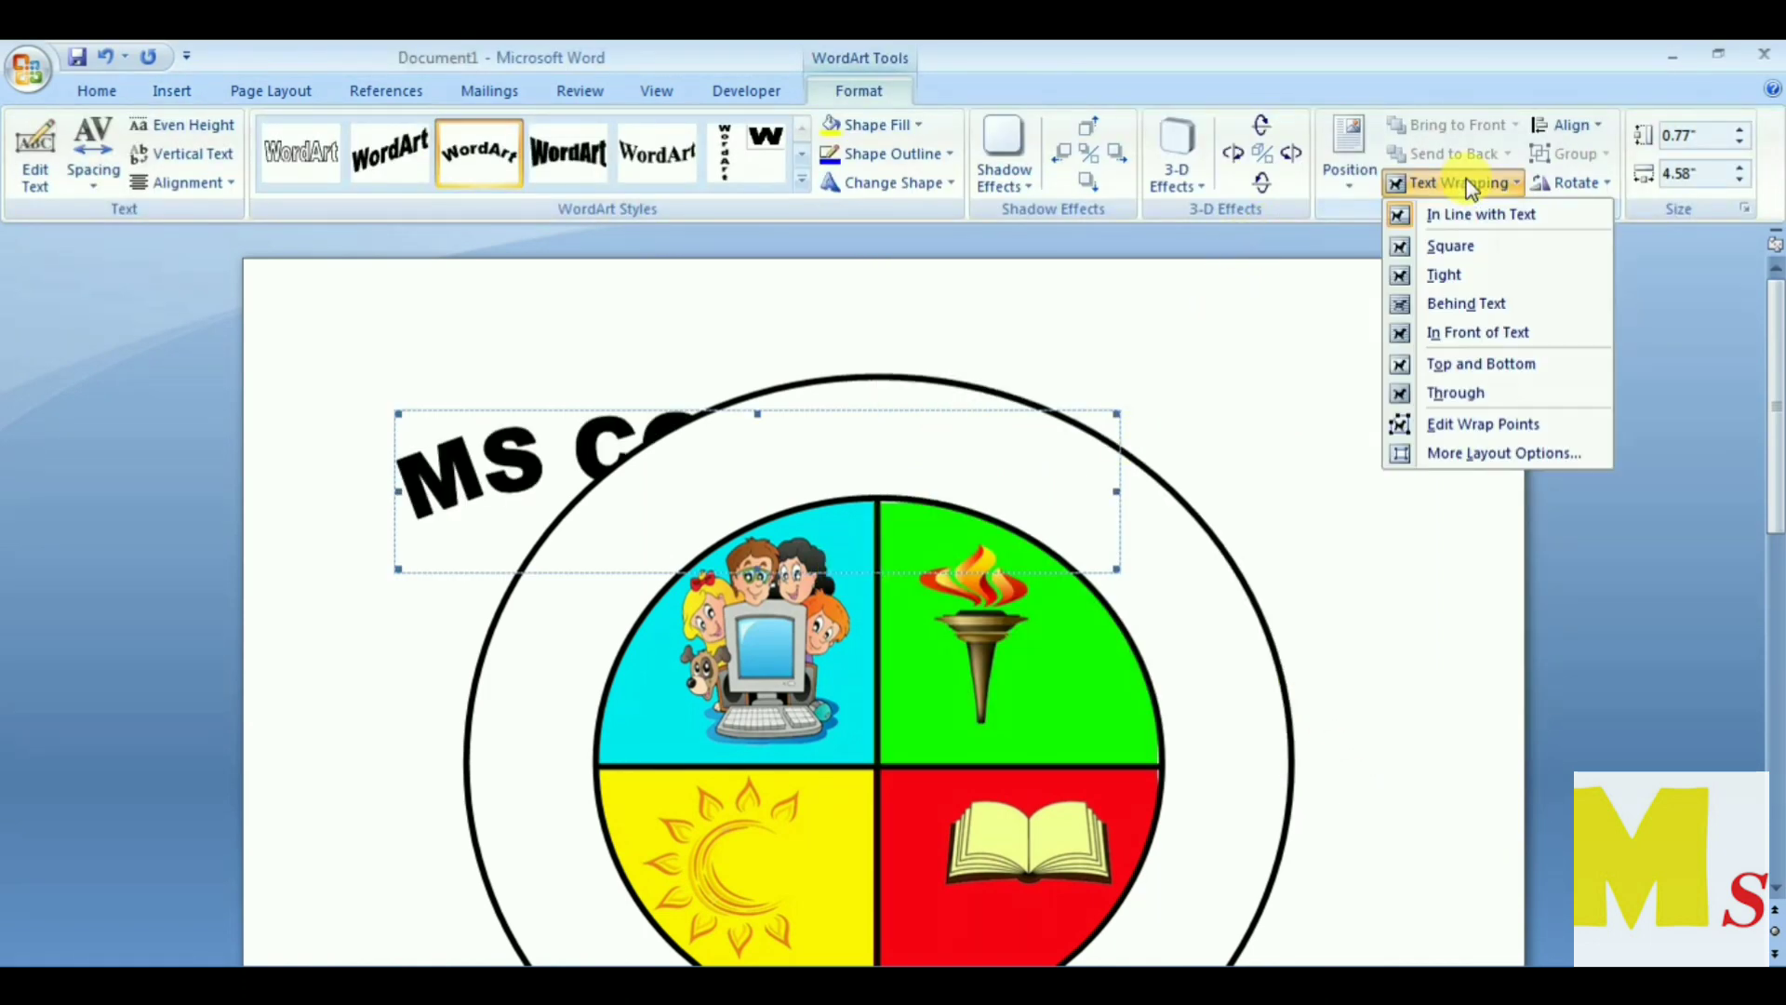
# Step: Bring the MS COMPUTER WordArt in front and stretch it to 2.84" by 4.12" along the ring
pyautogui.click(1502, 332)
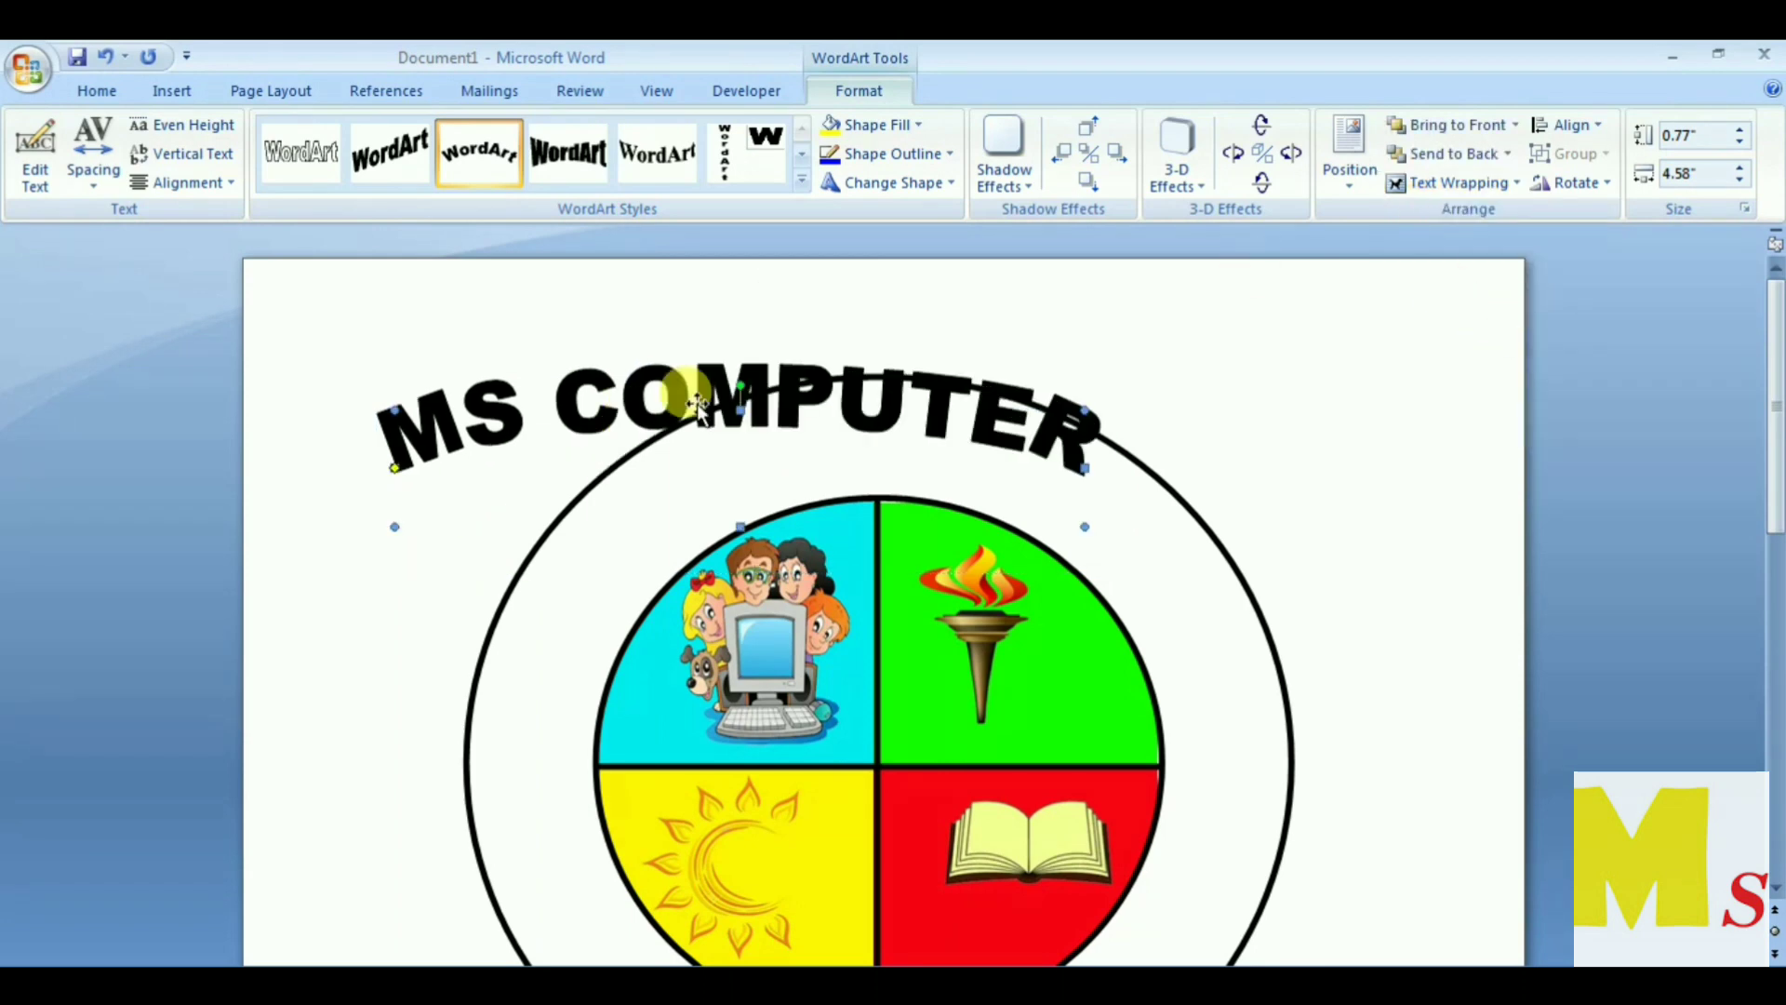
pyautogui.moveTo(697, 402); pyautogui.dragTo(811, 455)
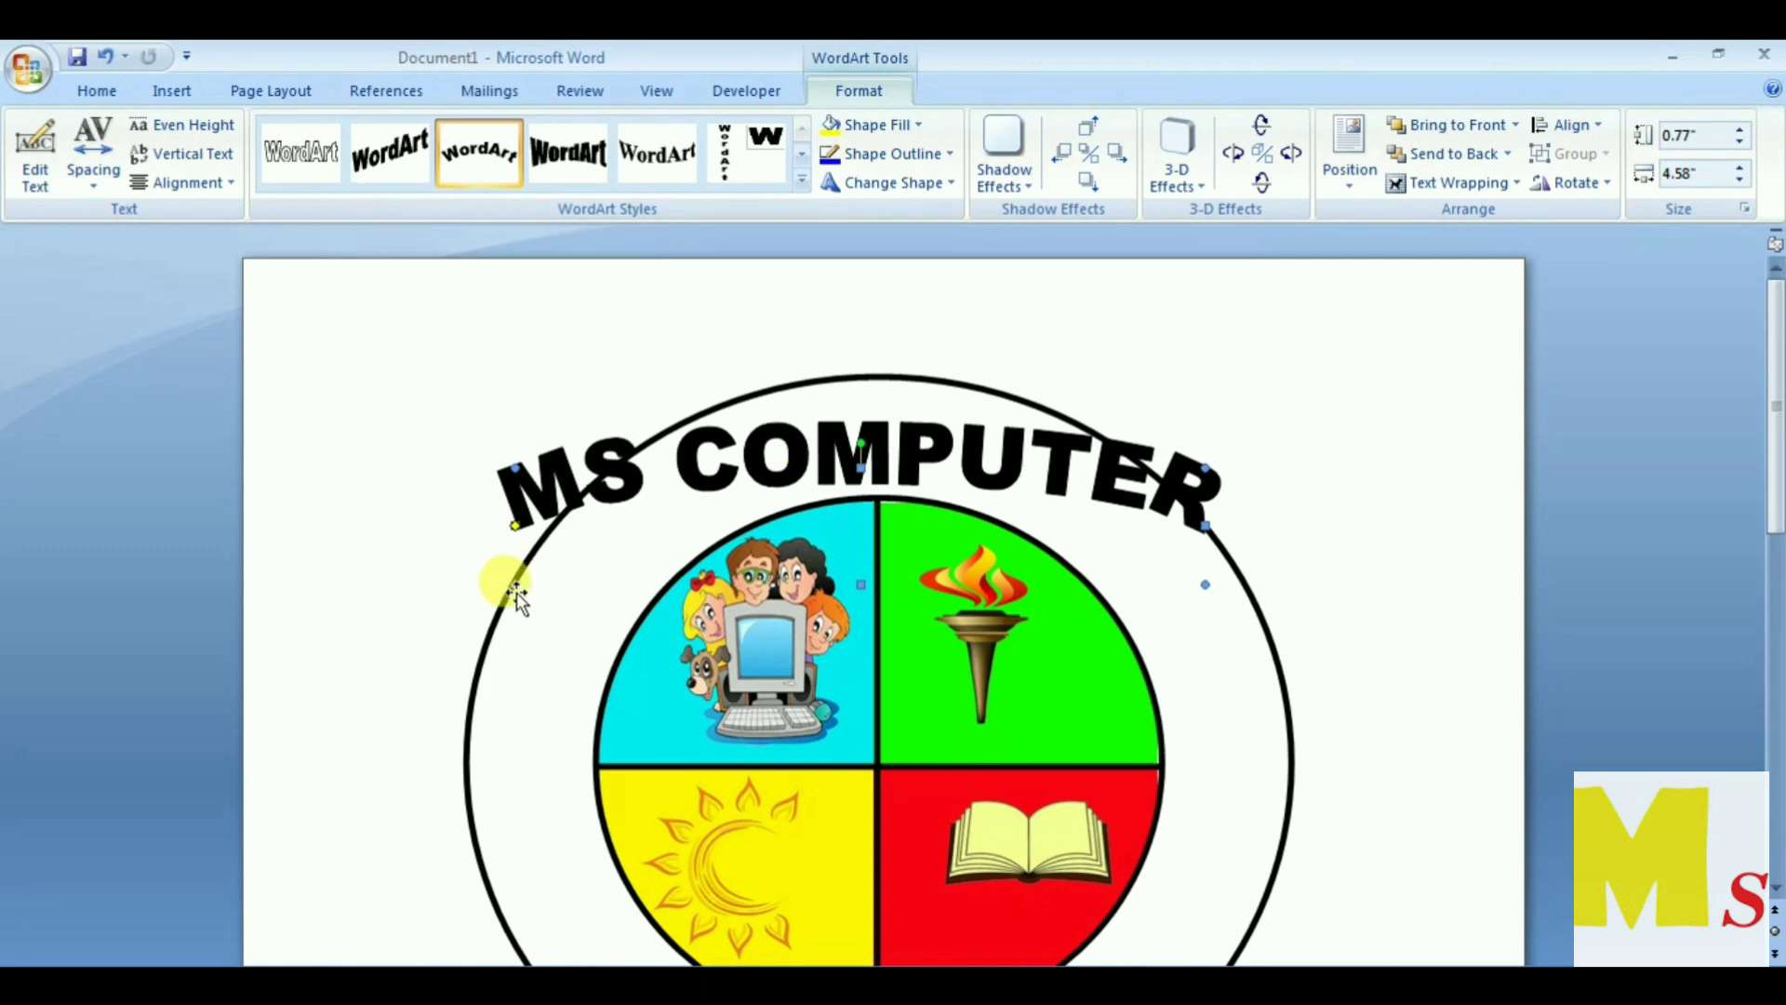
pyautogui.moveTo(513, 581)
pyautogui.mouseDown()
pyautogui.moveTo(553, 711)
pyautogui.moveTo(571, 719)
pyautogui.mouseUp()
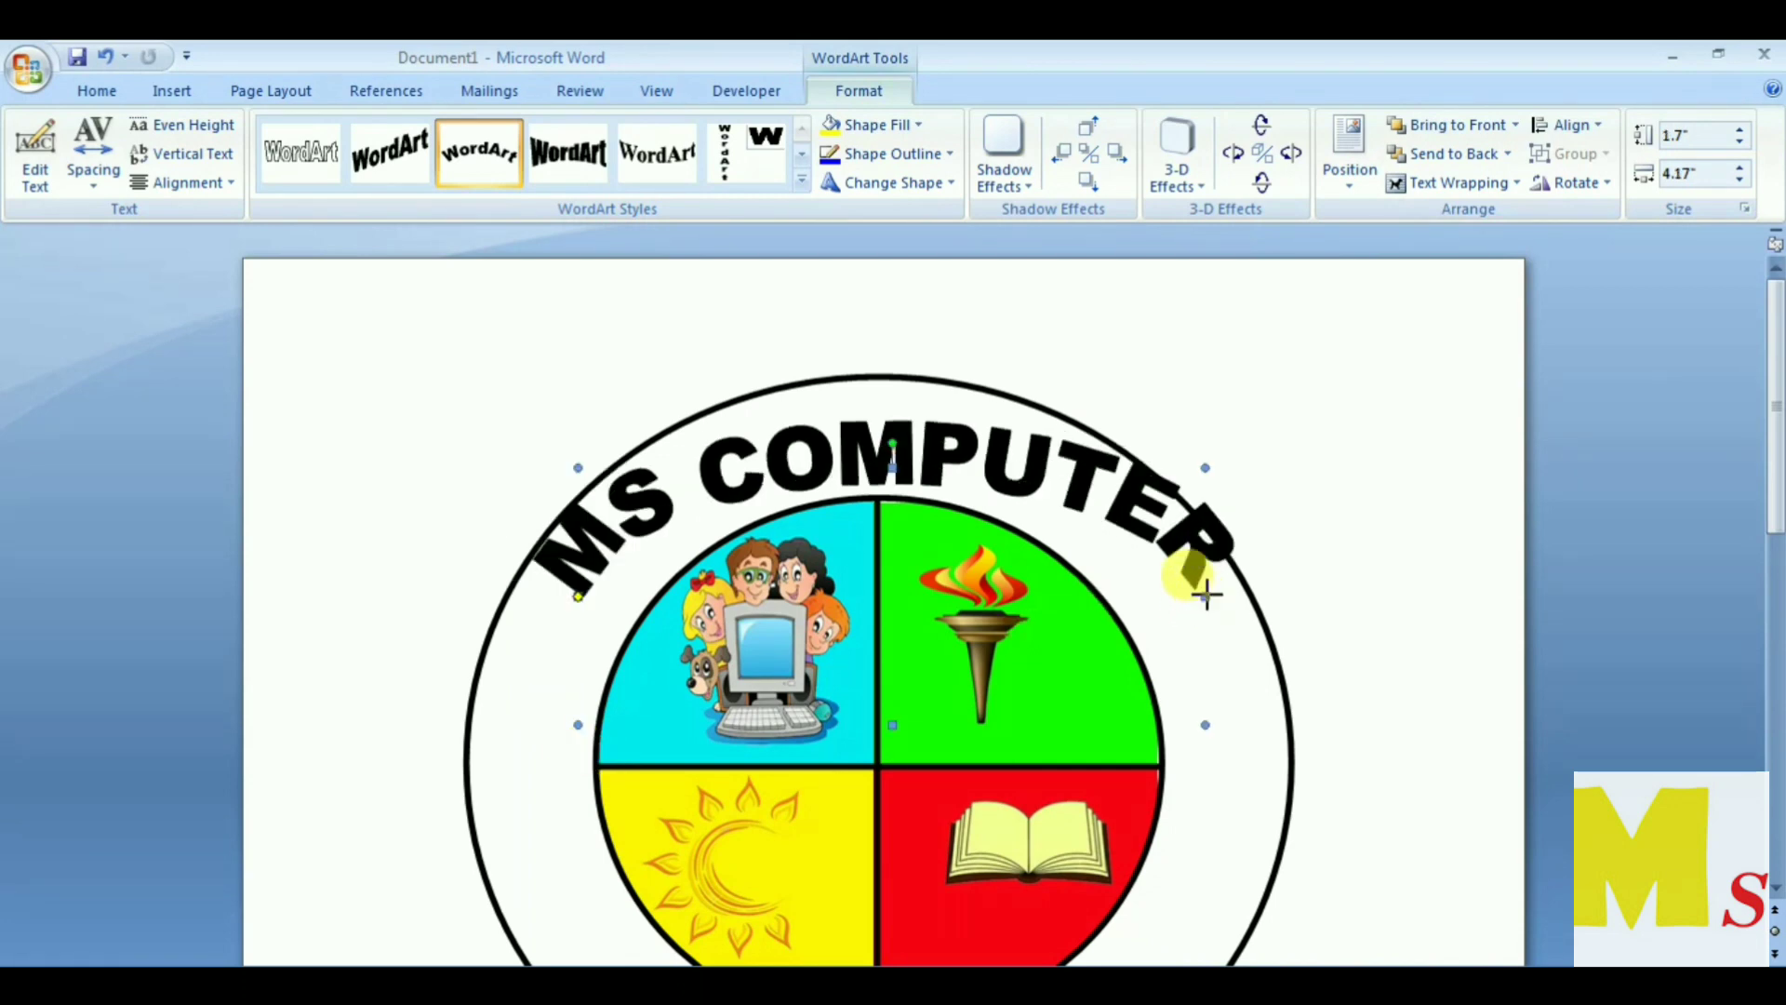
pyautogui.moveTo(1203, 603)
pyautogui.mouseDown()
pyautogui.moveTo(1171, 631)
pyautogui.moveTo(1151, 596)
pyautogui.mouseUp()
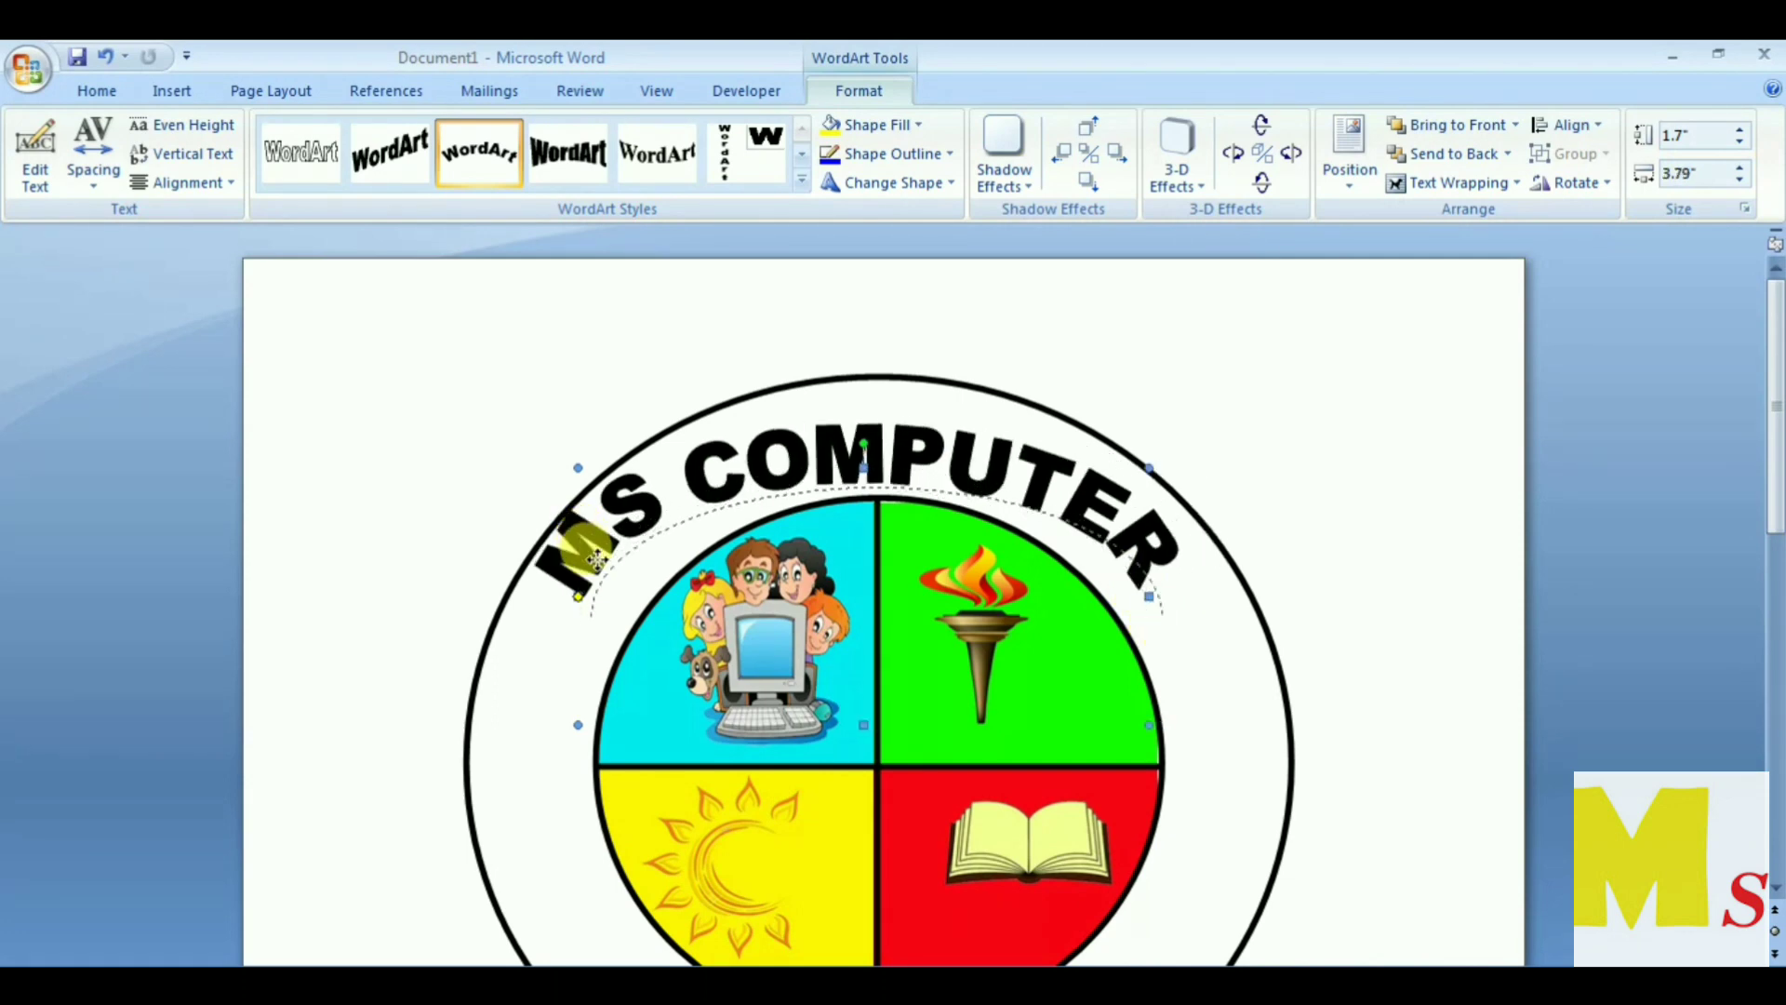
pyautogui.moveTo(592, 541); pyautogui.dragTo(605, 550)
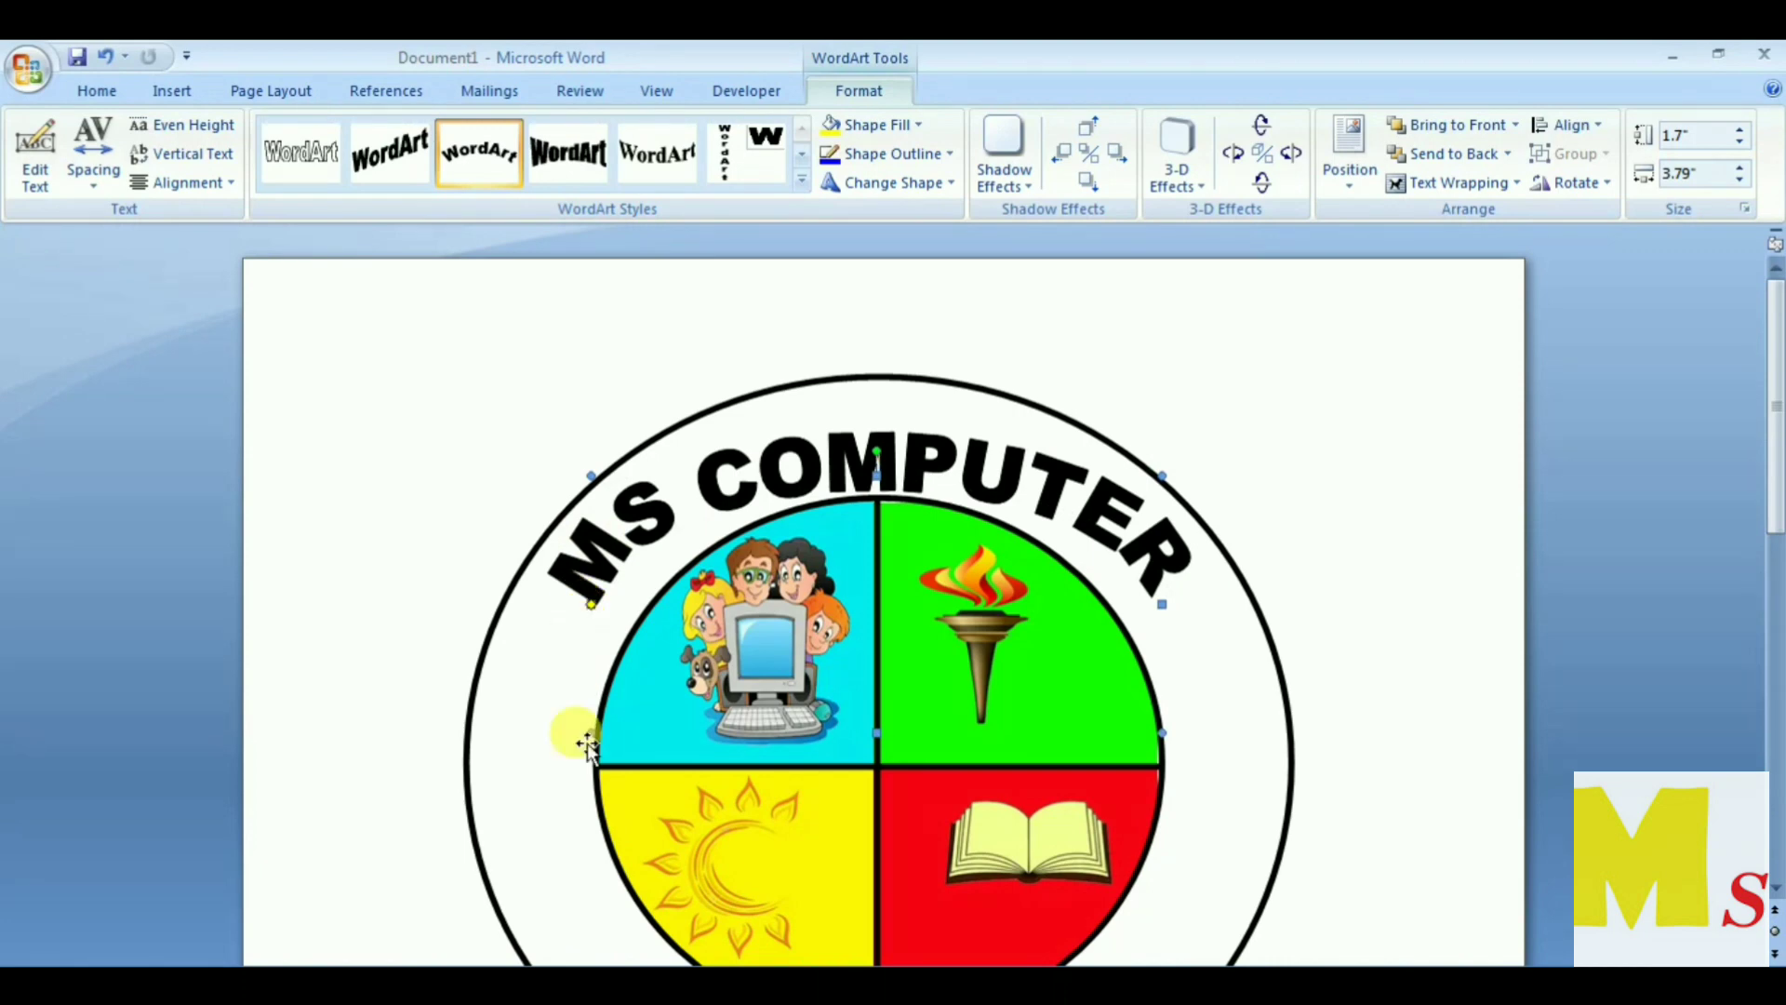
pyautogui.moveTo(592, 733); pyautogui.dragTo(600, 768)
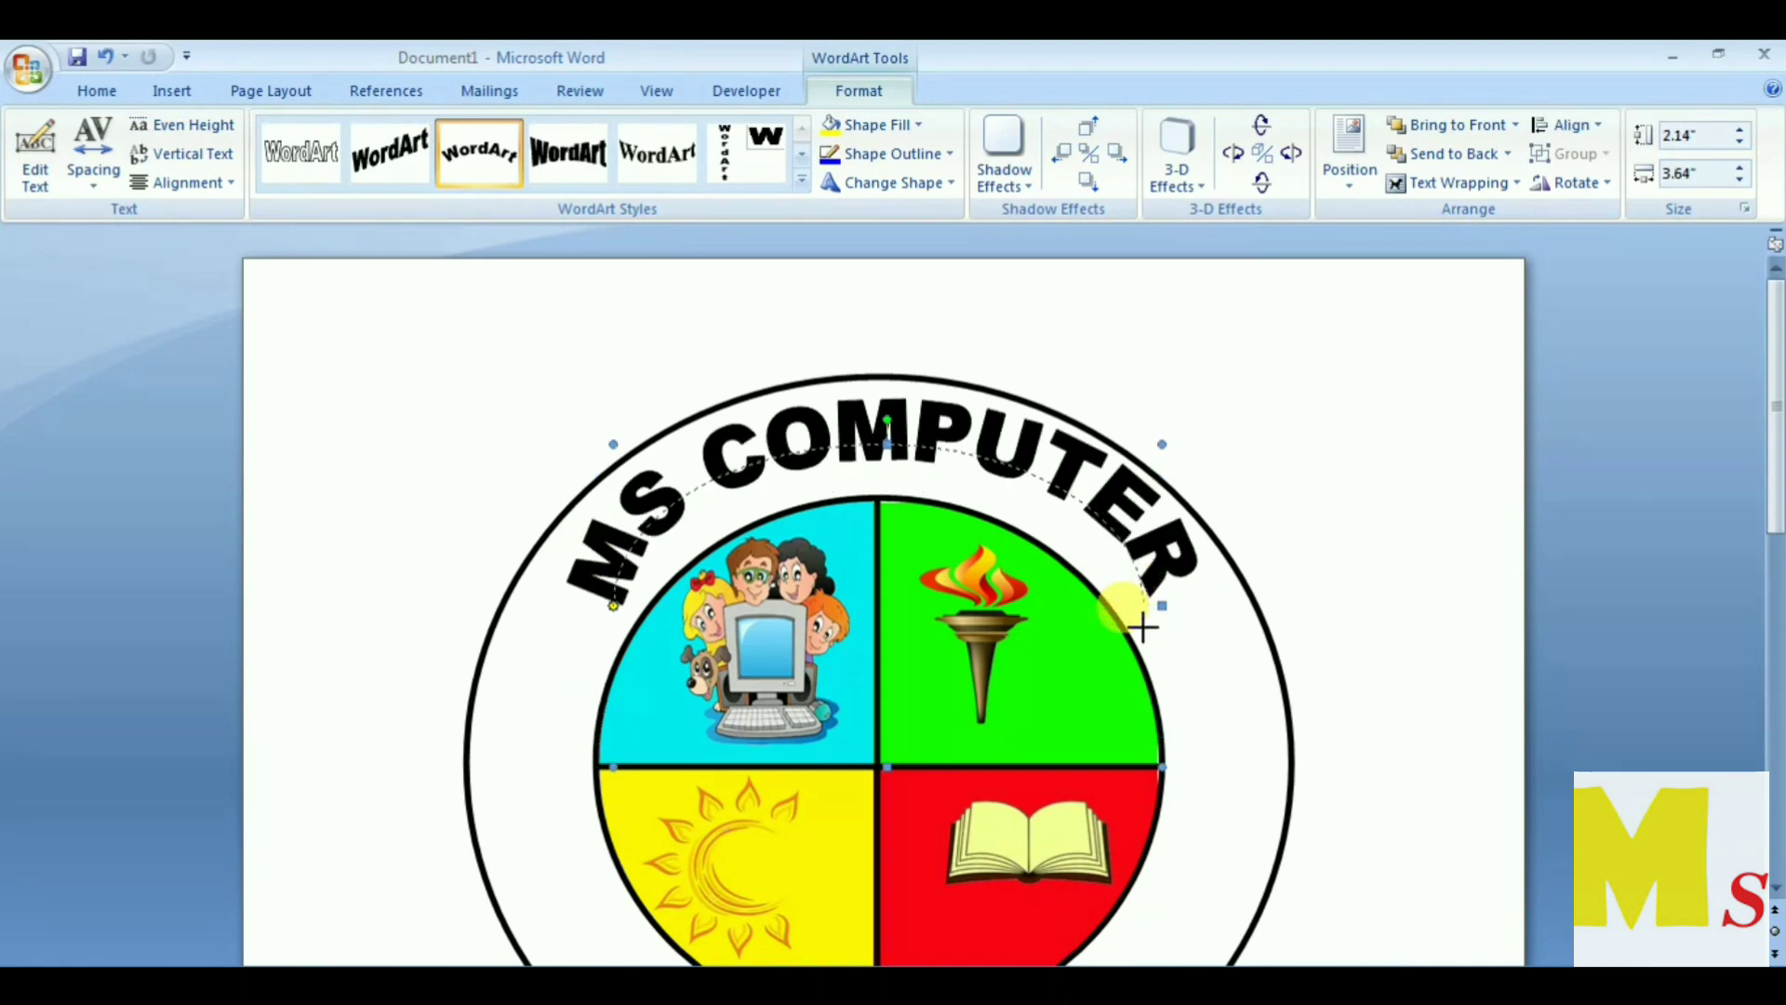
pyautogui.moveTo(1162, 602); pyautogui.dragTo(1178, 656)
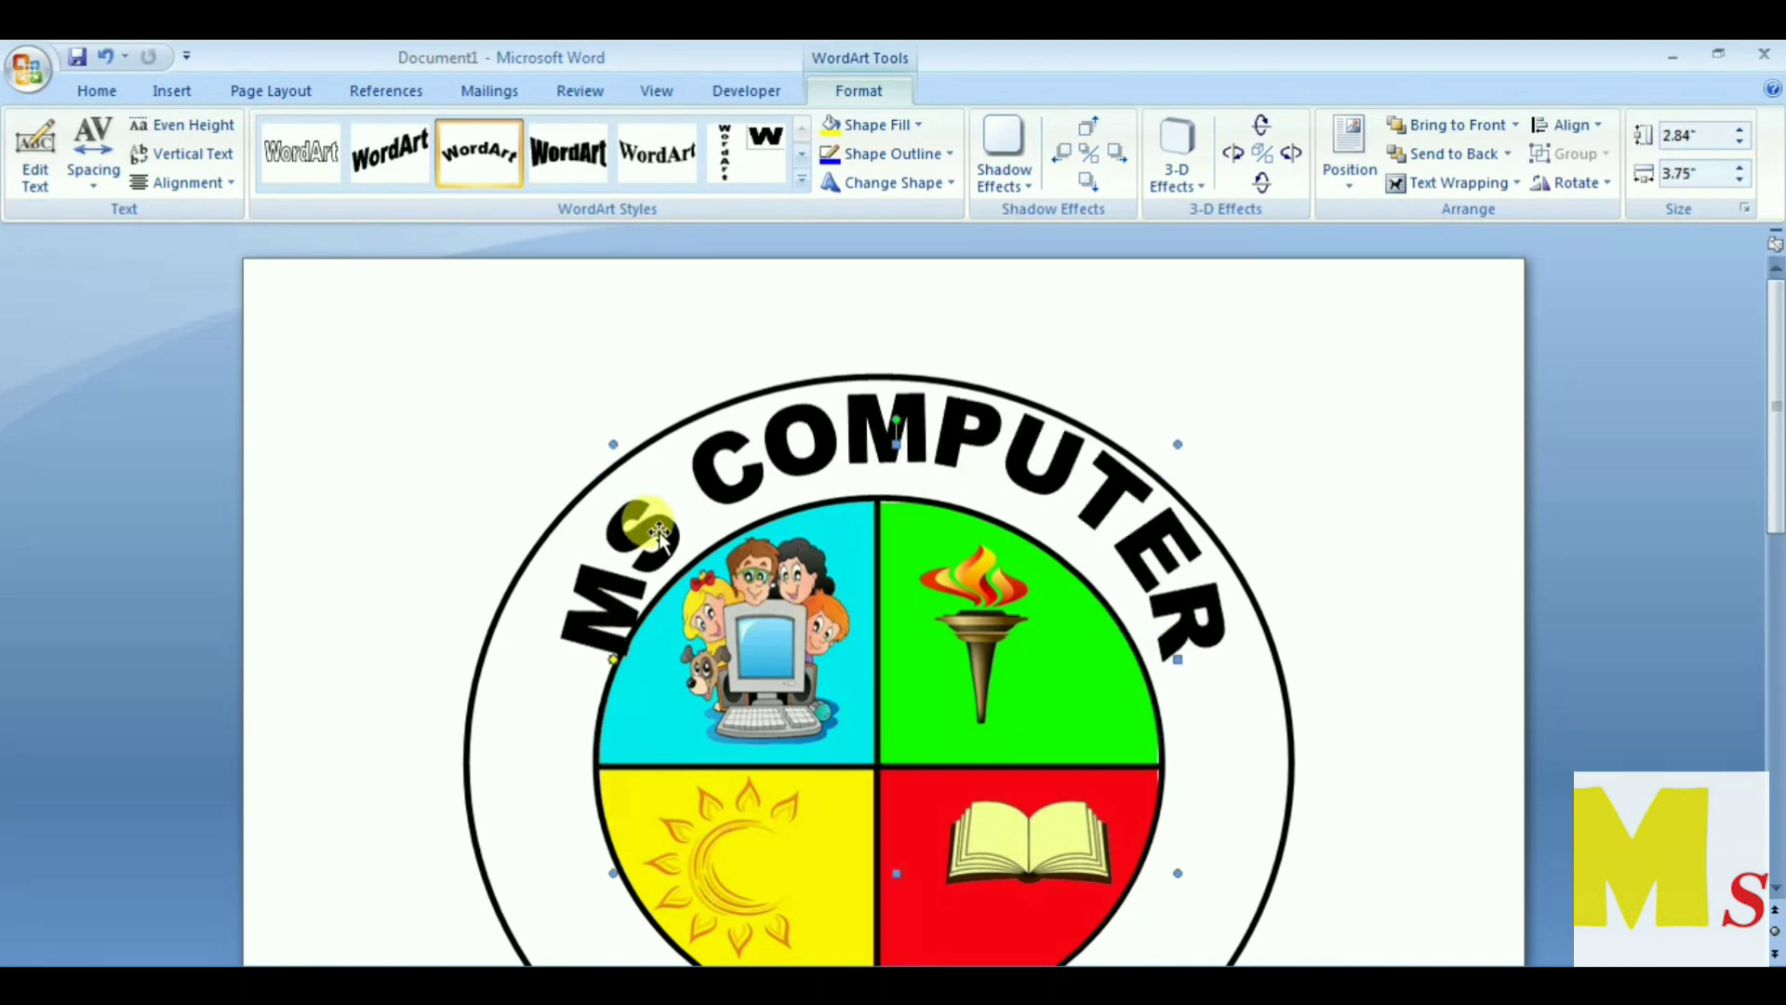
pyautogui.moveTo(1177, 659); pyautogui.dragTo(1181, 655)
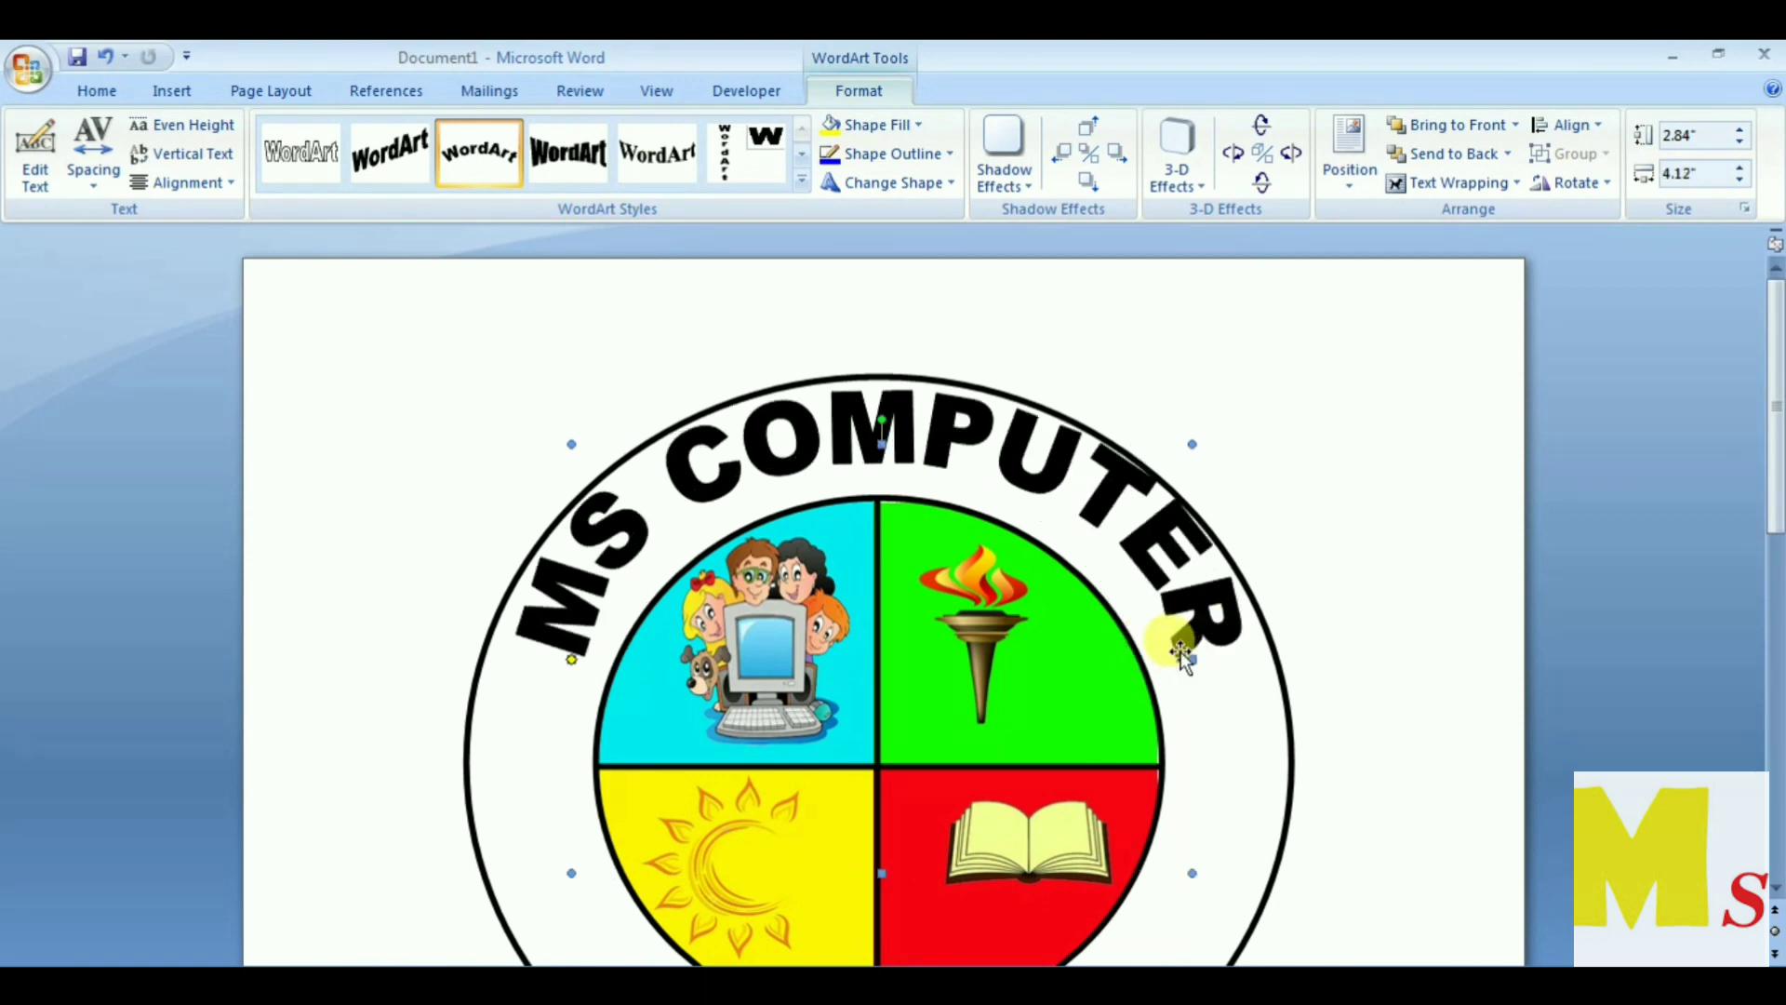
pyautogui.moveTo(944, 445); pyautogui.dragTo(929, 477)
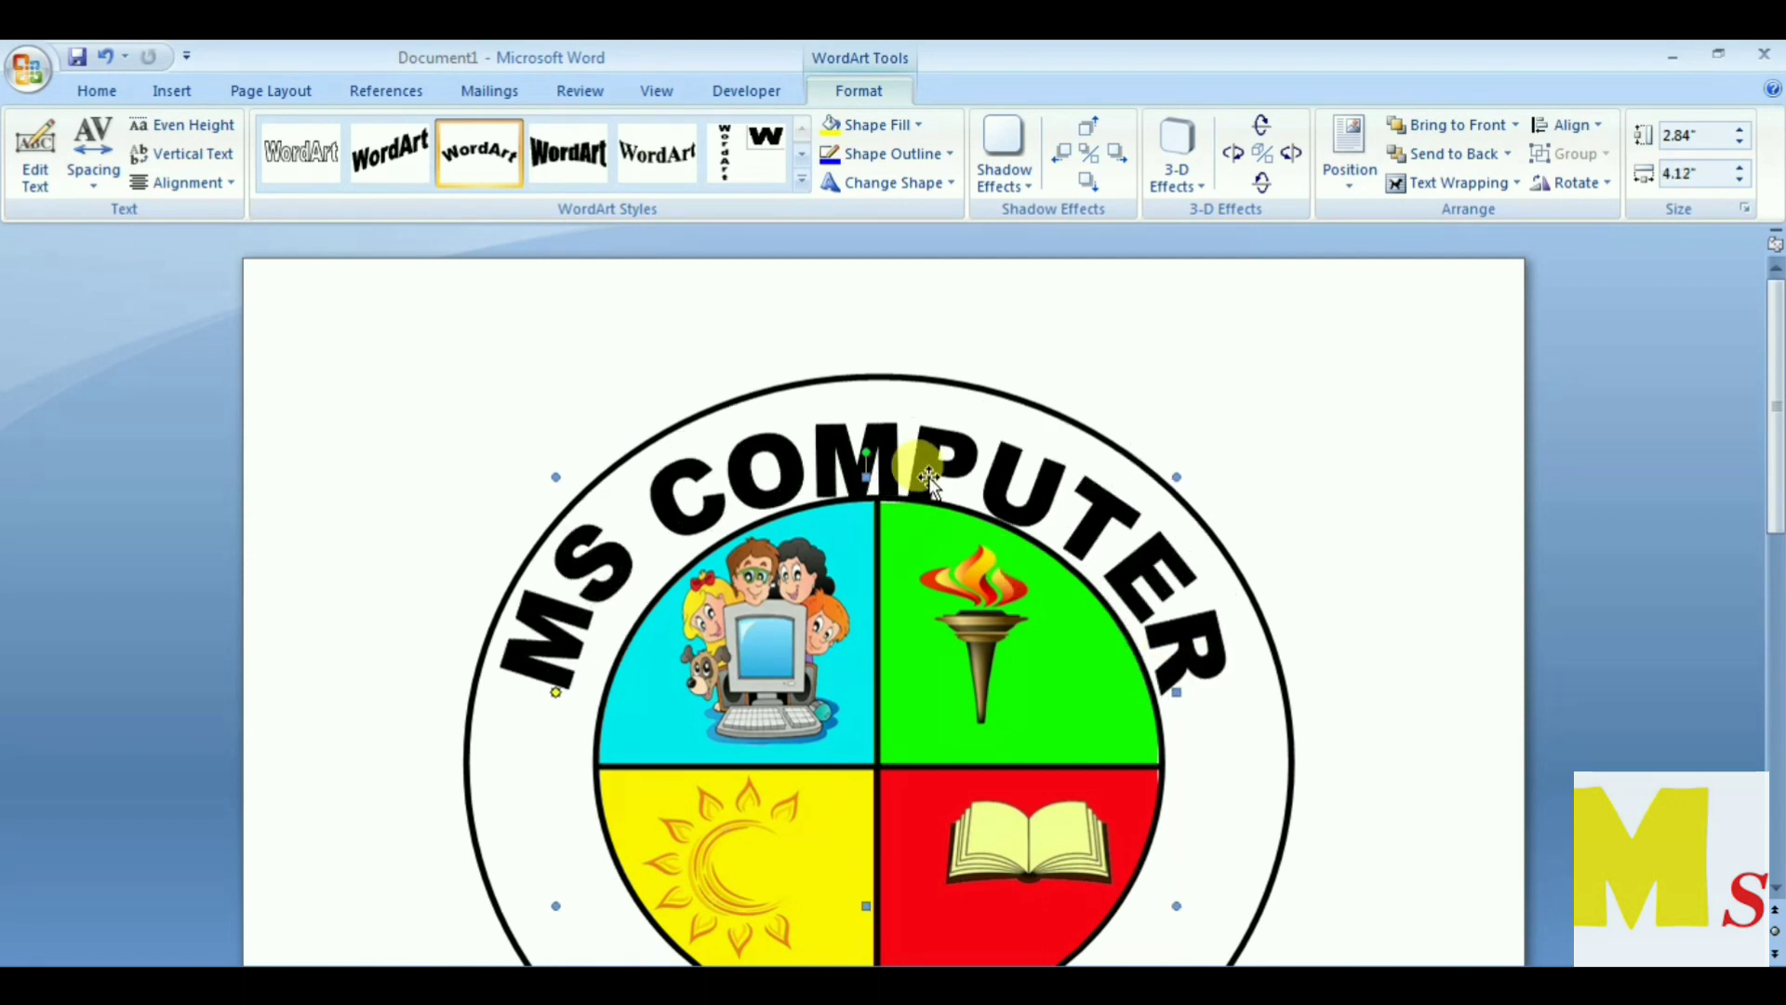
pyautogui.hotkey('ctrl', 'z')
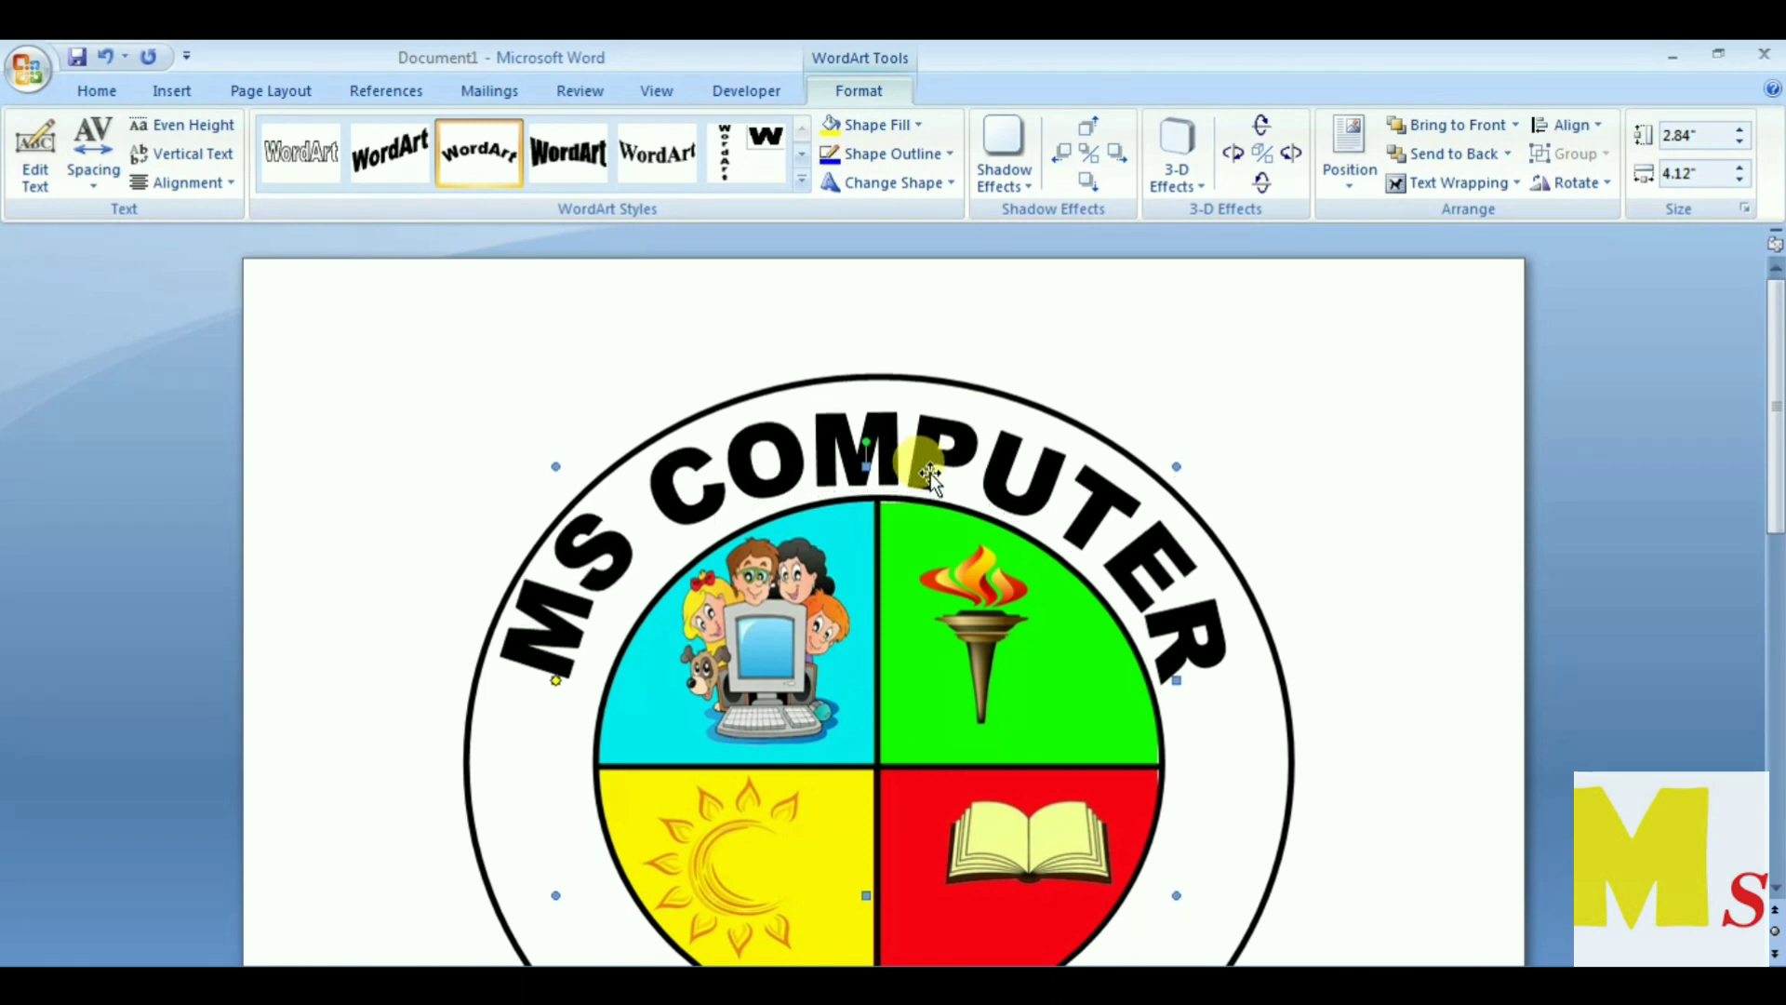
pyautogui.click(1265, 483)
# Step: Insert an arched WordArt reading CLASSES in 40 pt Arial Black
pyautogui.scroll(-3, 1229, 516)
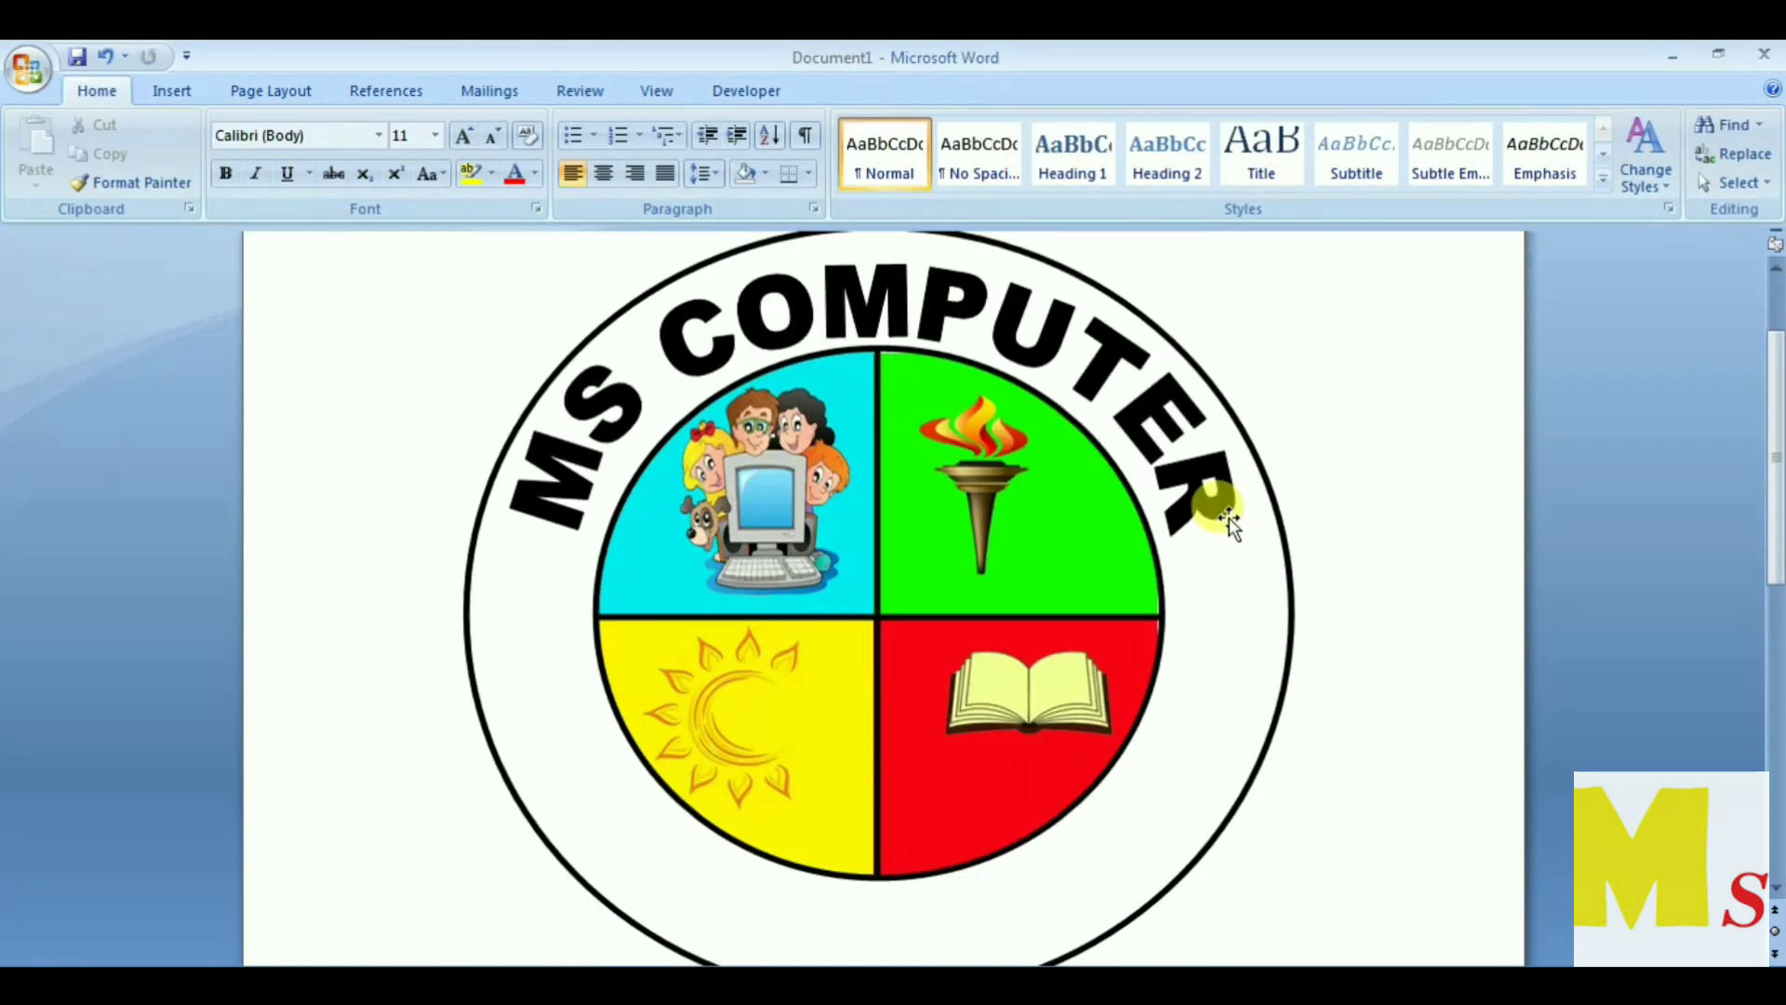
pyautogui.click(203, 91)
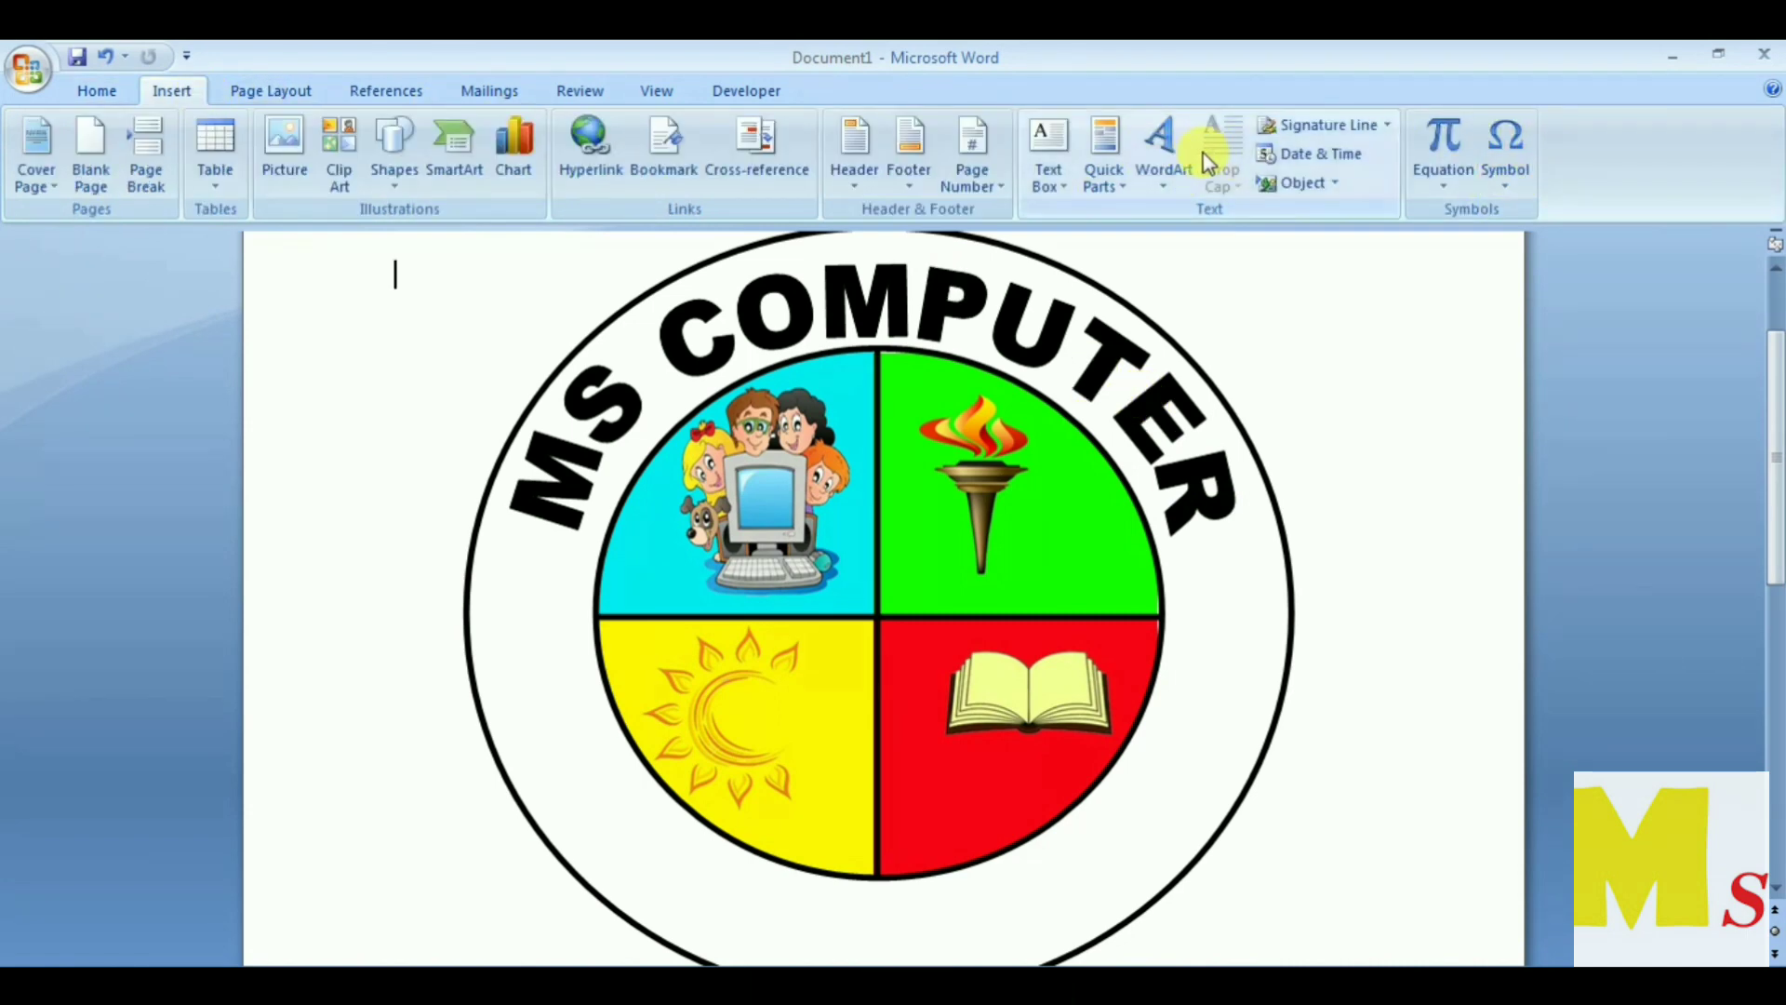
pyautogui.click(1174, 154)
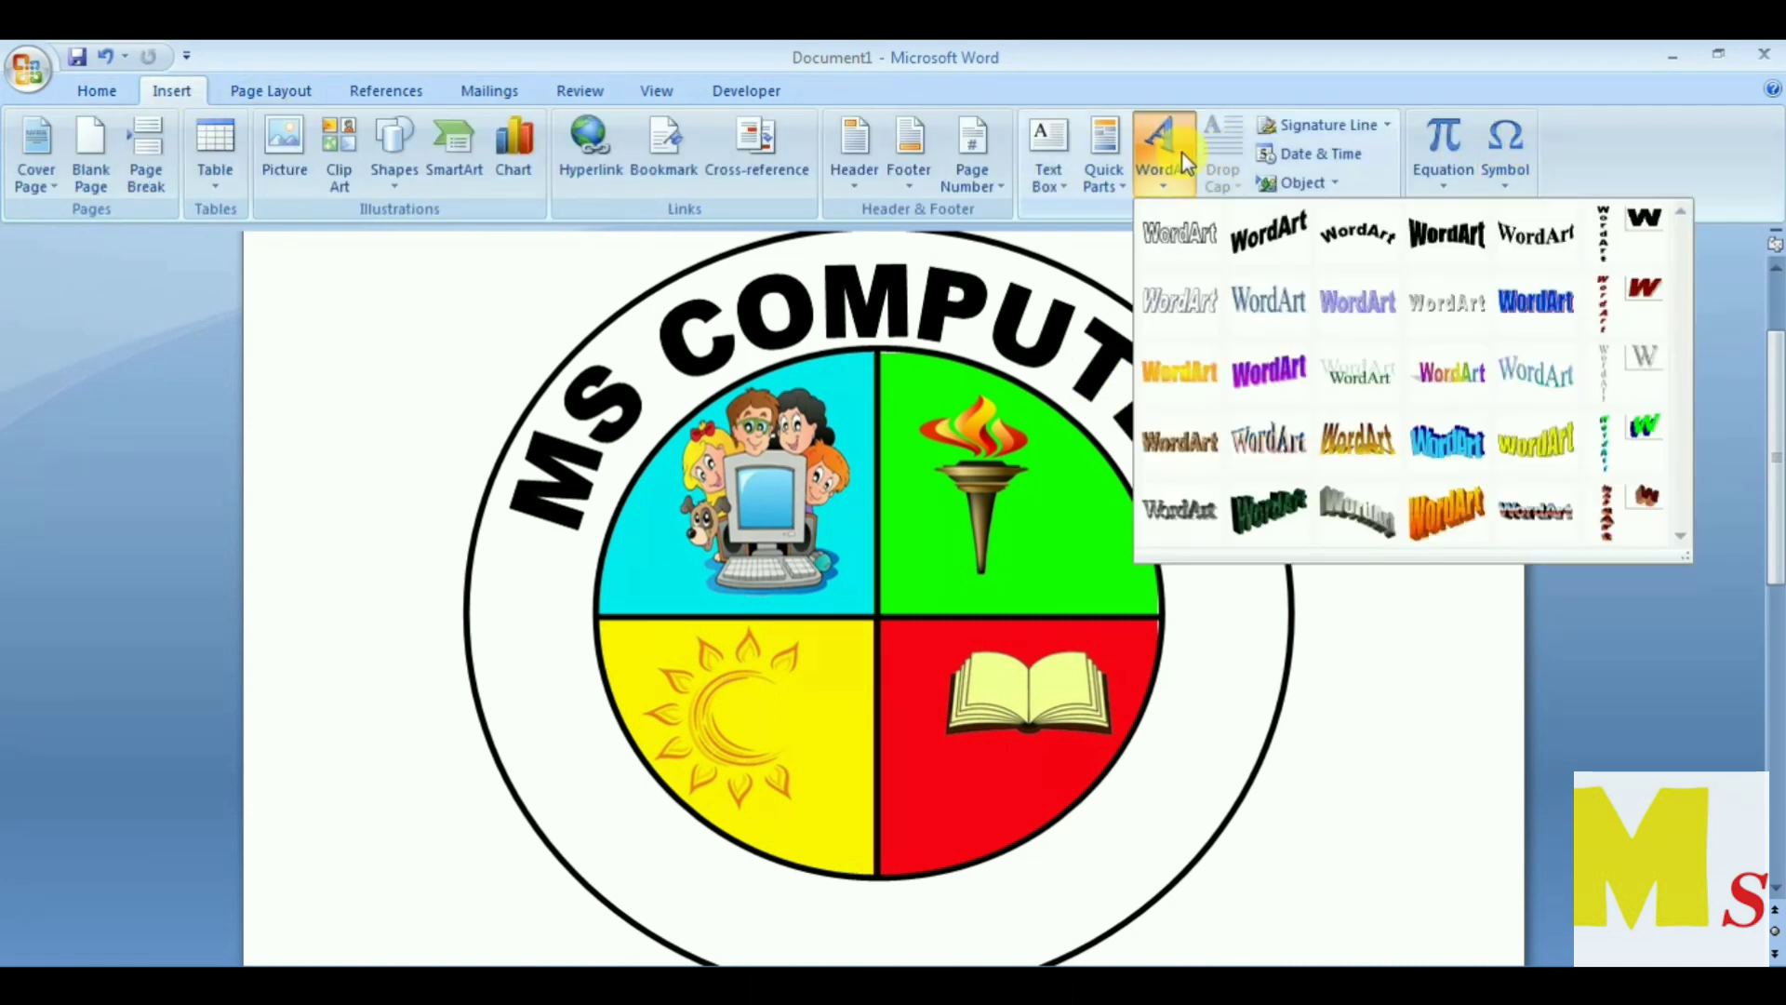
pyautogui.click(1358, 234)
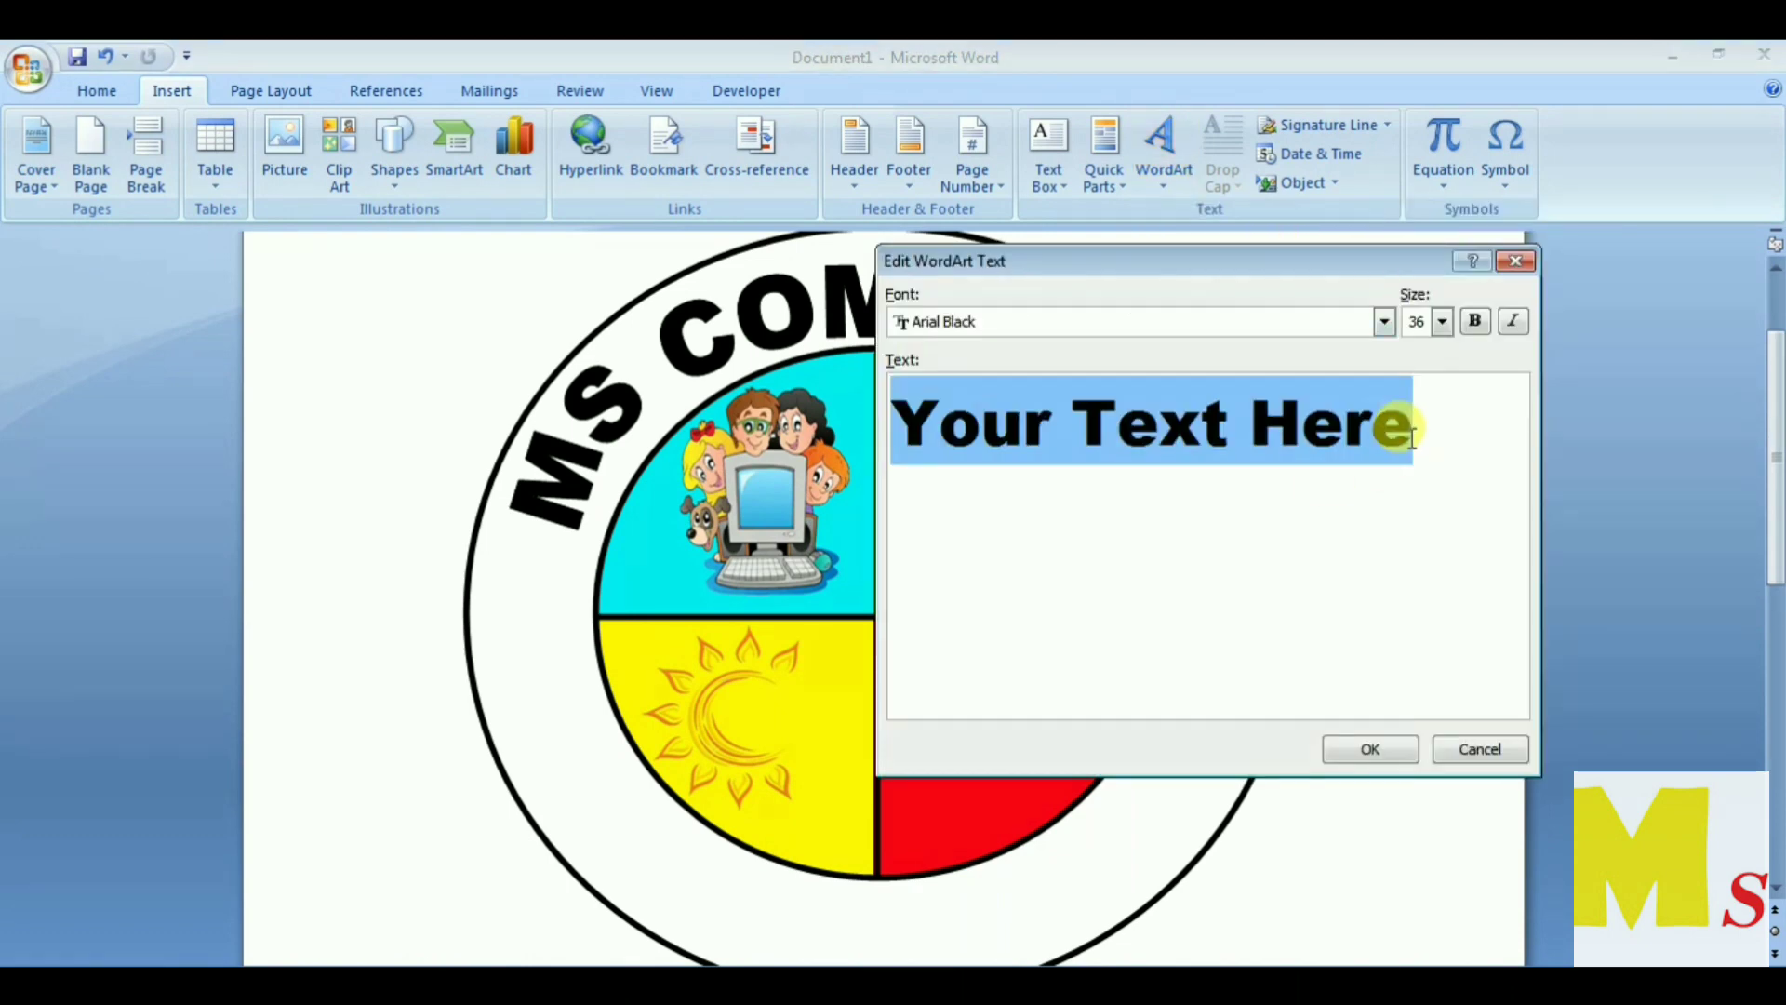
pyautogui.press('Delete')
pyautogui.write('C')
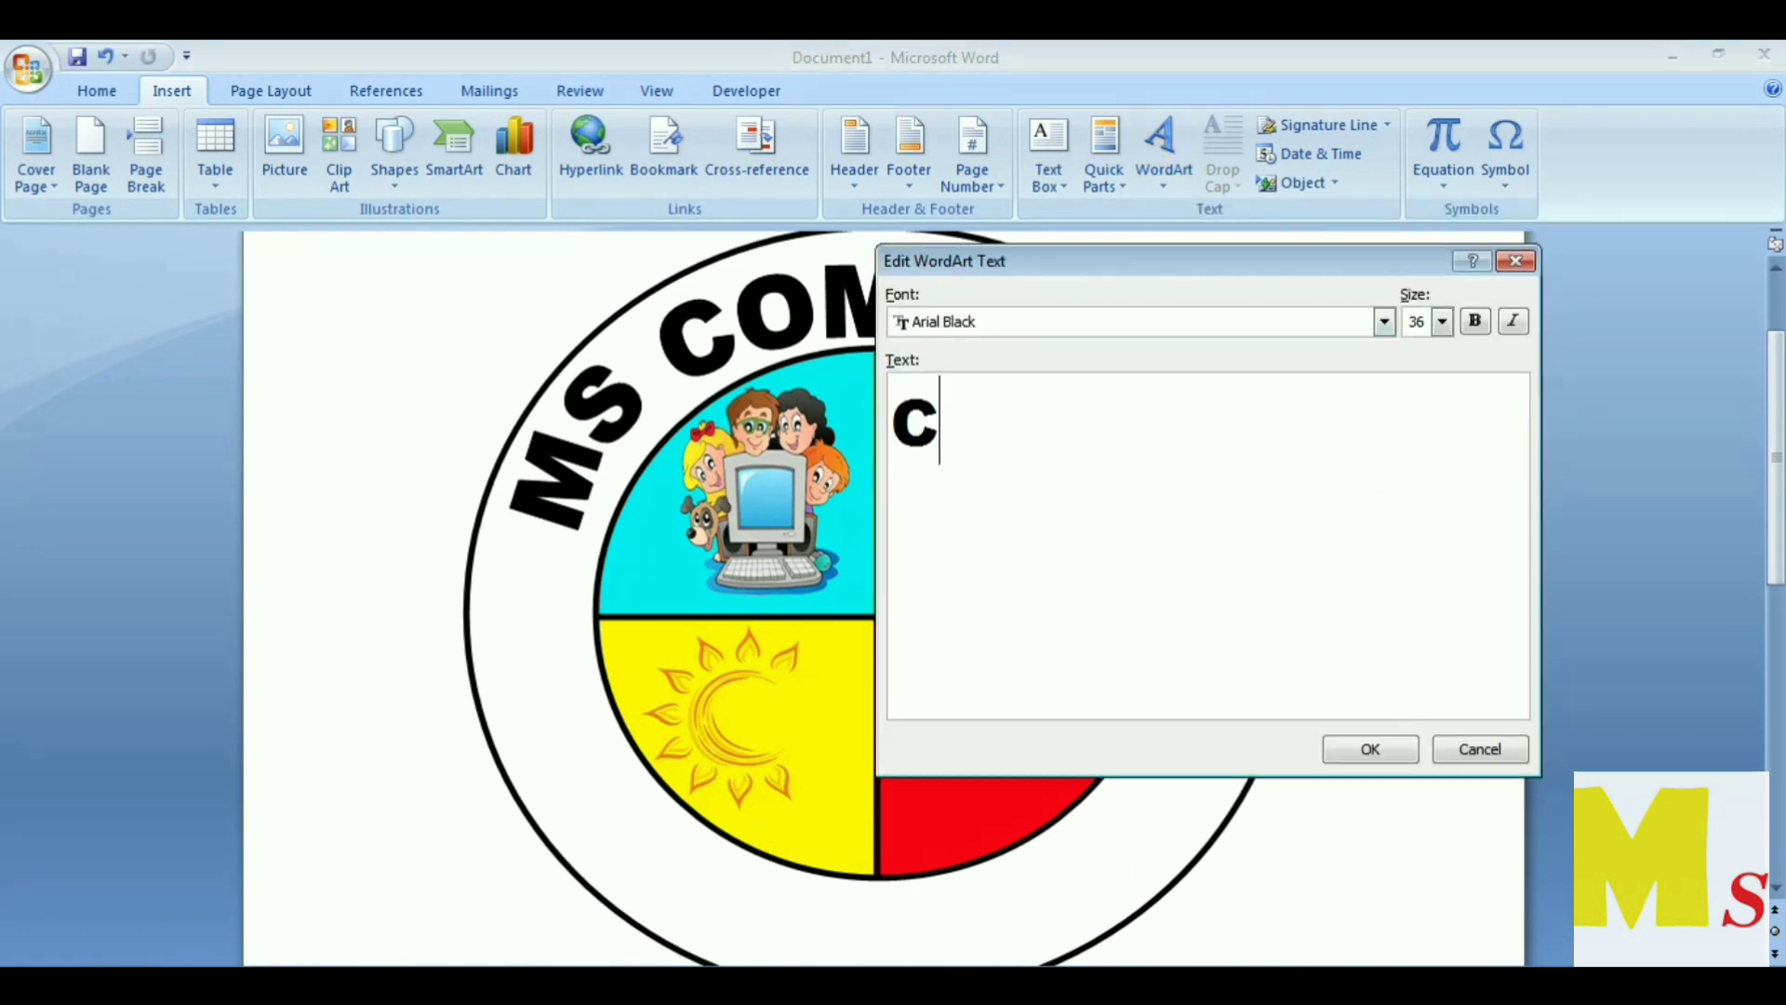
pyautogui.write('LASSE')
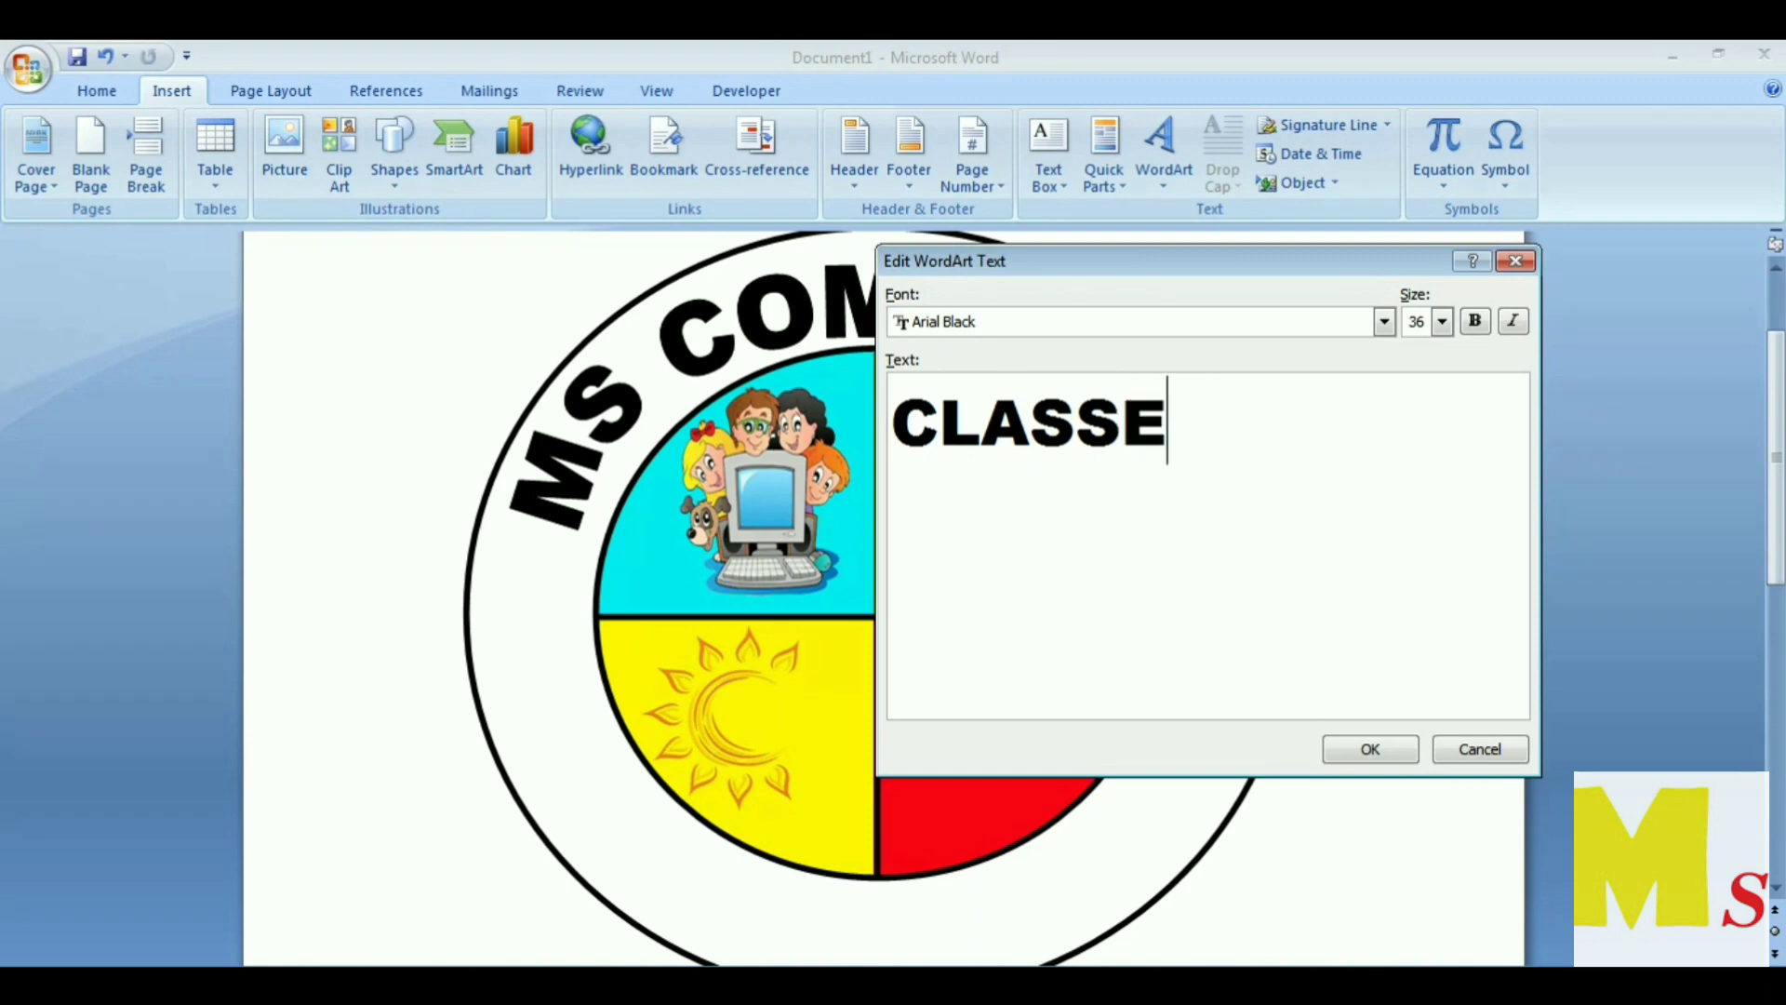
pyautogui.write('S')
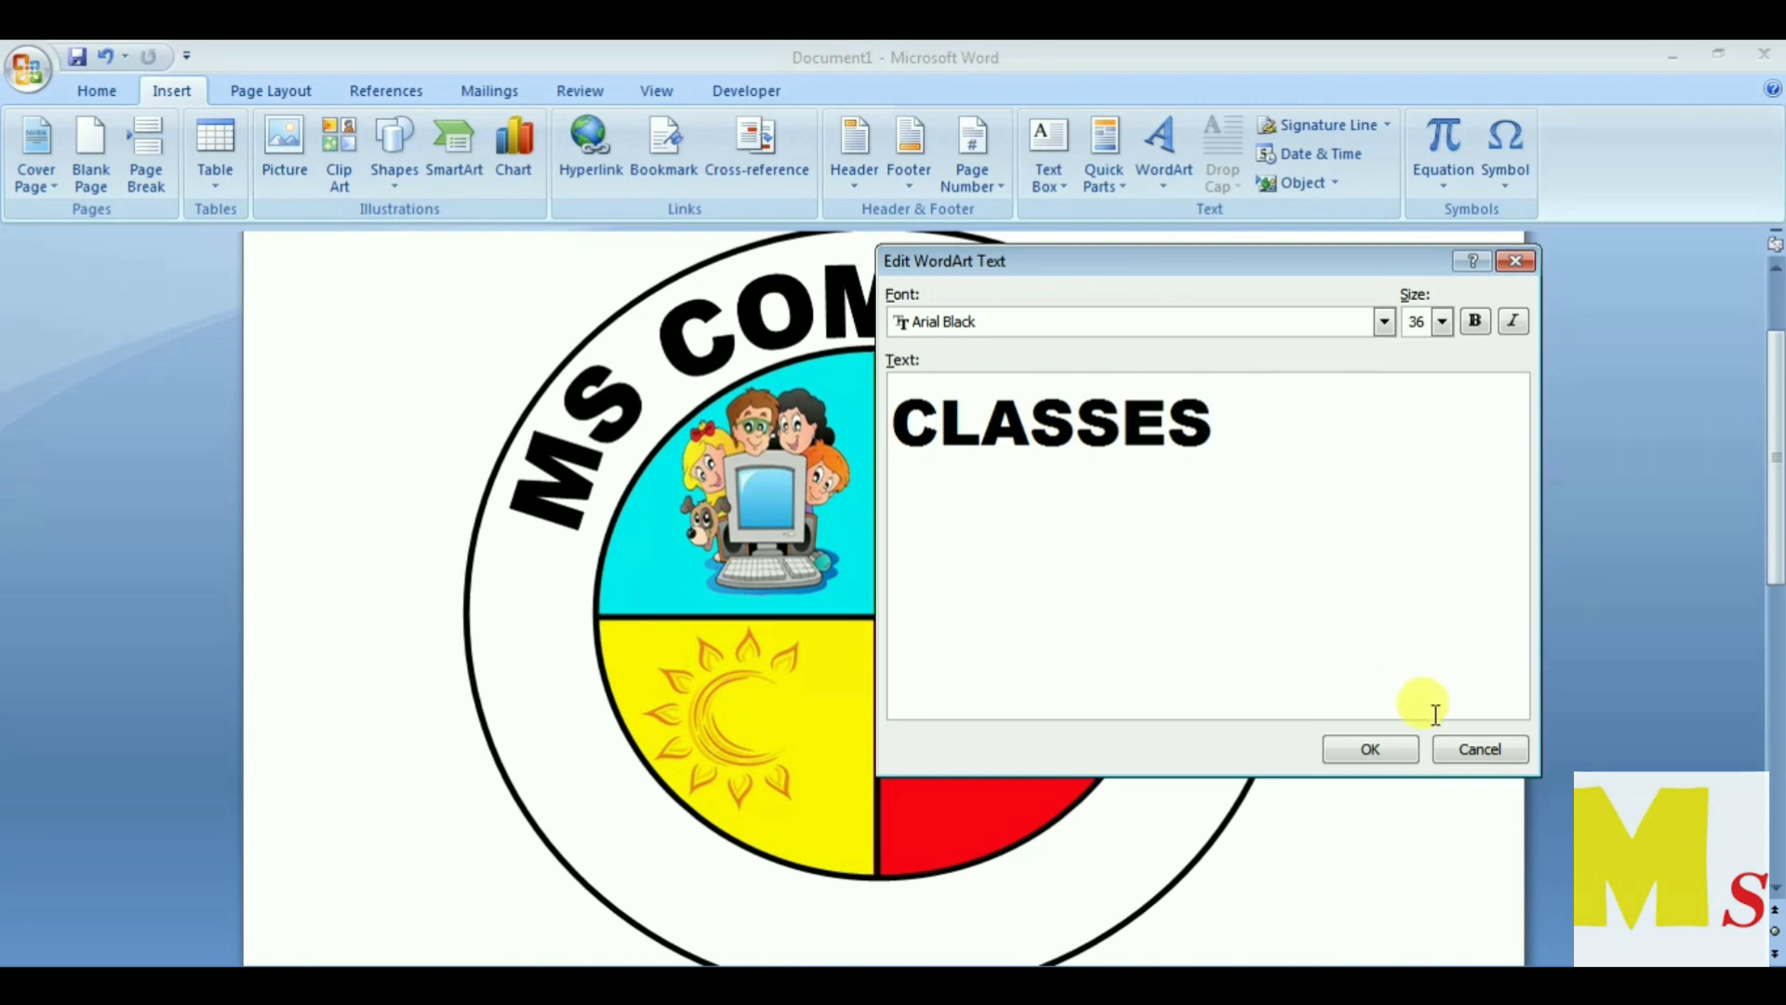
pyautogui.click(1442, 322)
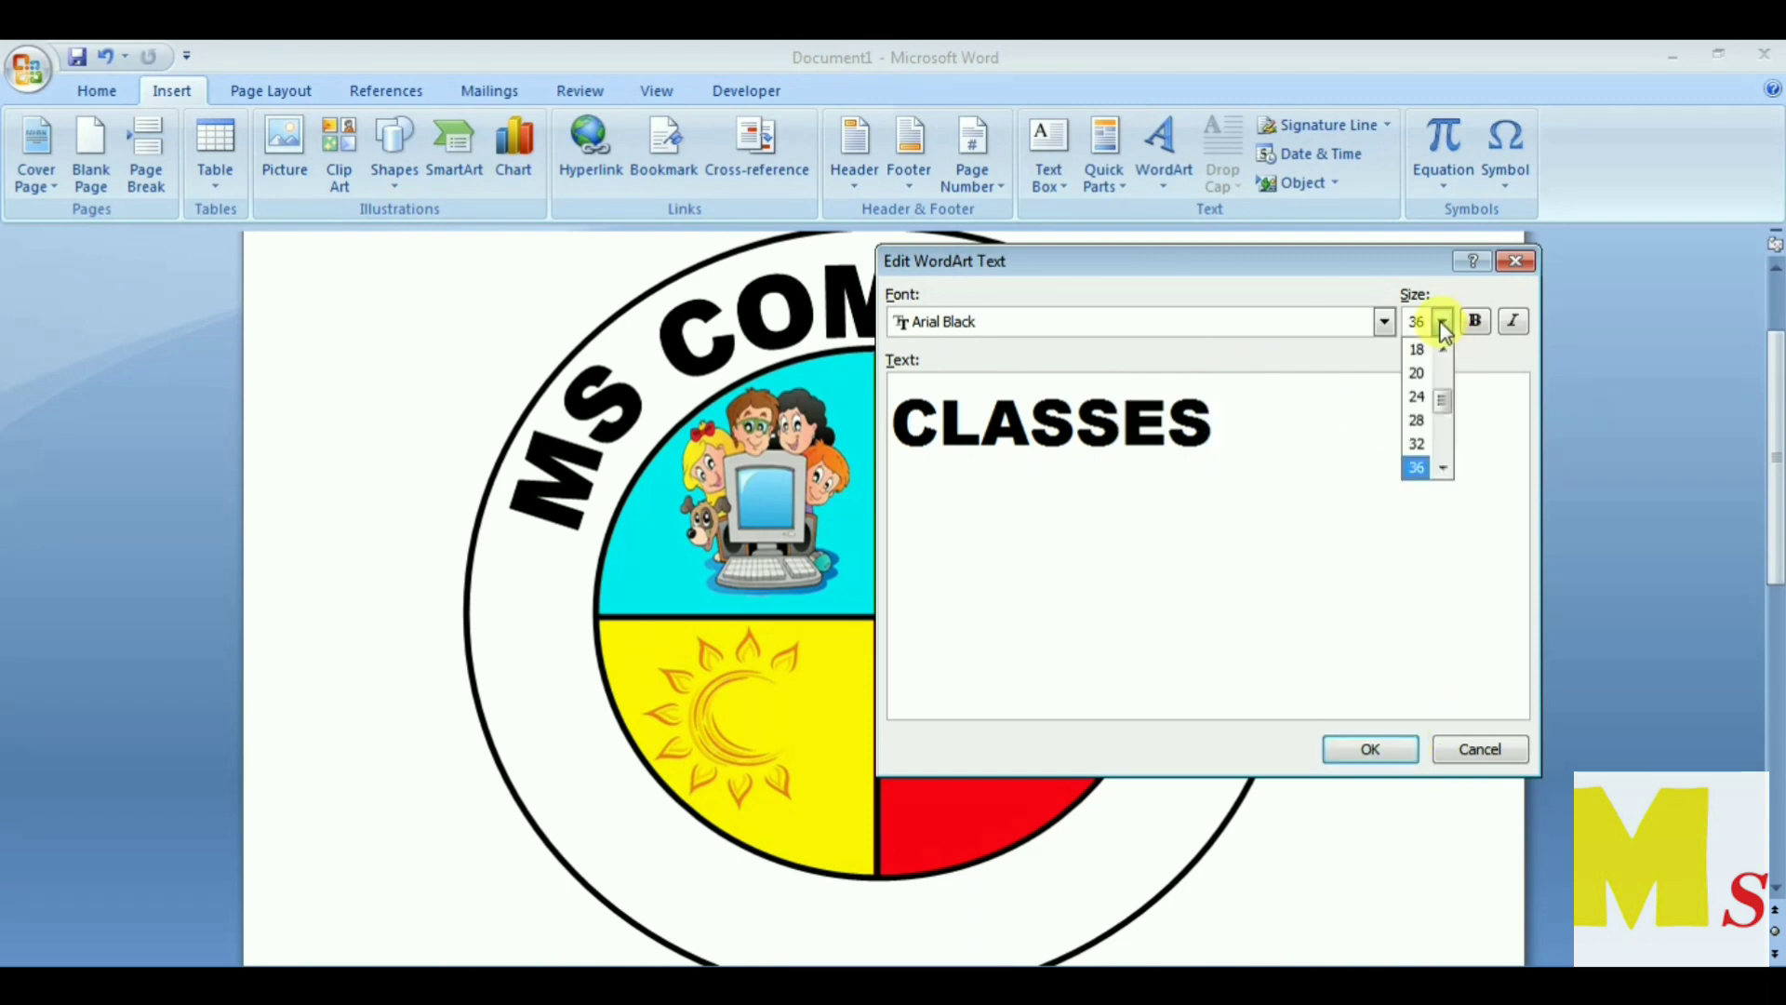
pyautogui.scroll(-1, 1440, 462)
pyautogui.click(1416, 466)
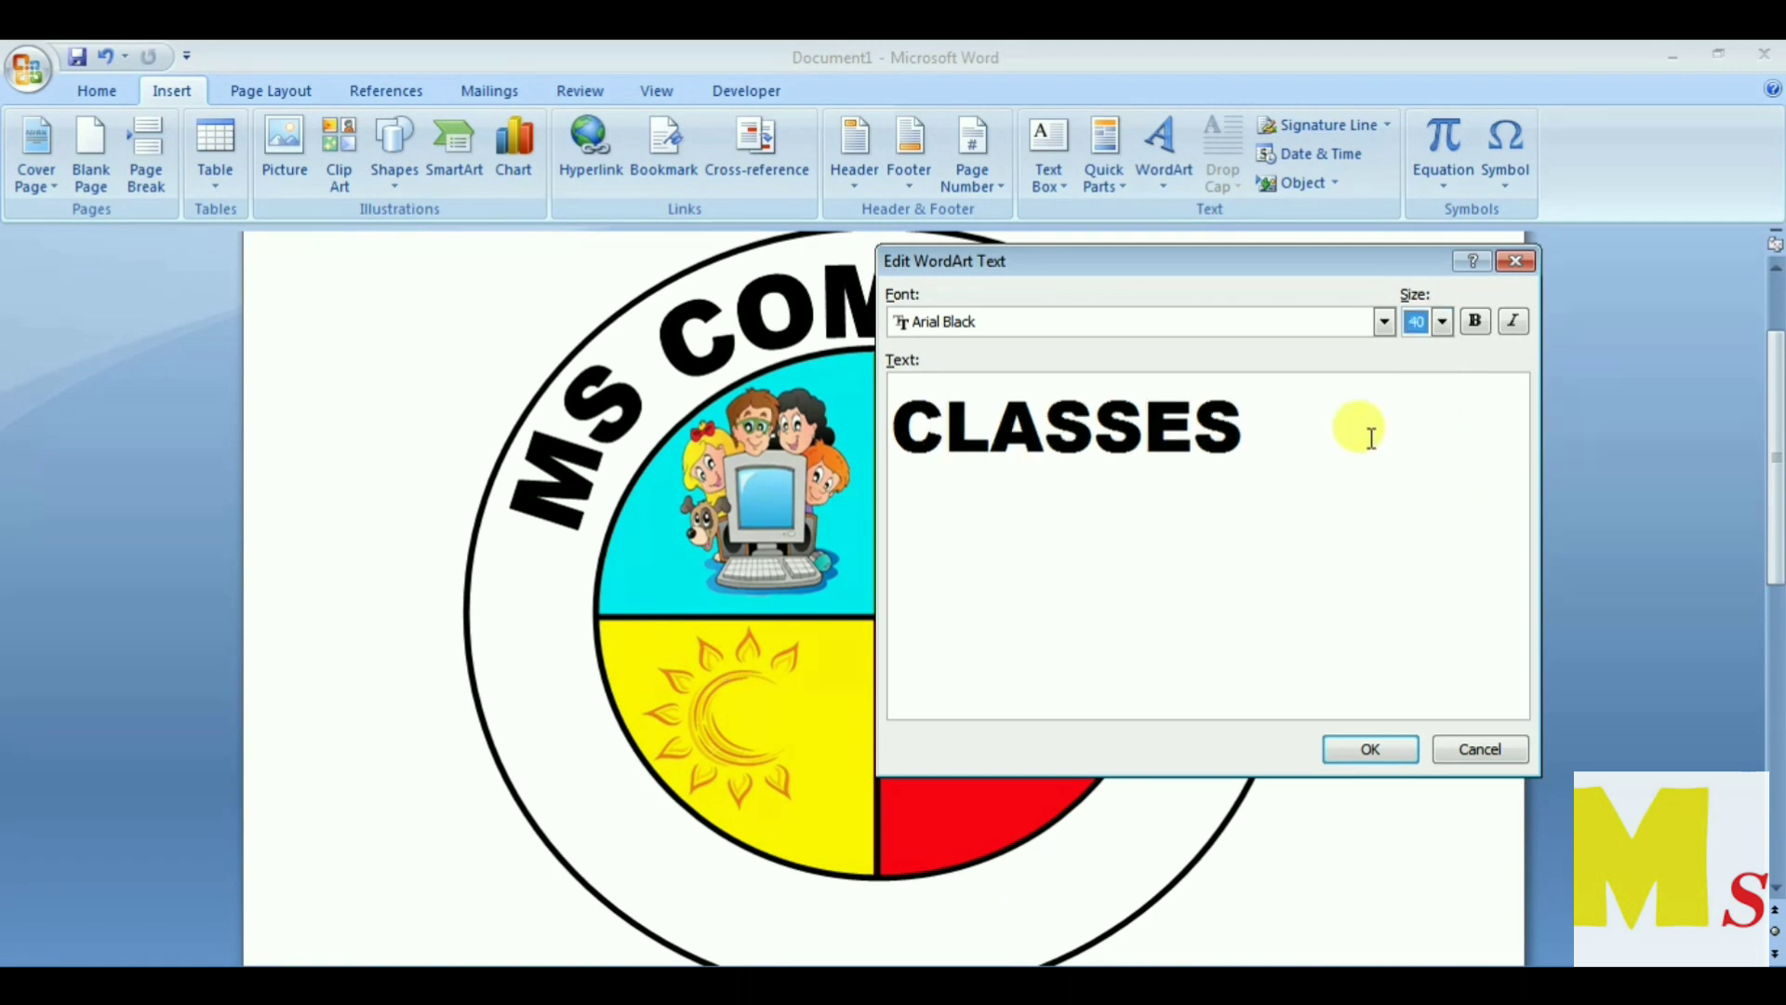
# Step: Place the CLASSES WordArt and make it follow a curved path
pyautogui.click(1354, 756)
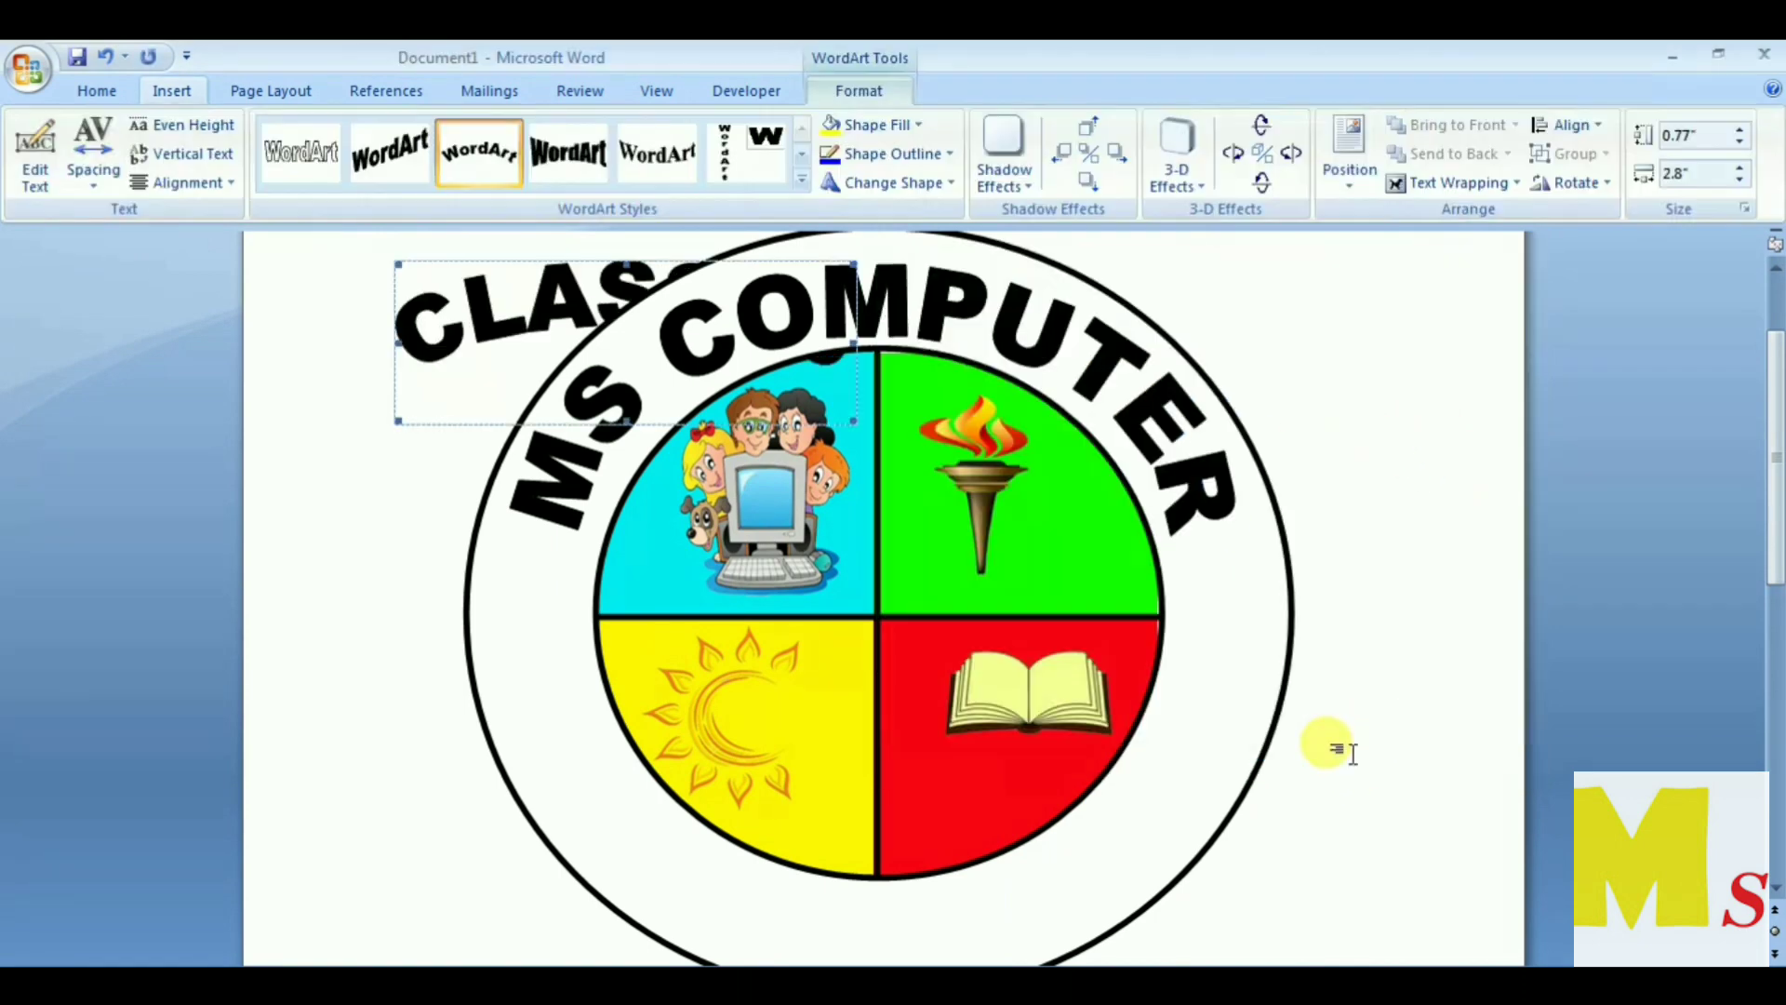
pyautogui.click(908, 185)
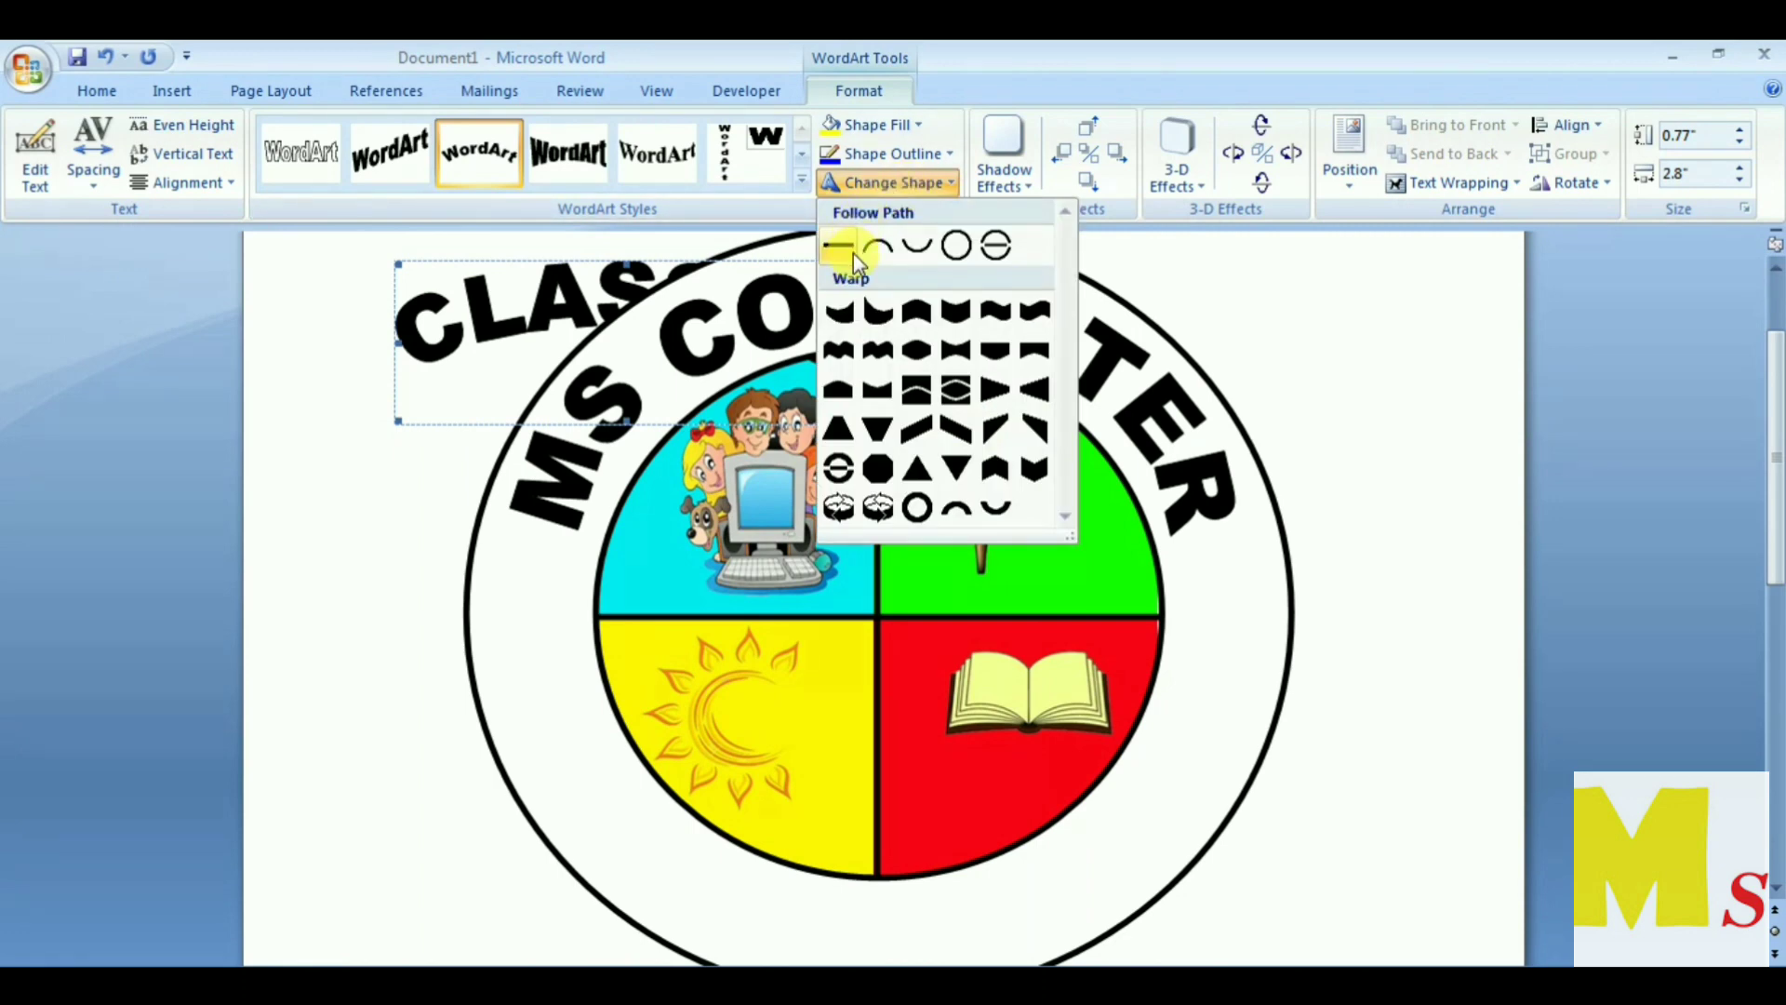
pyautogui.click(916, 249)
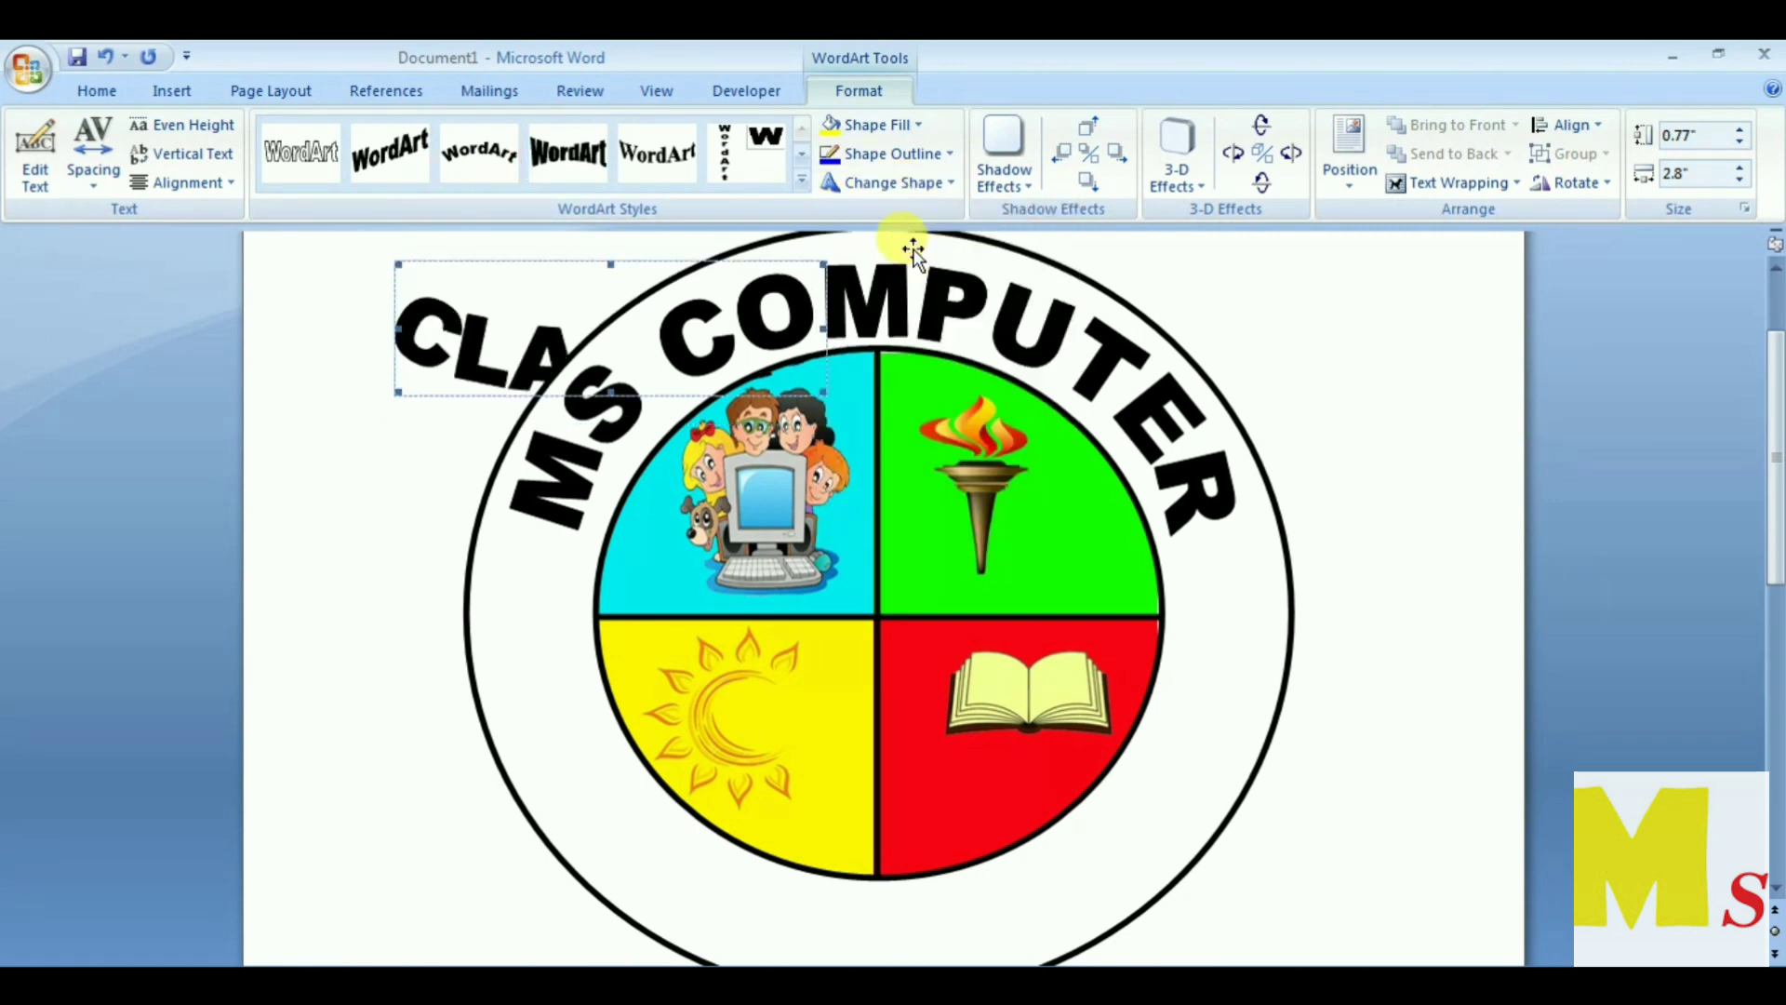
# Step: Set CLASSES to In Front of Text and move it along the ring's bottom
pyautogui.click(1521, 182)
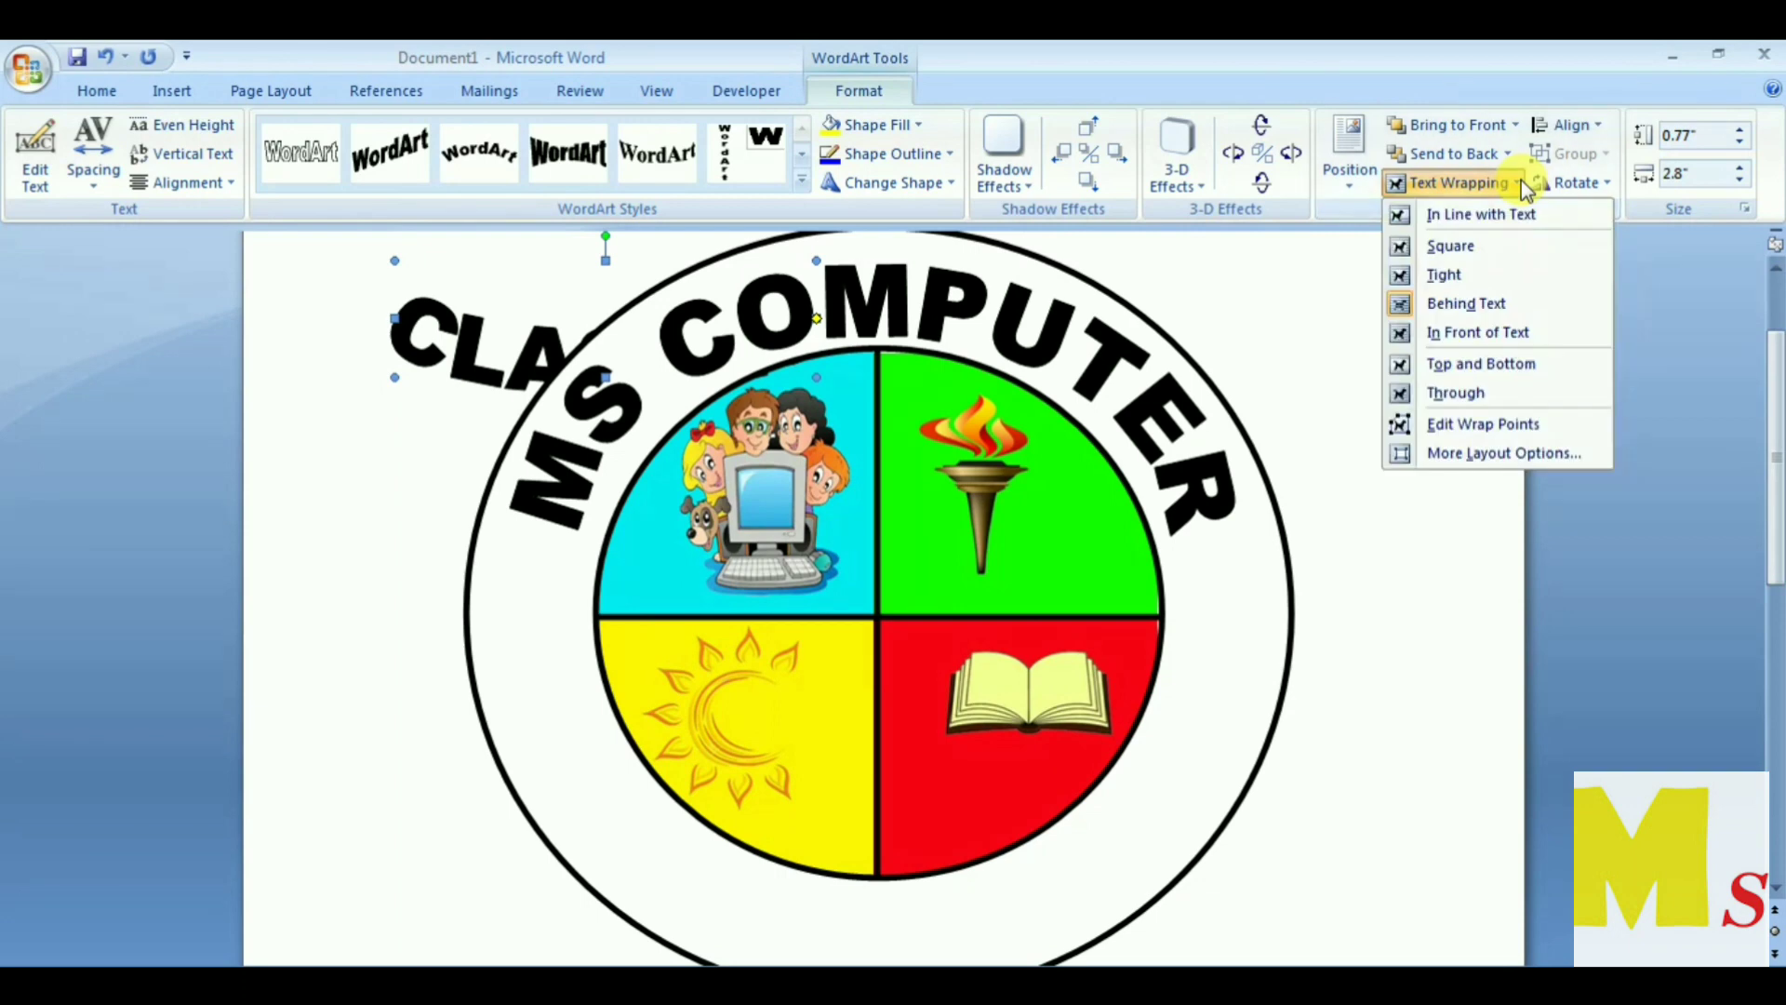
pyautogui.click(1481, 331)
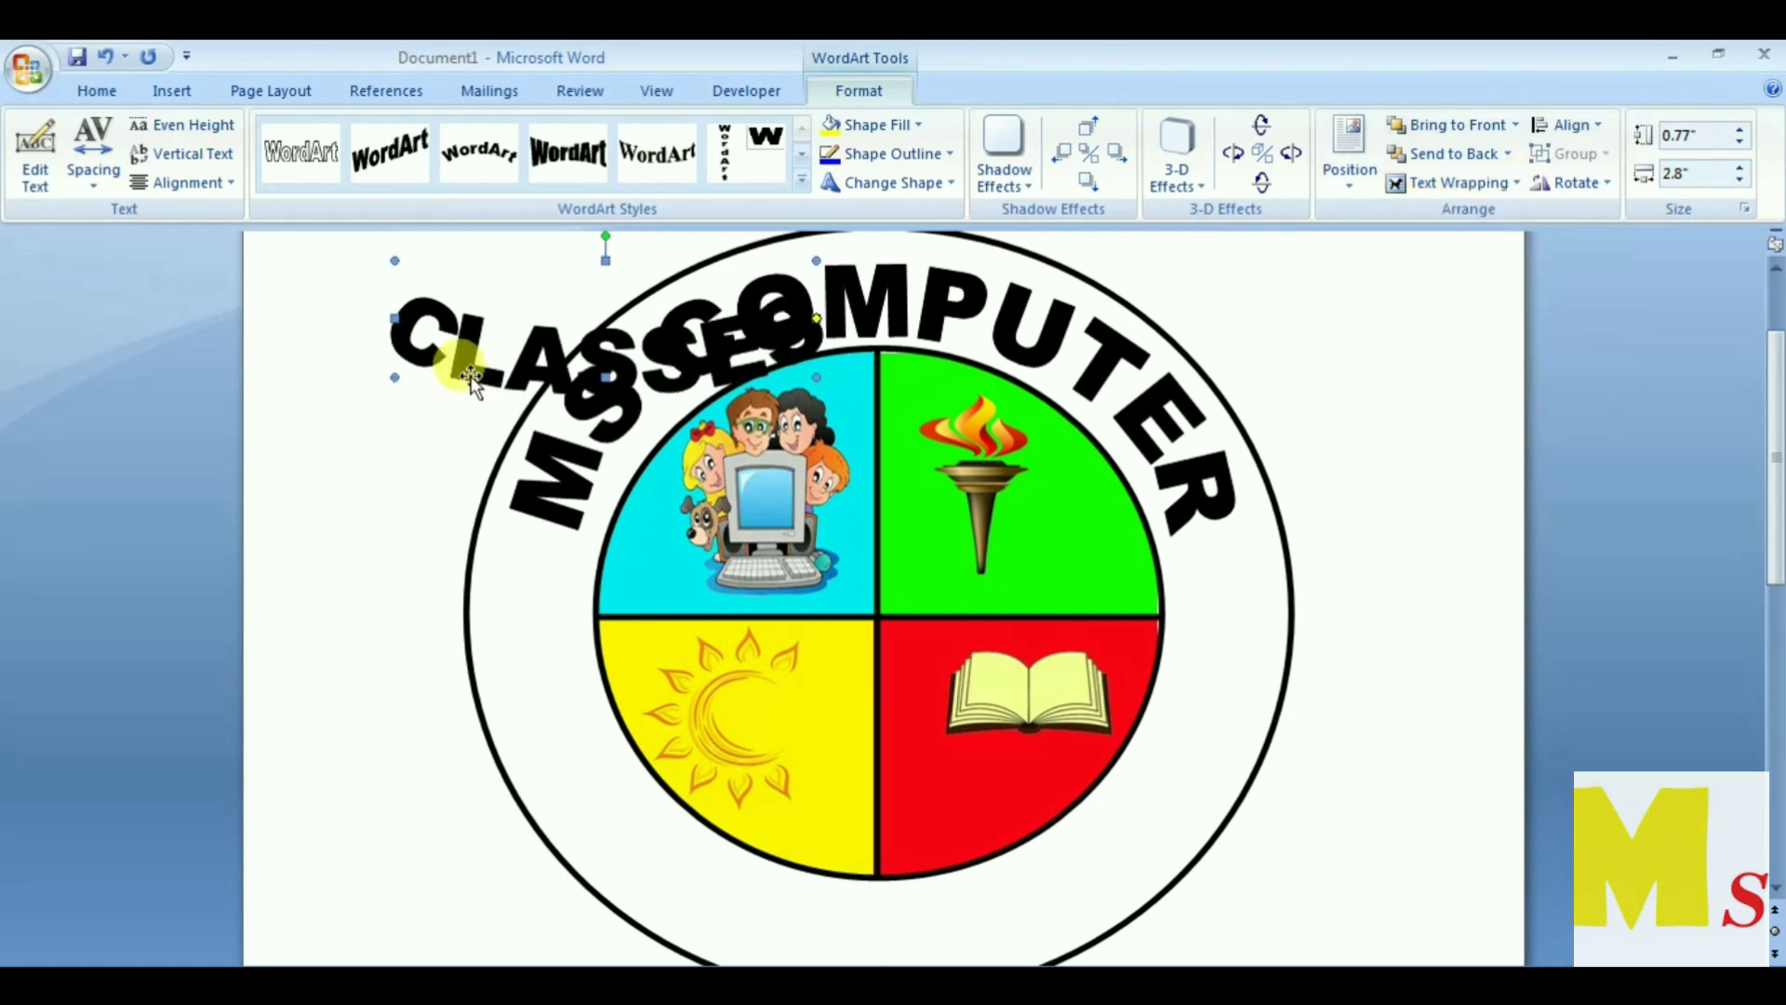
pyautogui.moveTo(469, 357); pyautogui.dragTo(748, 925)
pyautogui.scroll(-1, 1403, 723)
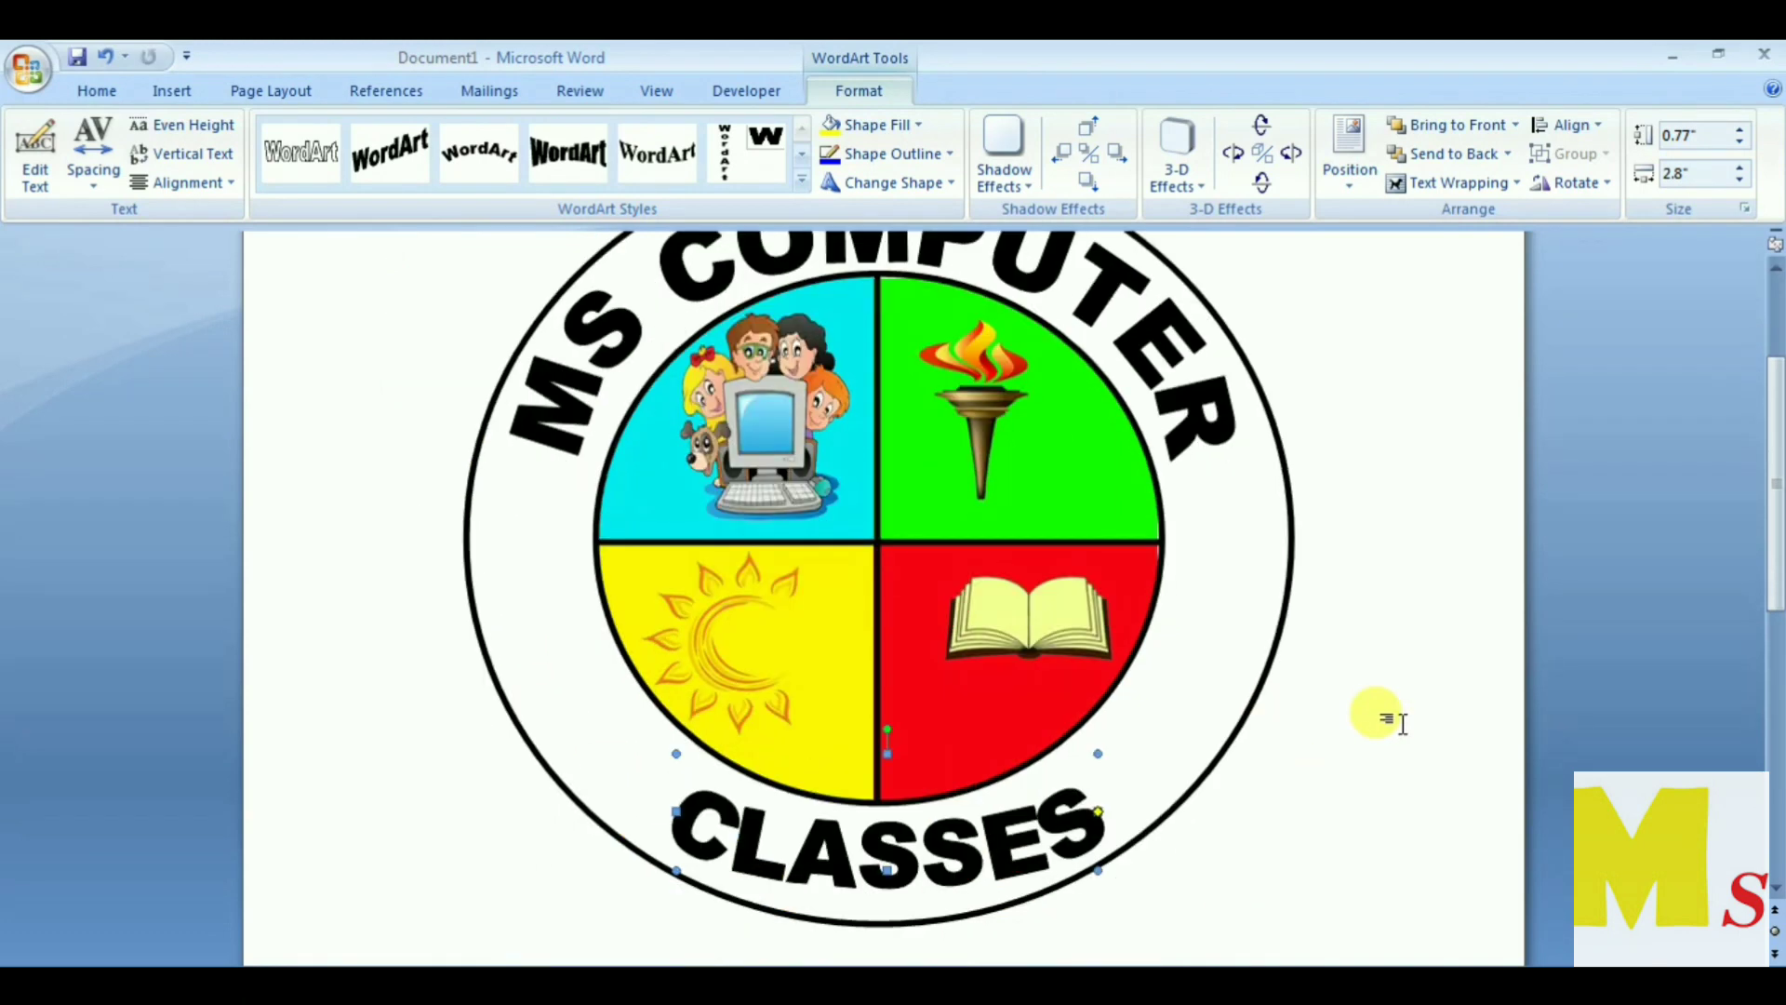
pyautogui.click(1294, 765)
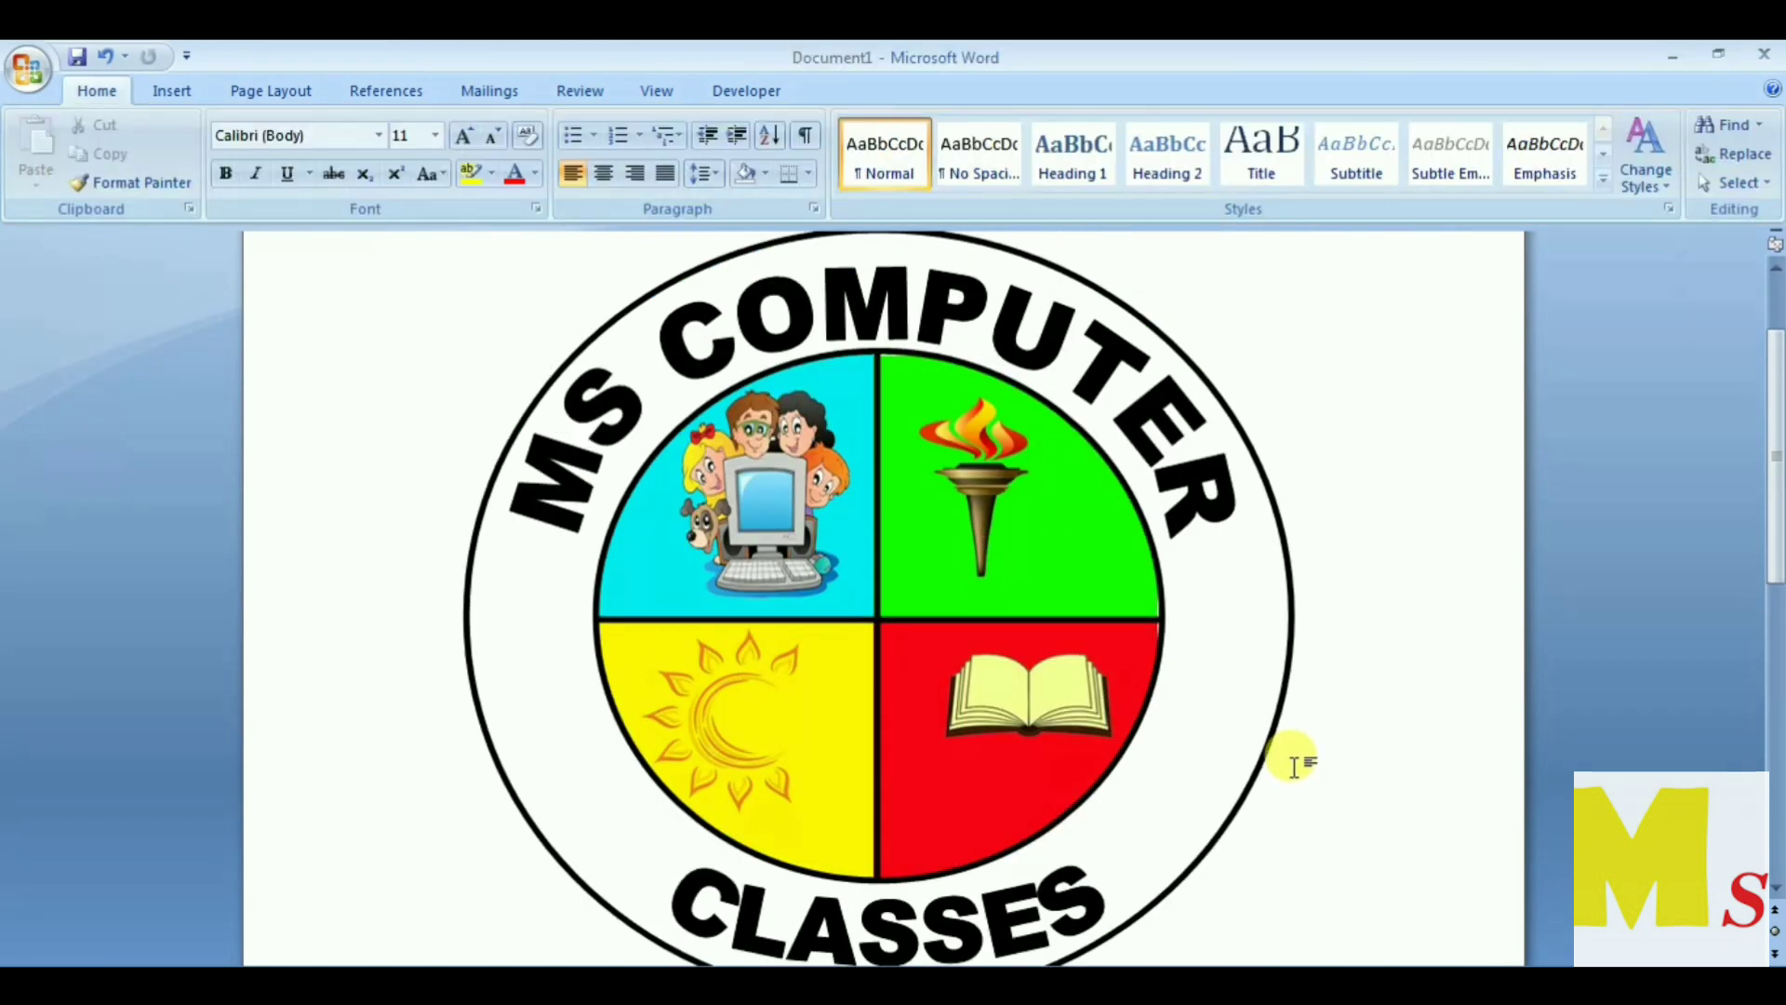
pyautogui.scroll(-1, 1288, 761)
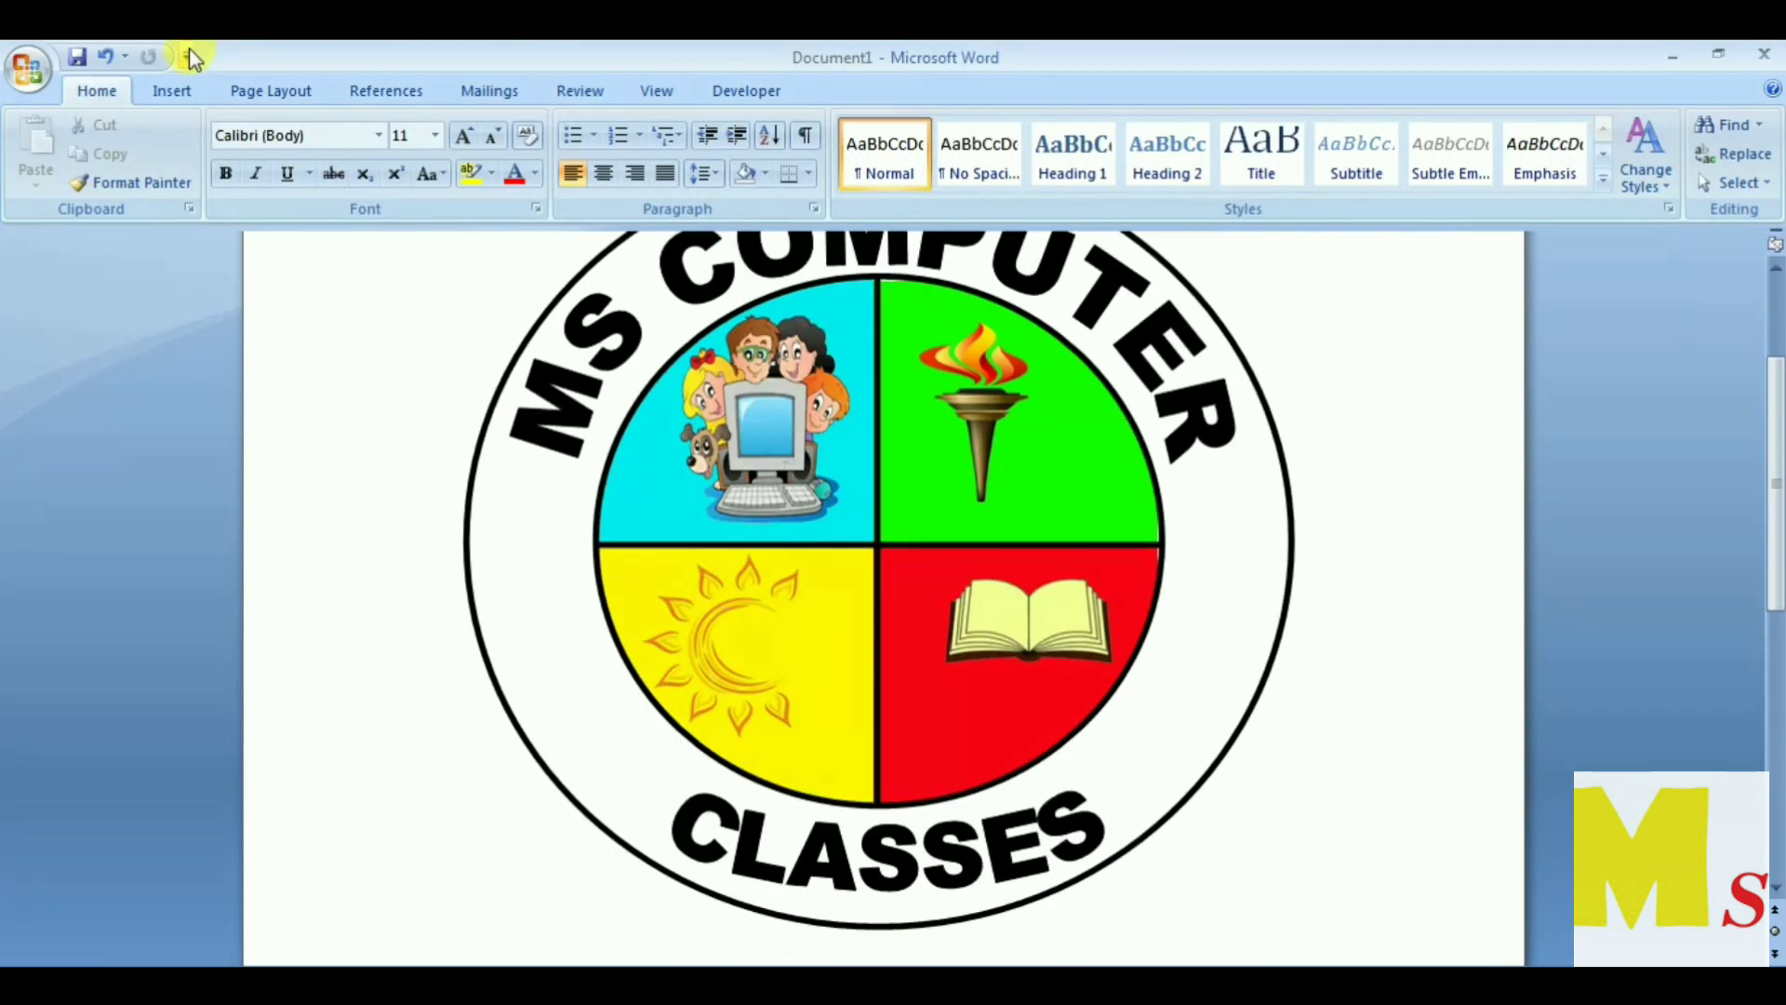
# Step: Draw a 4-Point Star in the white ring left of the yellow quadrant
pyautogui.click(172, 91)
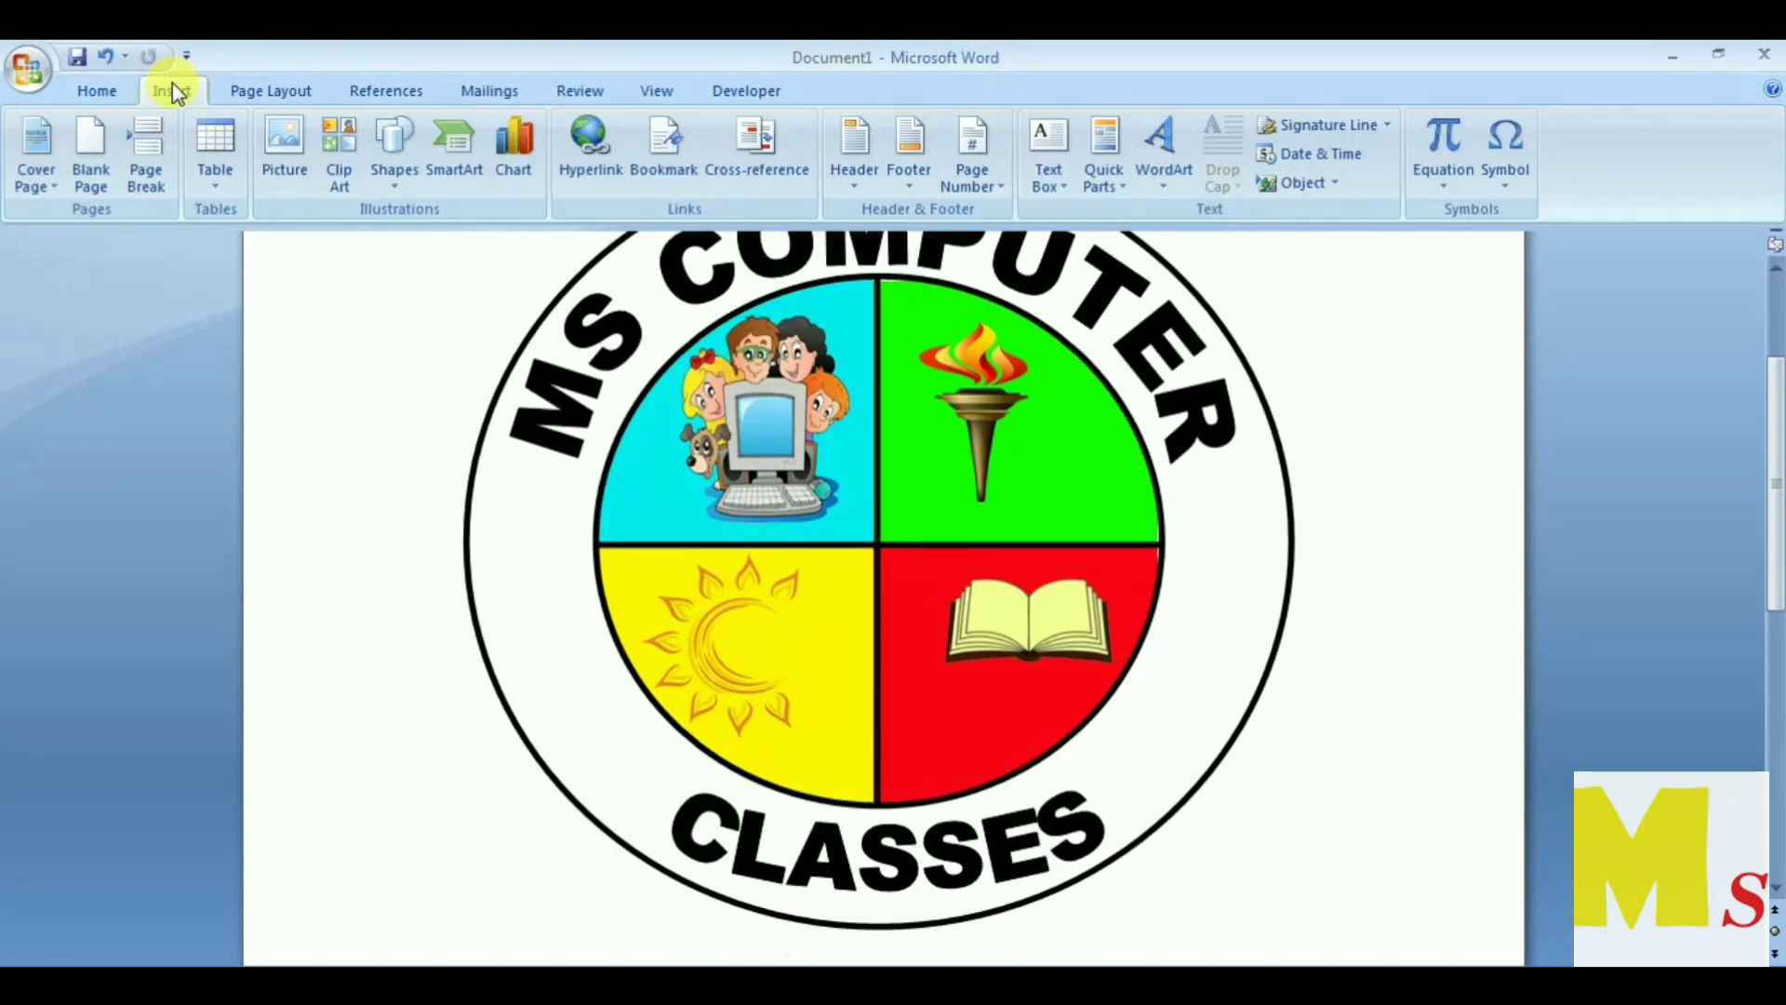
pyautogui.click(393, 172)
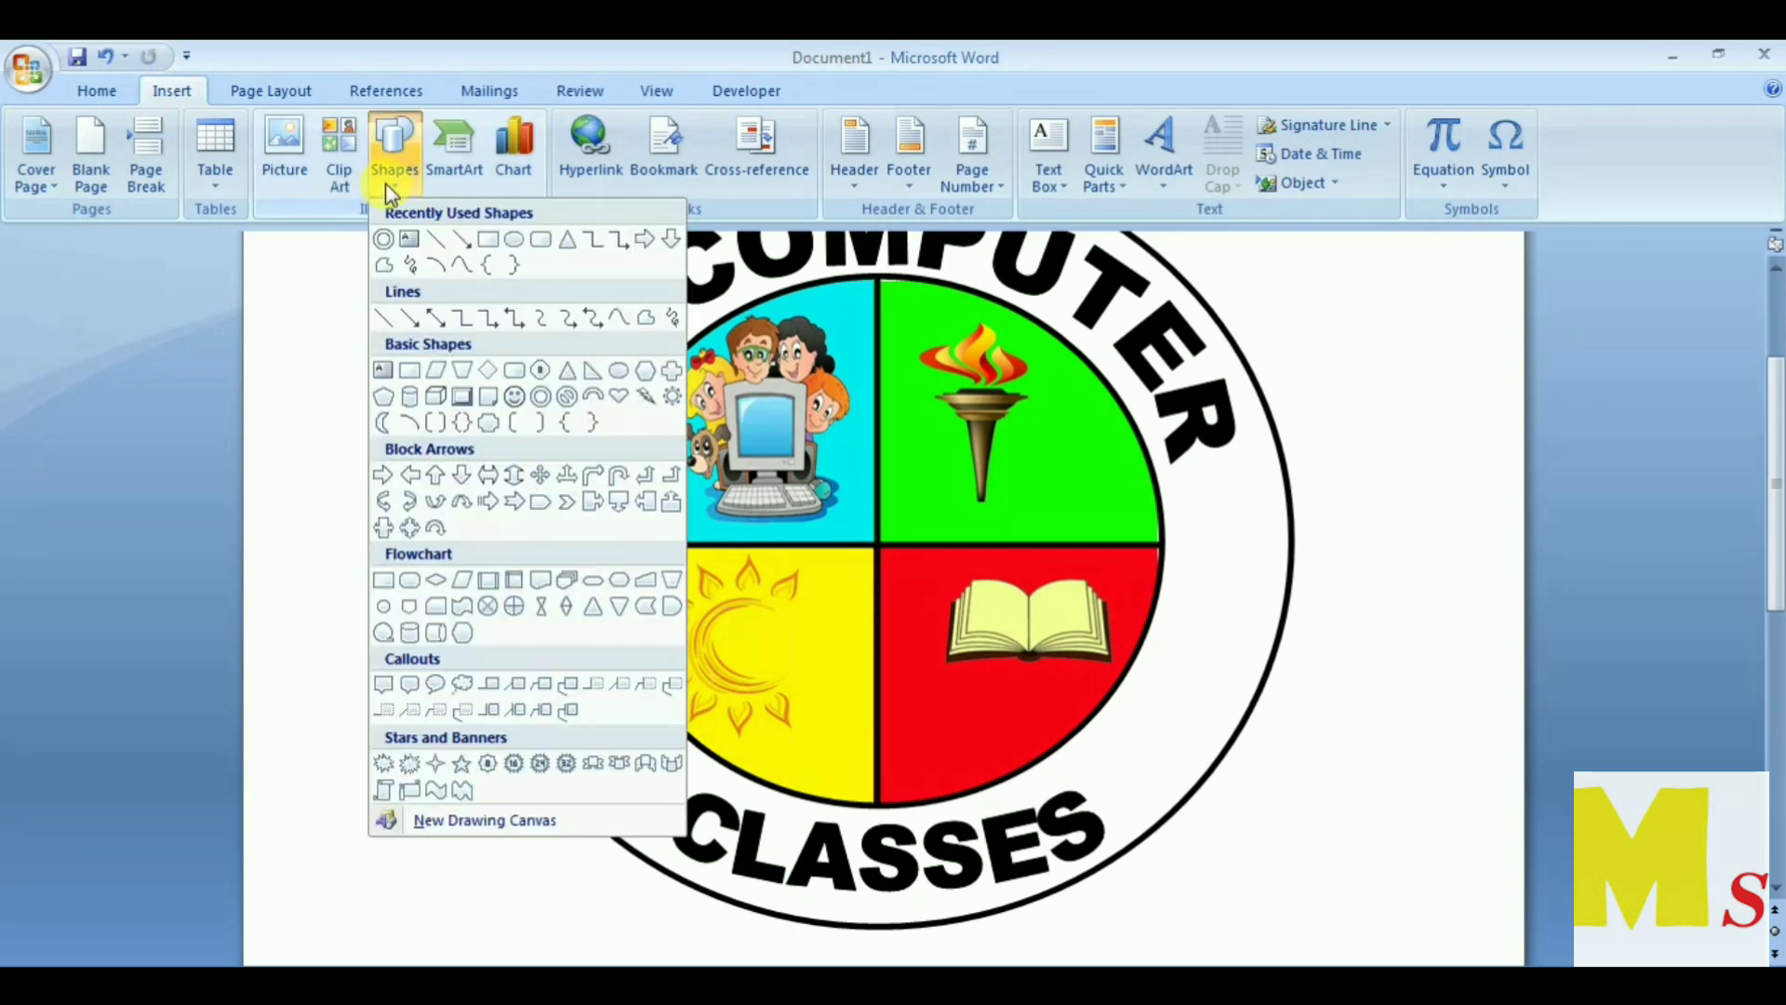
pyautogui.click(445, 762)
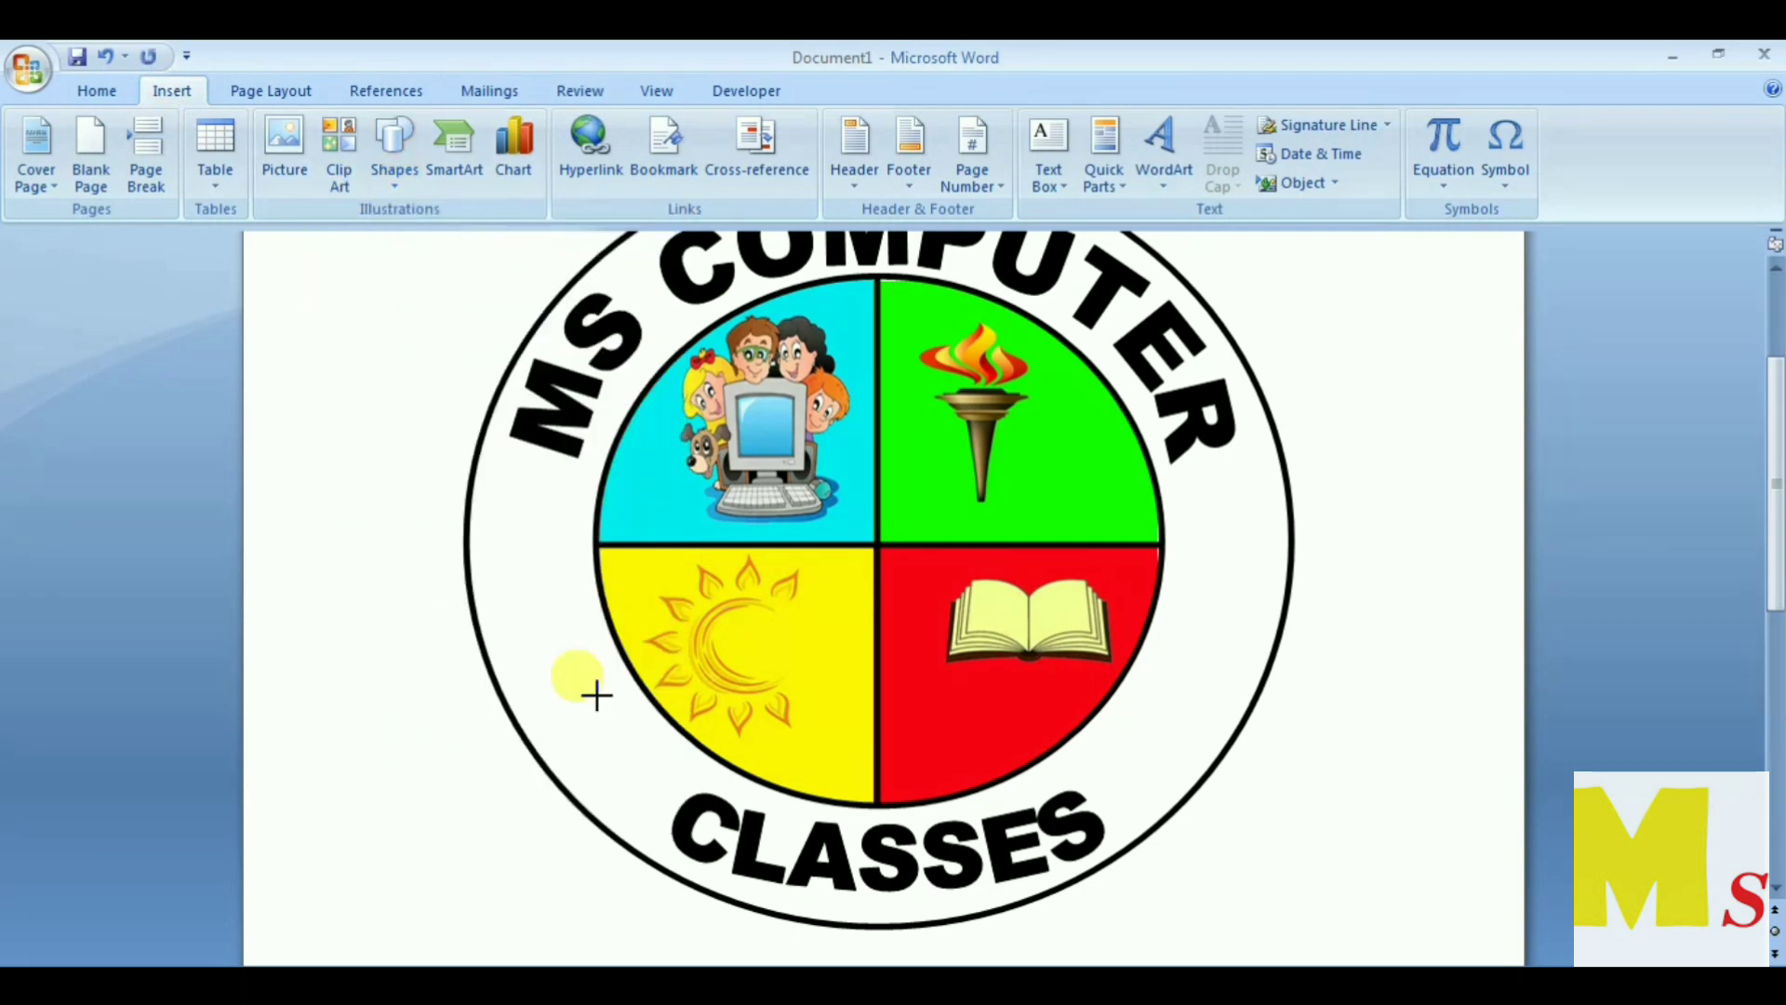
pyautogui.moveTo(519, 609); pyautogui.dragTo(606, 712)
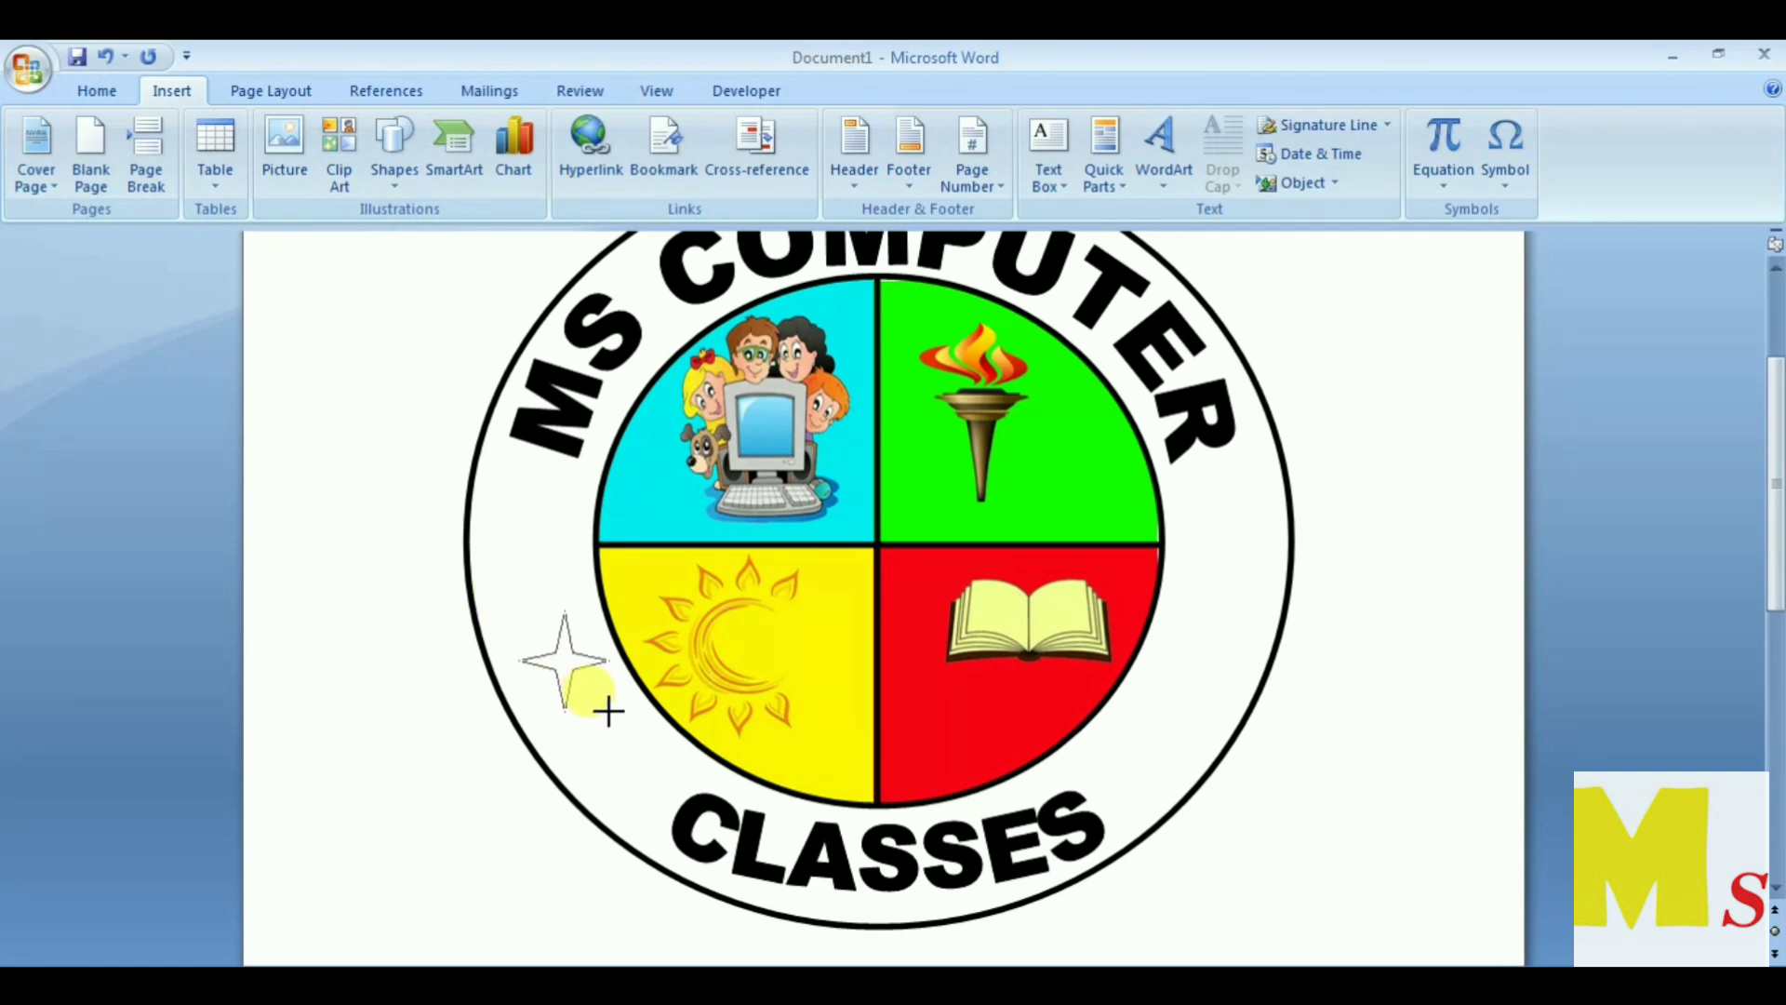
pyautogui.press('Escape')
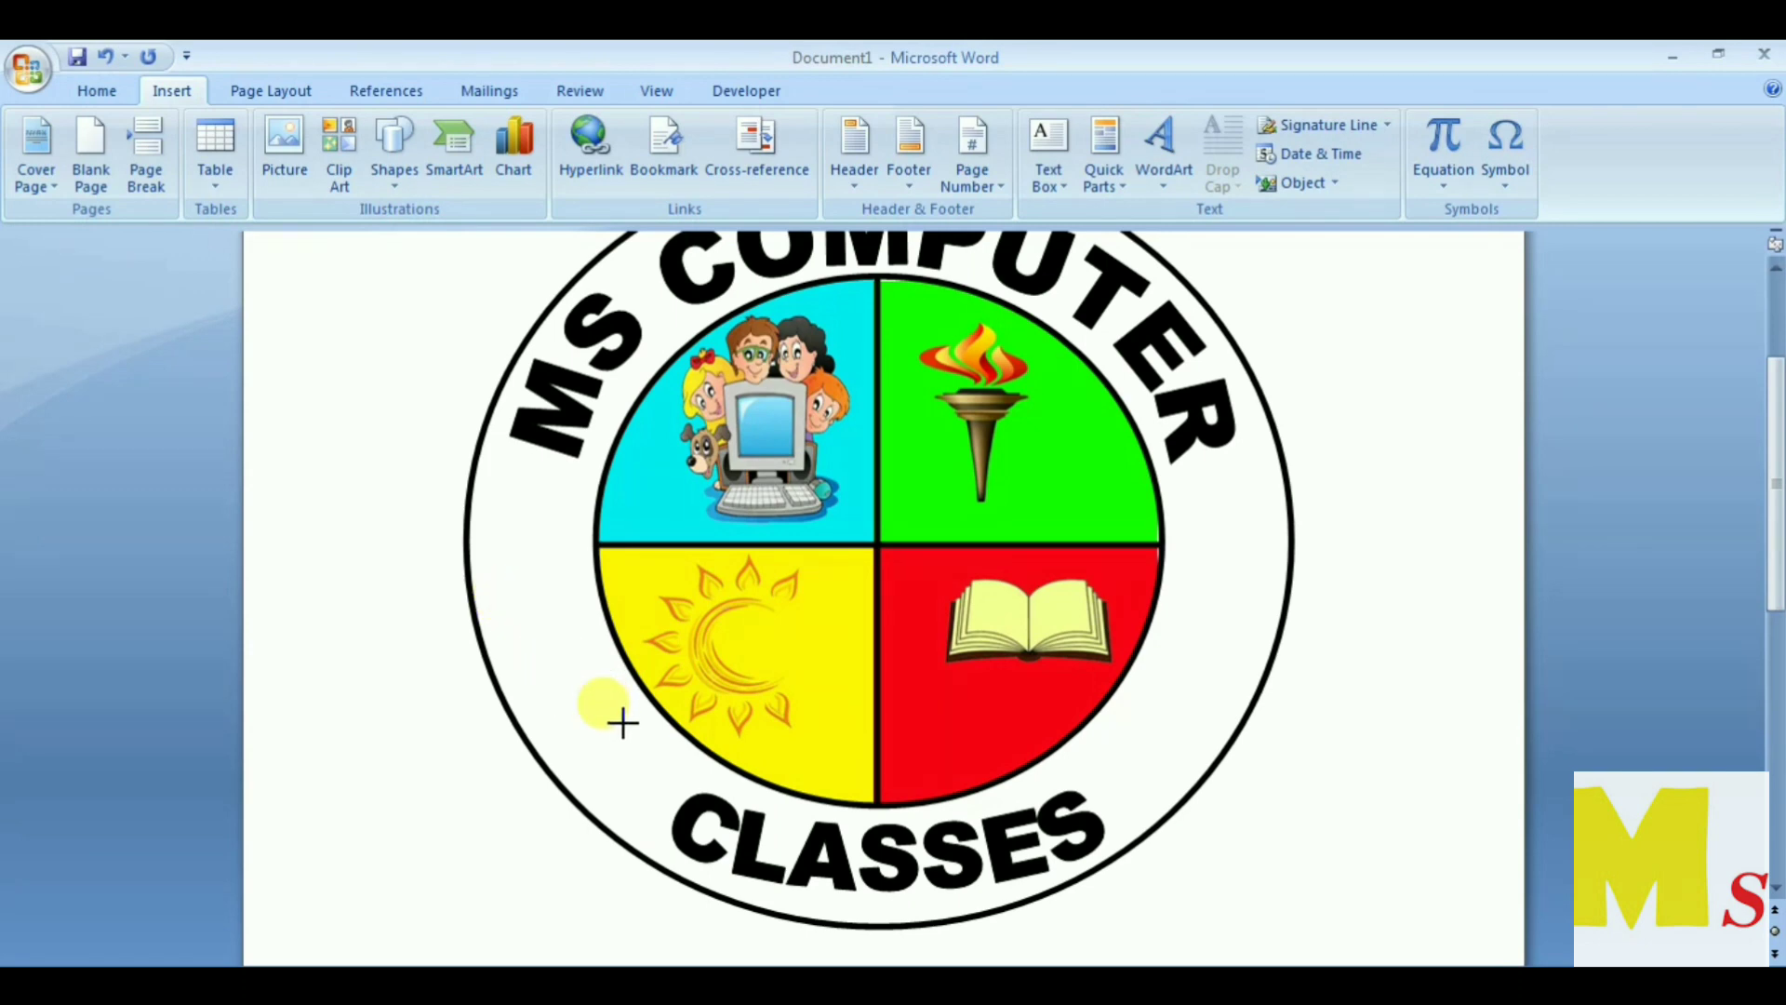
pyautogui.moveTo(518, 610); pyautogui.dragTo(623, 723)
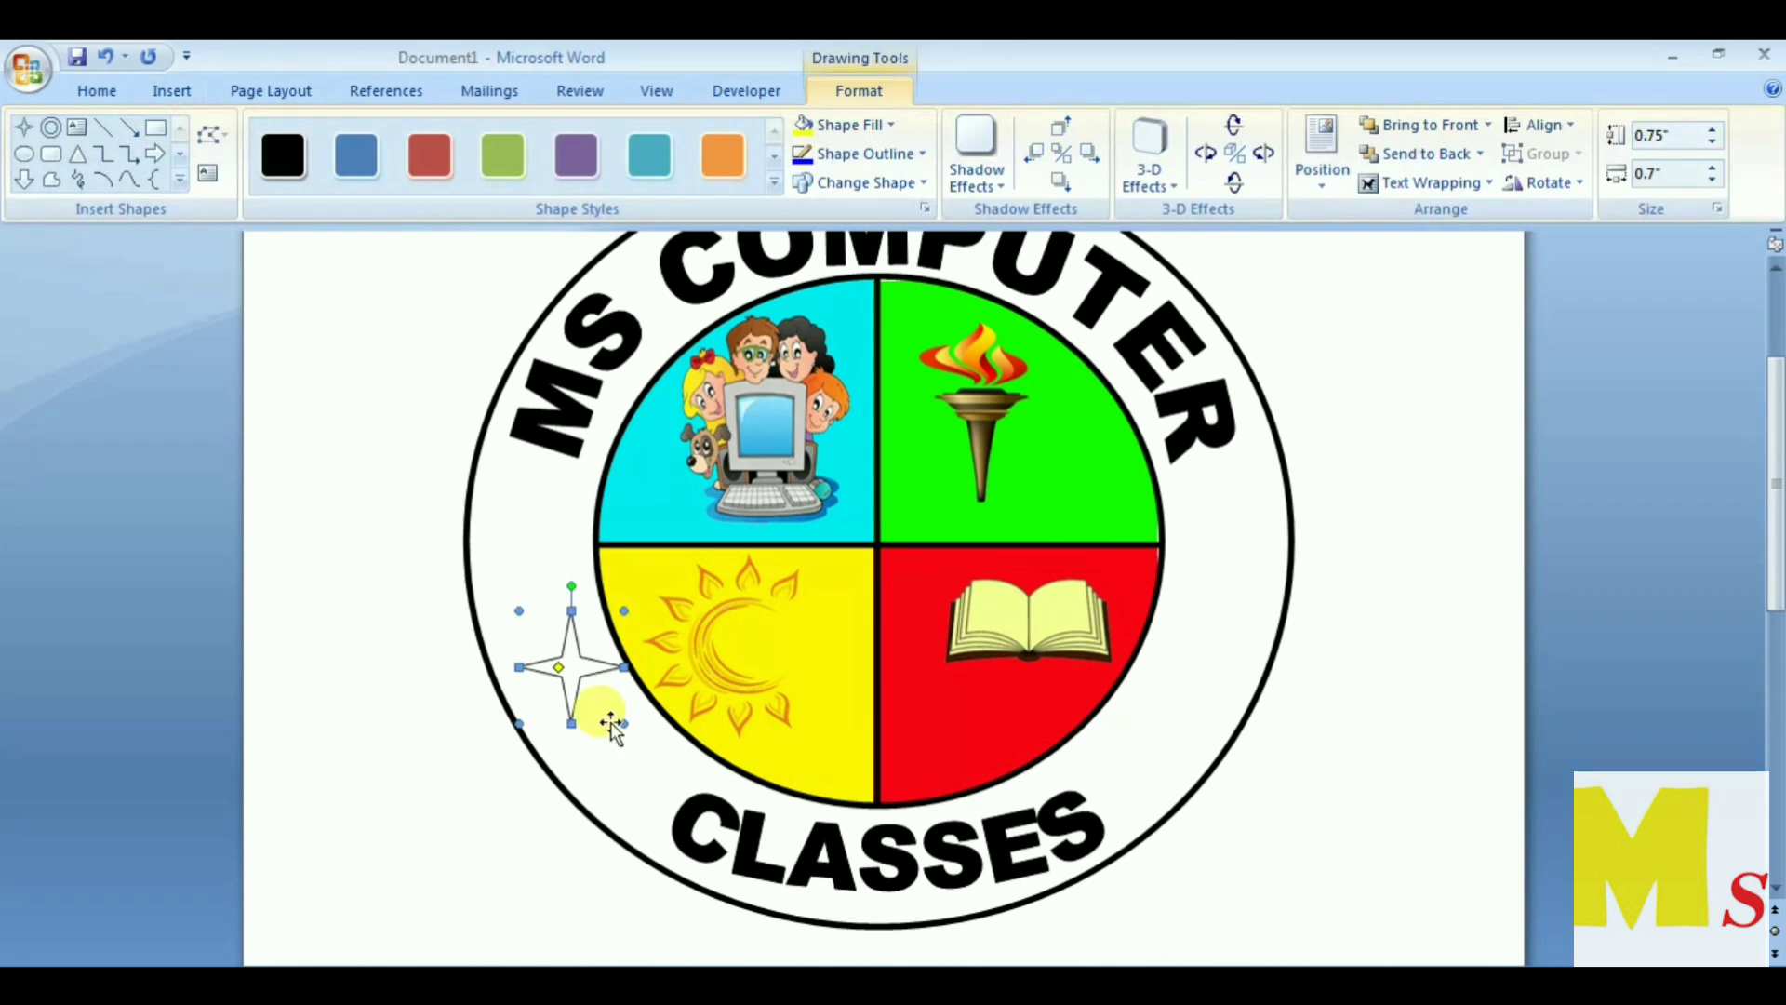
# Step: Make the star's outline and fill red
pyautogui.click(908, 154)
pyautogui.click(824, 351)
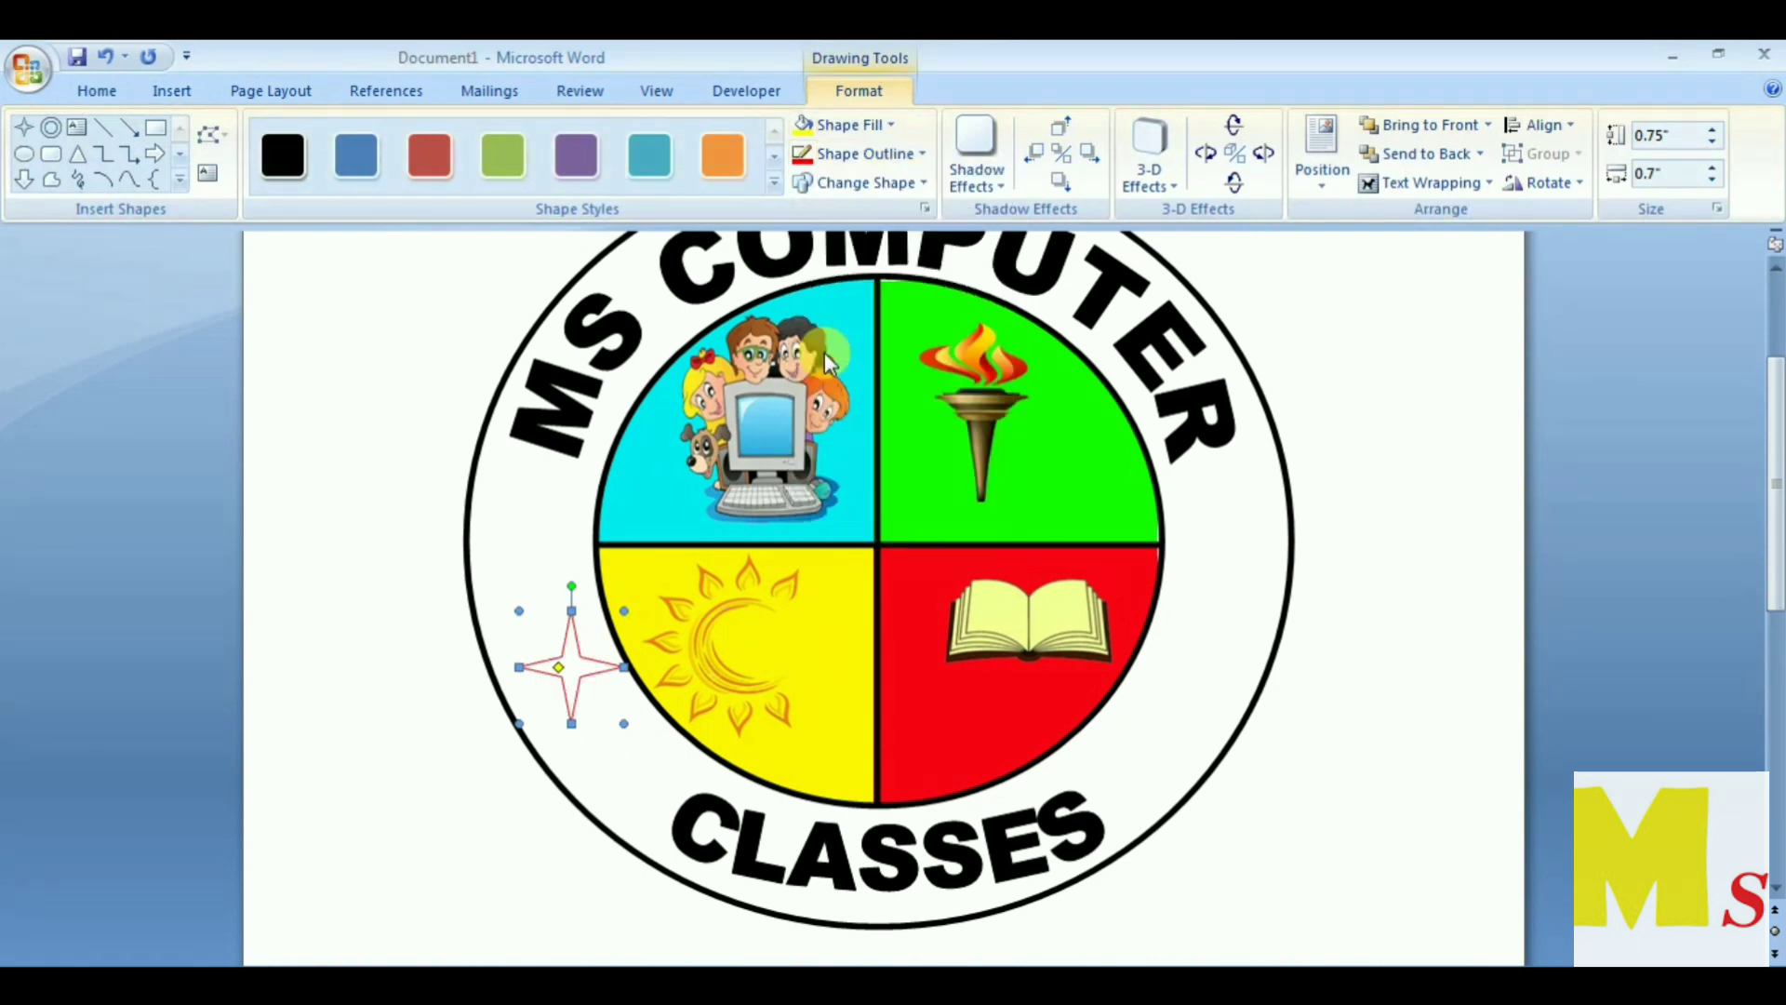
pyautogui.click(875, 135)
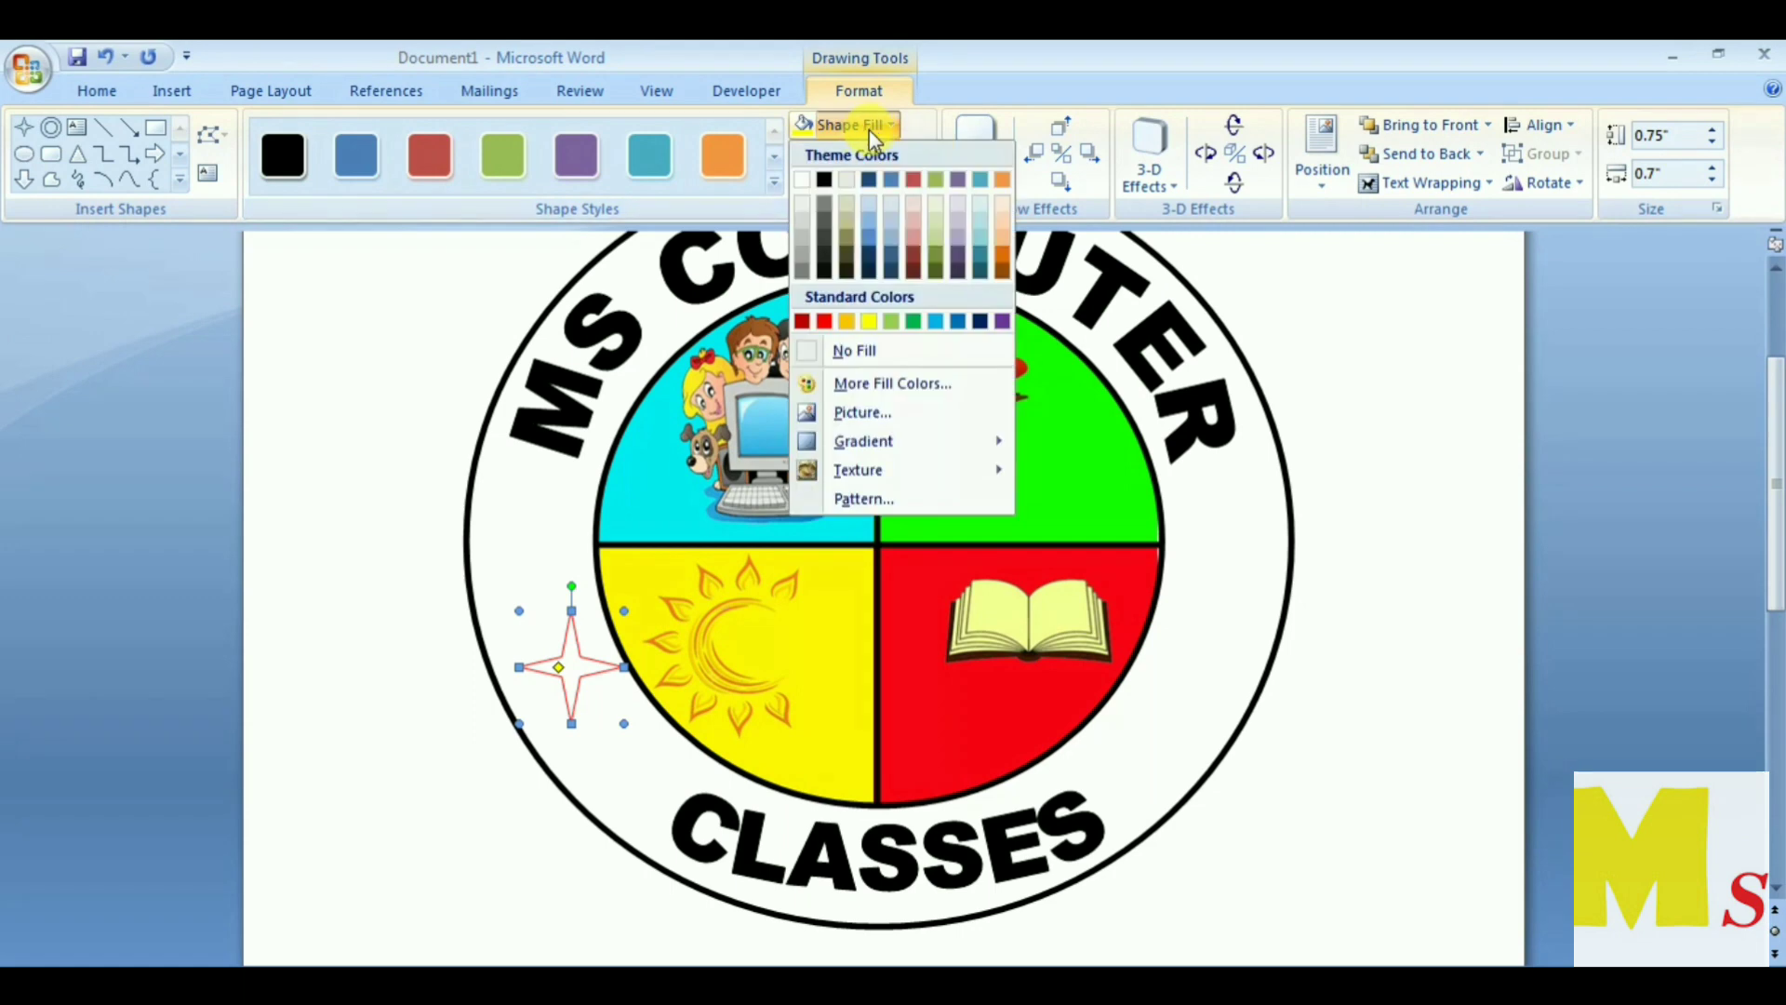
pyautogui.click(824, 322)
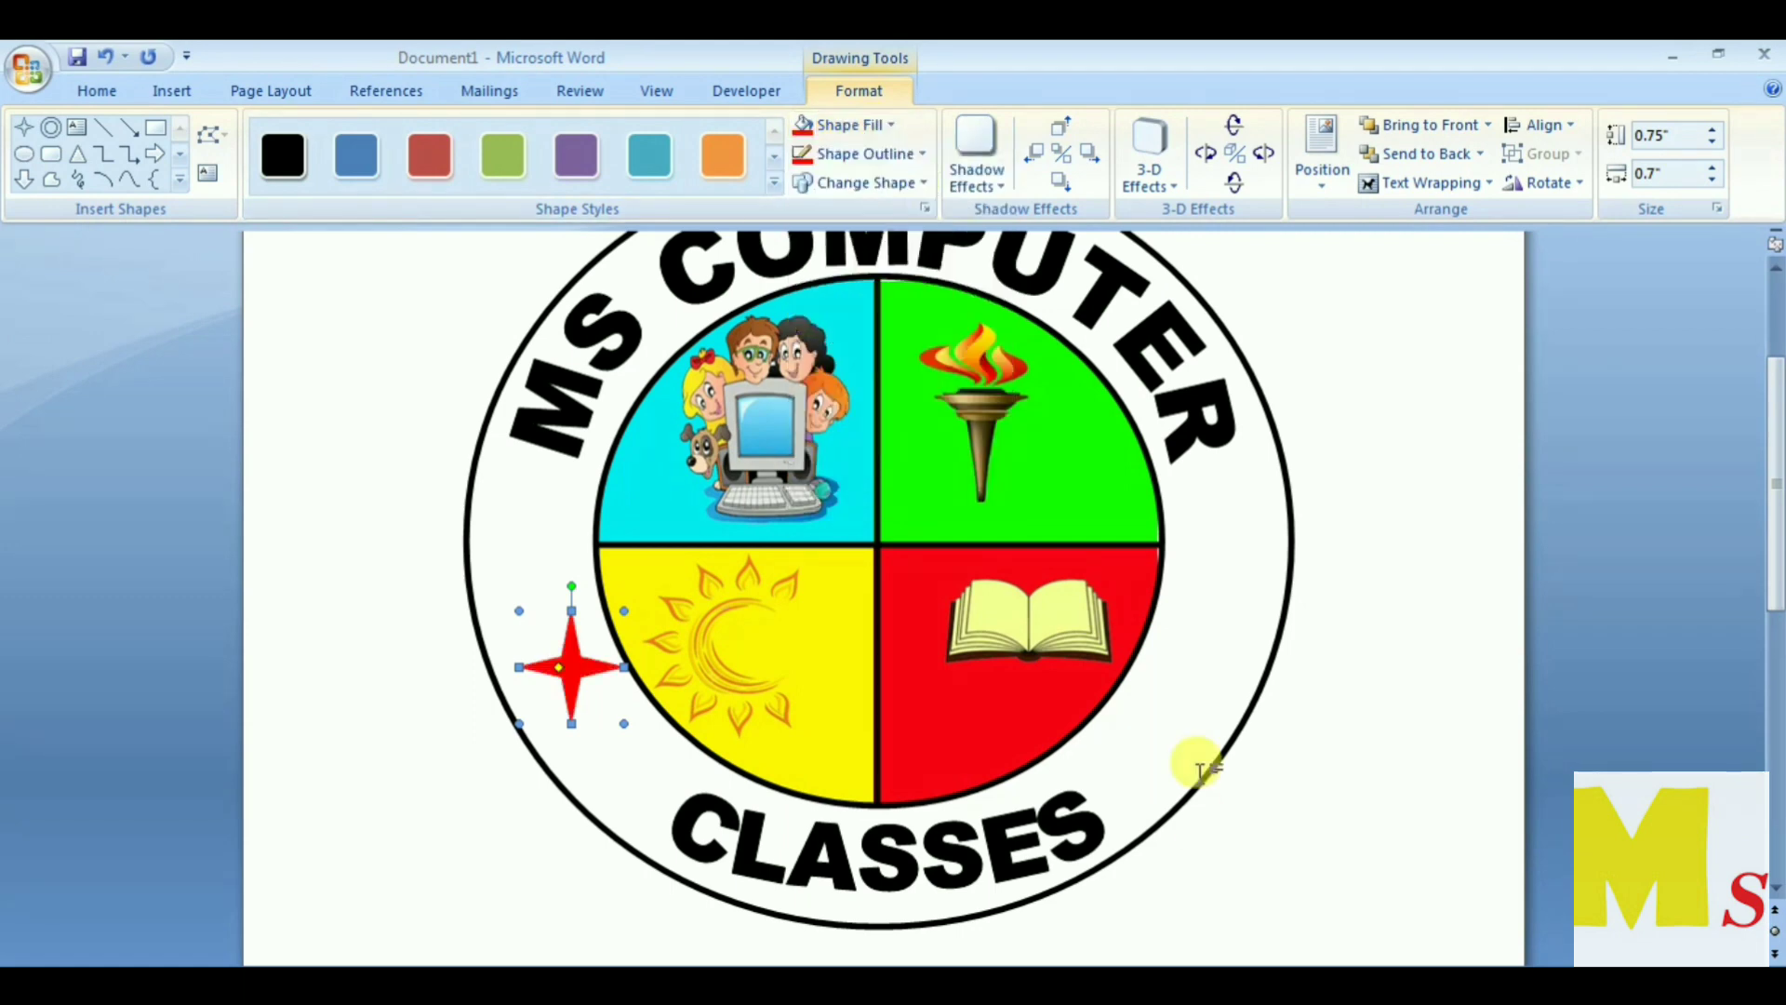
# Step: Draw a second four-point star on the ring's right side, beside the red quadrant
pyautogui.click(25, 127)
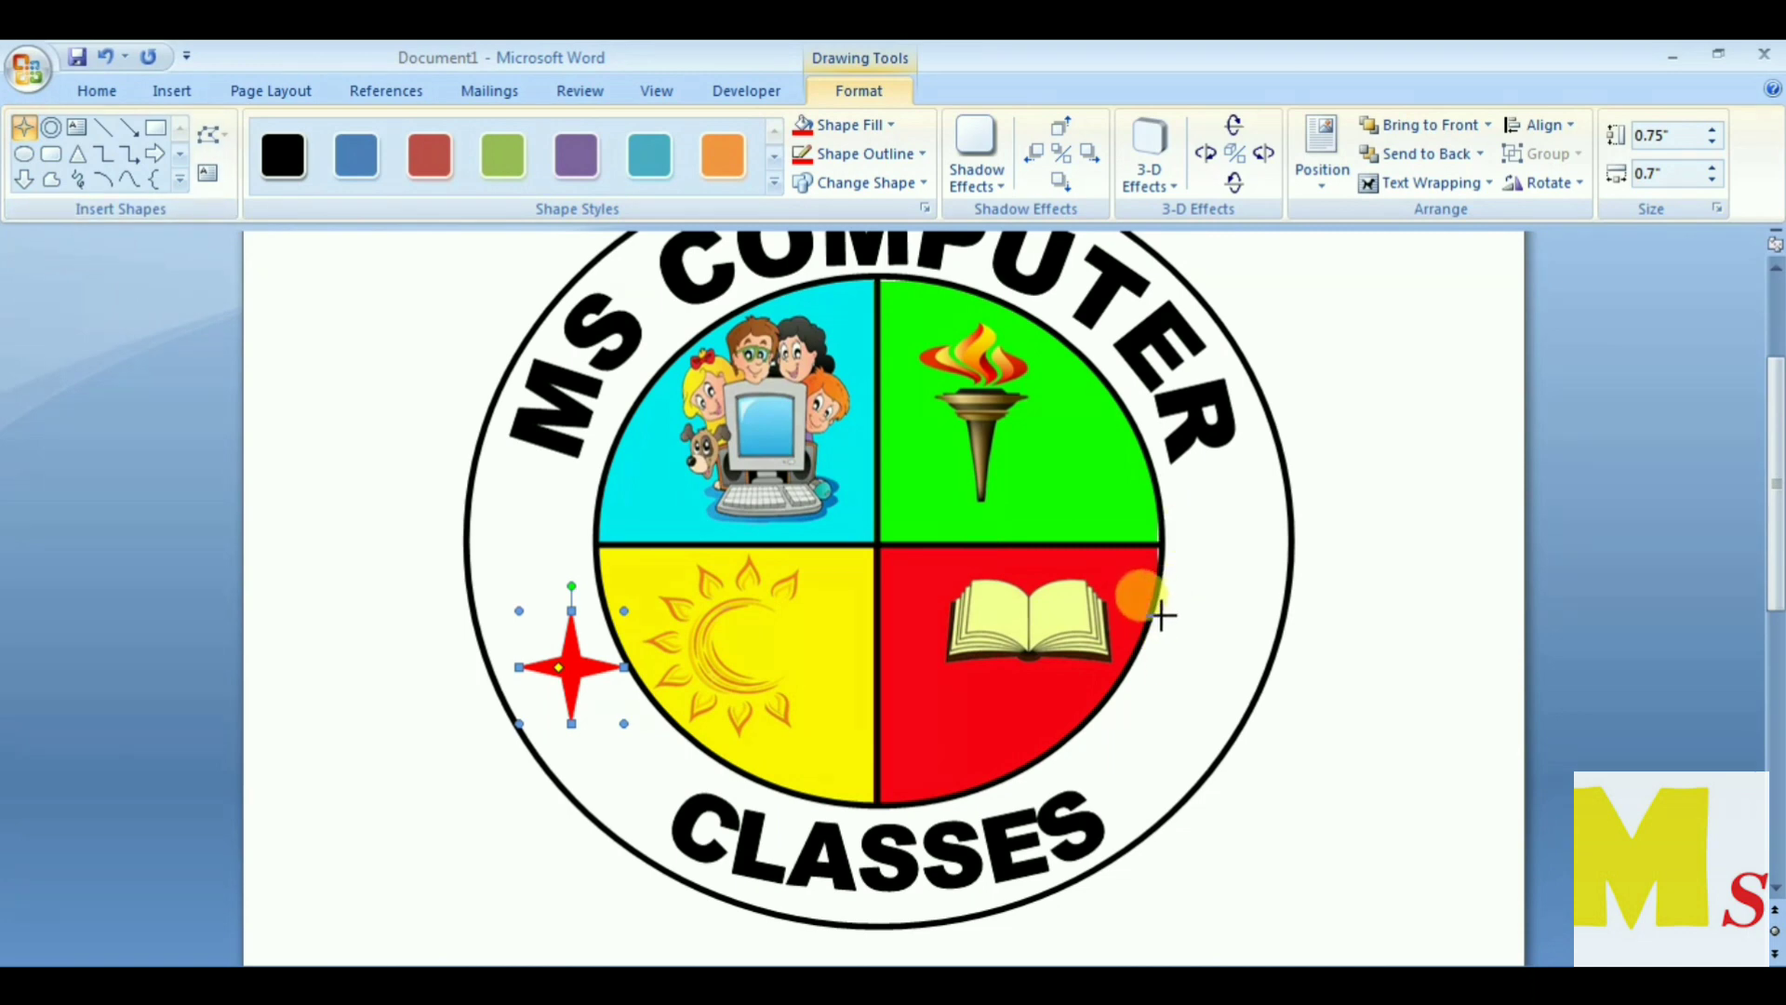
pyautogui.moveTo(1163, 614); pyautogui.dragTo(1255, 722)
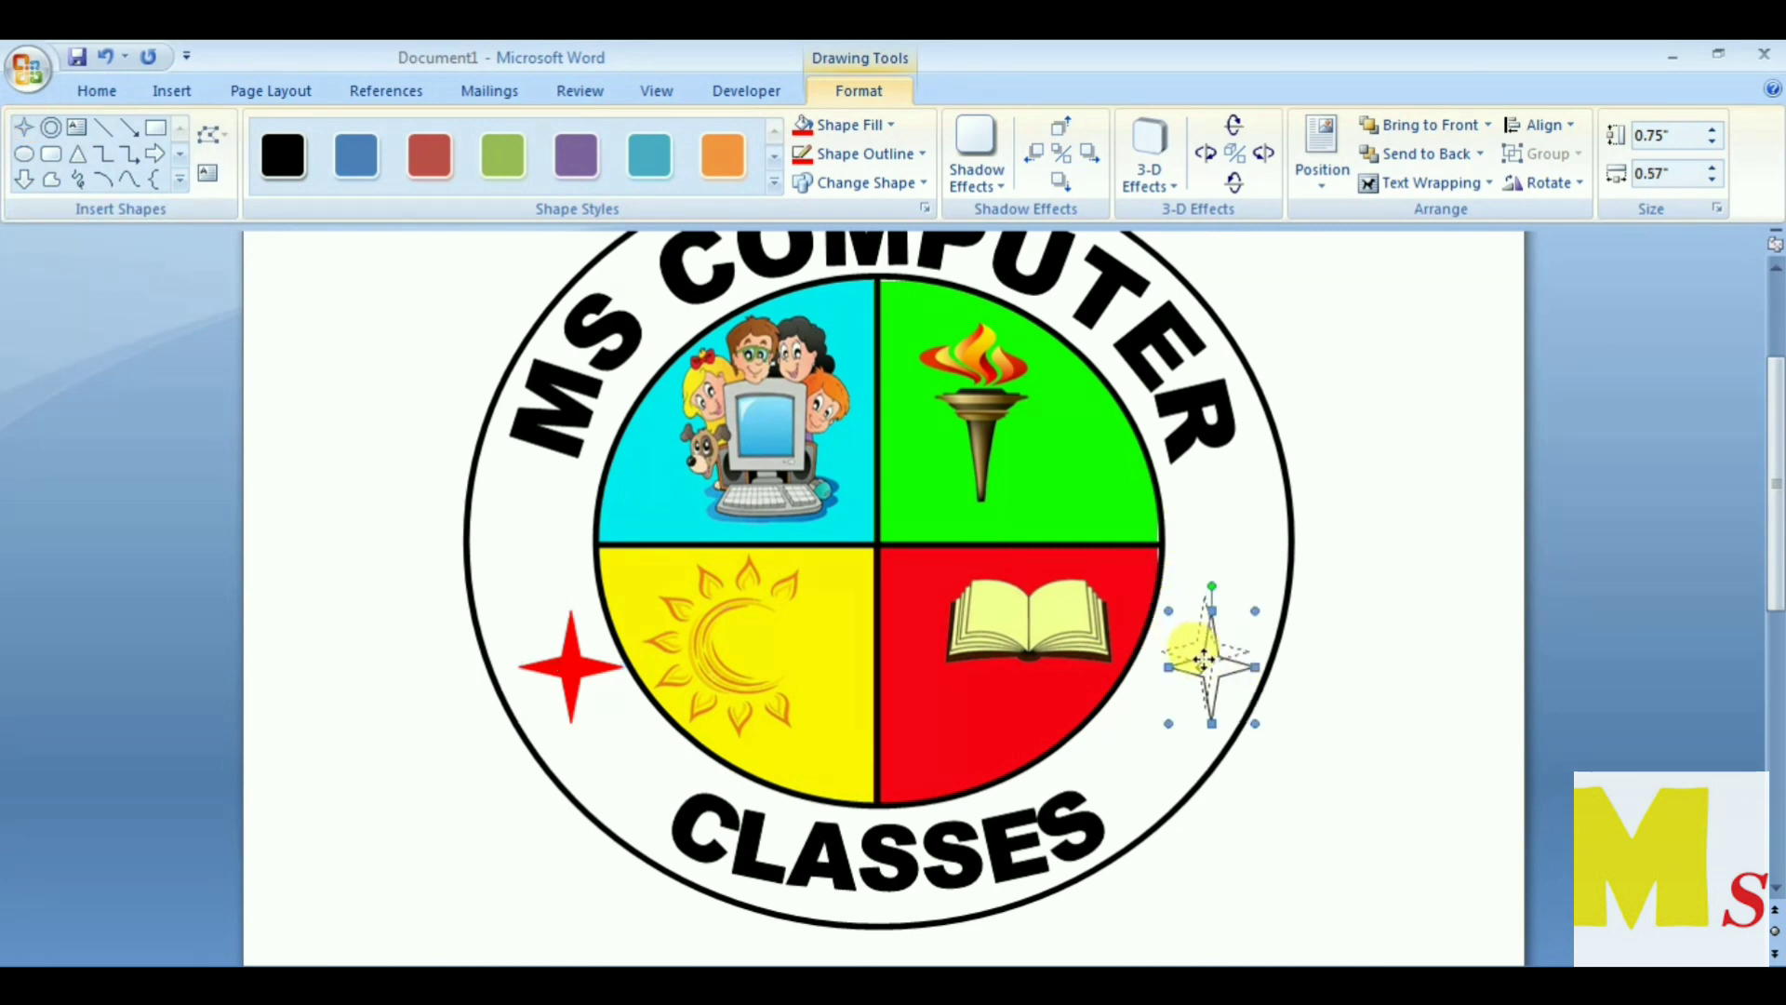
pyautogui.moveTo(1203, 658); pyautogui.dragTo(1197, 643)
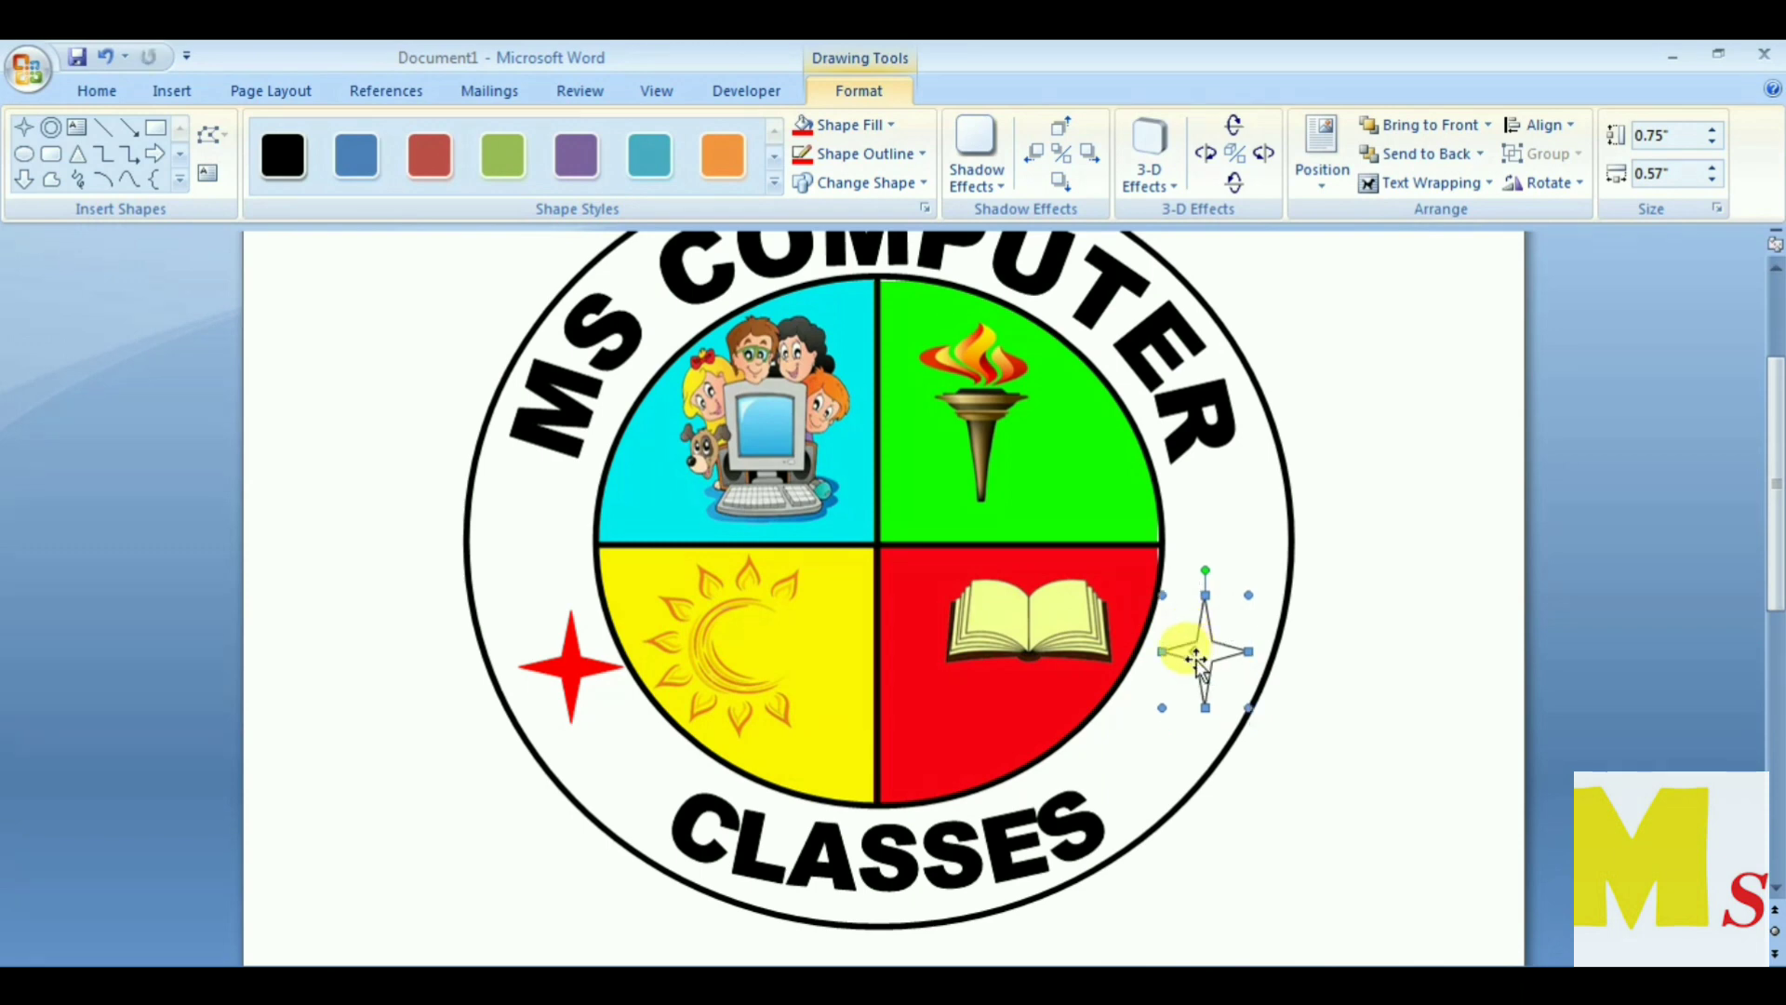
# Step: Fill the second star yellow and give it a yellow outline
pyautogui.click(891, 125)
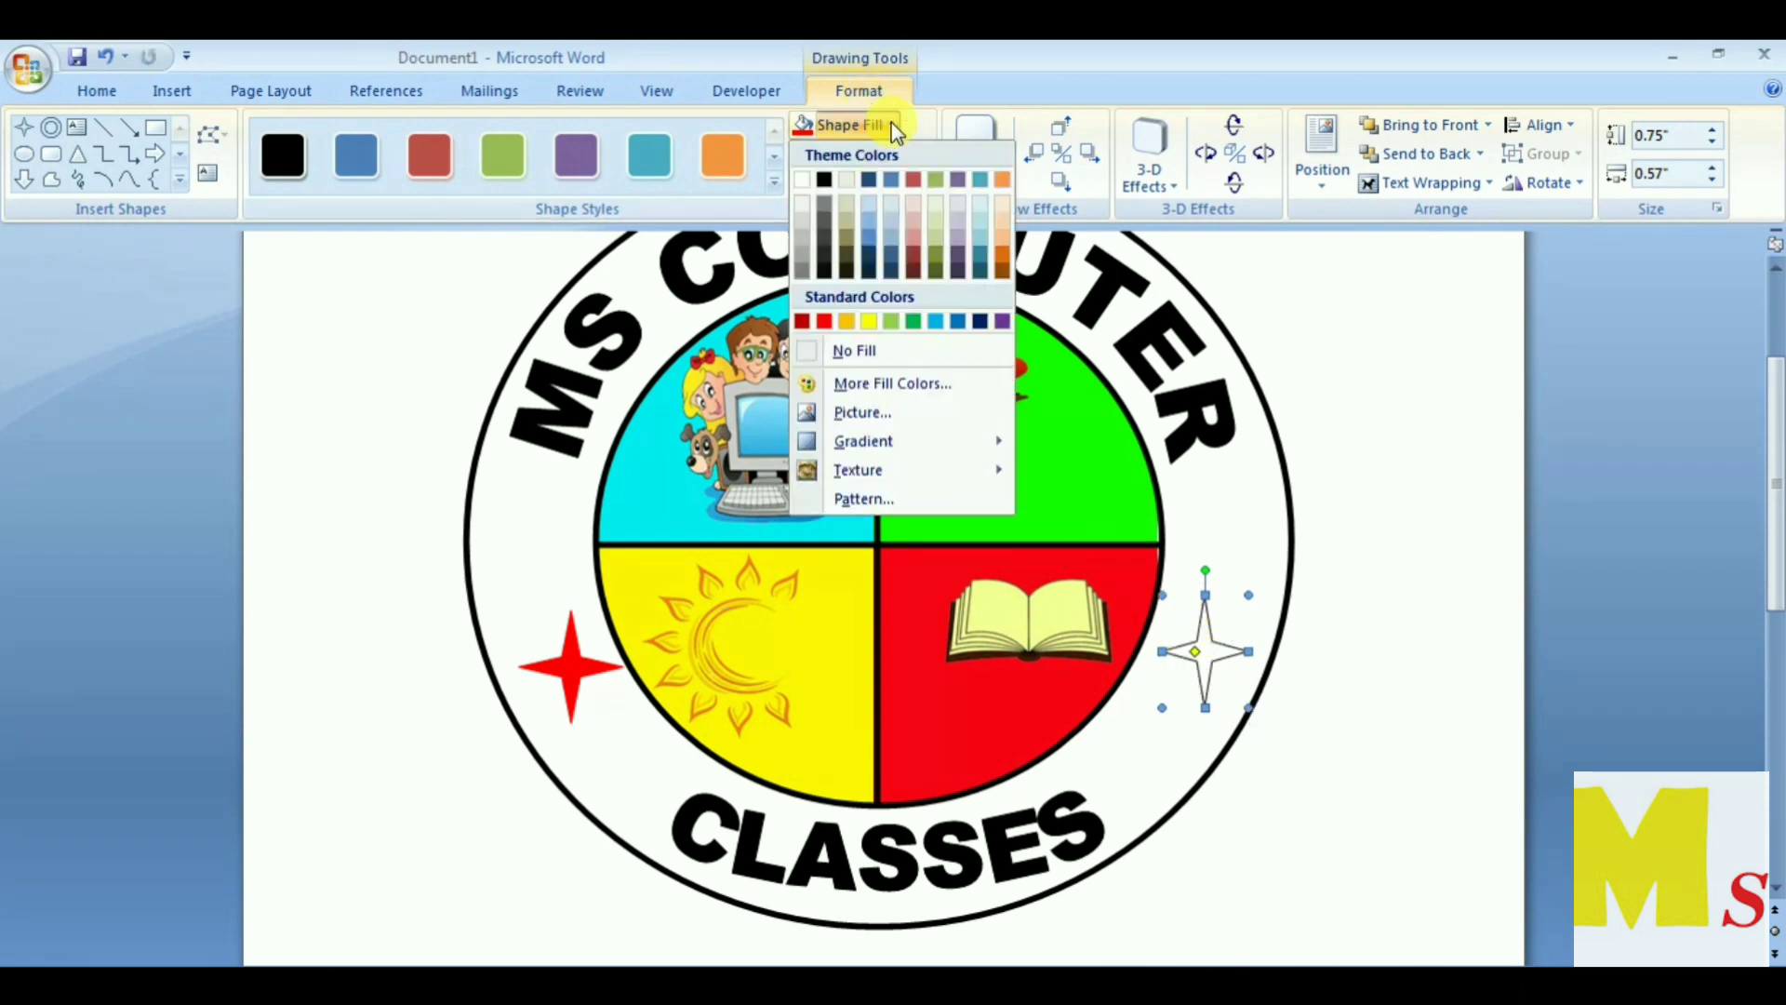
pyautogui.click(869, 321)
pyautogui.click(914, 155)
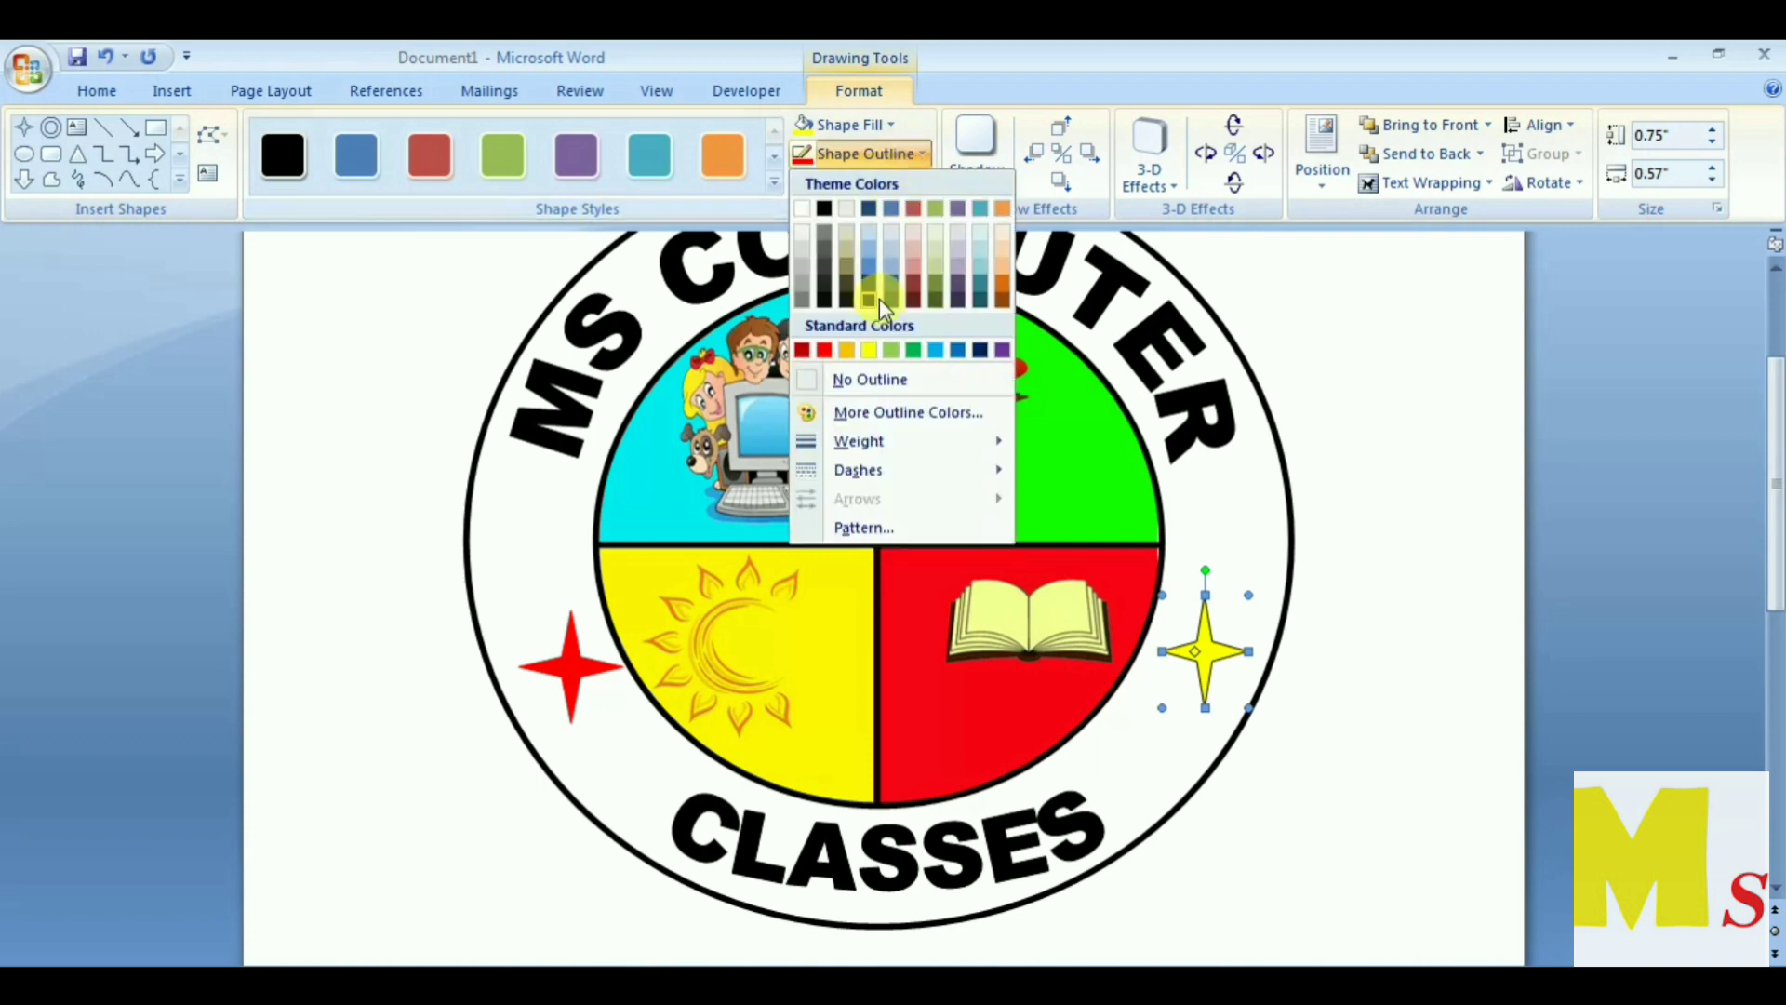
pyautogui.click(831, 350)
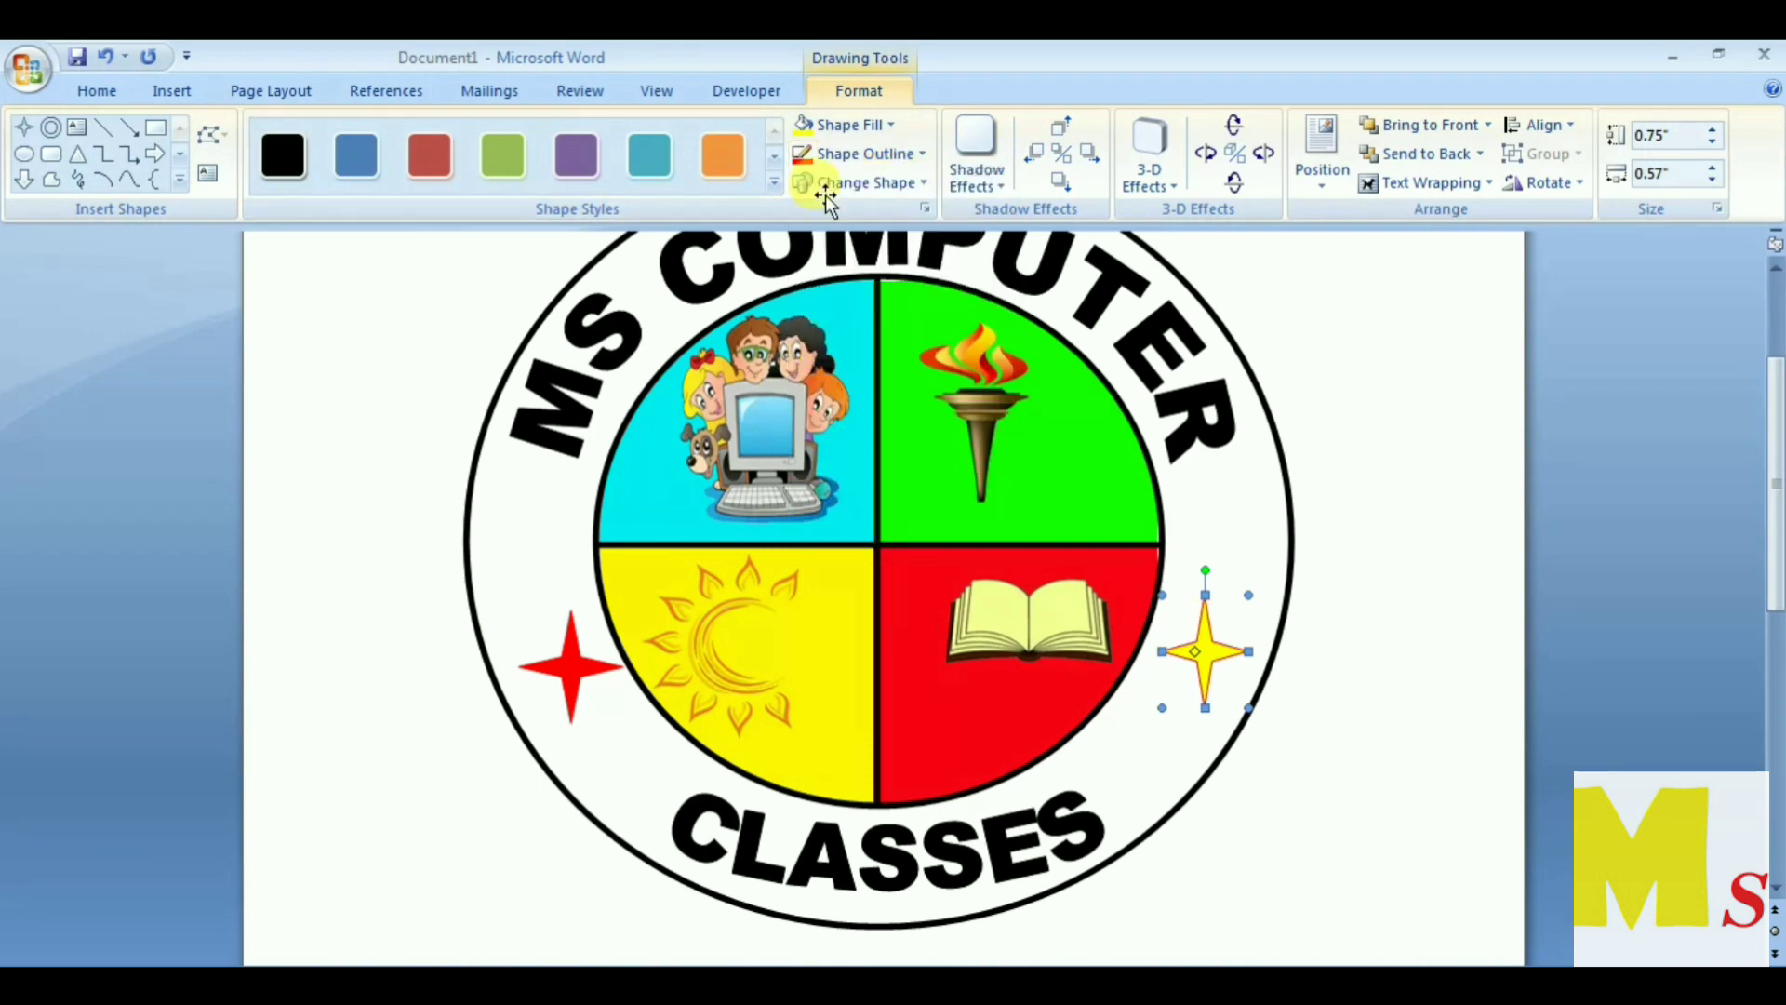
pyautogui.click(880, 155)
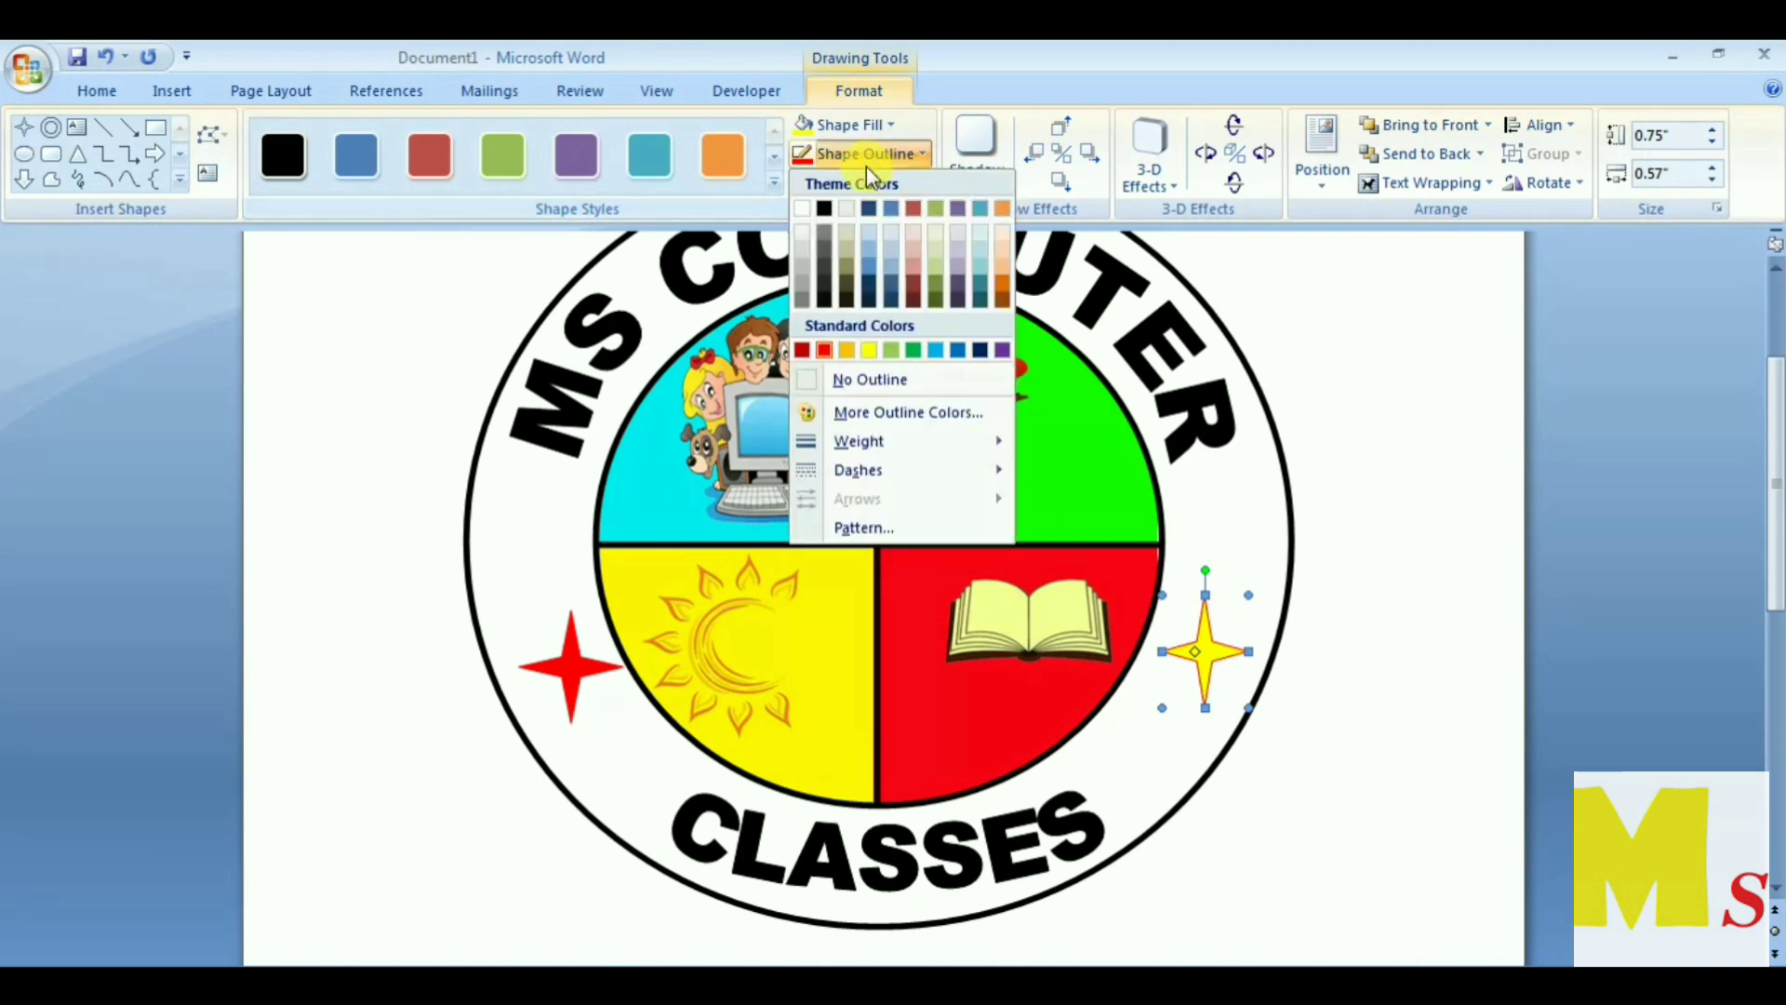
pyautogui.click(869, 350)
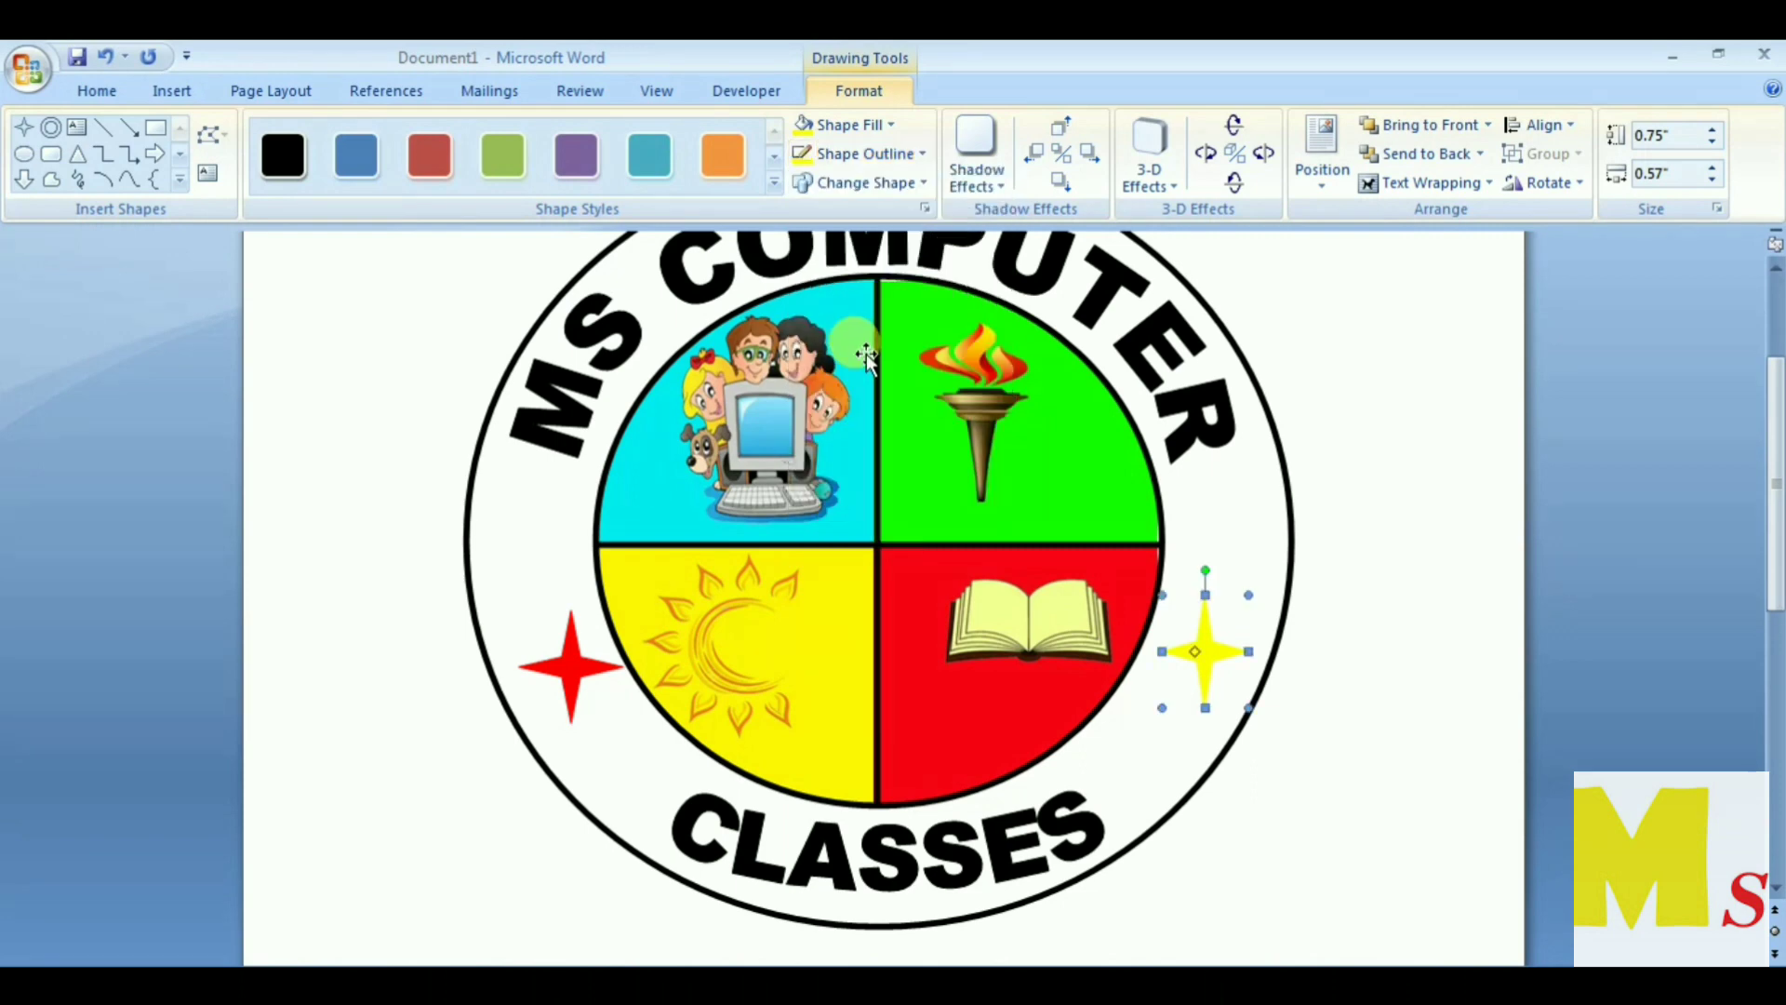
pyautogui.click(1337, 526)
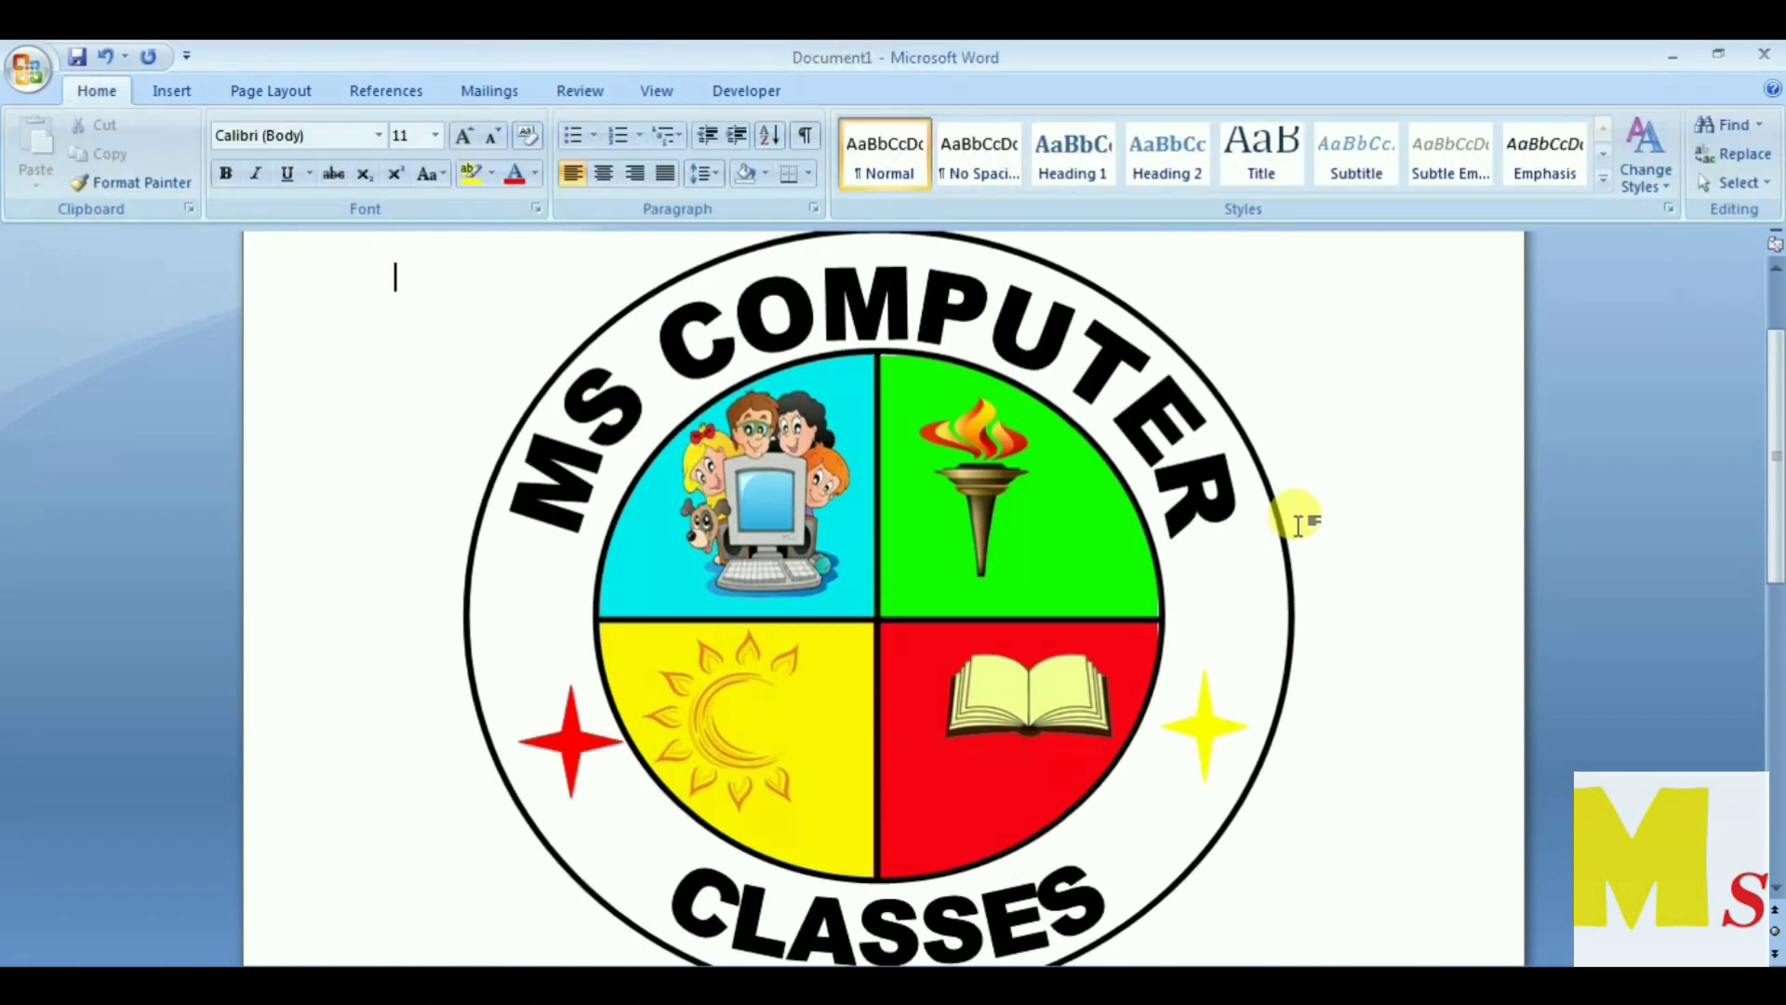
# Step: Draw an Up Ribbon banner shape below the logo
pyautogui.scroll(-2, 1080, 360)
pyautogui.scroll(-1, 1080, 360)
pyautogui.scroll(1, 947, 350)
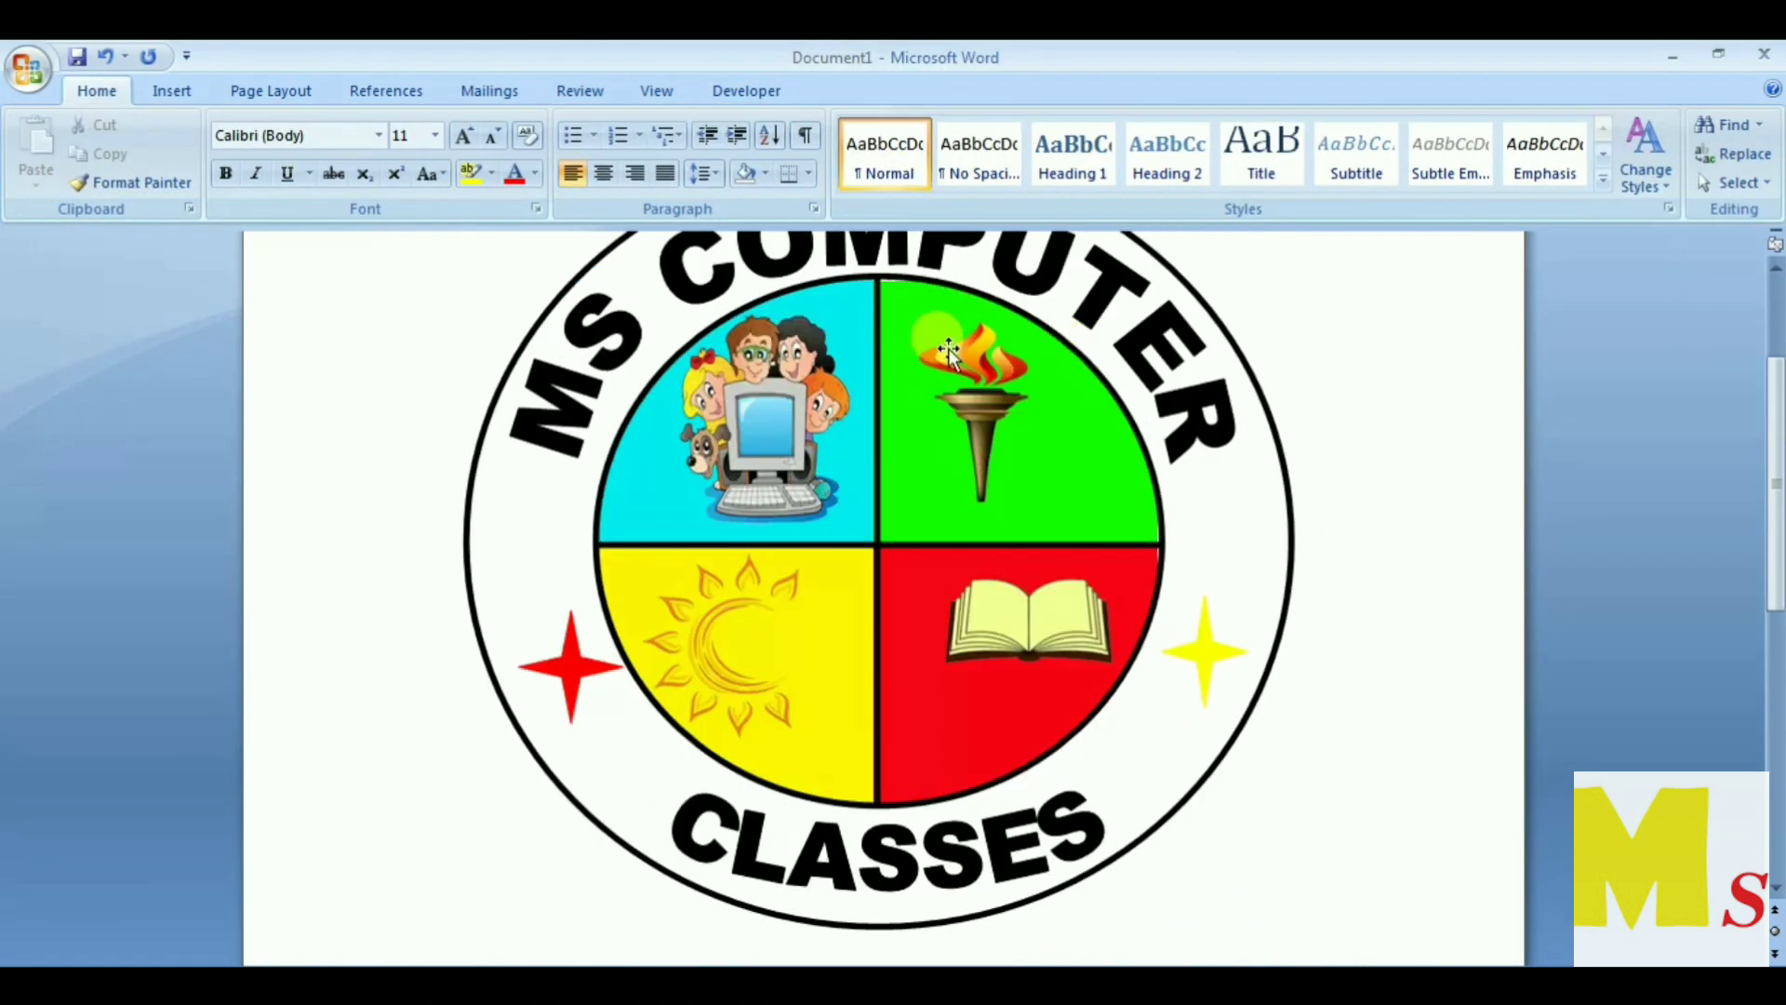
pyautogui.scroll(-5, 953, 350)
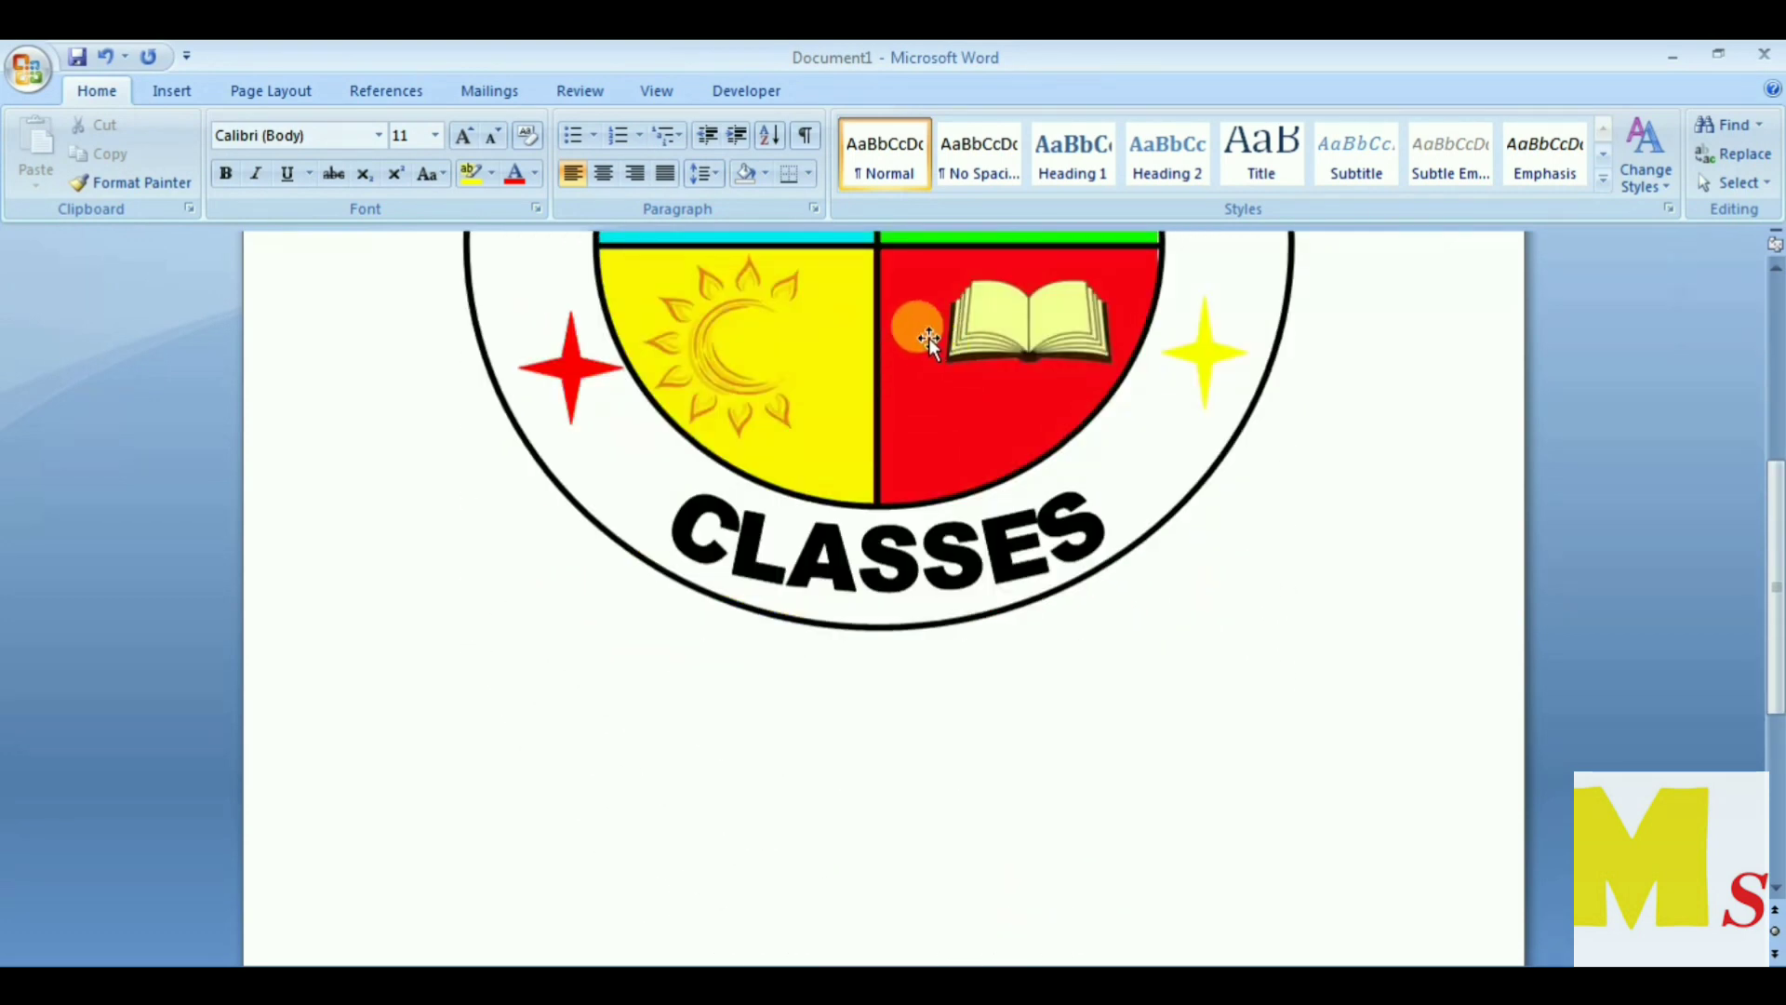
pyautogui.click(175, 94)
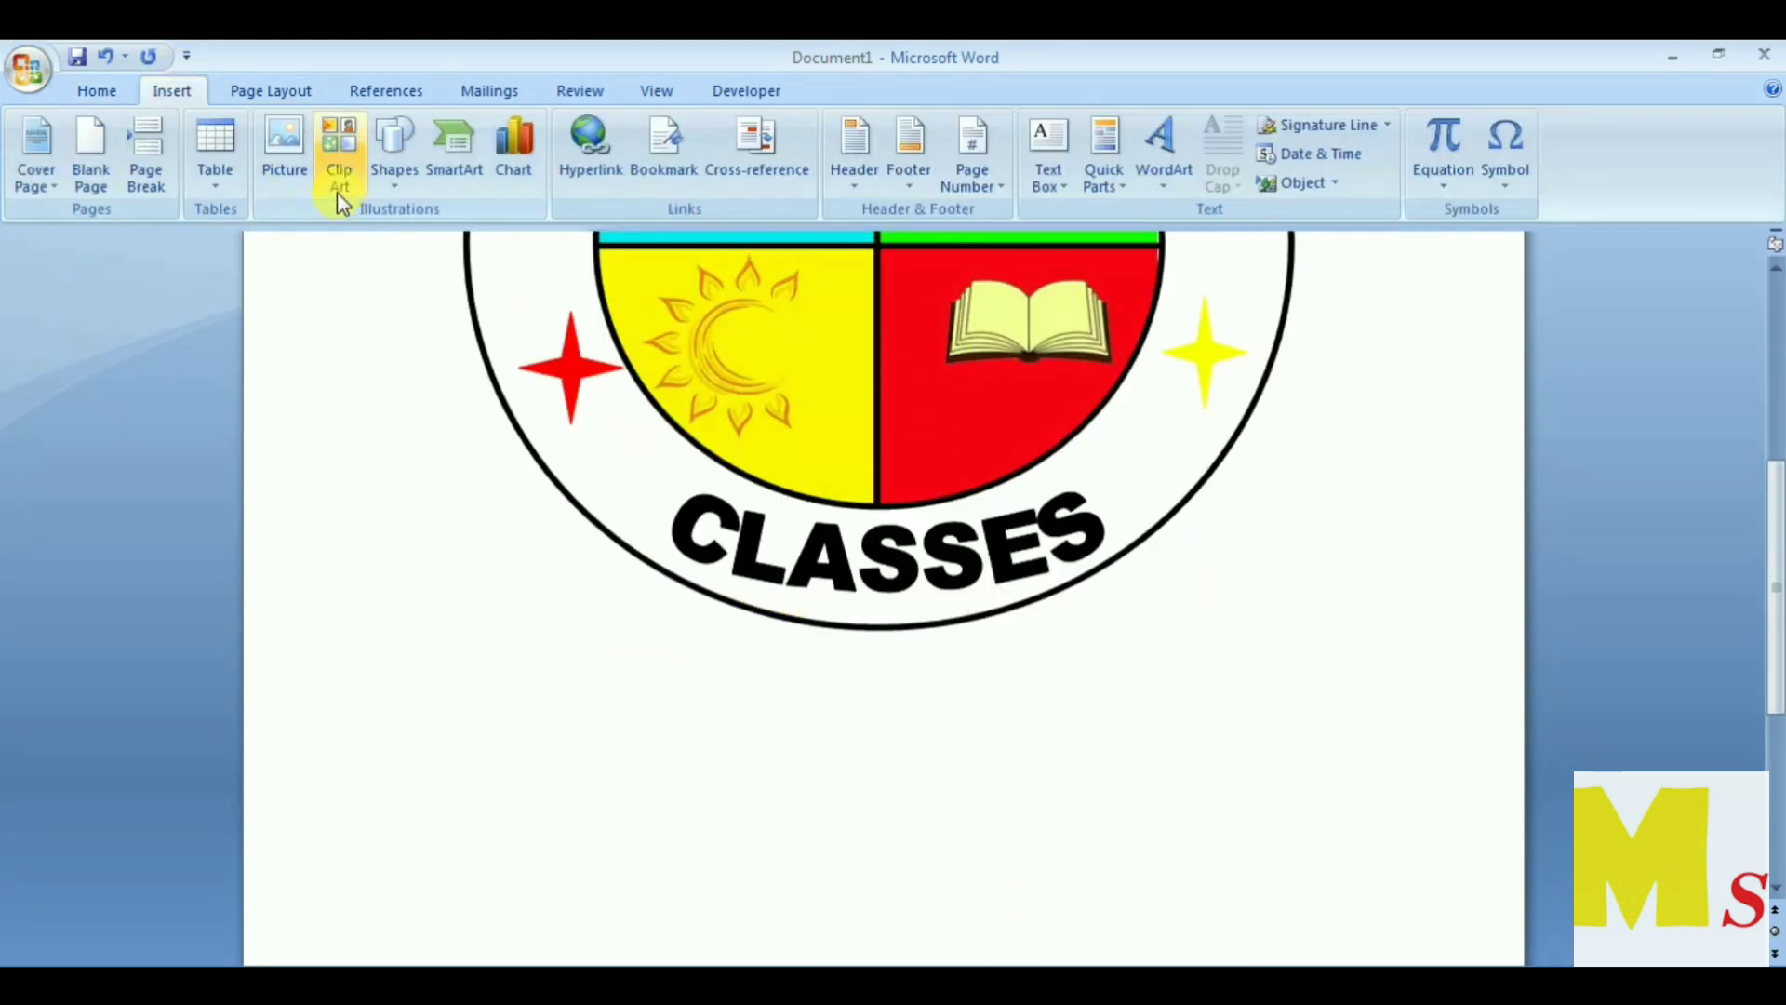
pyautogui.click(394, 176)
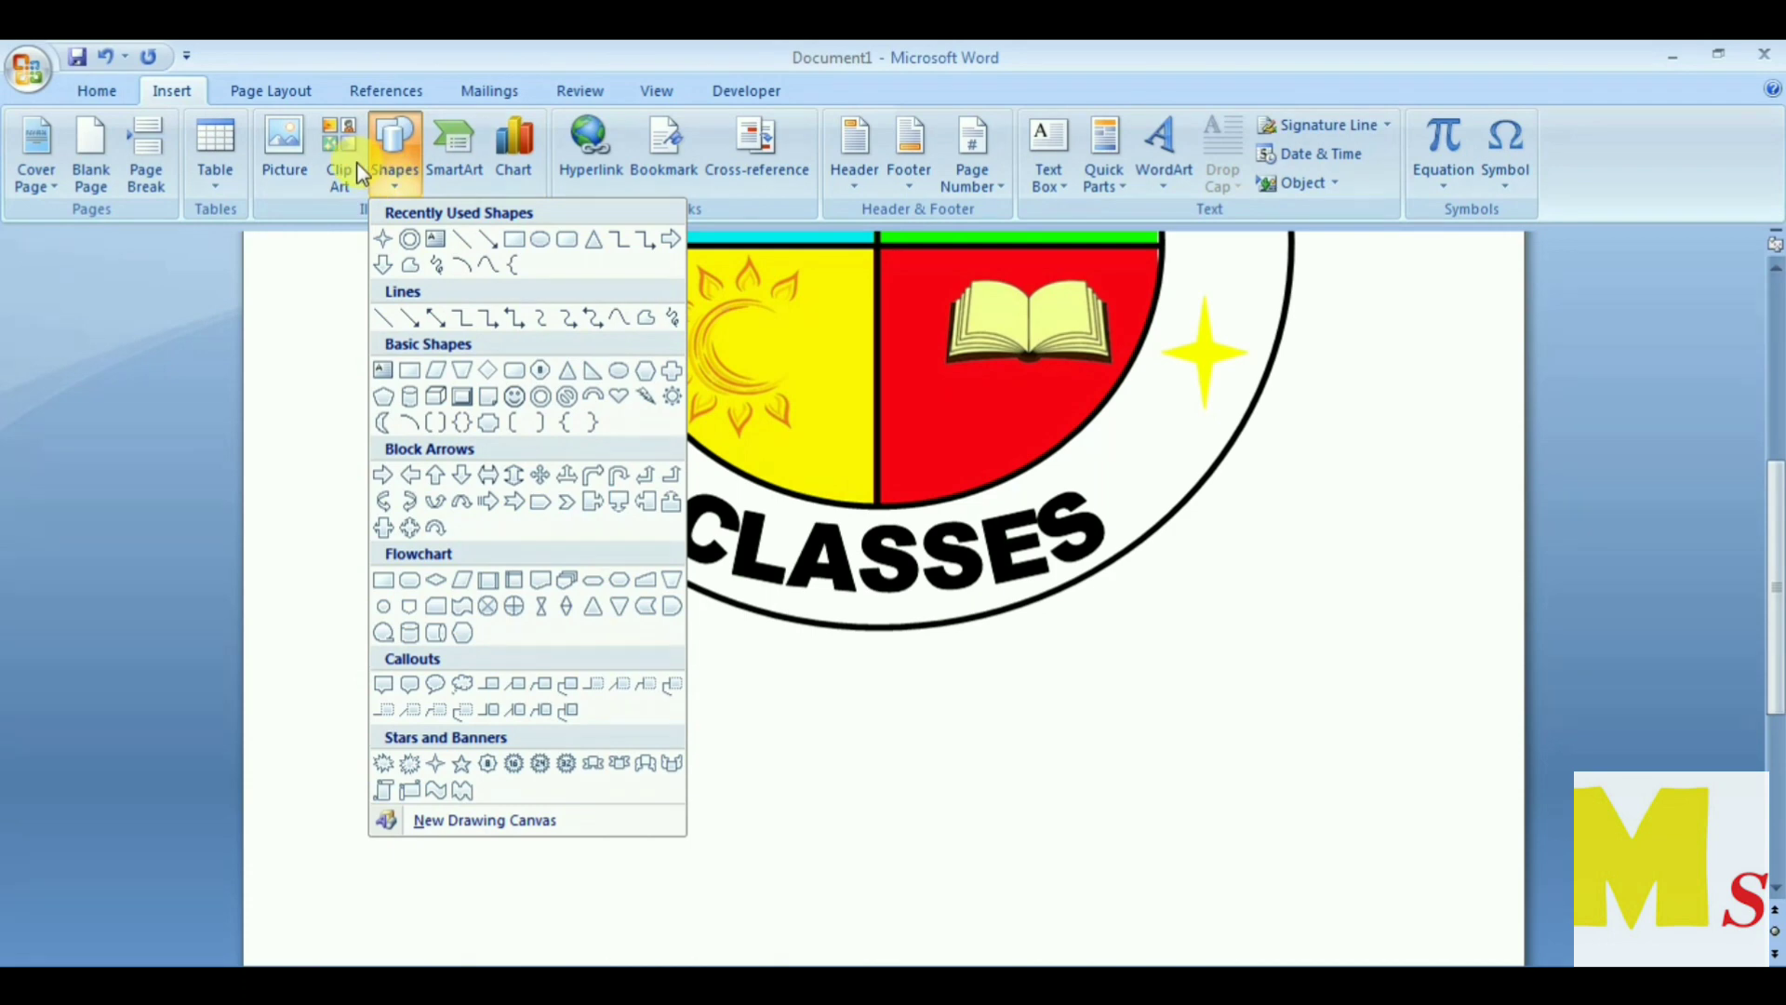
pyautogui.click(595, 761)
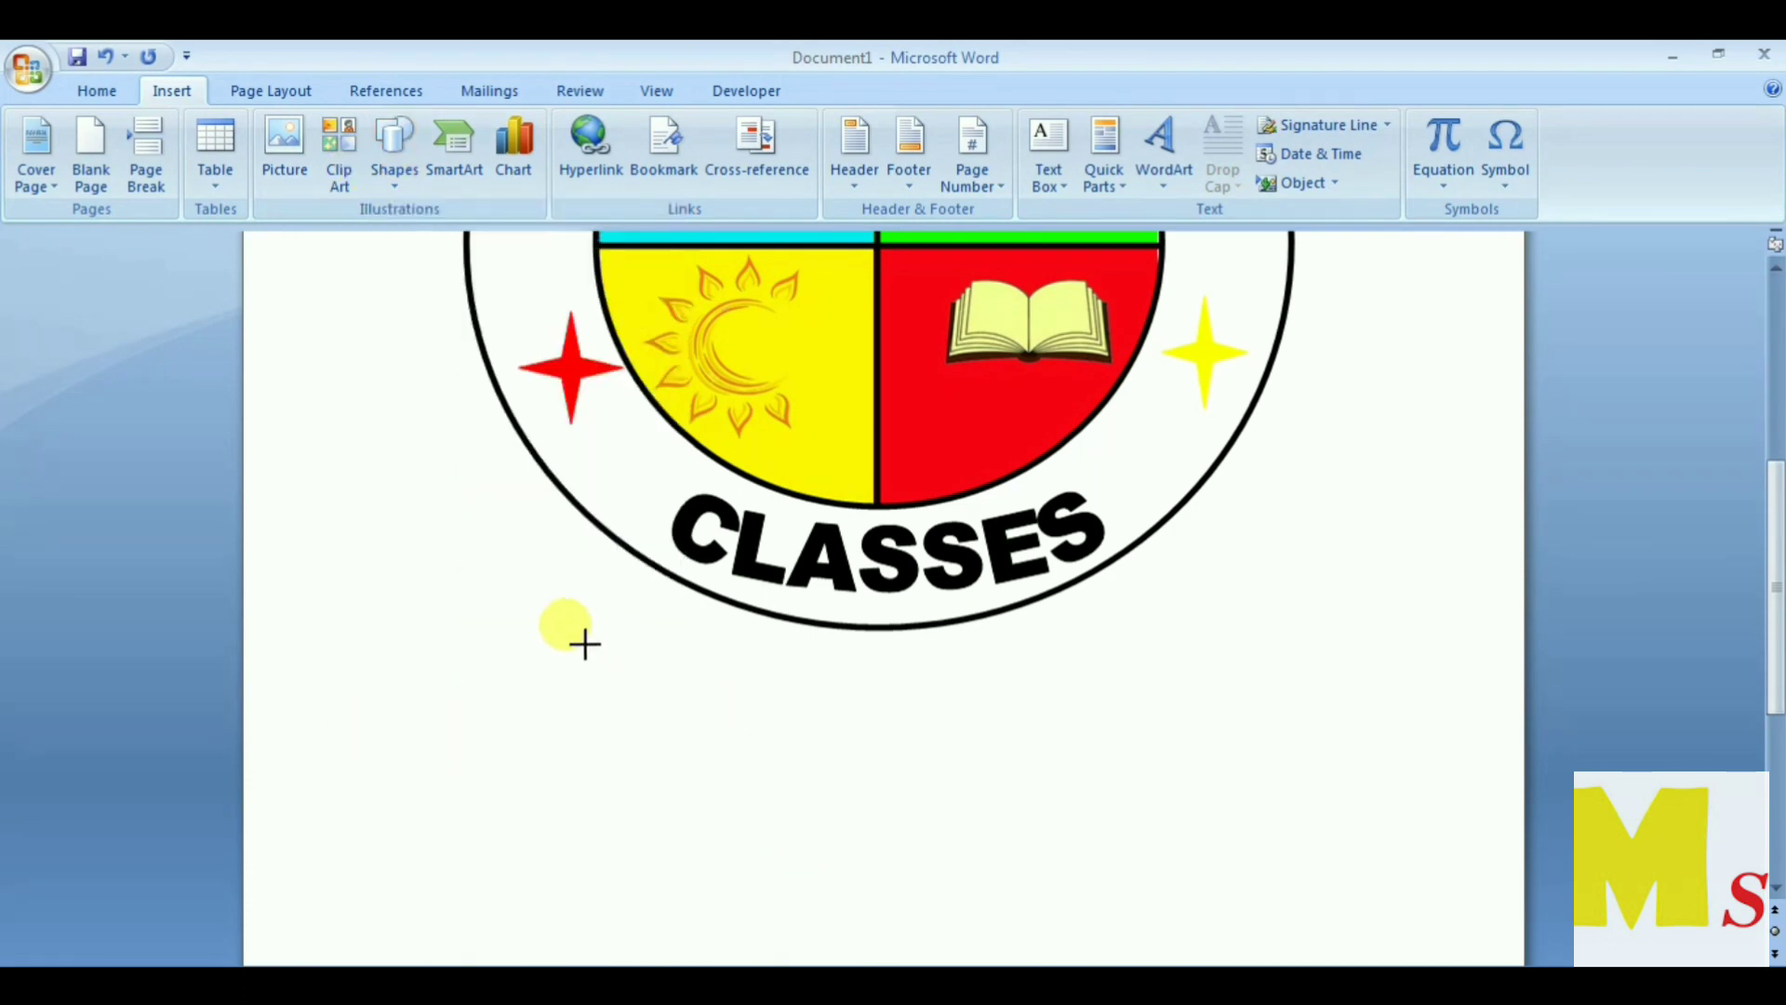
pyautogui.moveTo(547, 639); pyautogui.dragTo(1230, 907)
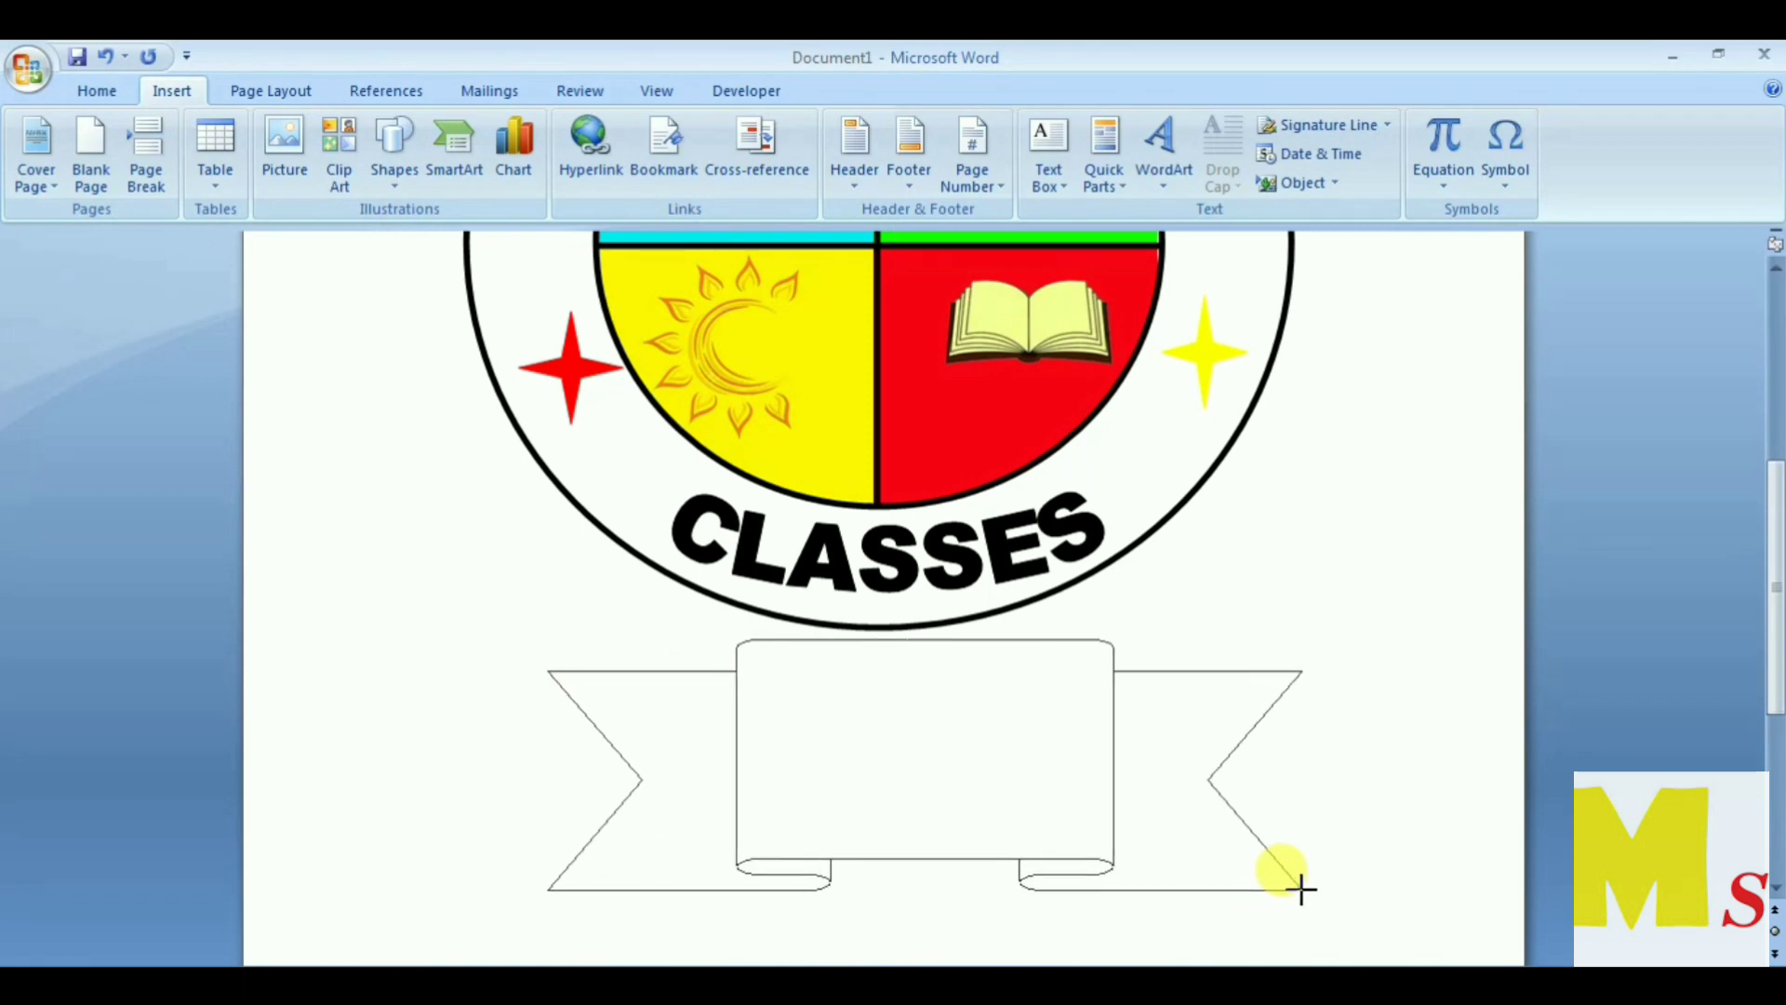
pyautogui.moveTo(1229, 907); pyautogui.dragTo(1303, 891)
# Step: Shift the banner slightly left and widen its centre and both ends
pyautogui.moveTo(989, 765); pyautogui.dragTo(926, 767)
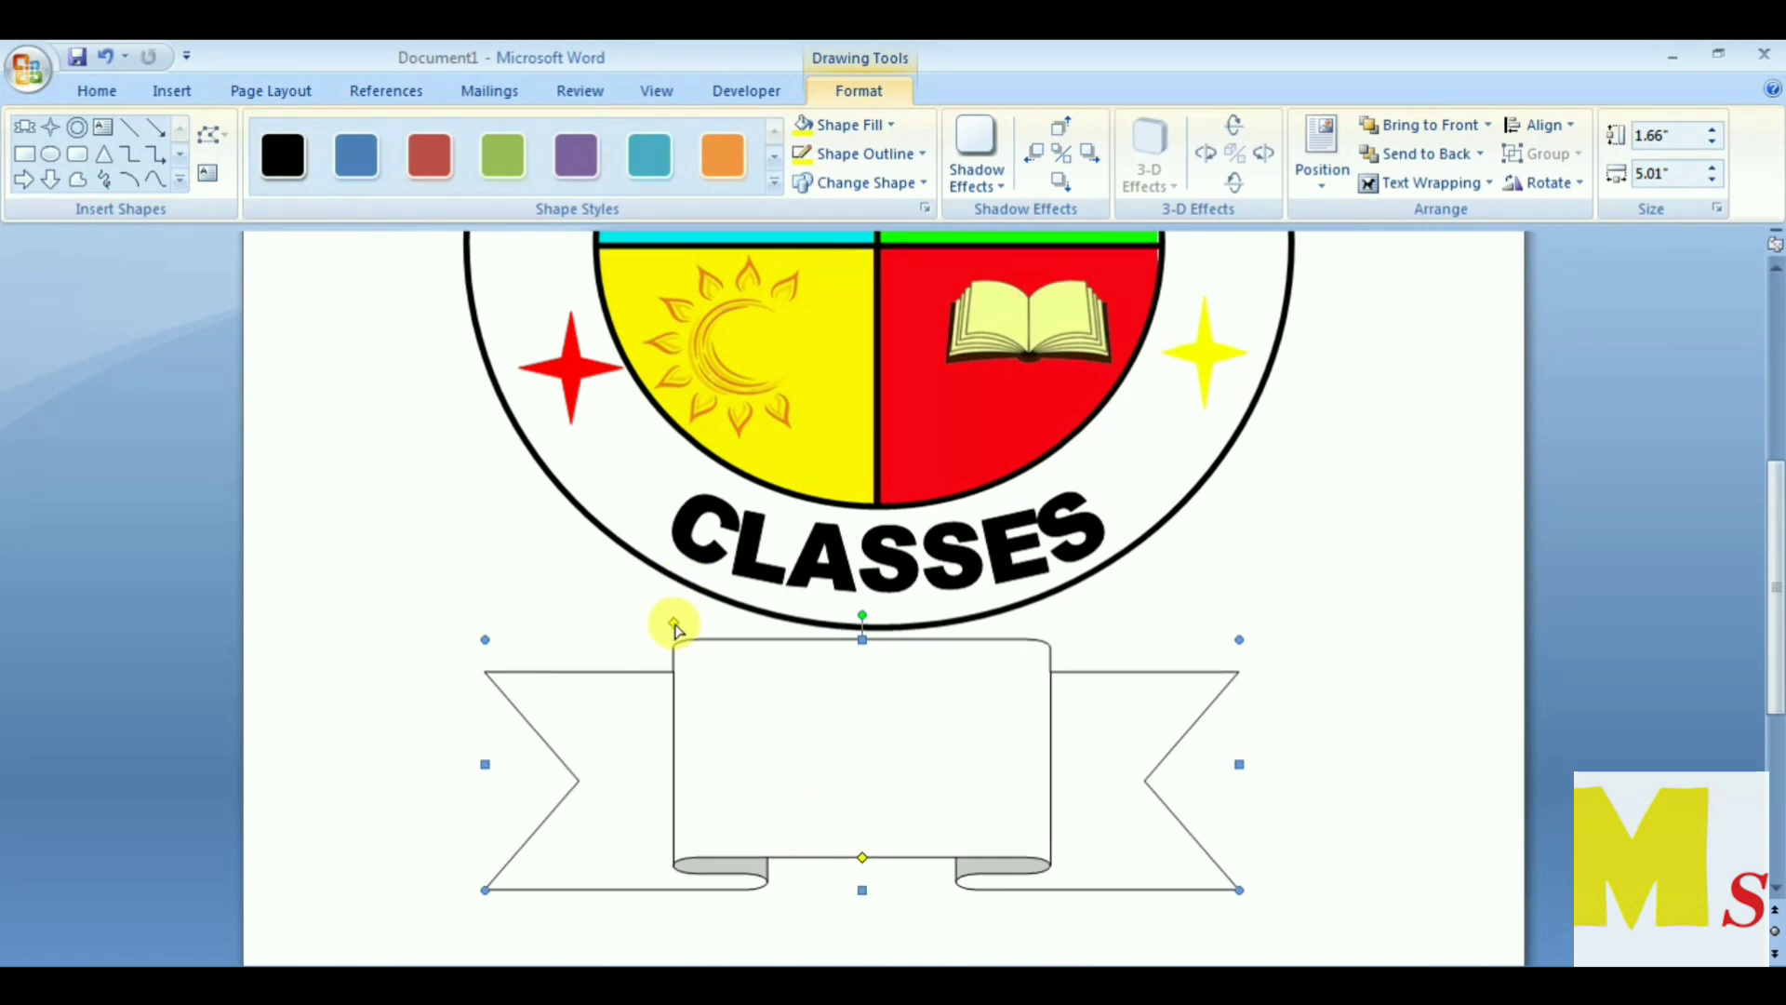
pyautogui.moveTo(674, 629); pyautogui.dragTo(592, 629)
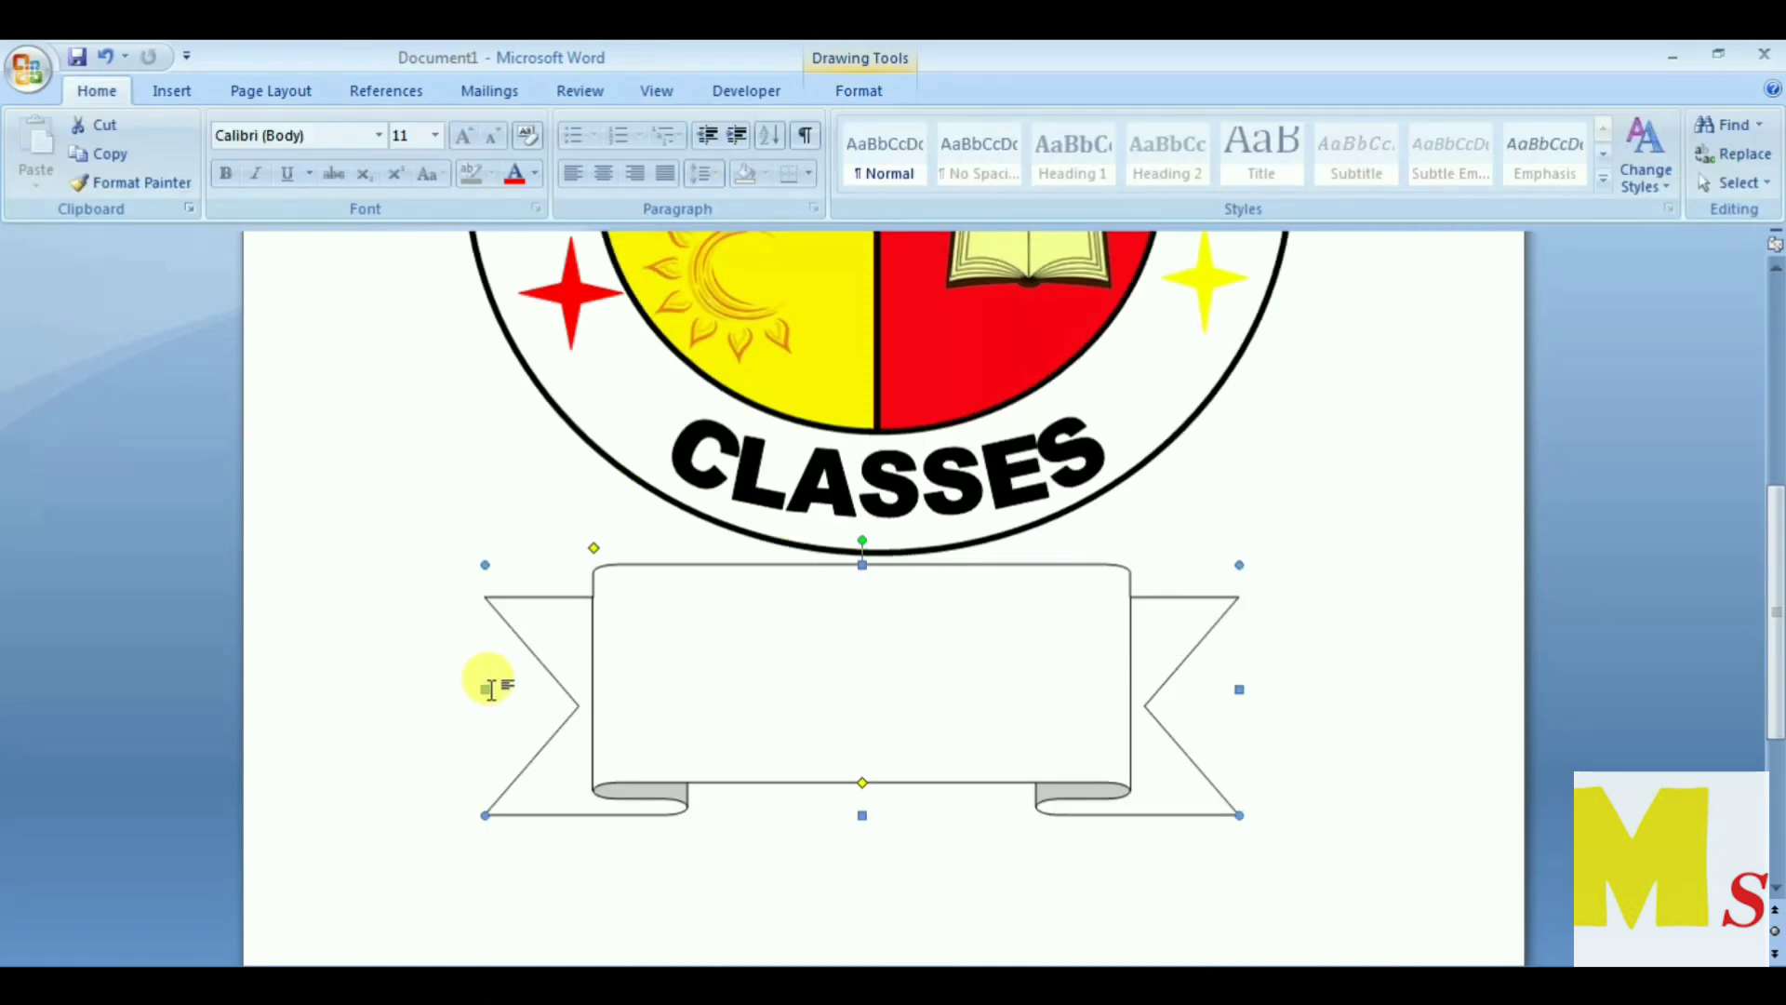
pyautogui.moveTo(484, 689); pyautogui.dragTo(419, 690)
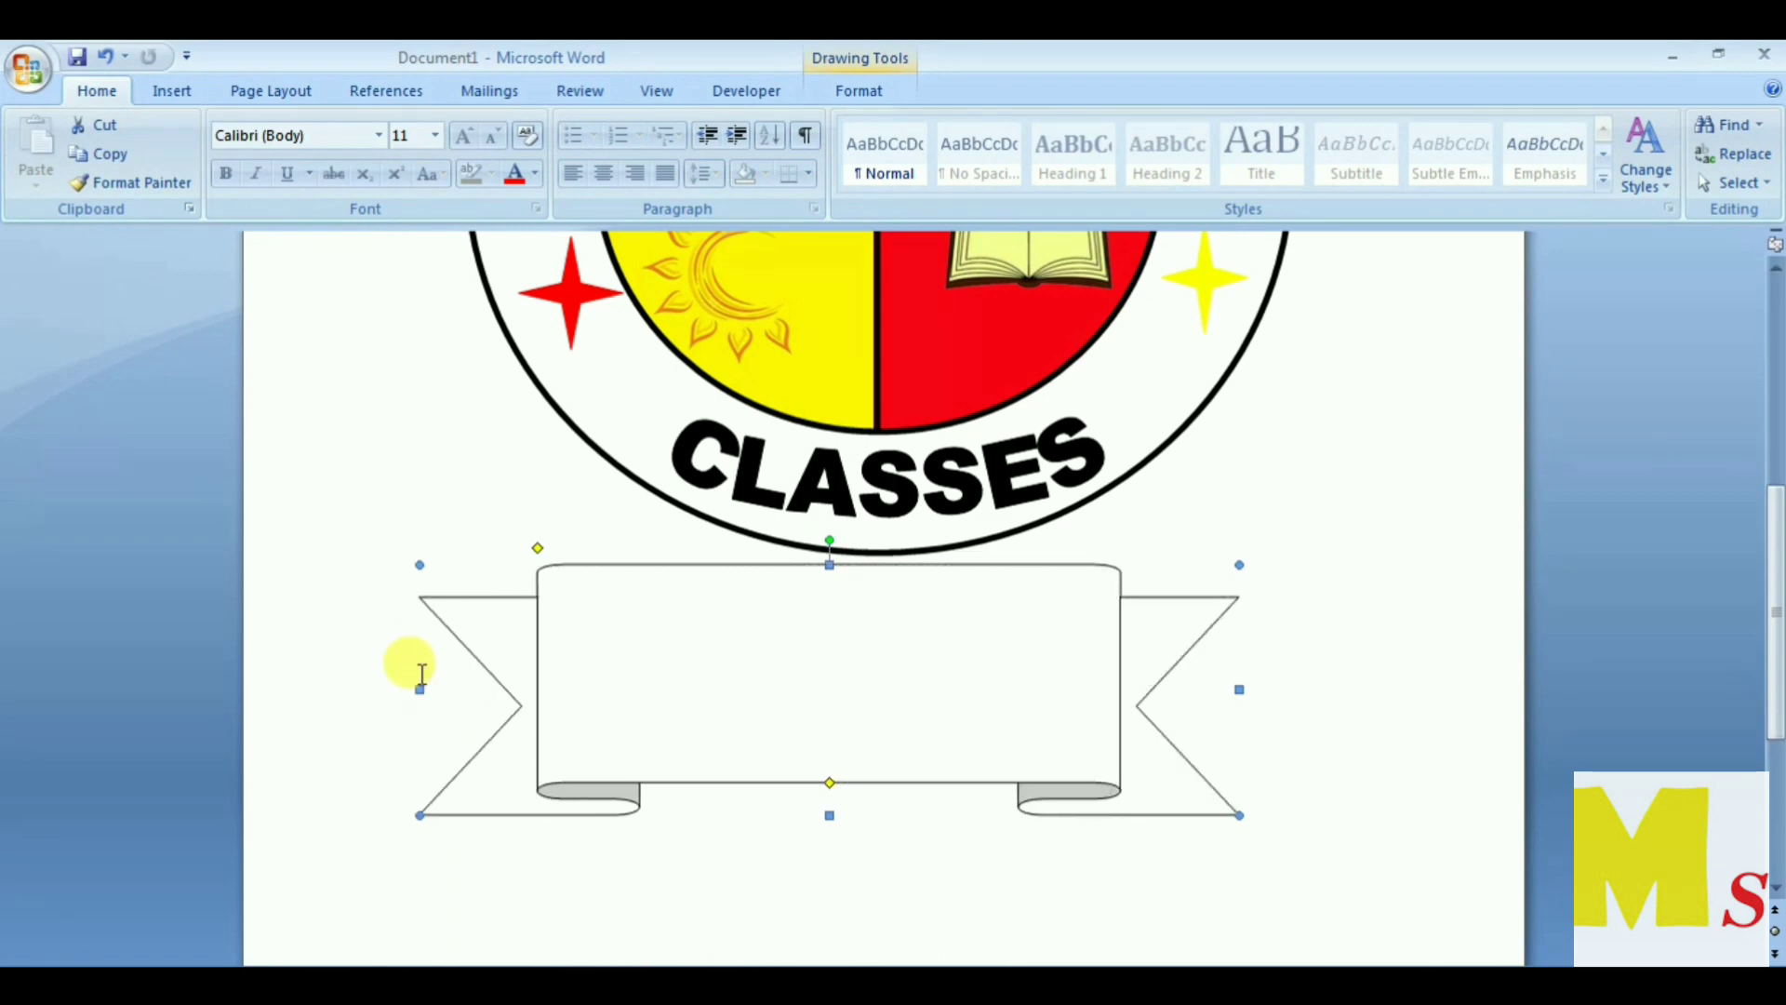
pyautogui.moveTo(1239, 689); pyautogui.dragTo(1282, 682)
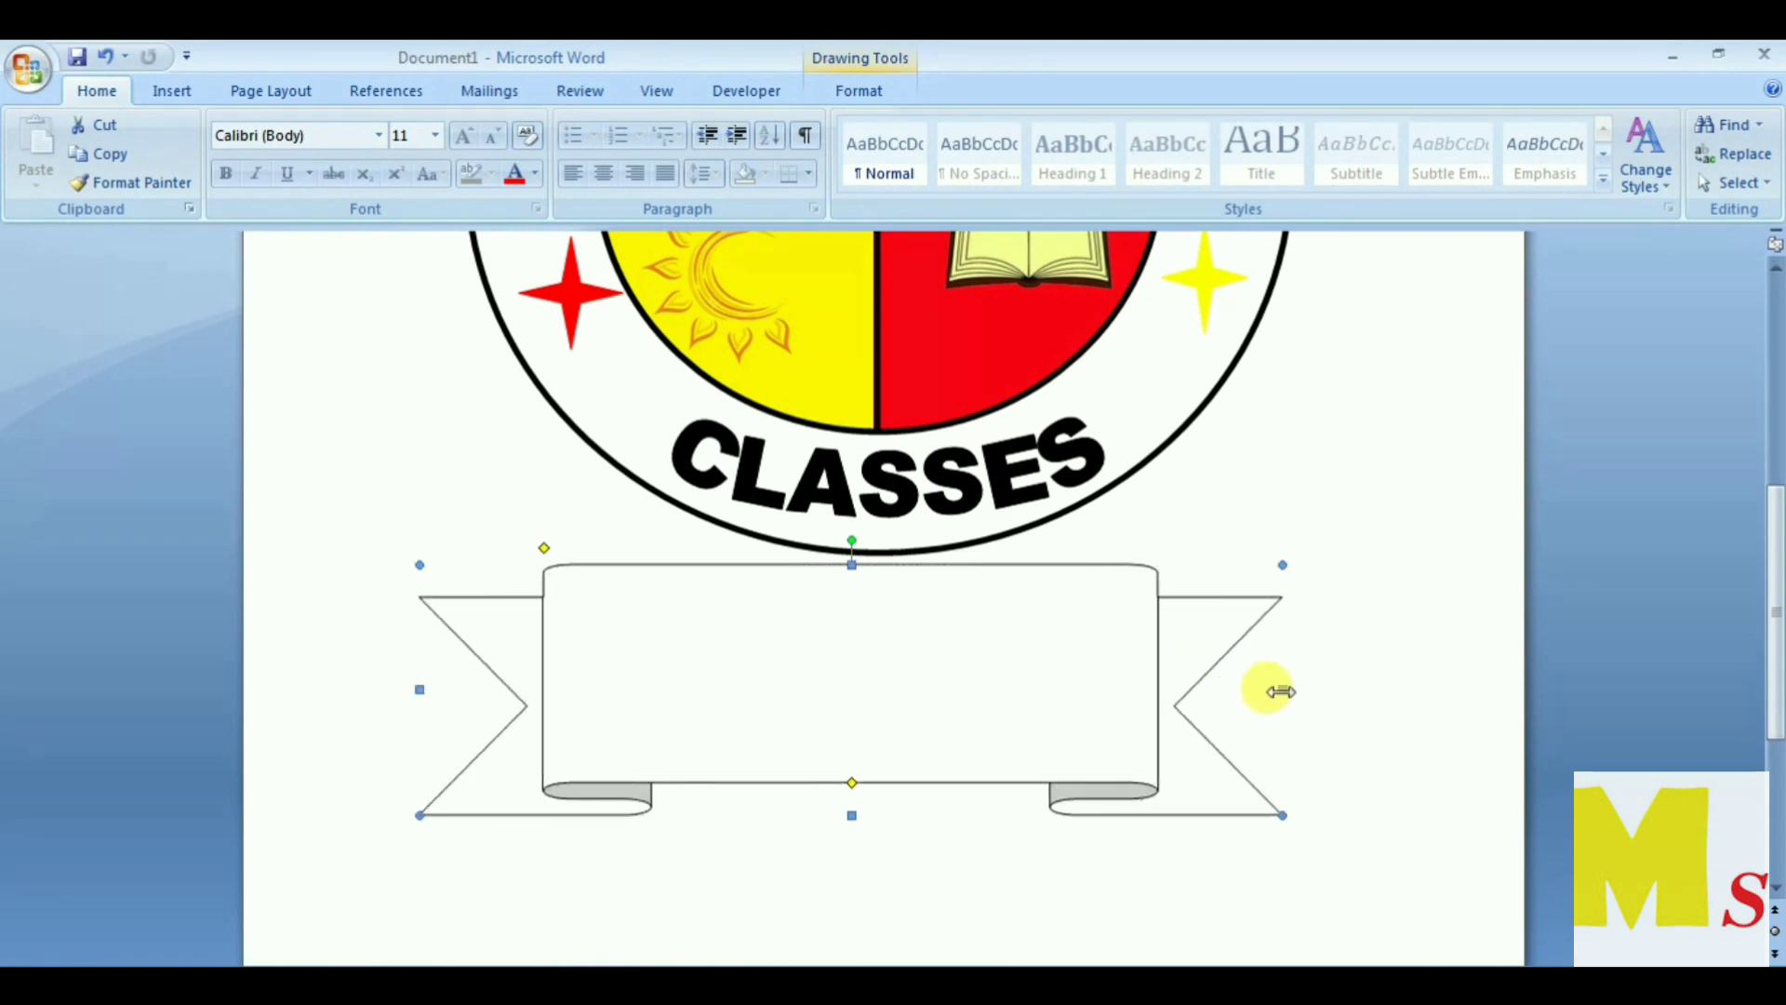
pyautogui.moveTo(855, 815); pyautogui.dragTo(853, 782)
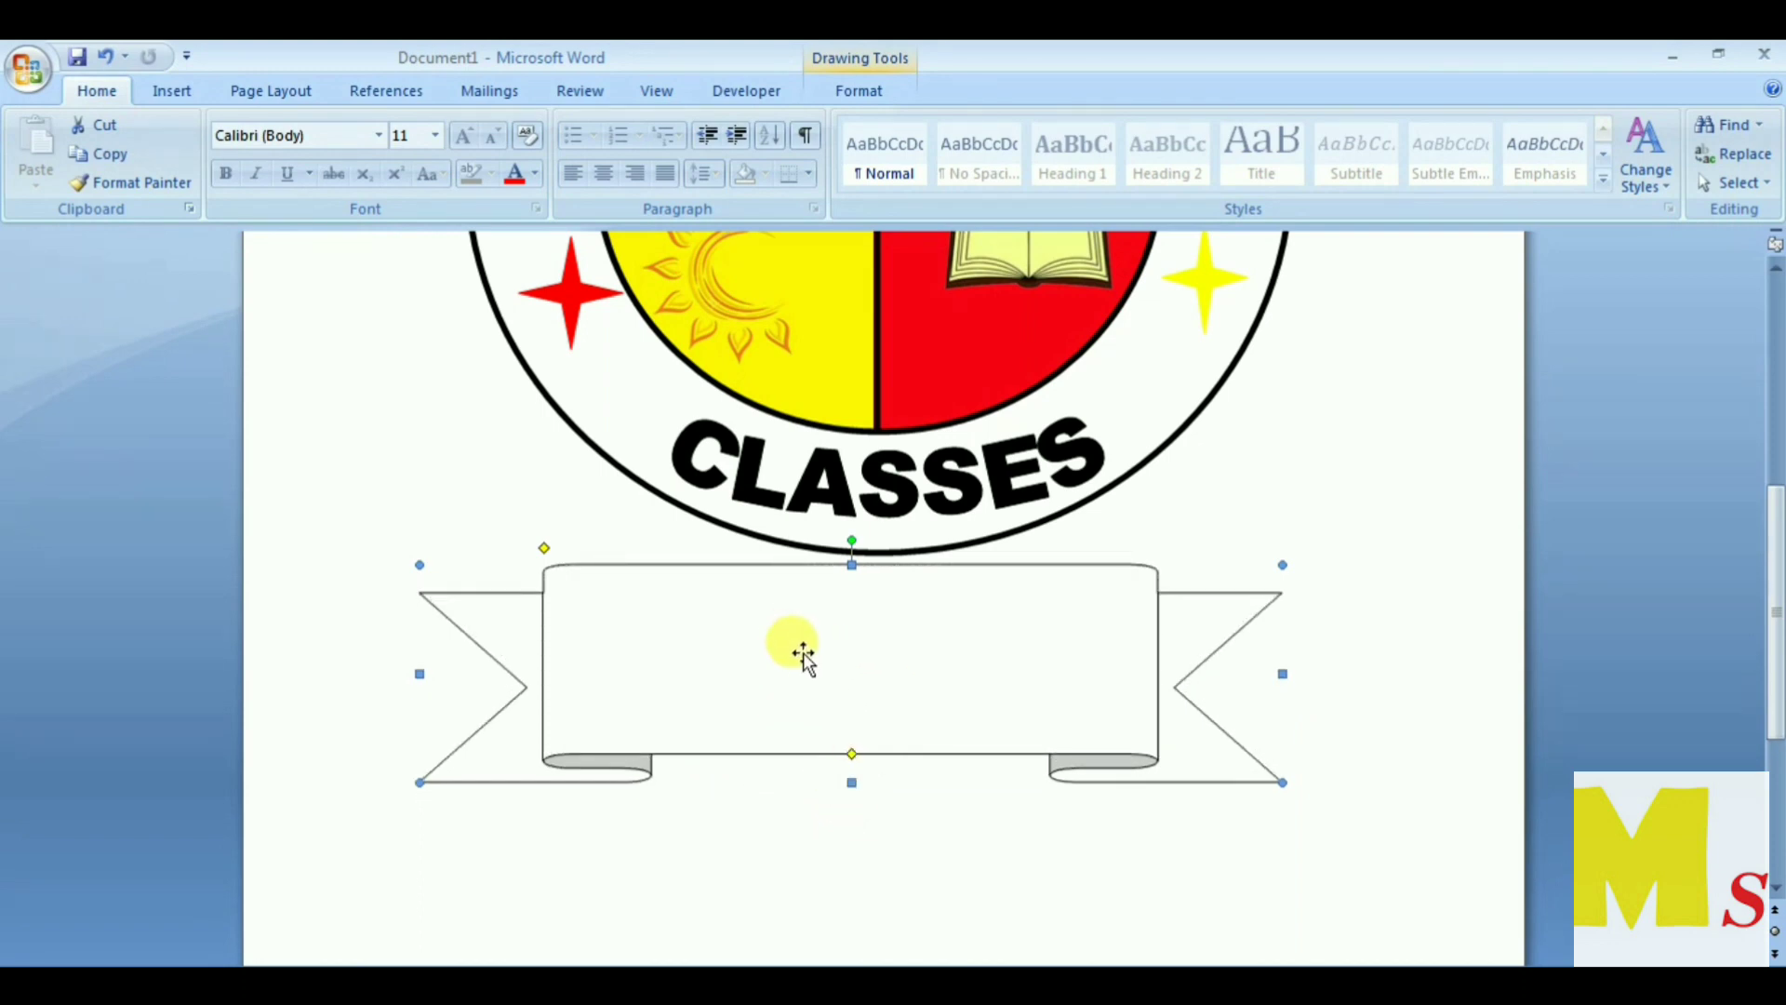
pyautogui.hotkey('ctrl', 'z')
pyautogui.scroll(-2, 693, 372)
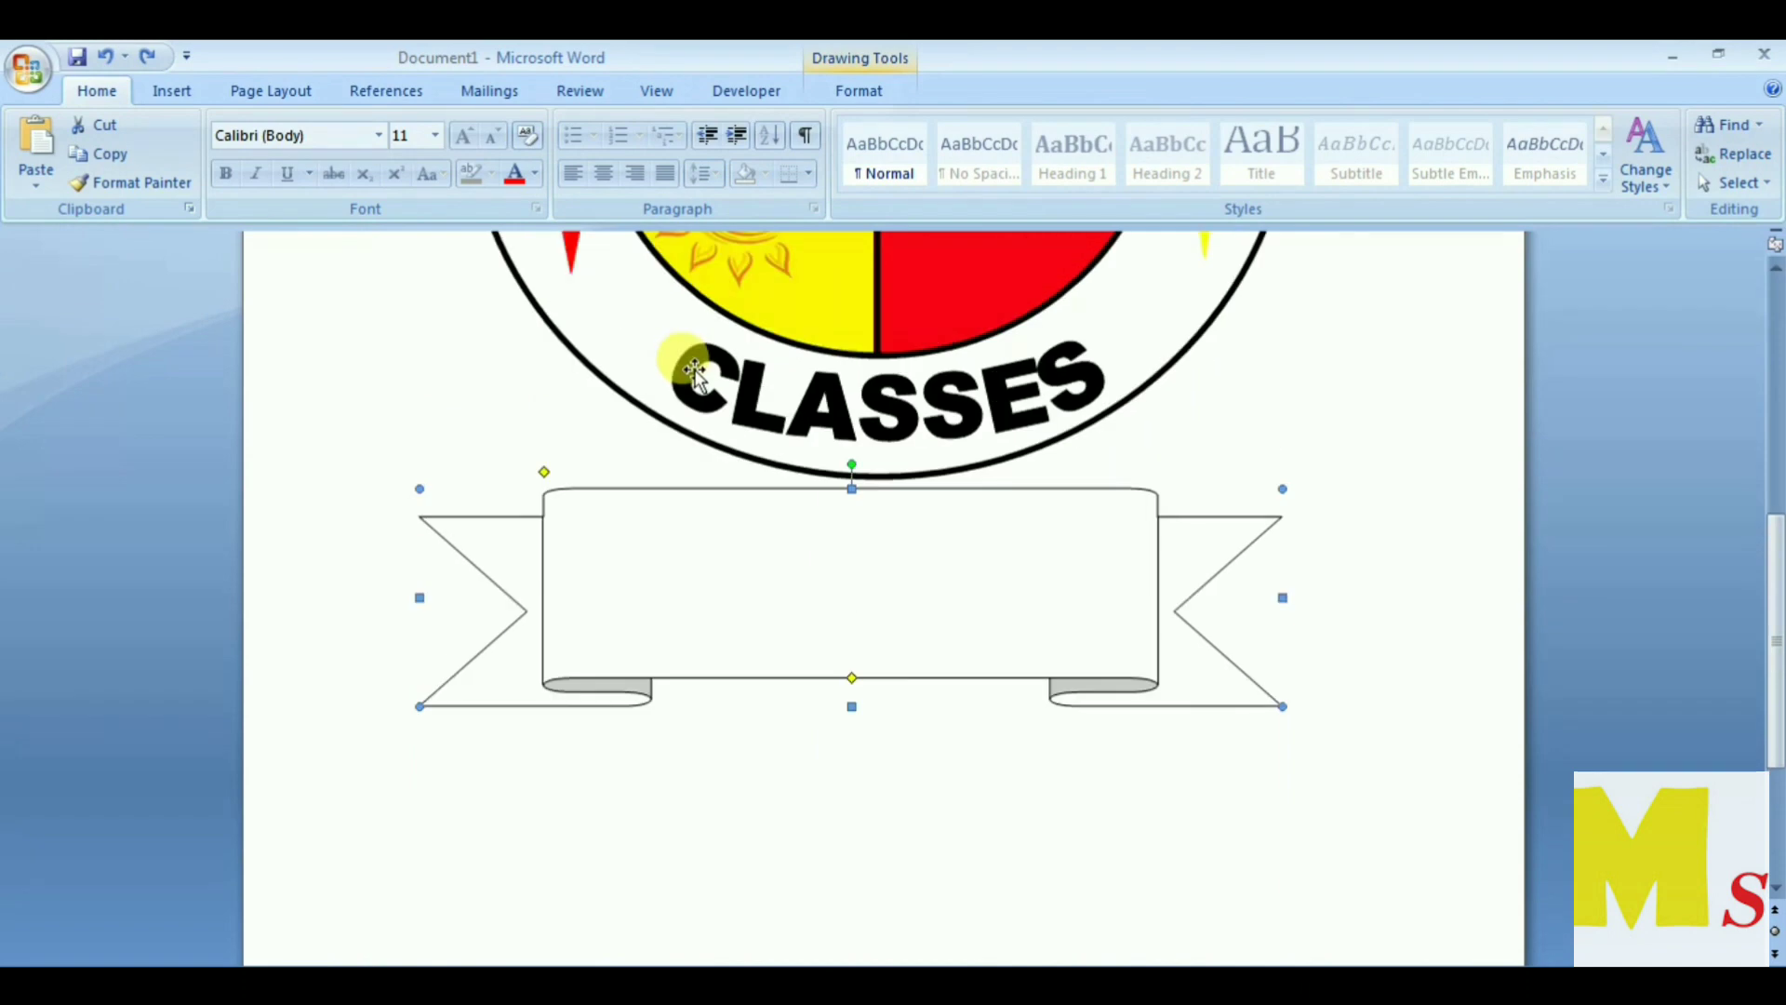
# Step: Add the text MOVE TO SUCCESS to the banner at 36 pt
pyautogui.click(873, 91)
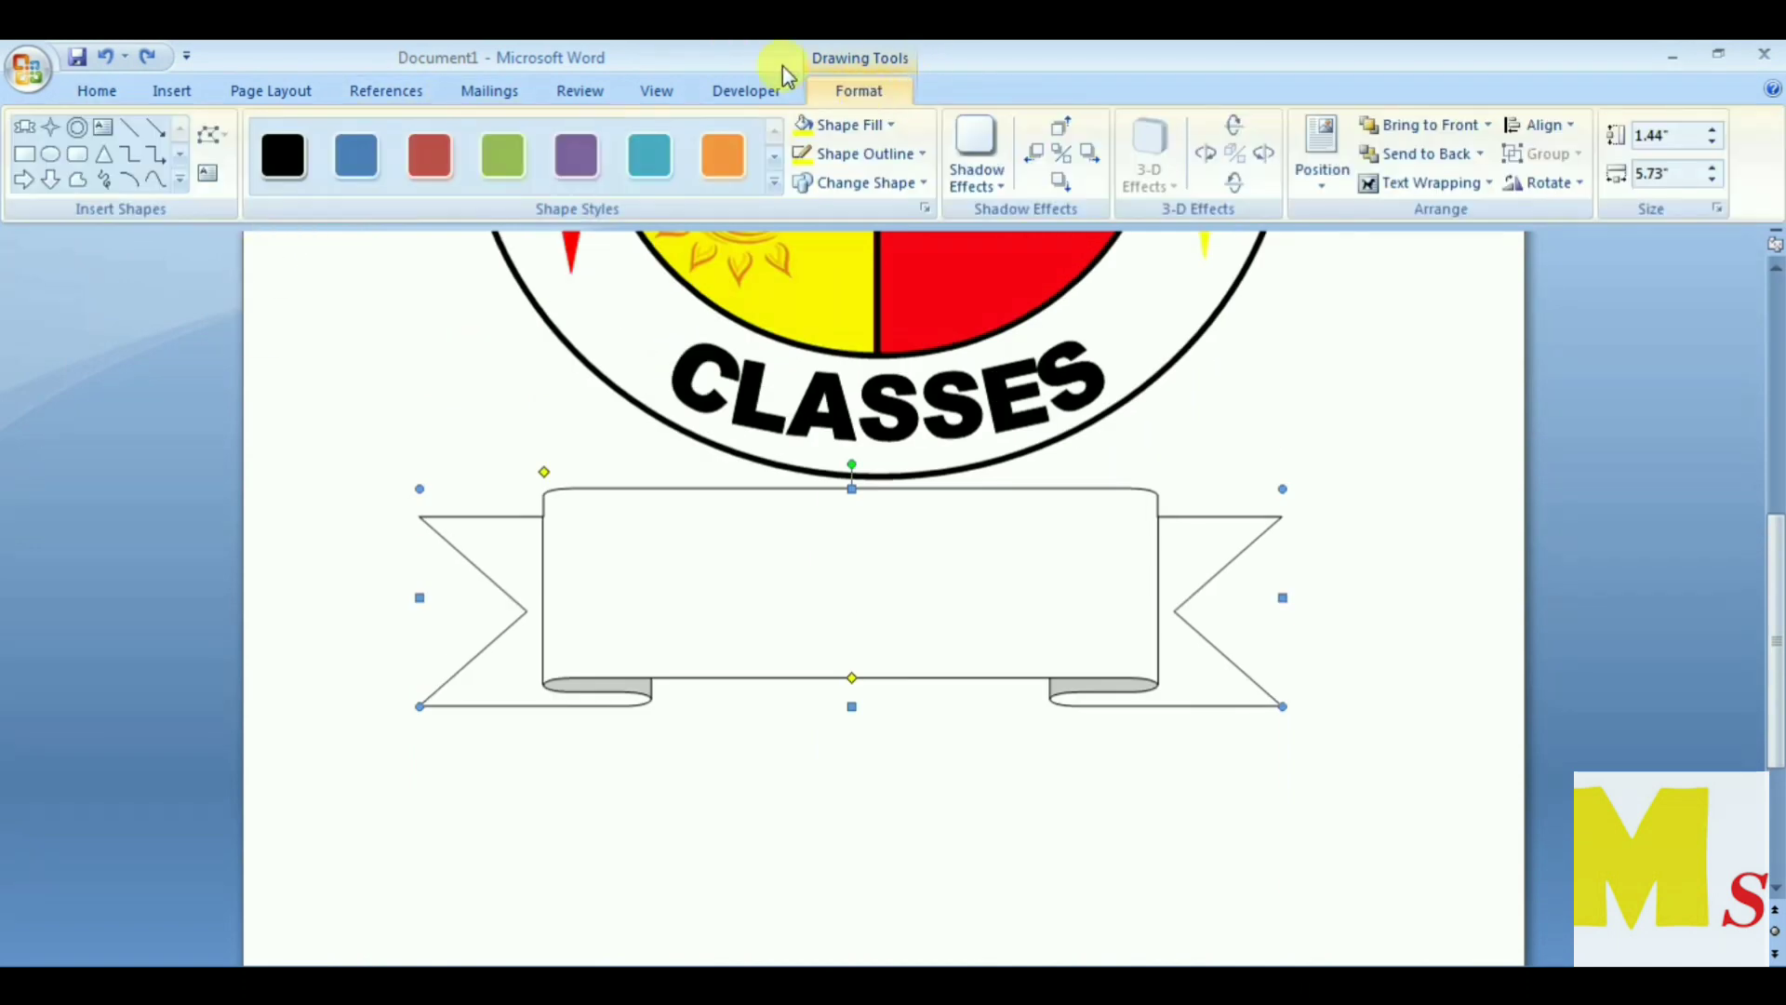
pyautogui.click(213, 176)
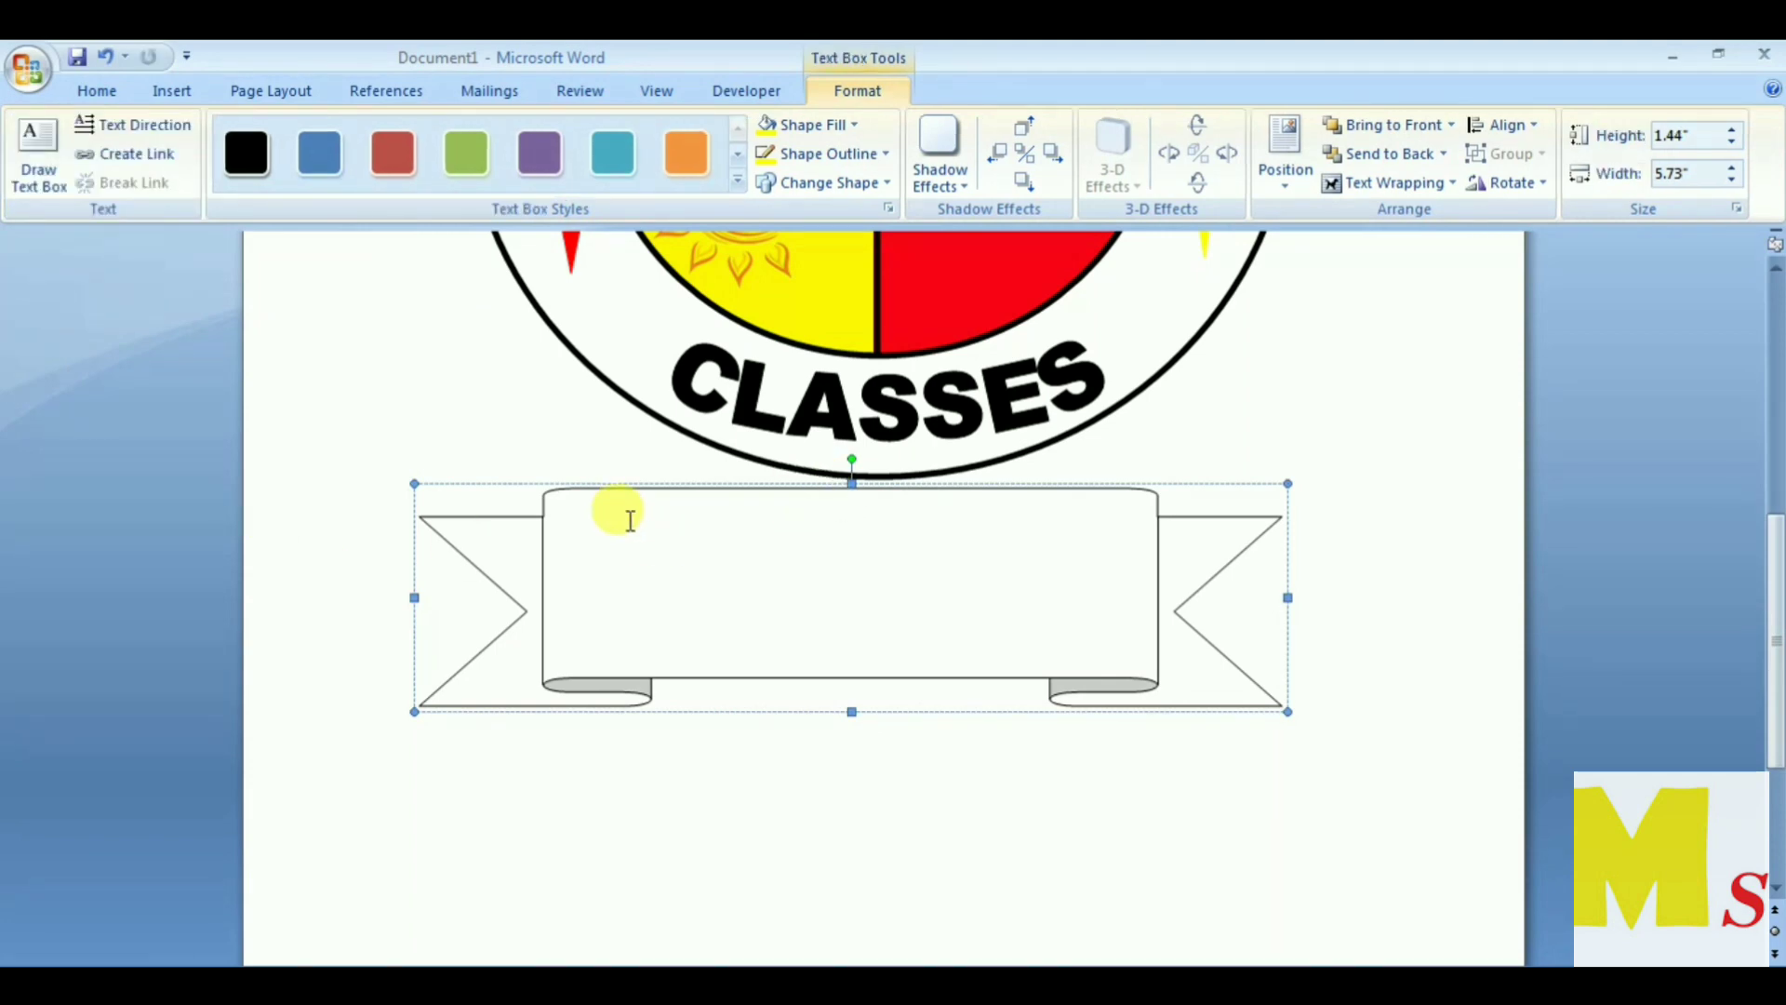
pyautogui.write('mO')
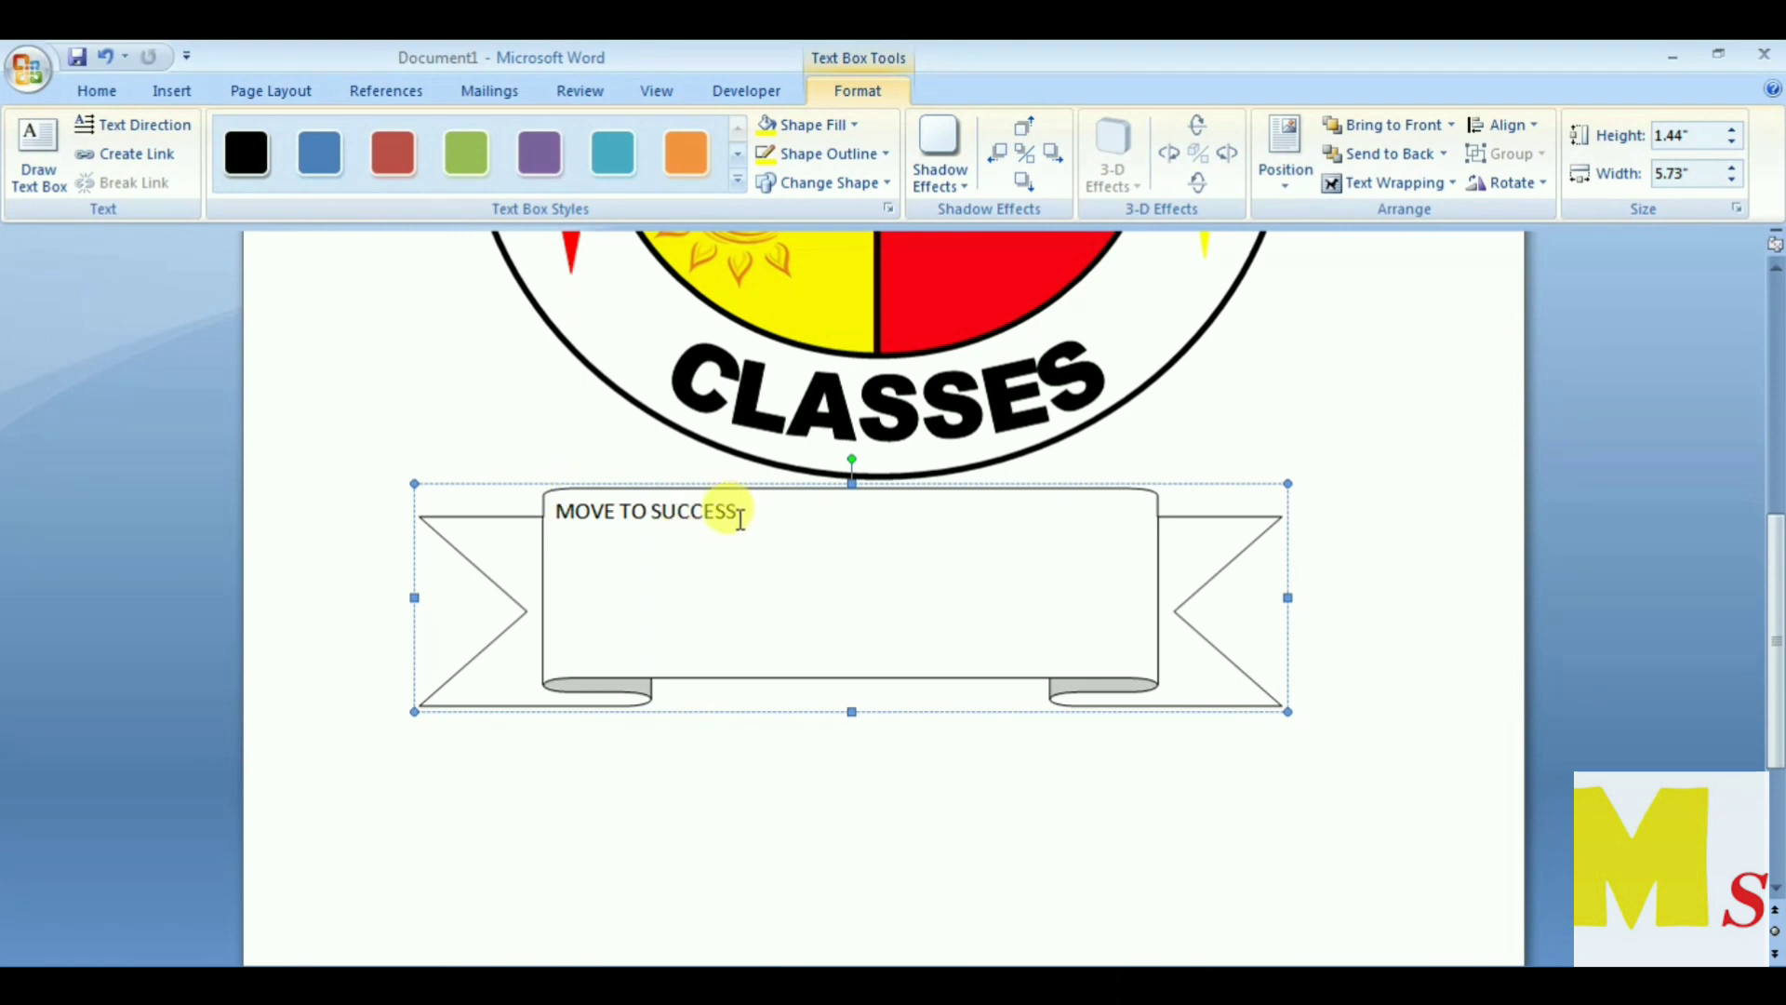
pyautogui.moveTo(735, 512); pyautogui.dragTo(558, 512)
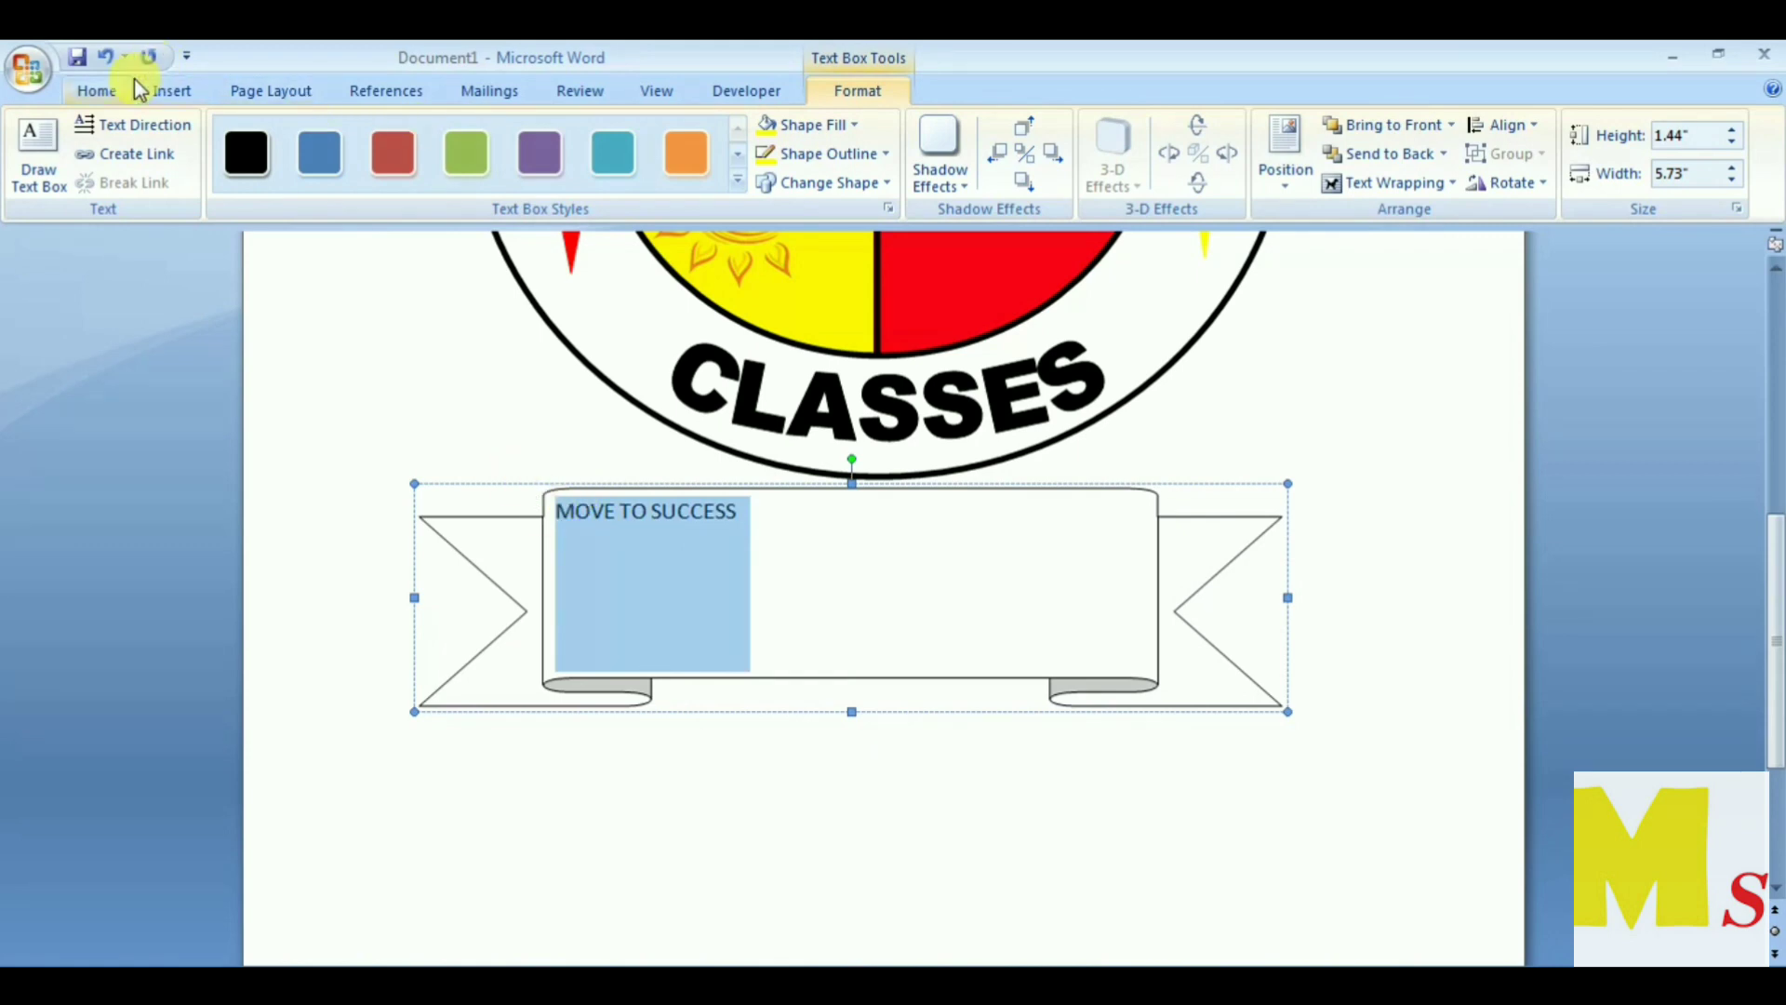
pyautogui.click(102, 92)
pyautogui.click(435, 135)
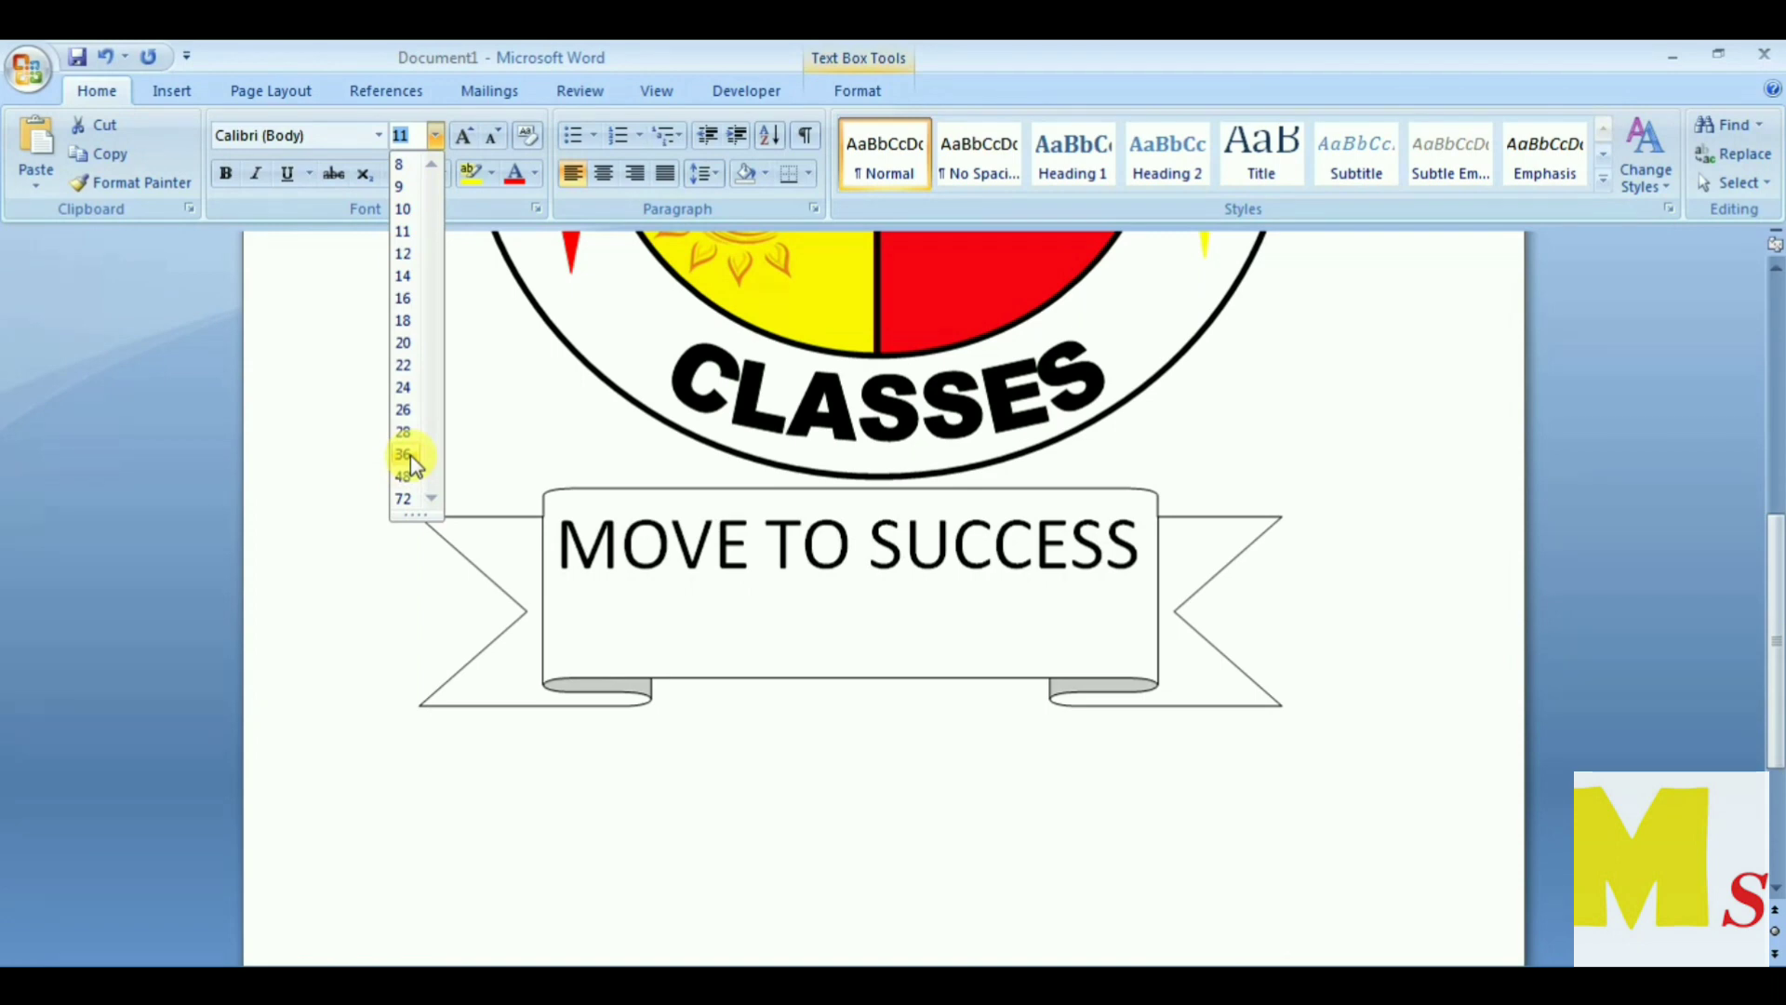
pyautogui.click(411, 455)
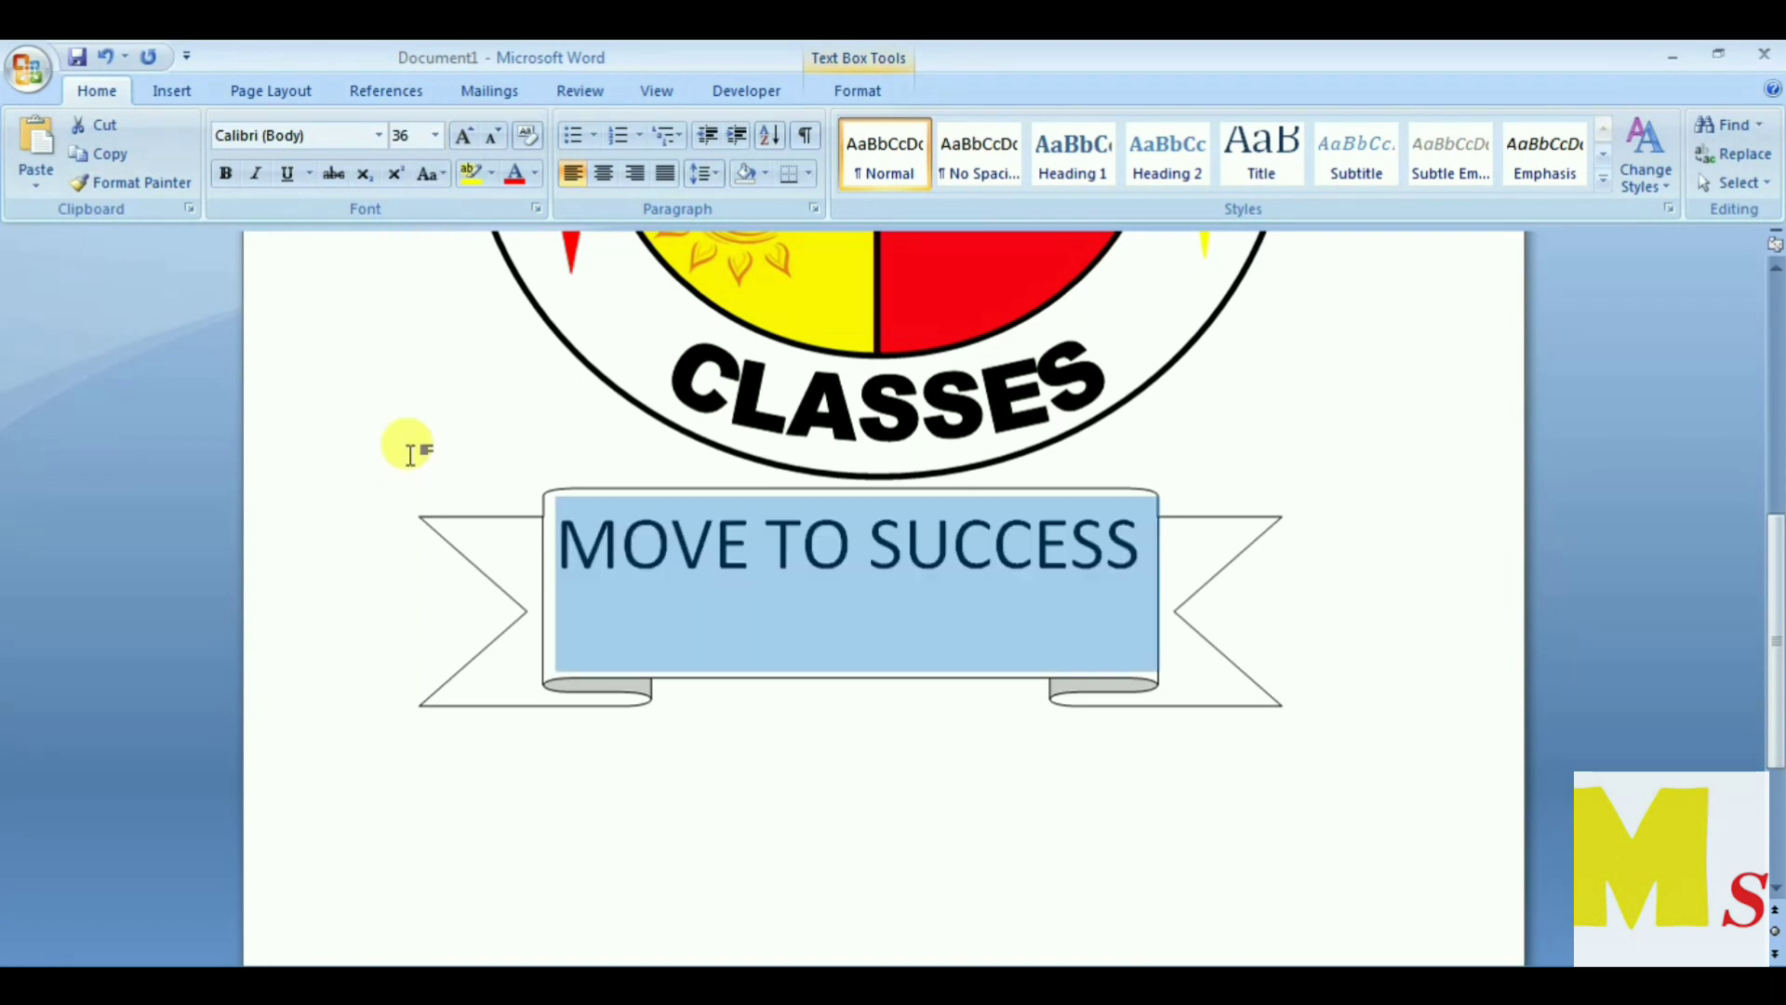
# Step: Color the banner text dark red
pyautogui.click(871, 597)
pyautogui.moveTo(553, 544); pyautogui.dragTo(1056, 549)
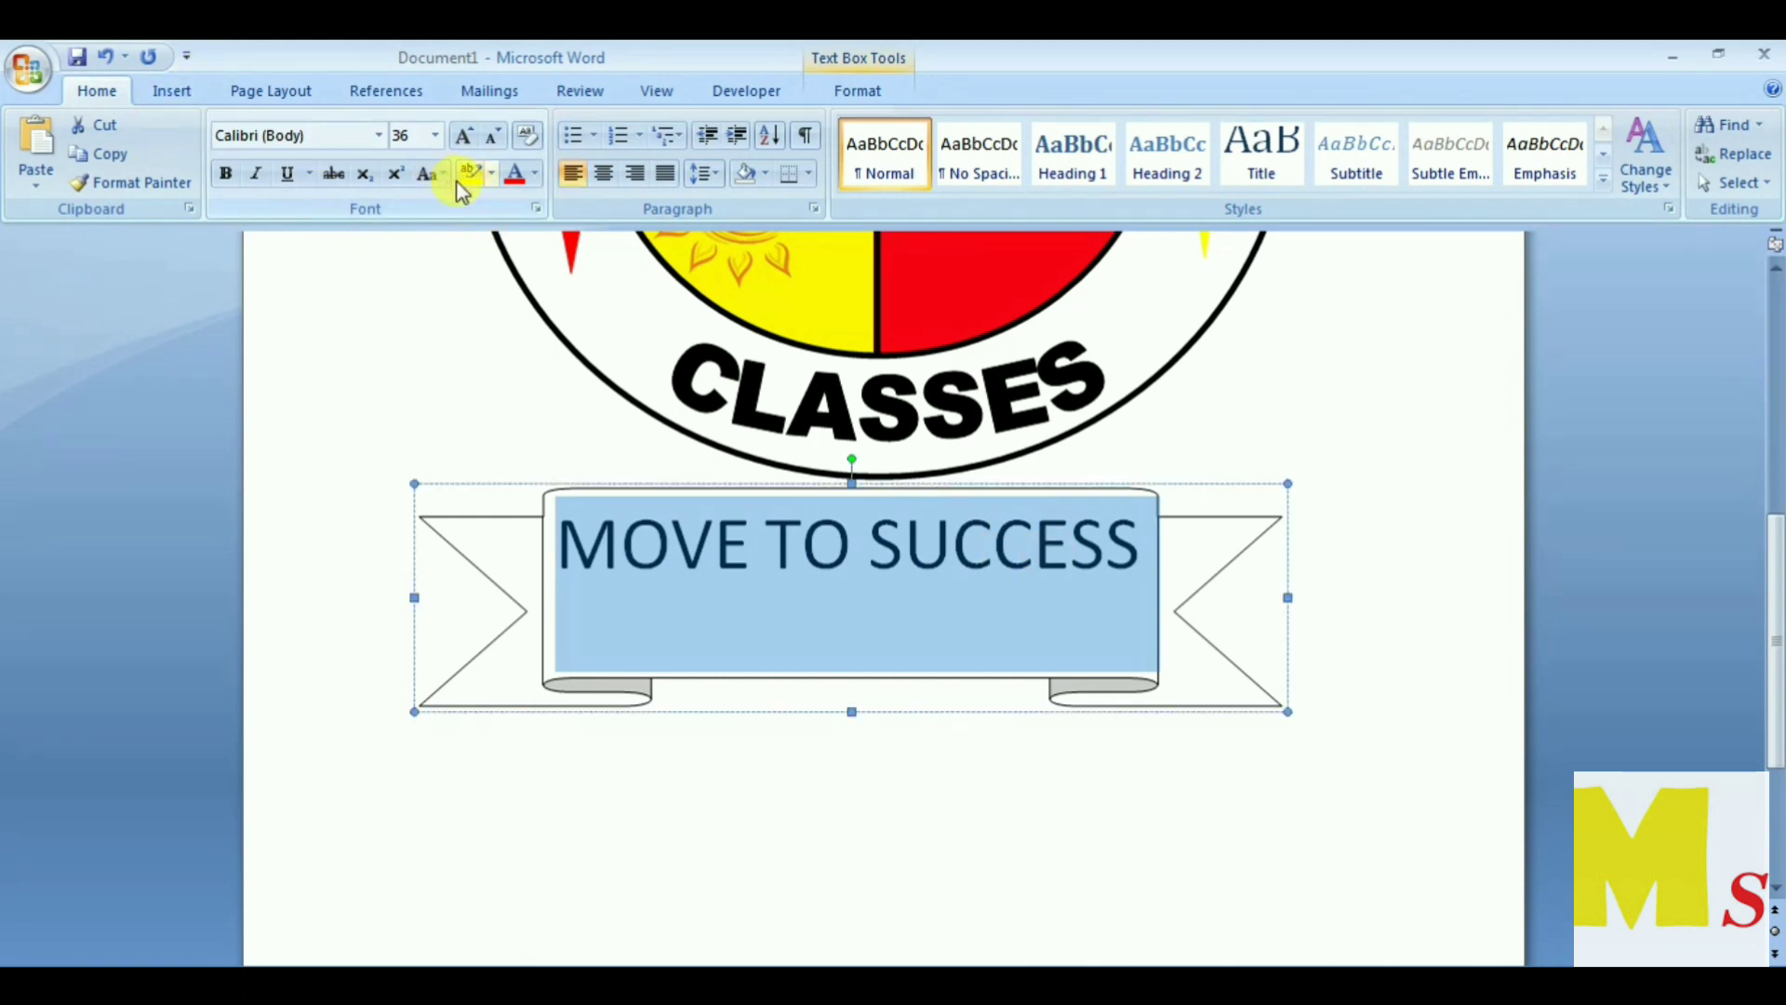
pyautogui.click(514, 174)
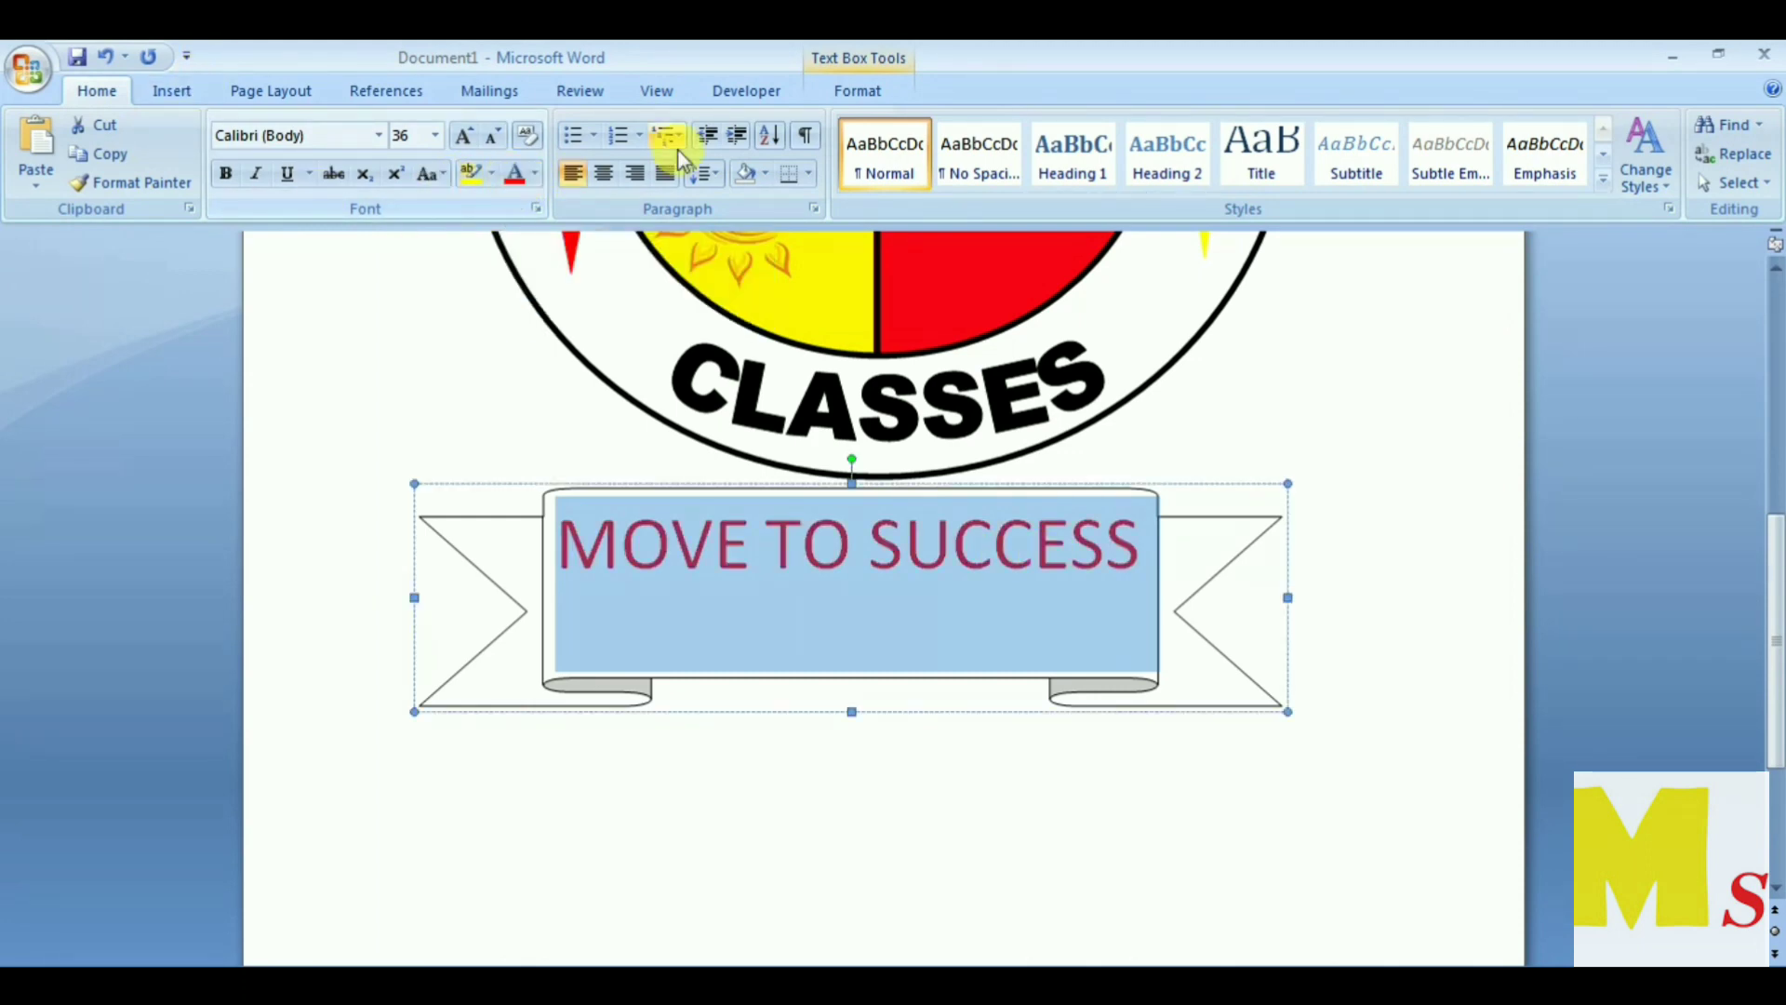
pyautogui.click(877, 93)
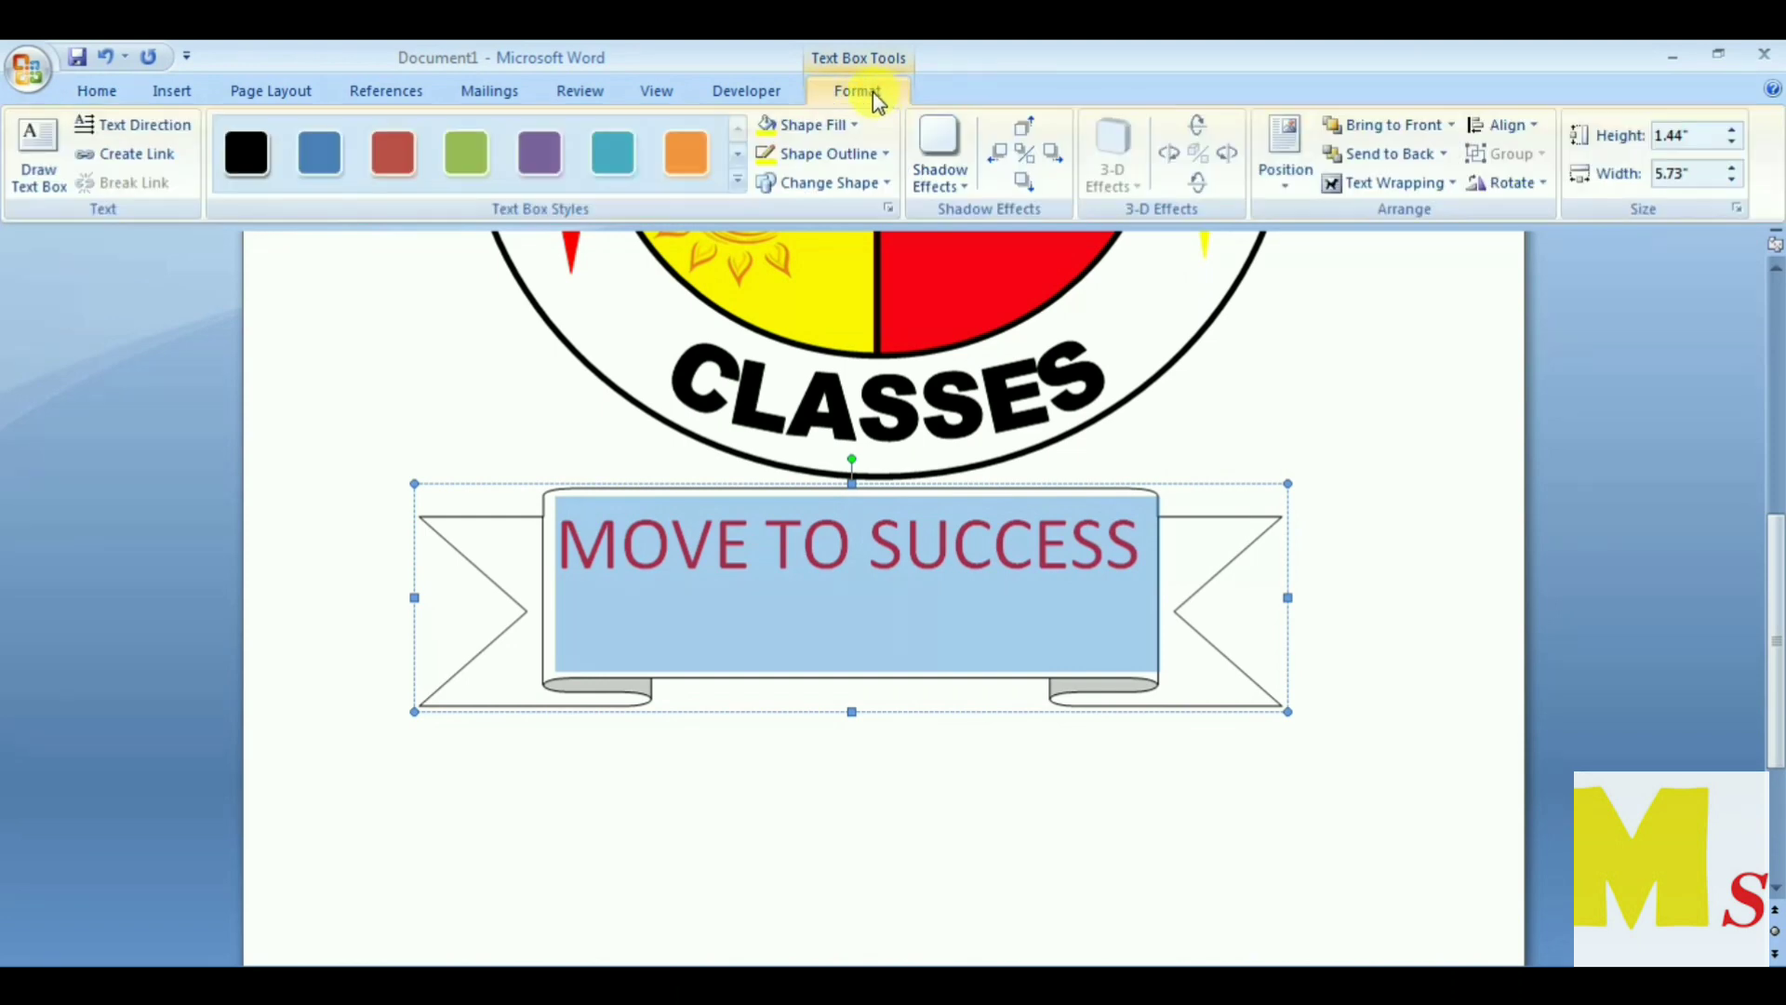
# Step: Fill the banner yellow, give it a 3 pt outline, and shorten it to 0.99" high
pyautogui.click(808, 124)
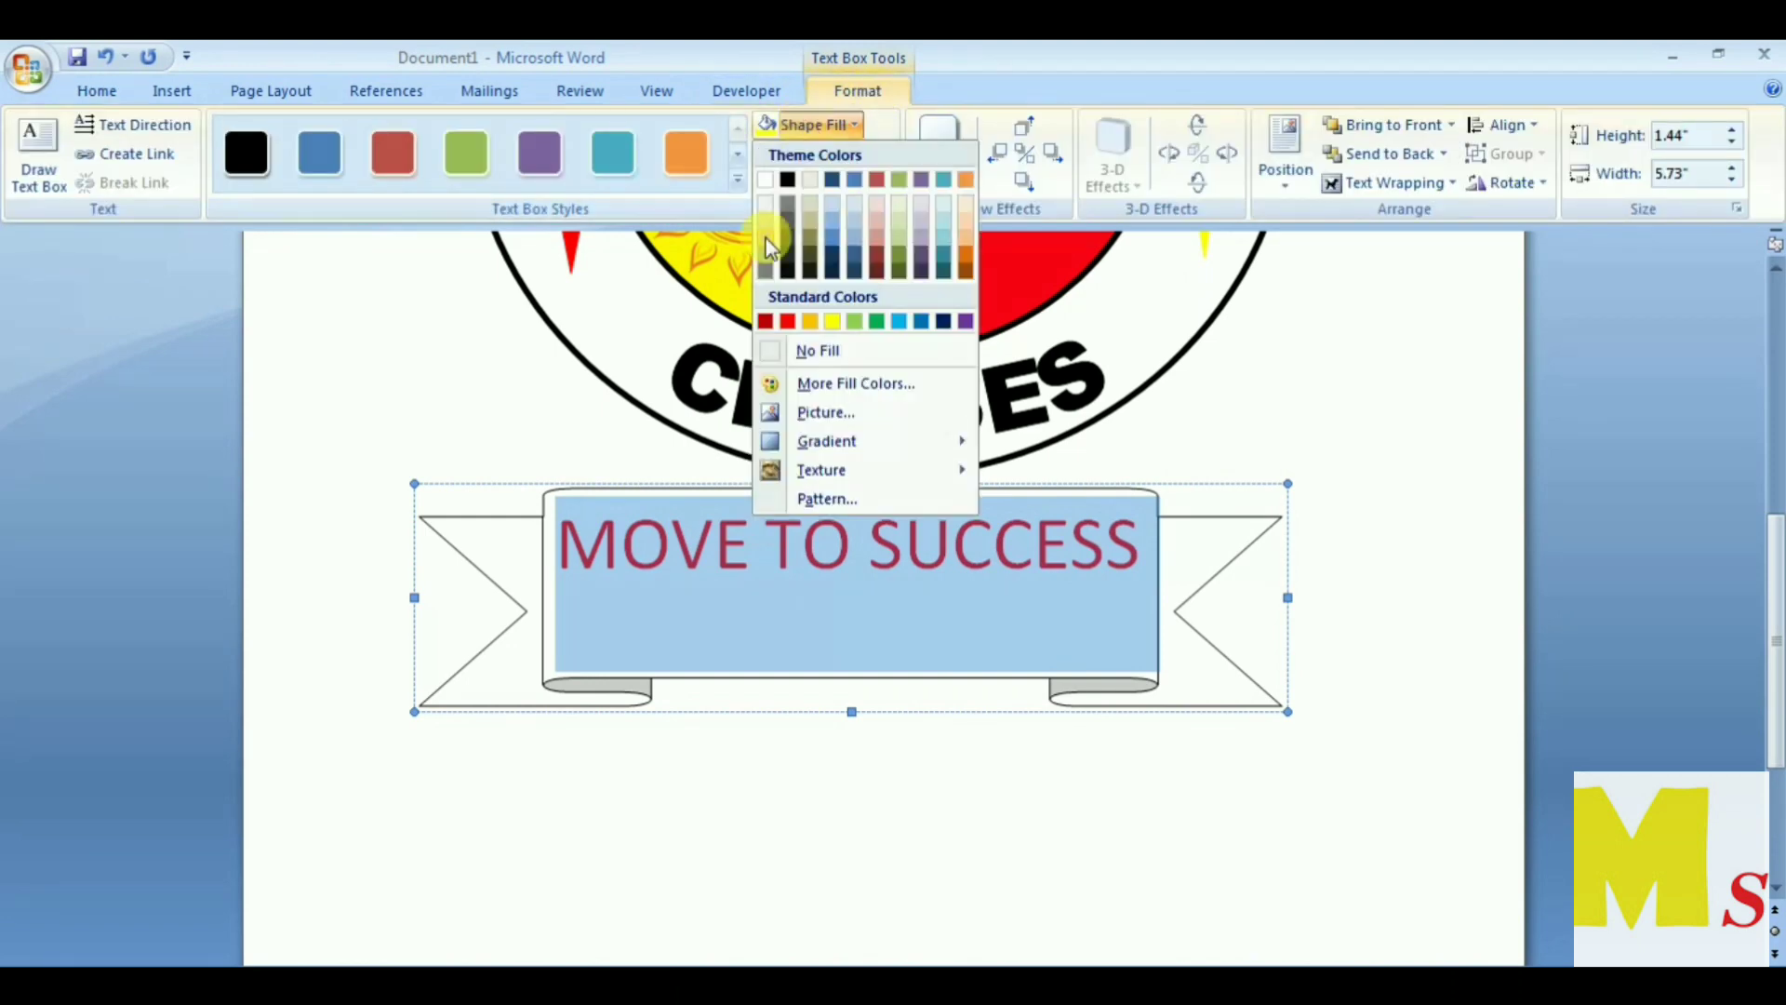
pyautogui.click(834, 321)
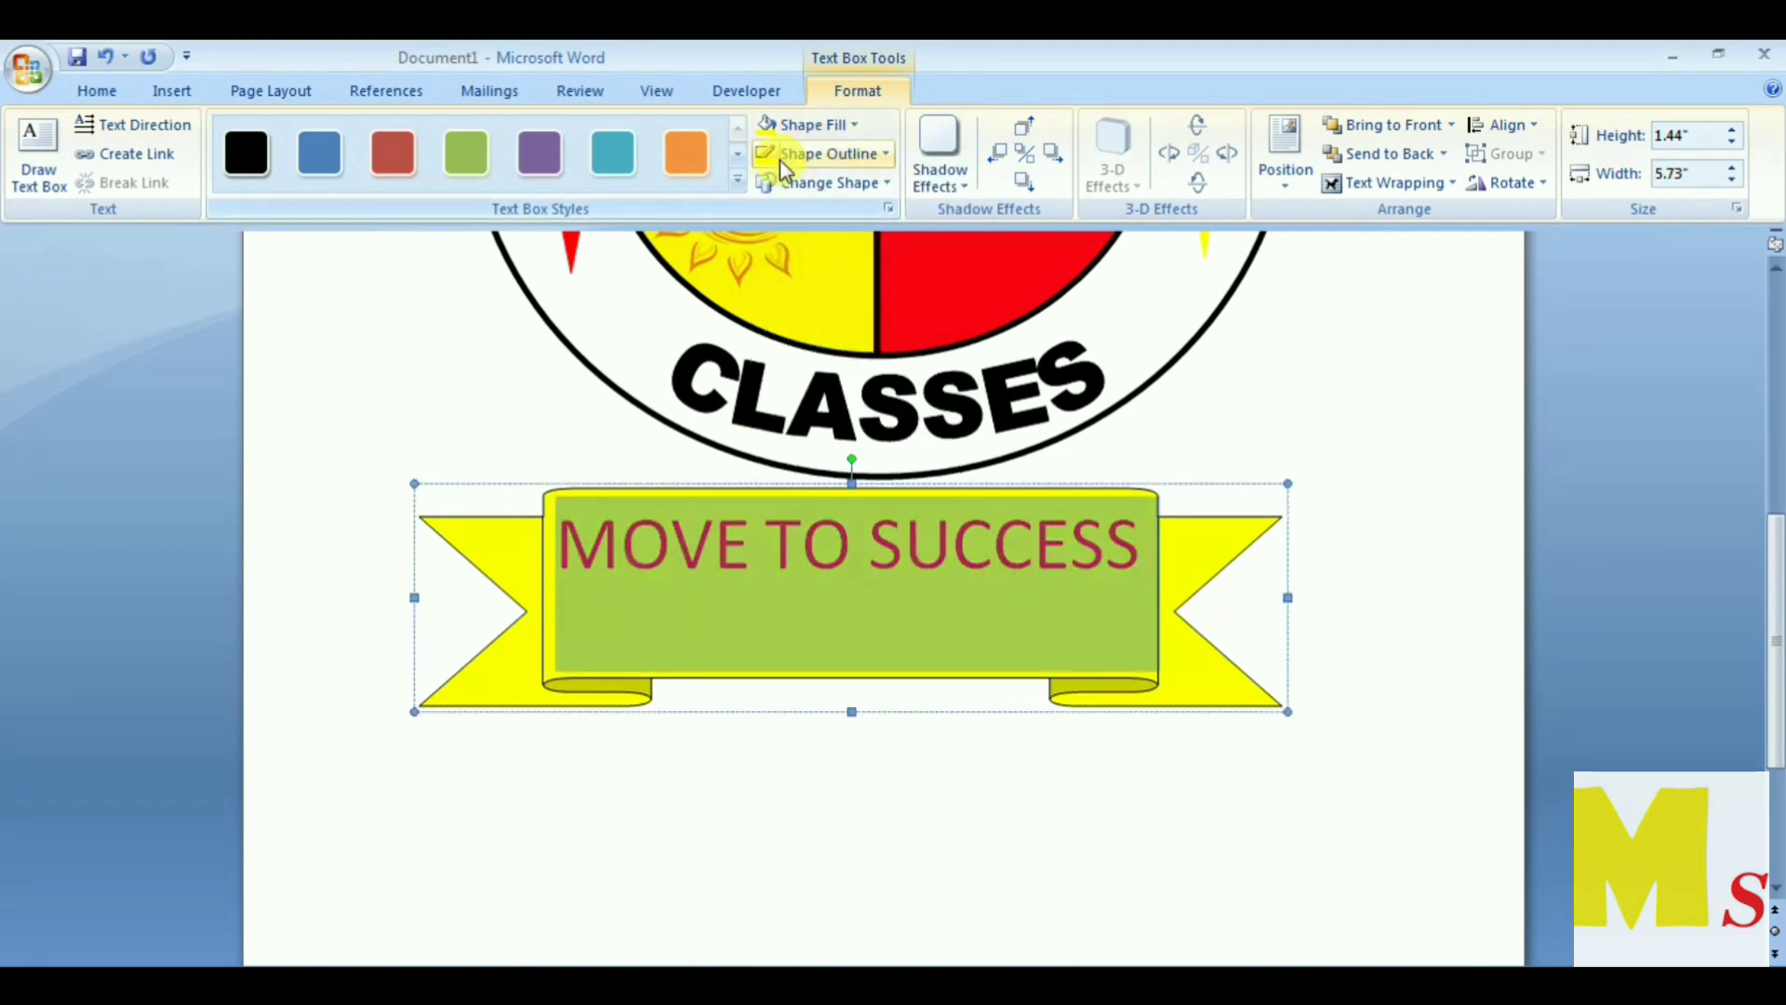
pyautogui.click(829, 164)
pyautogui.moveTo(824, 441)
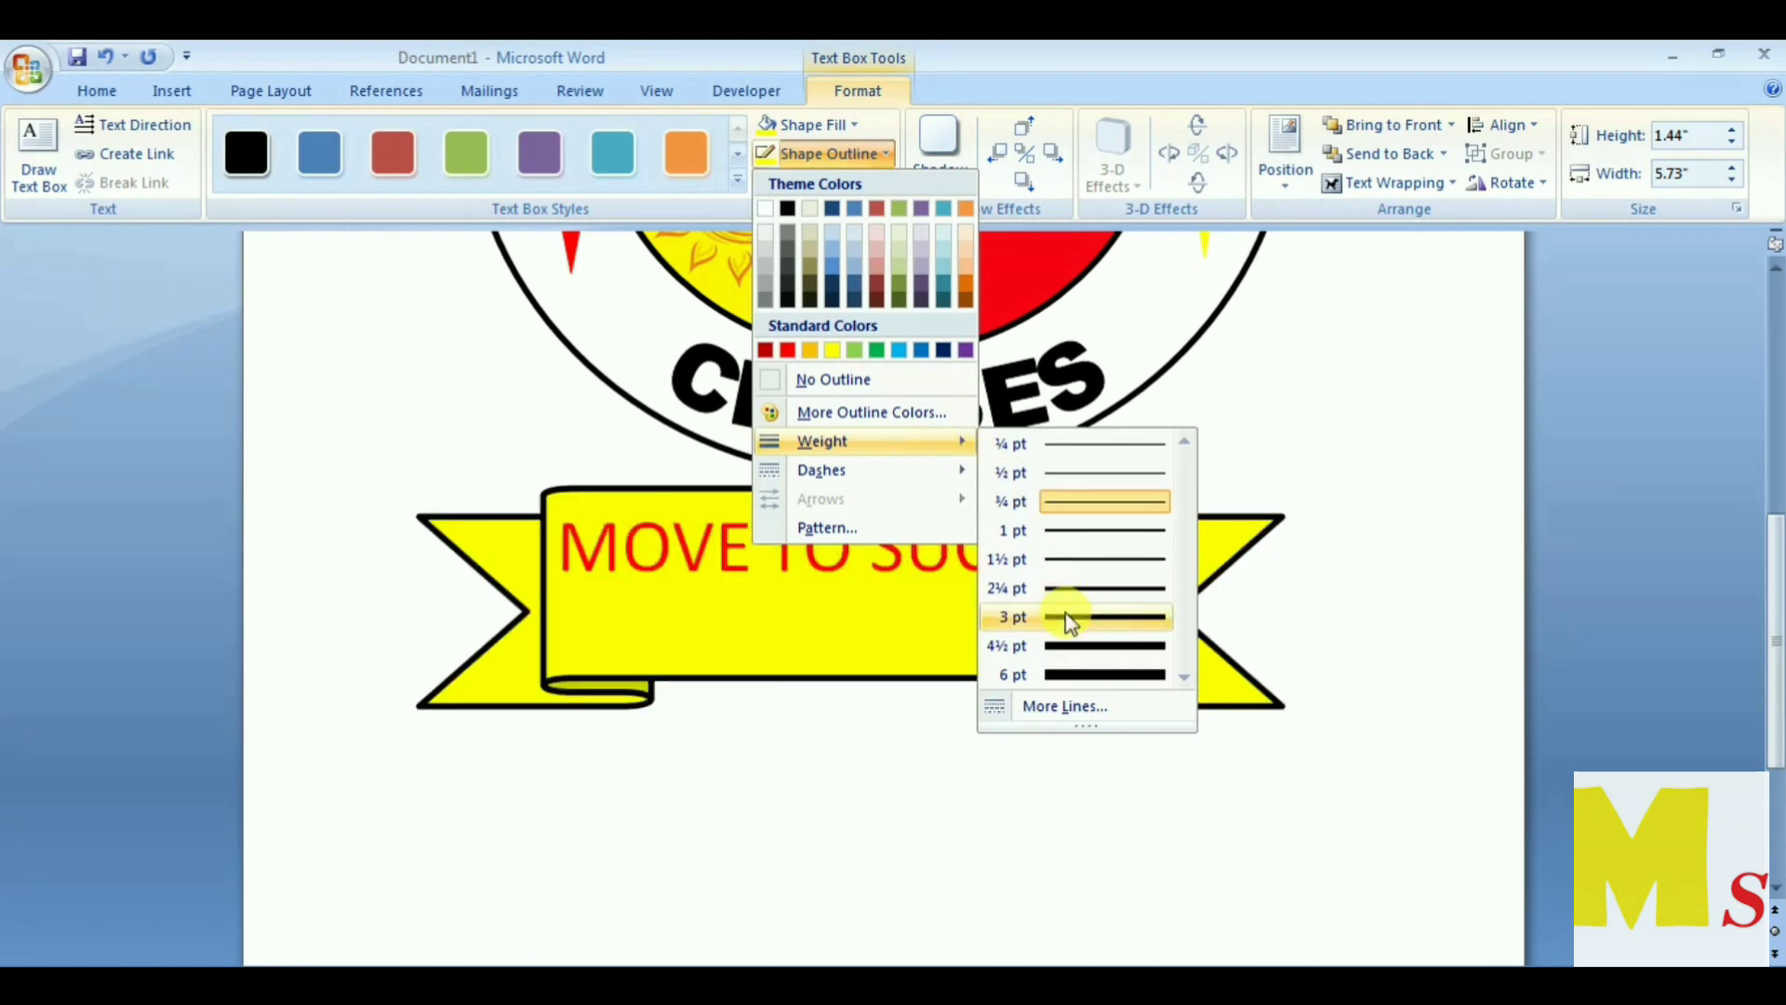
pyautogui.click(1070, 618)
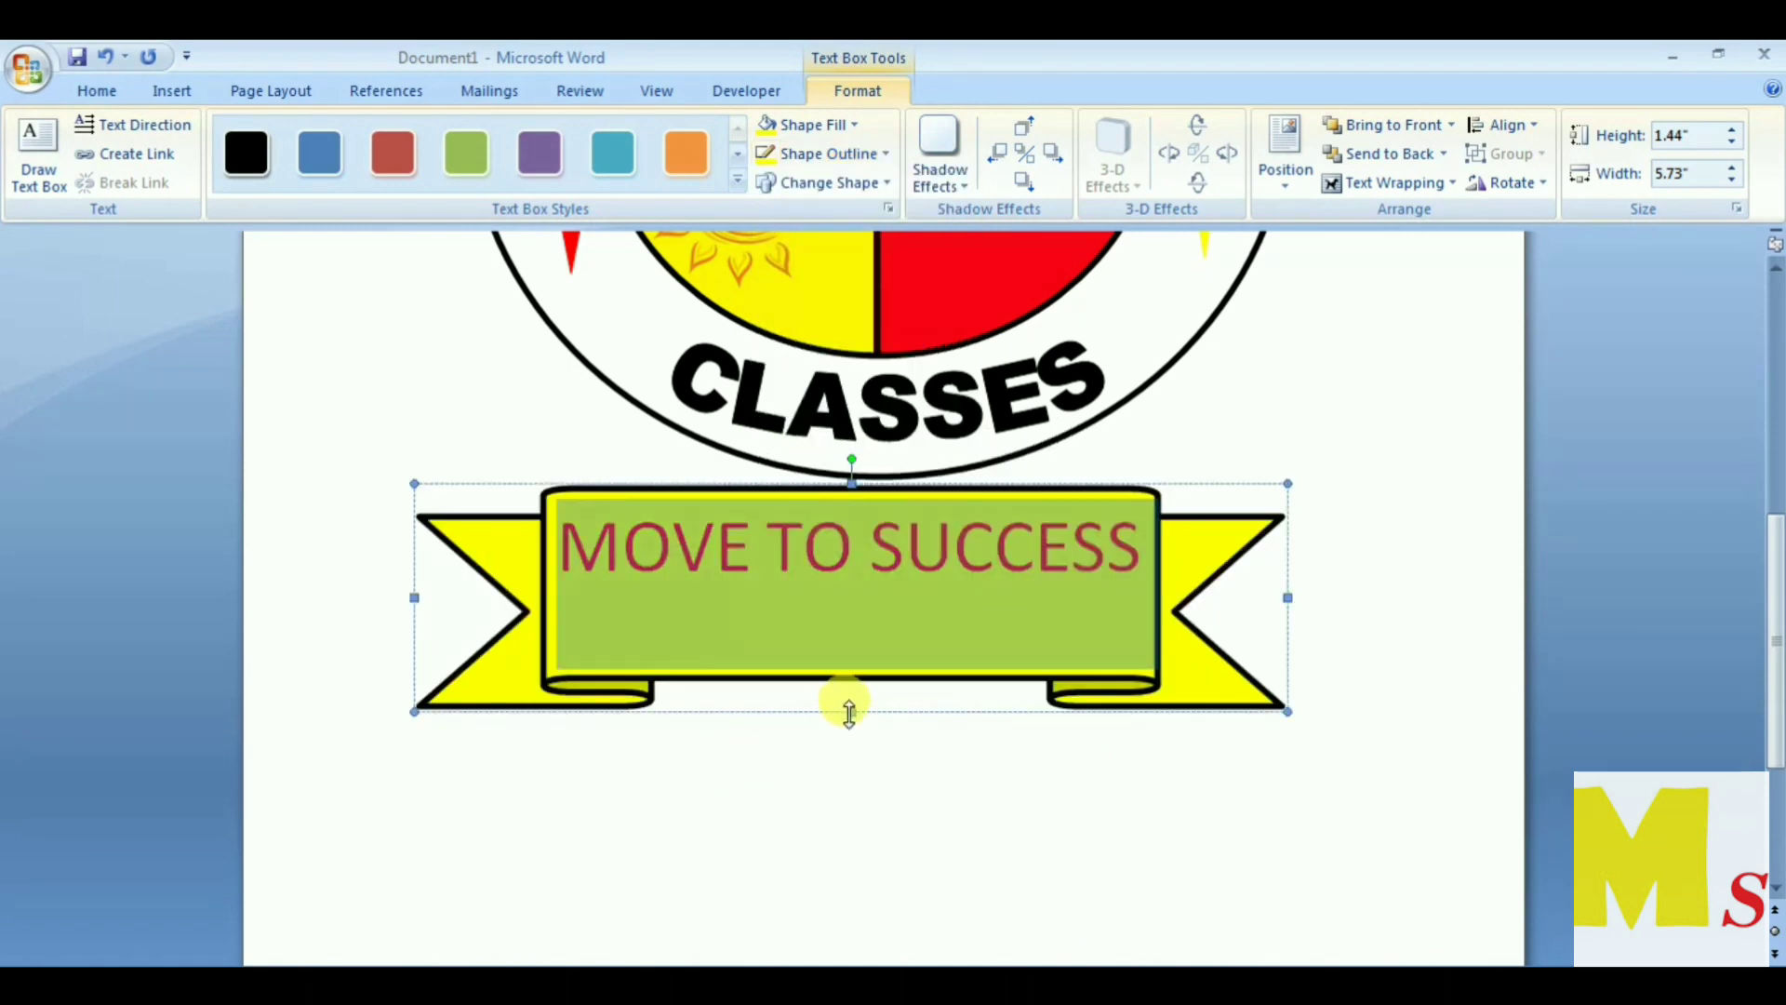
pyautogui.moveTo(849, 712); pyautogui.dragTo(850, 665)
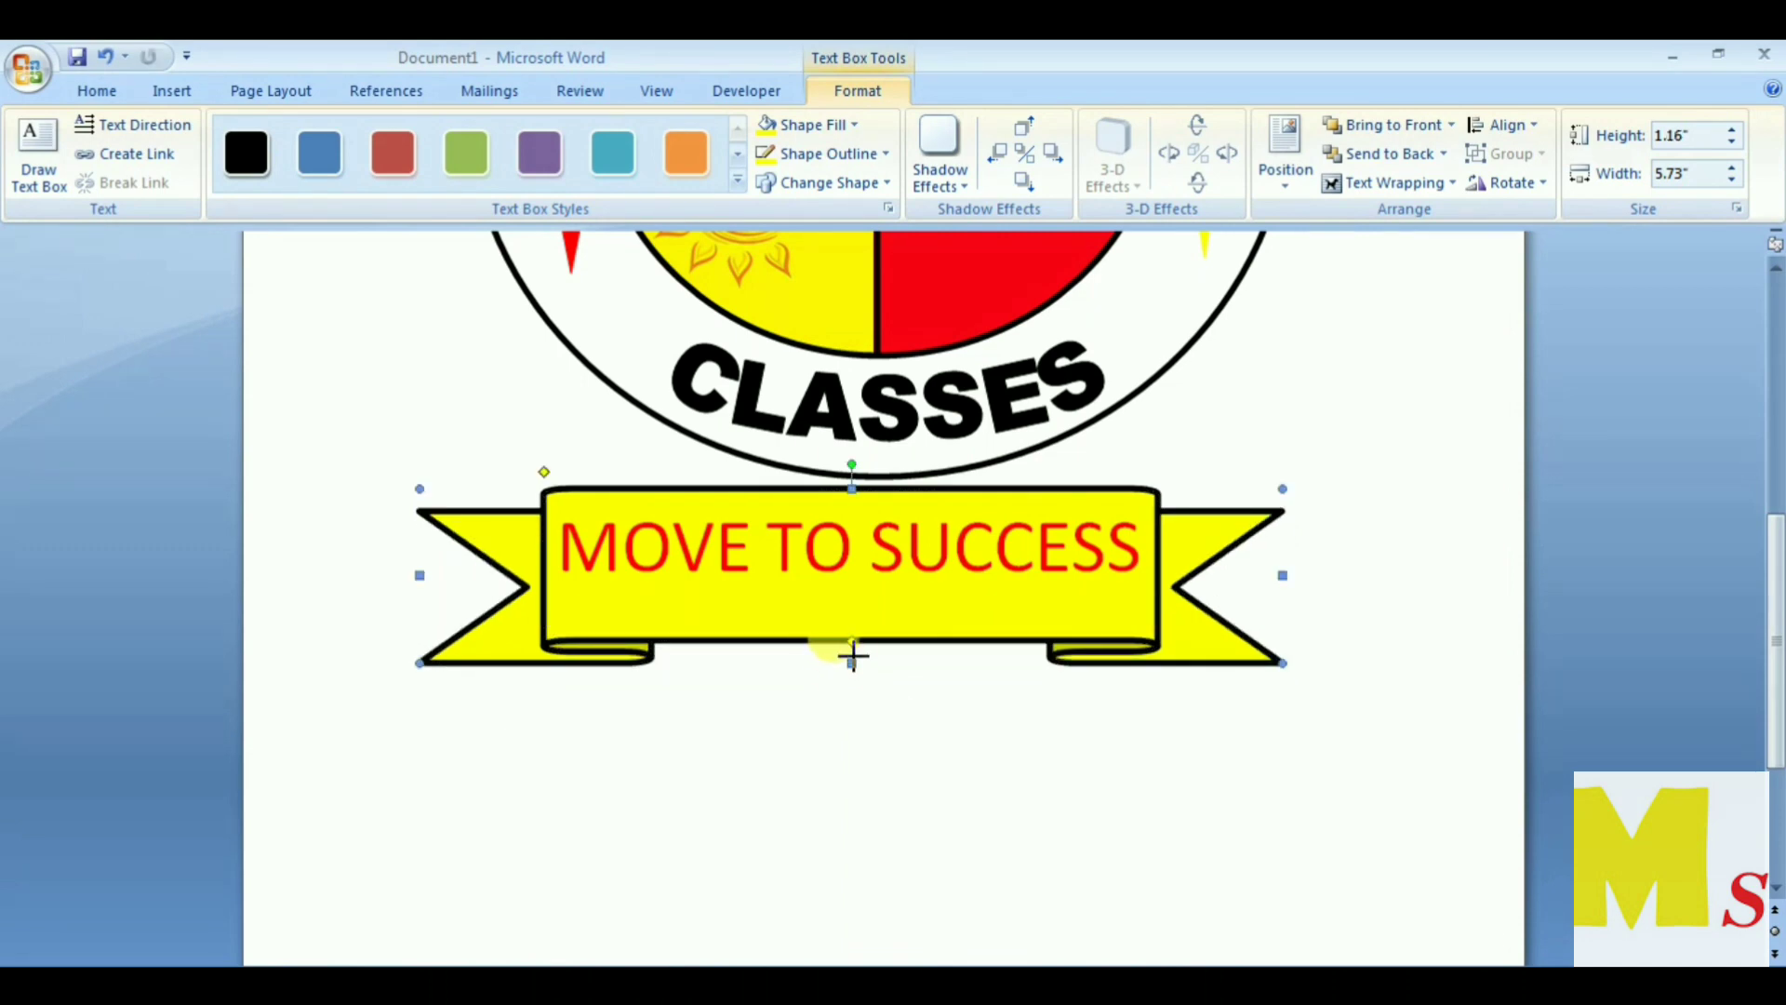
pyautogui.moveTo(852, 656); pyautogui.dragTo(852, 638)
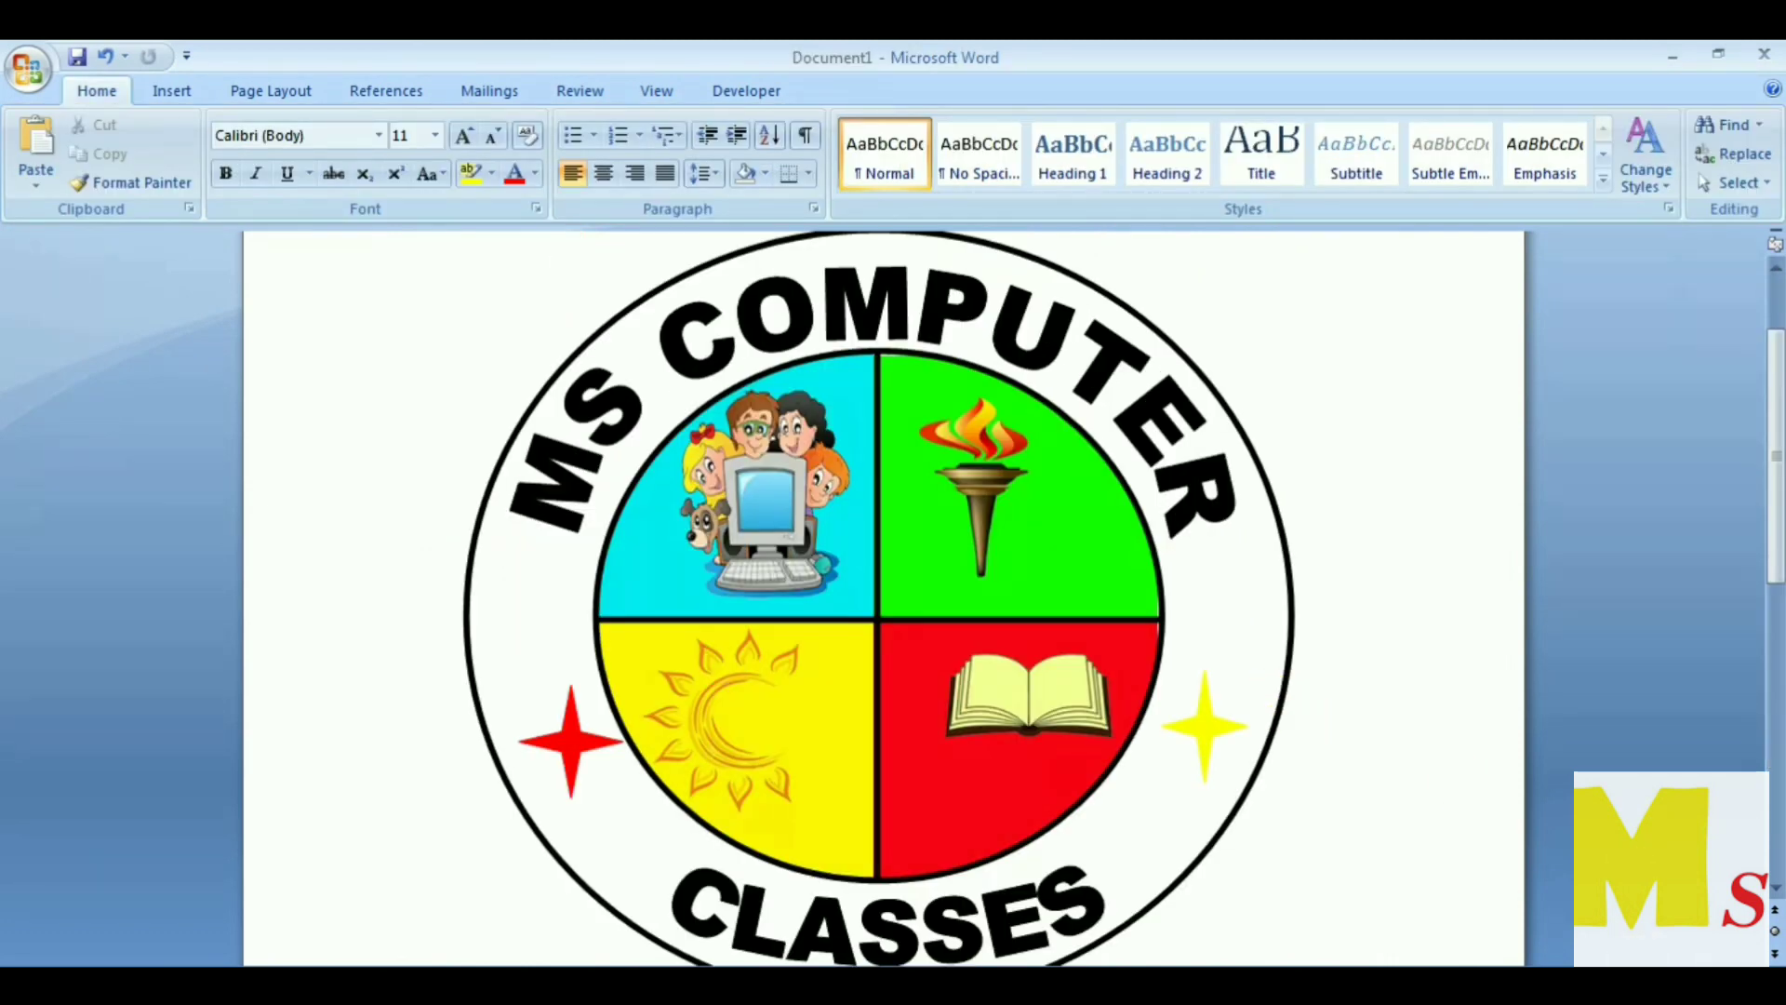
pyautogui.scroll(-1, 884, 595)
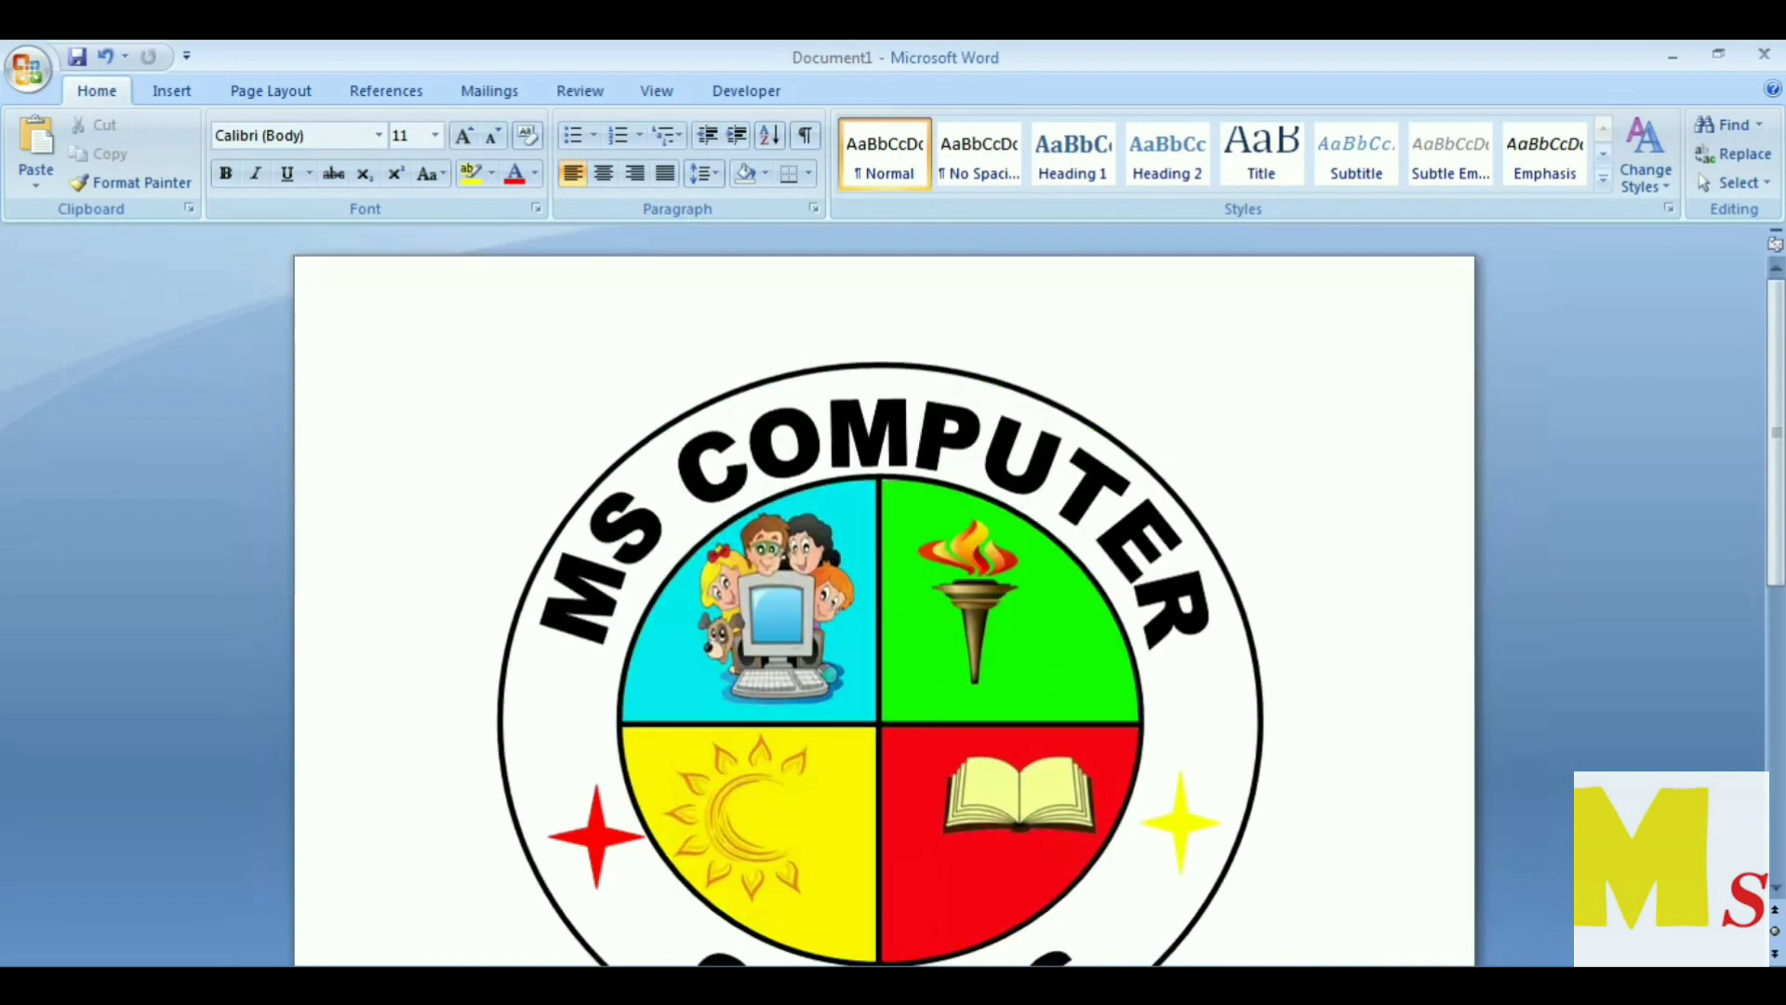
pyautogui.scroll(-2, 884, 595)
pyautogui.scroll(-1, 884, 596)
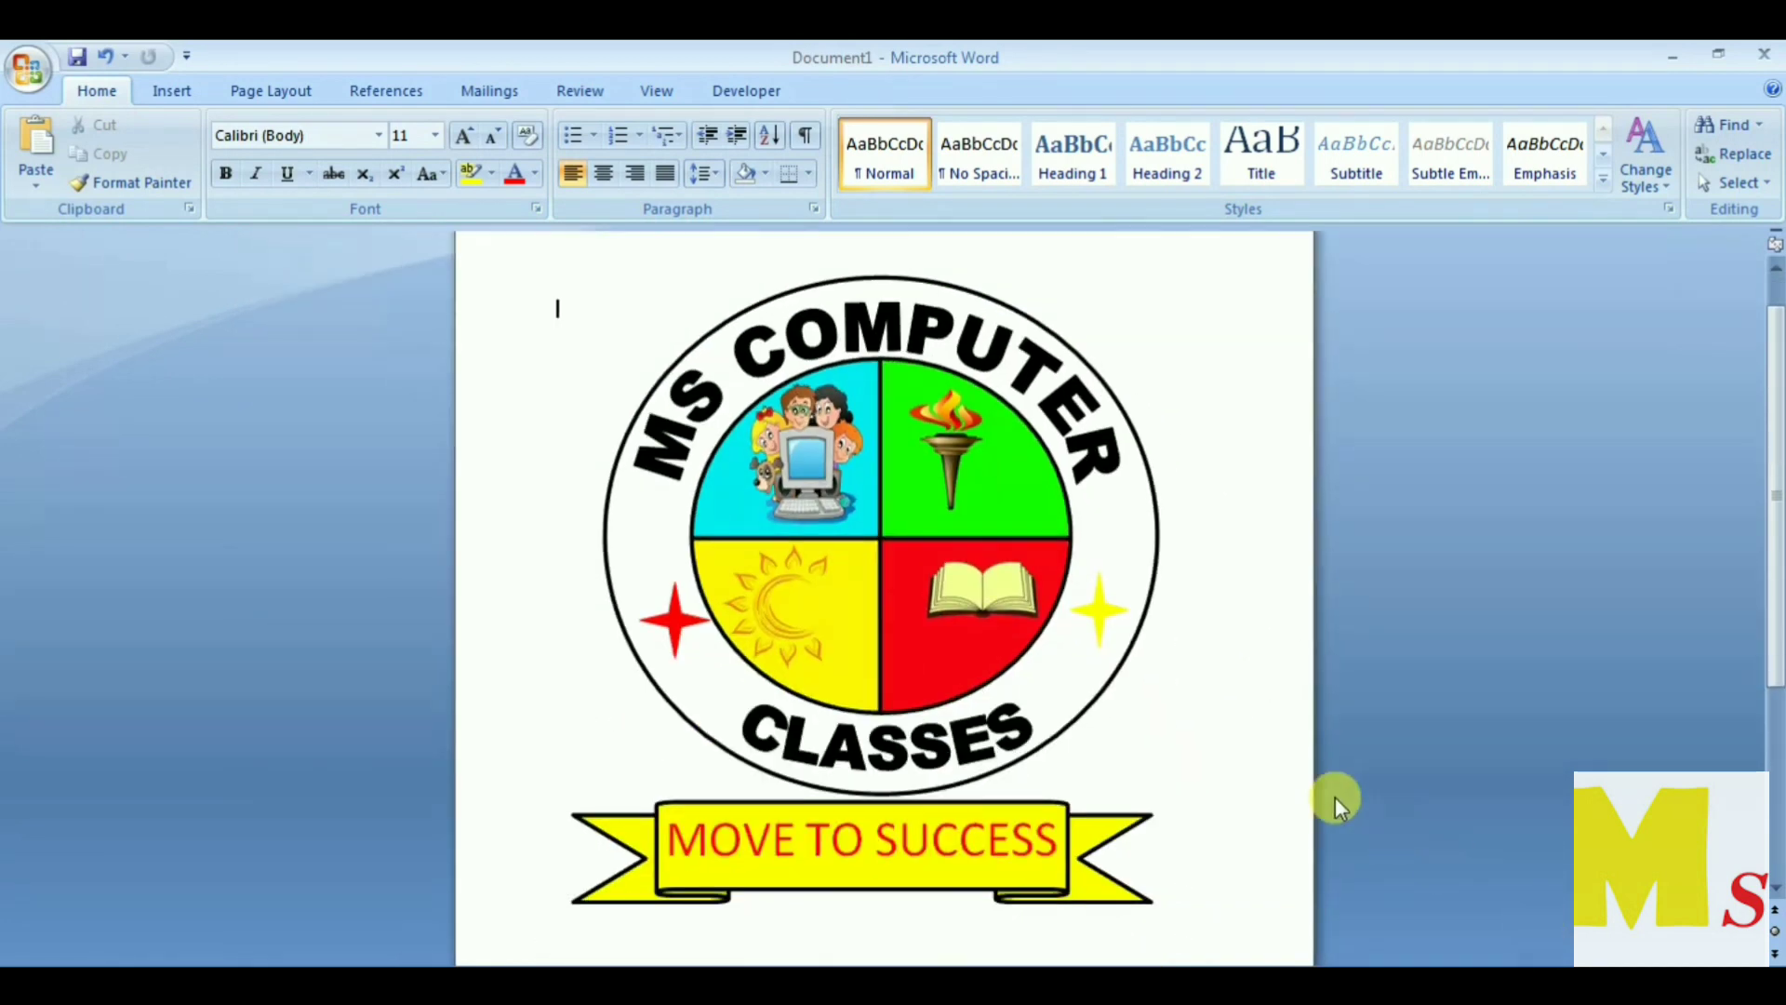